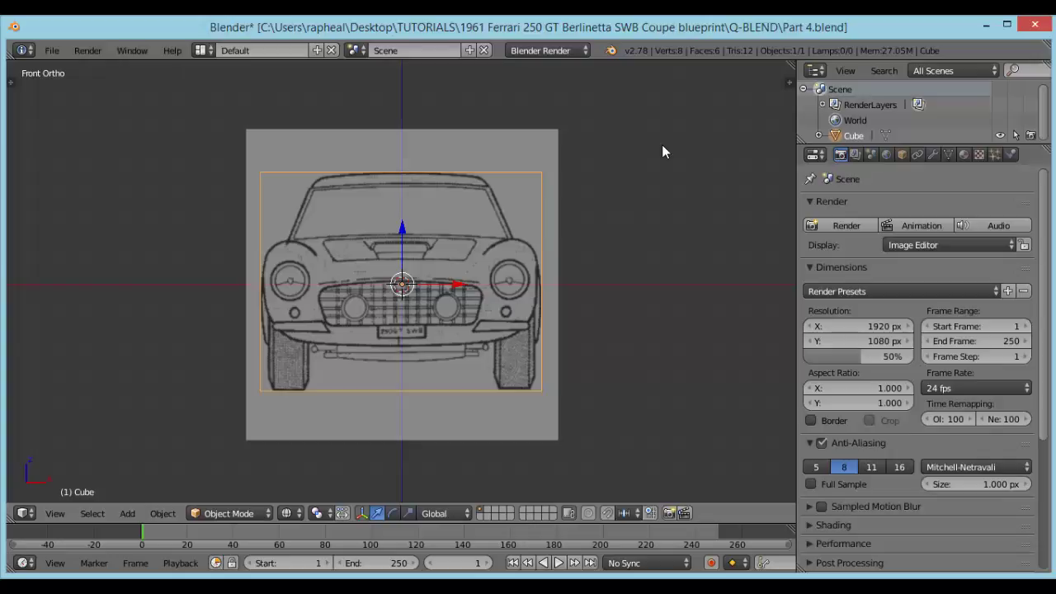
Review the source and placement settings of the Front, Back, Side and Top background images.
scroll(355, 272, up, 1)
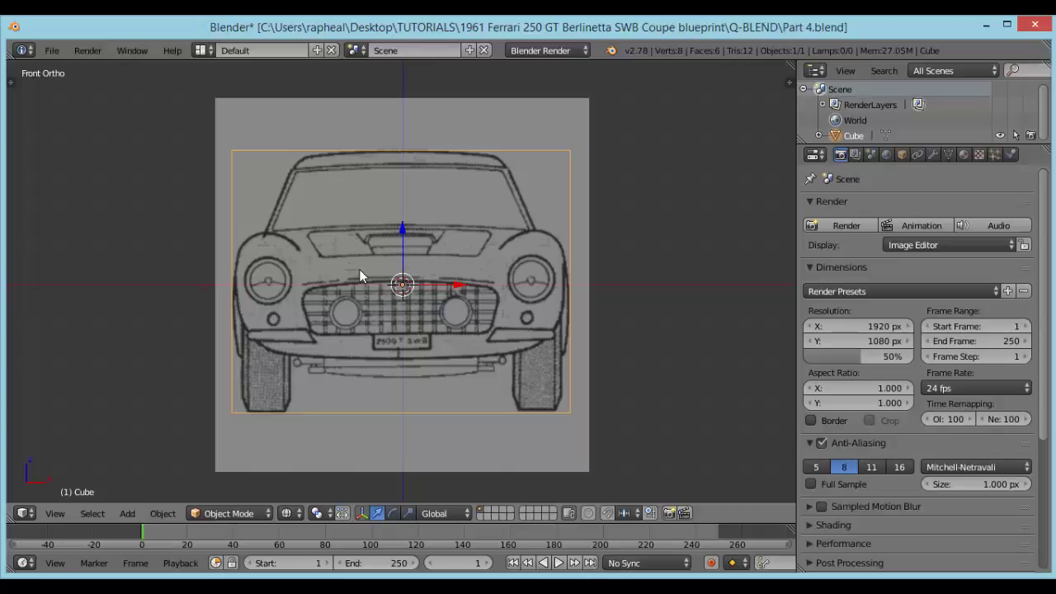
key(n)
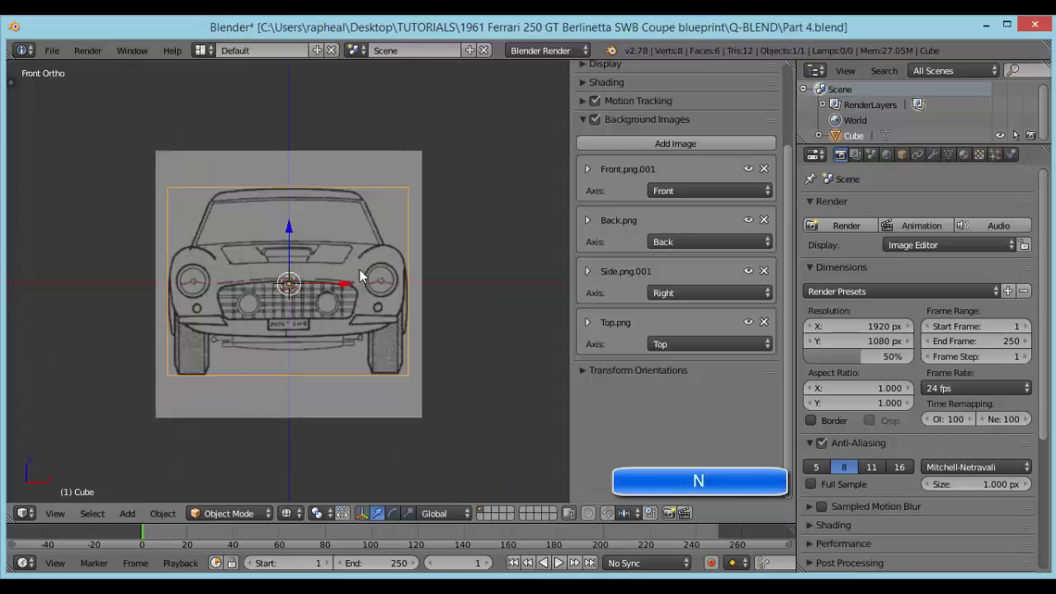
click(588, 170)
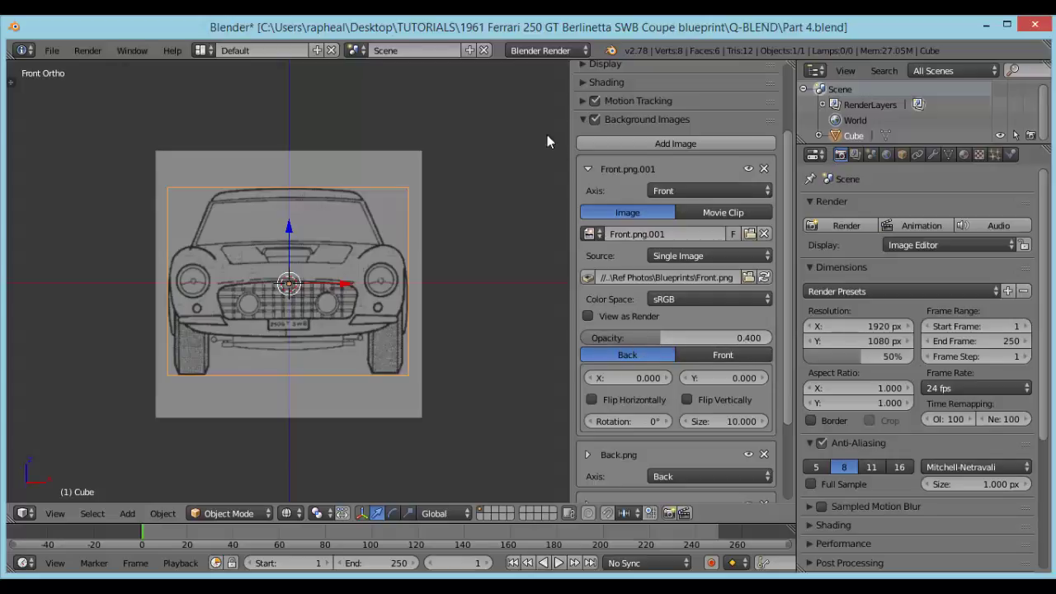
click(591, 169)
click(588, 218)
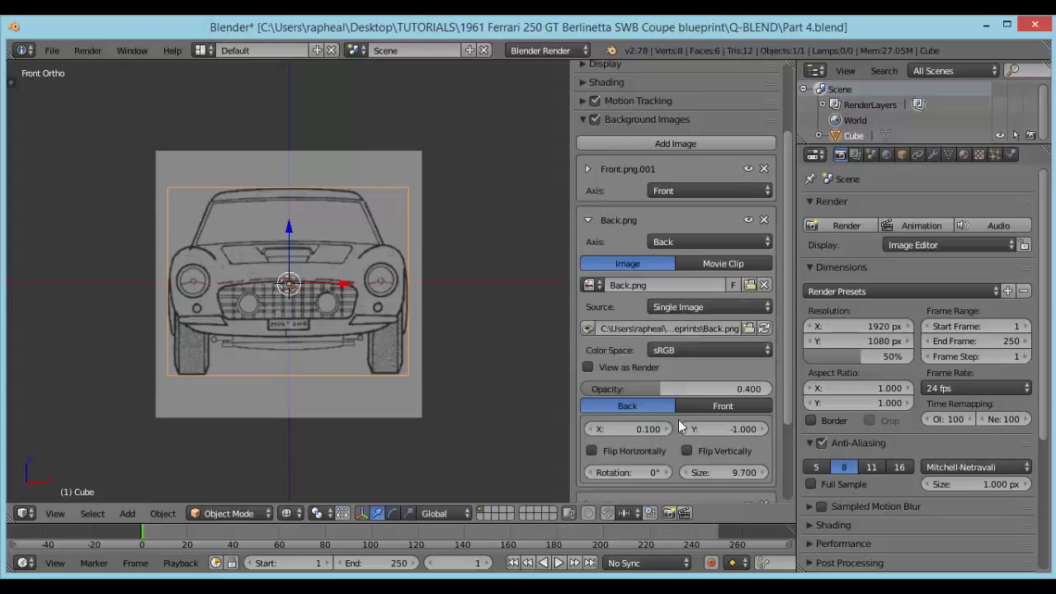
click(589, 220)
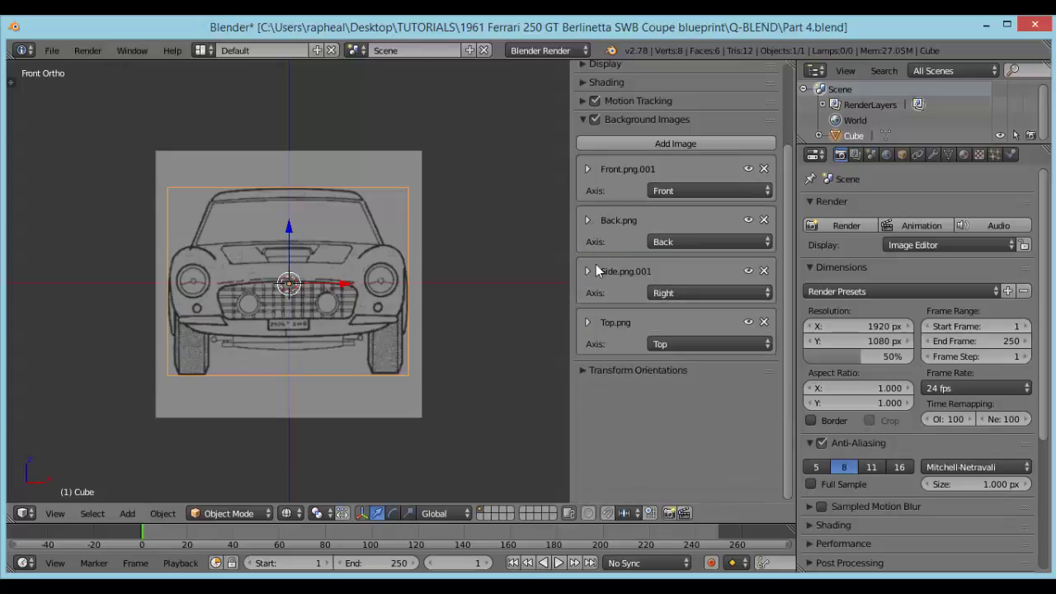
click(587, 271)
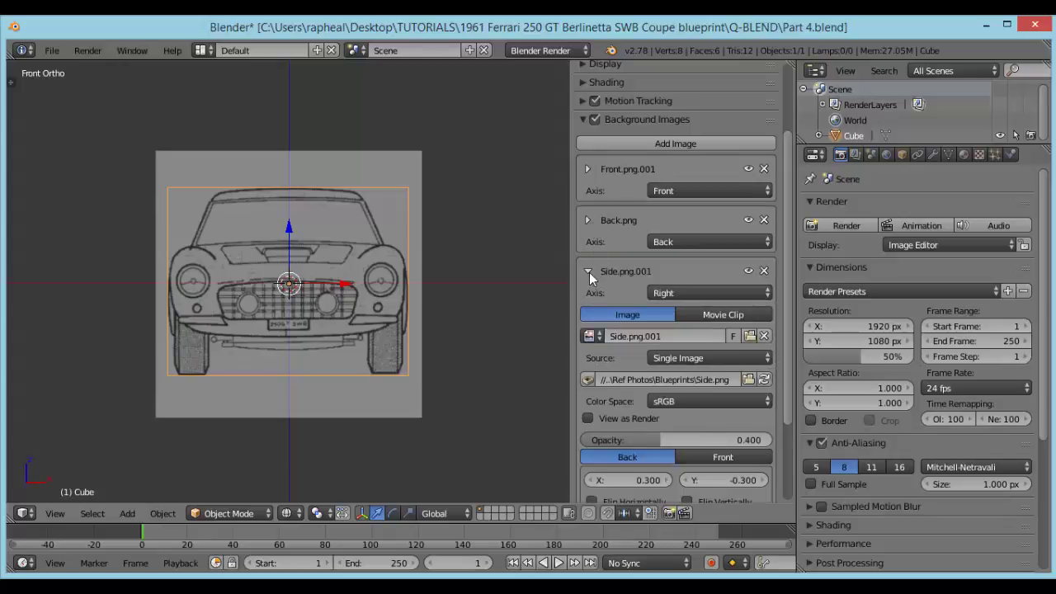
click(587, 272)
click(587, 322)
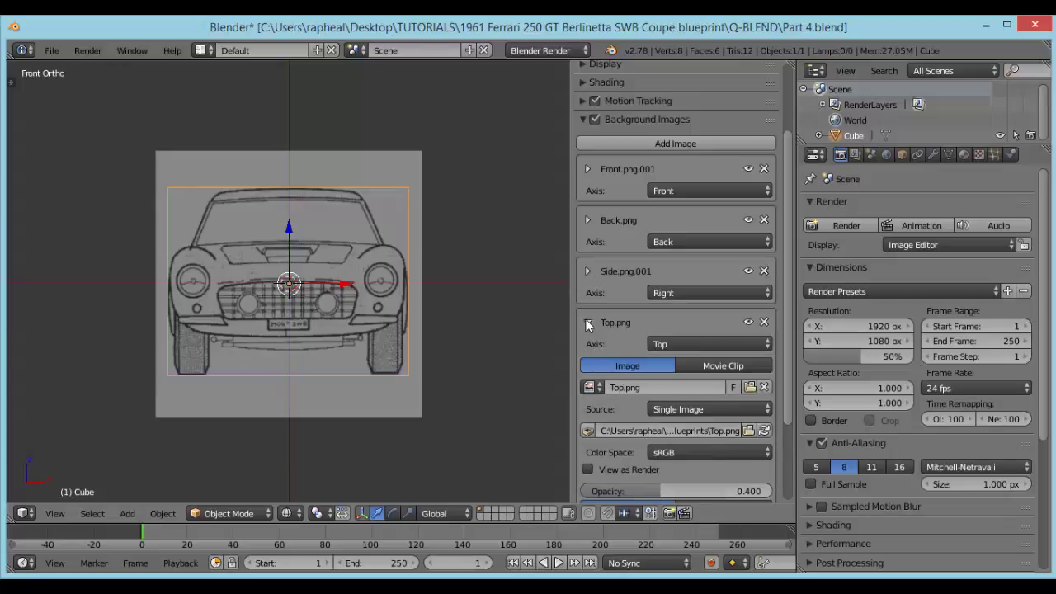
click(587, 322)
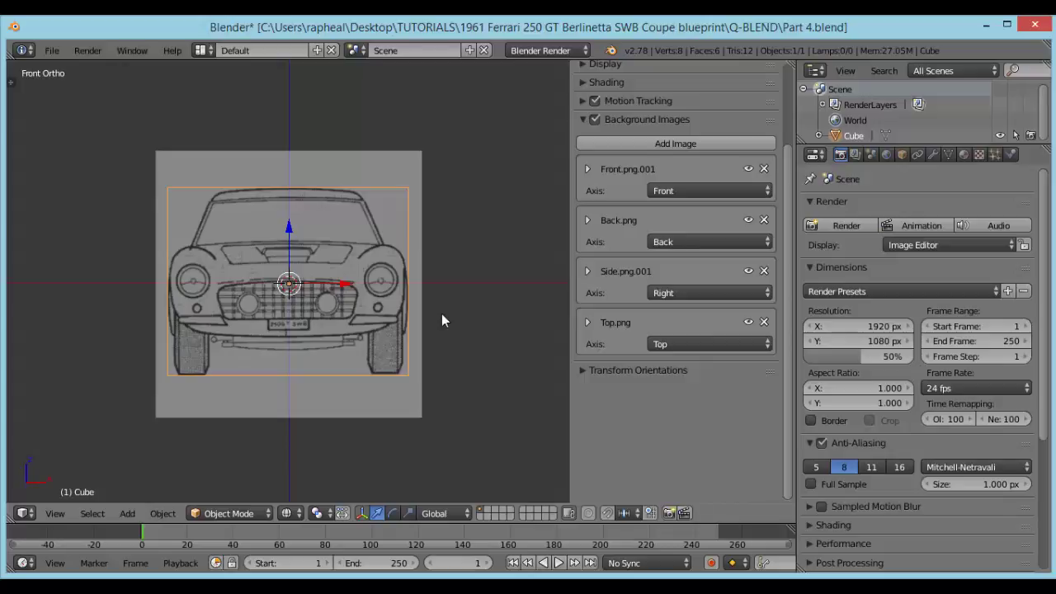
click(588, 220)
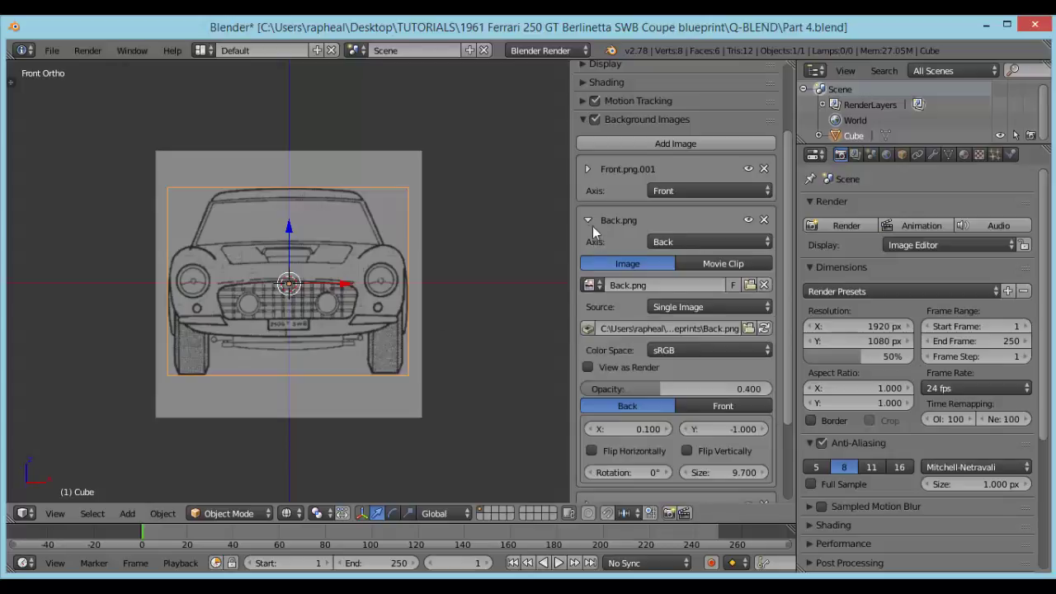
click(591, 223)
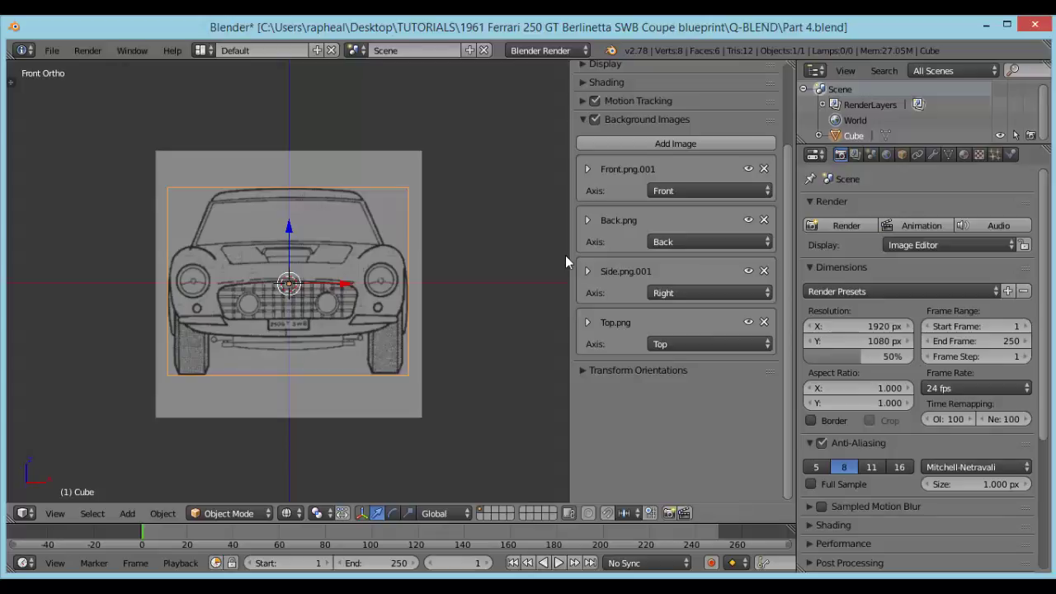
scroll(354, 263, up, 2)
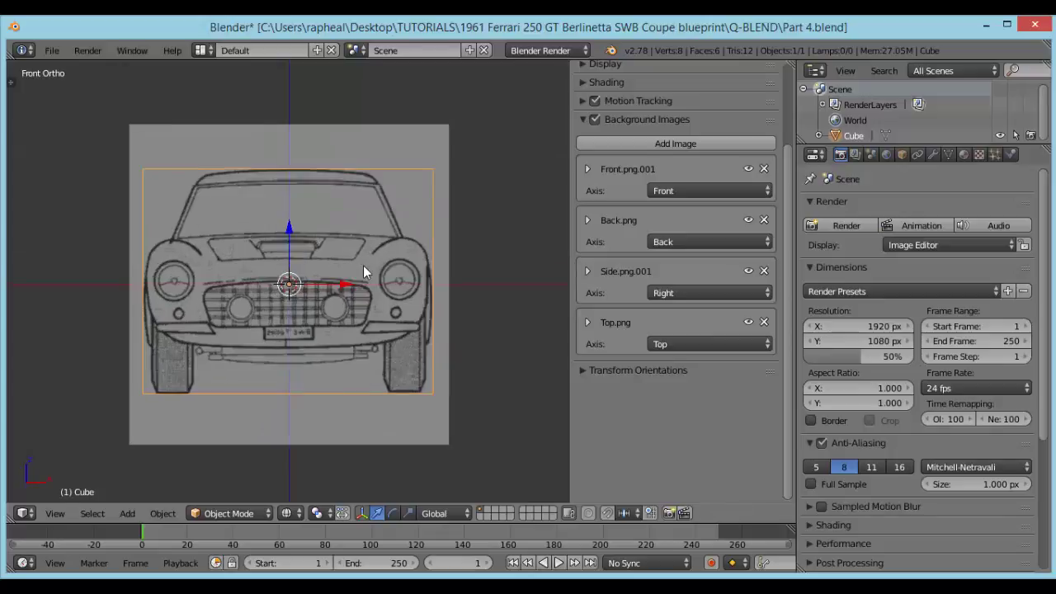
Pack the Front.png.001 and Back.png background images into the .blend file.
click(589, 169)
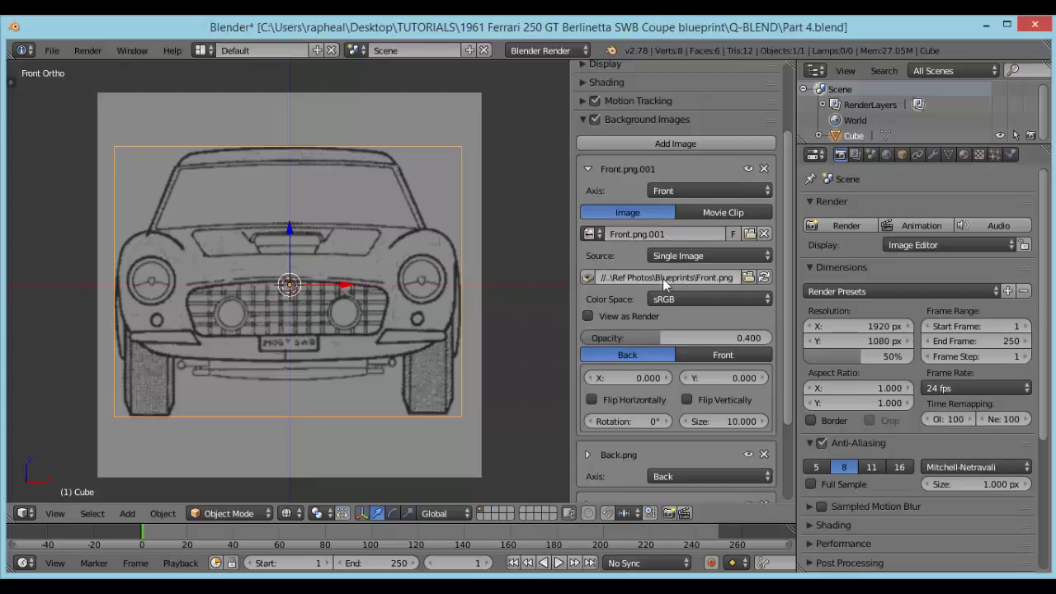
click(593, 278)
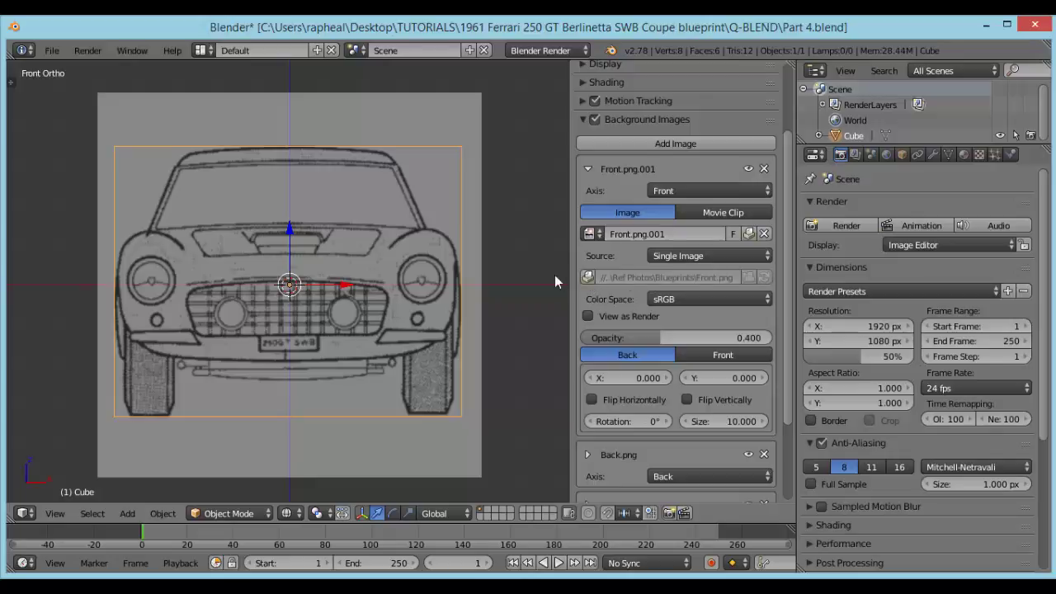
click(587, 169)
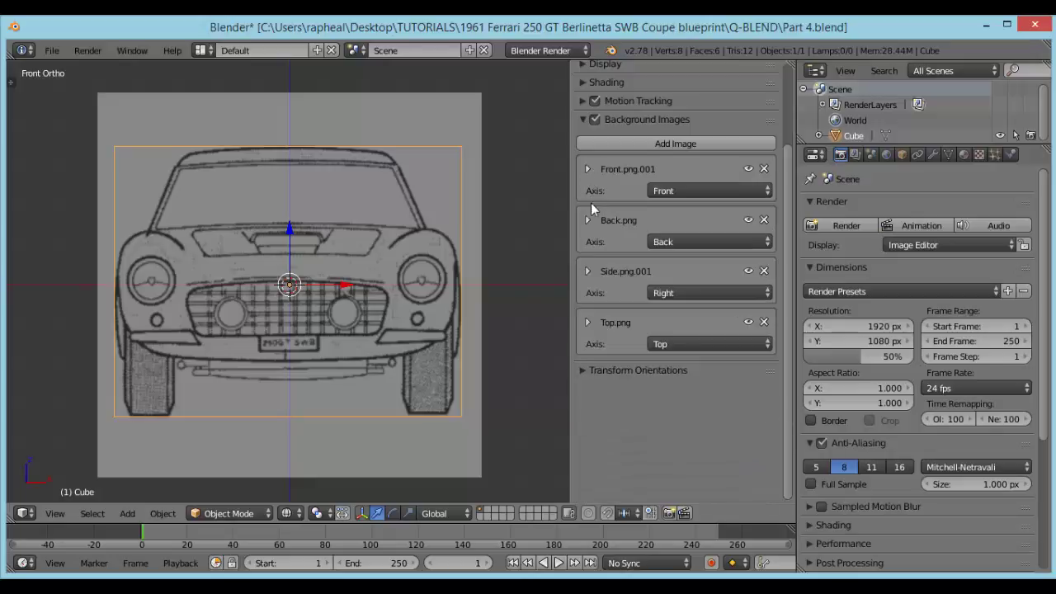
click(587, 219)
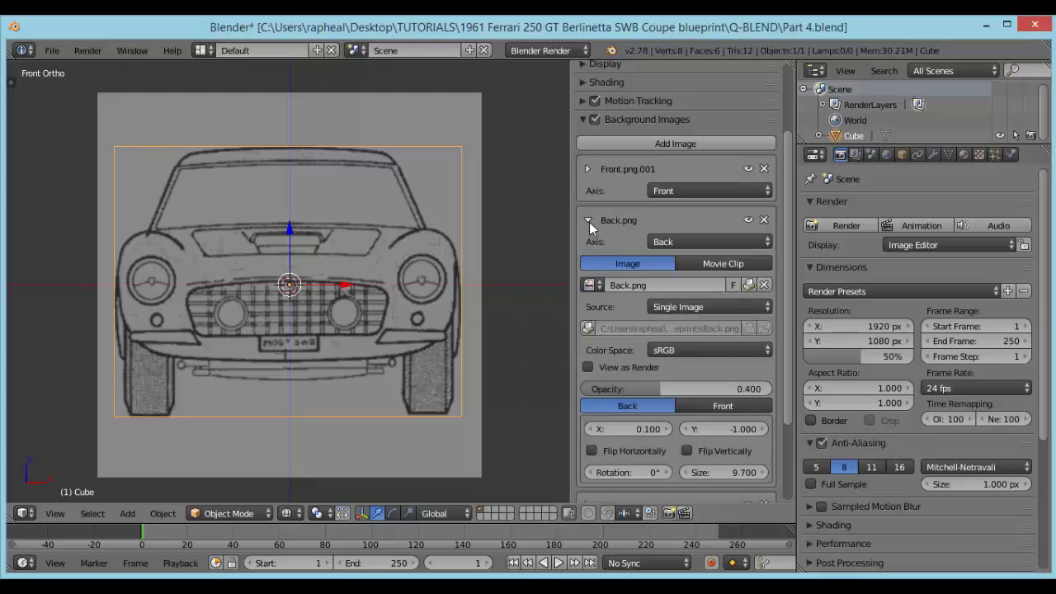
click(588, 221)
Pack the Side.png.001 and Top.png background images into the .blend file and hide the properties sidebar.
click(587, 272)
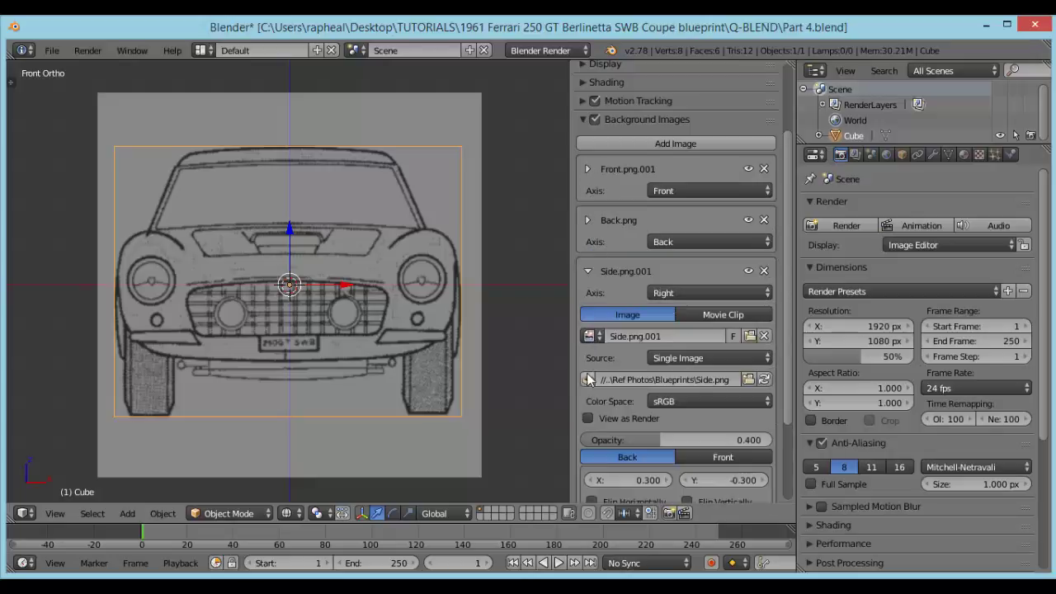
click(588, 379)
click(587, 272)
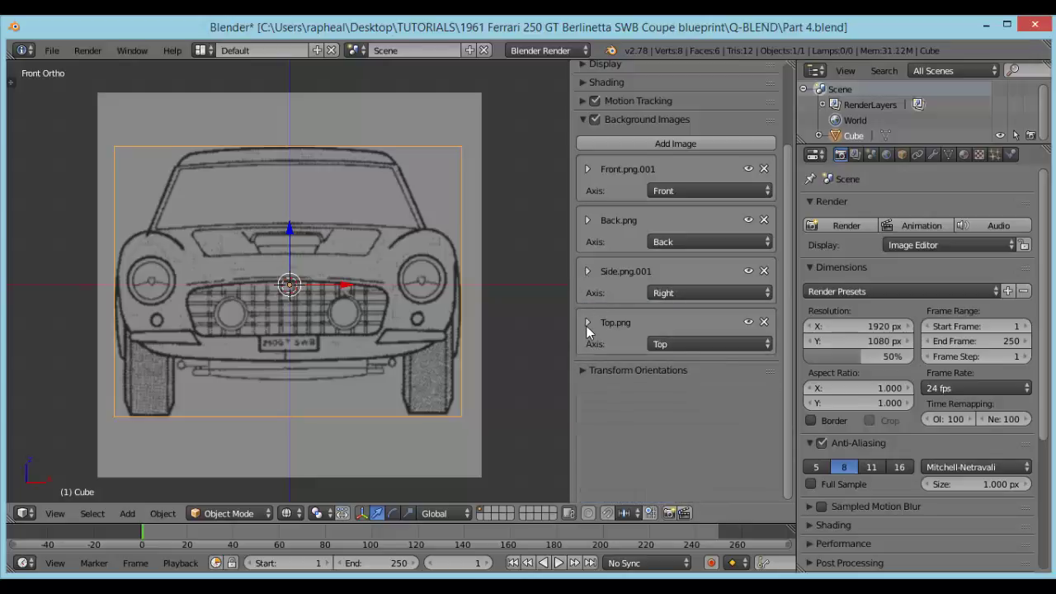
click(587, 323)
scroll(596, 413, down, 3)
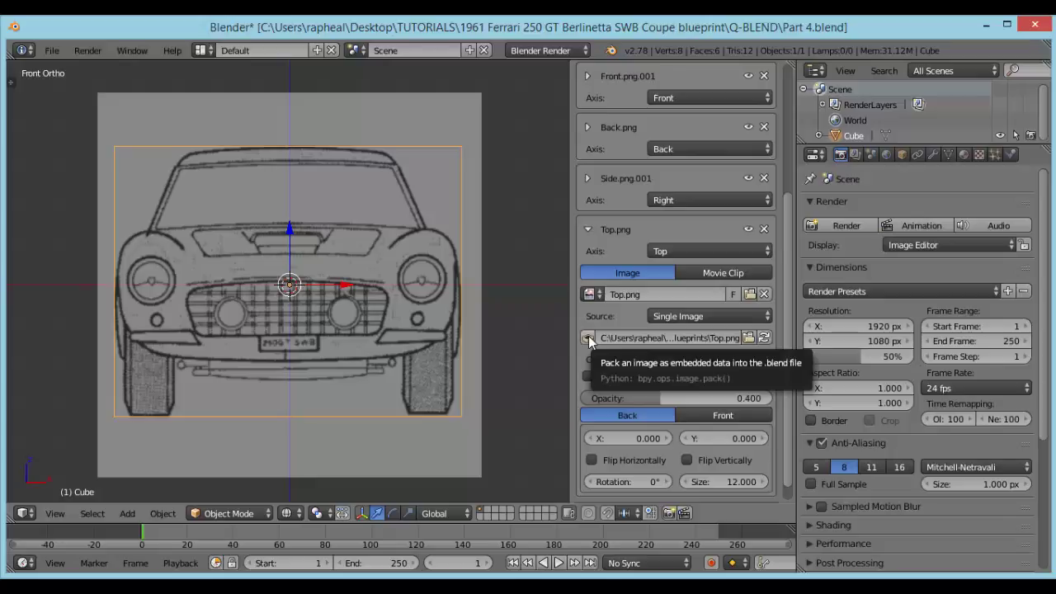
click(588, 337)
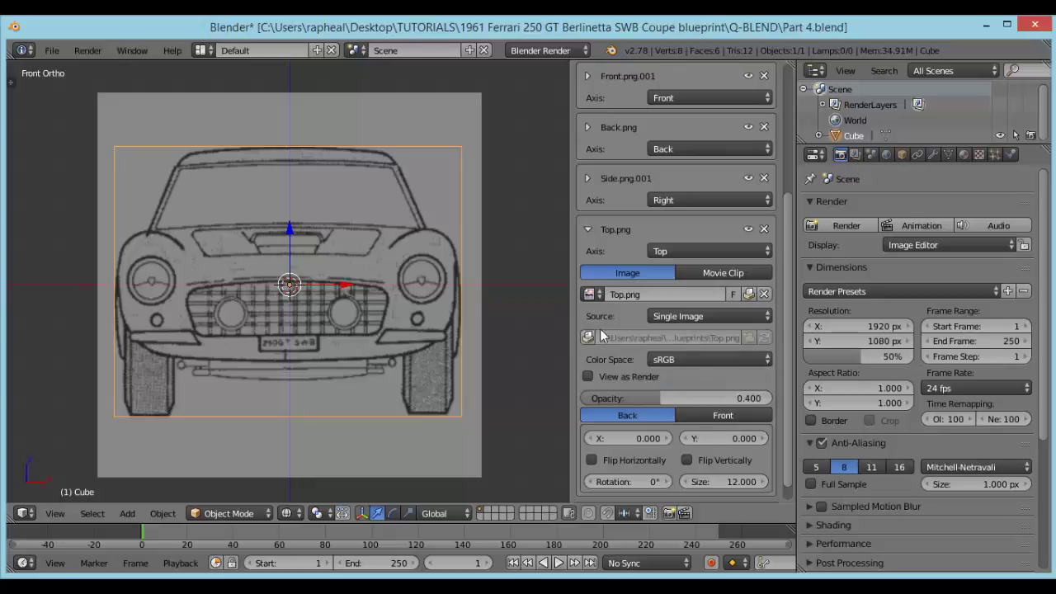
click(588, 230)
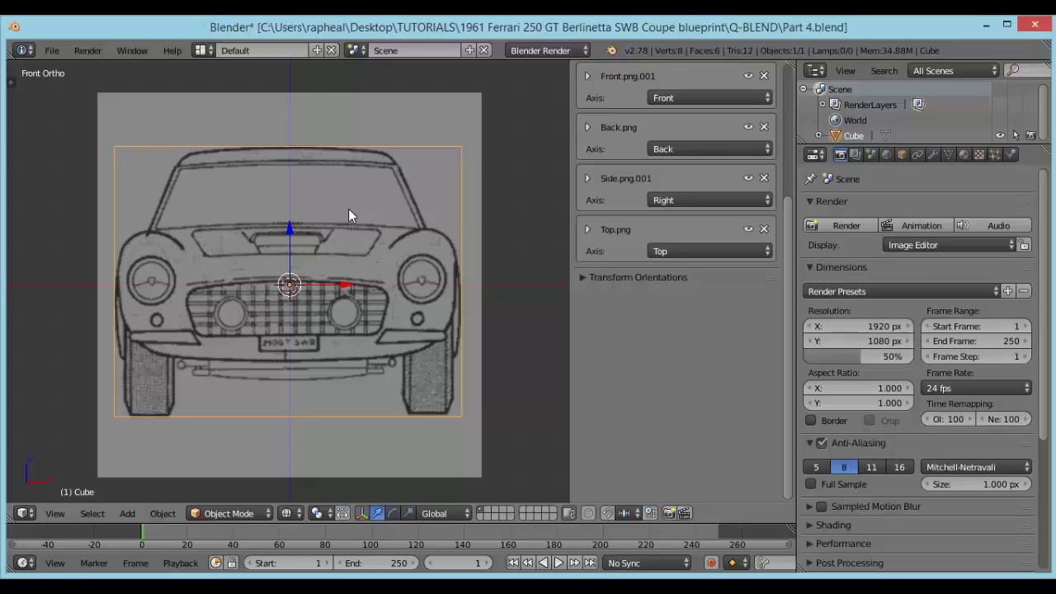
key(n)
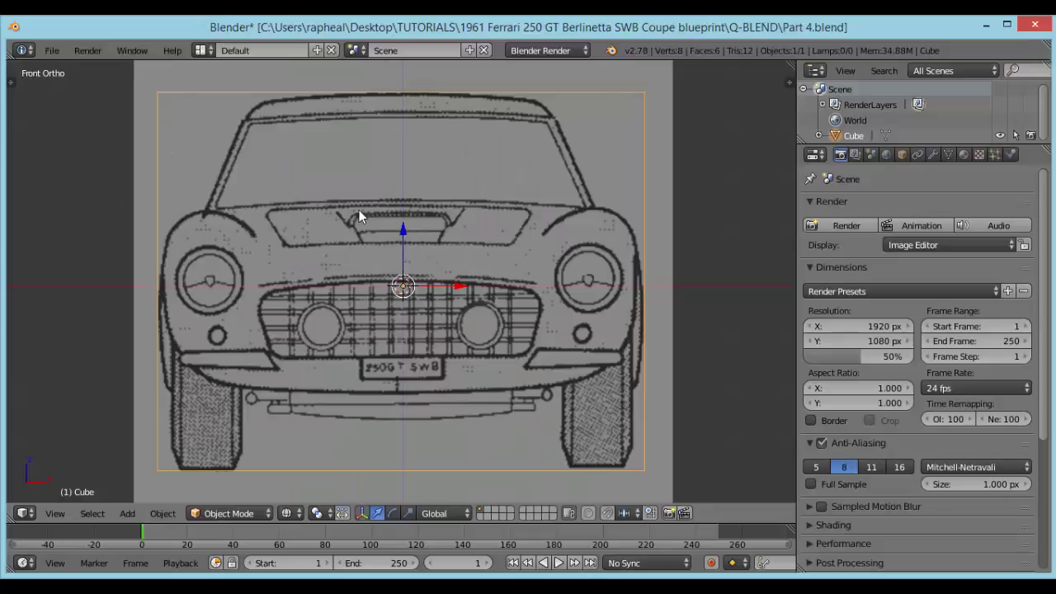
scroll(402, 184, down, 2)
Save the scene as a new file named Part 5_Modeling.blend in the Q-BLEND folder.
click(51, 50)
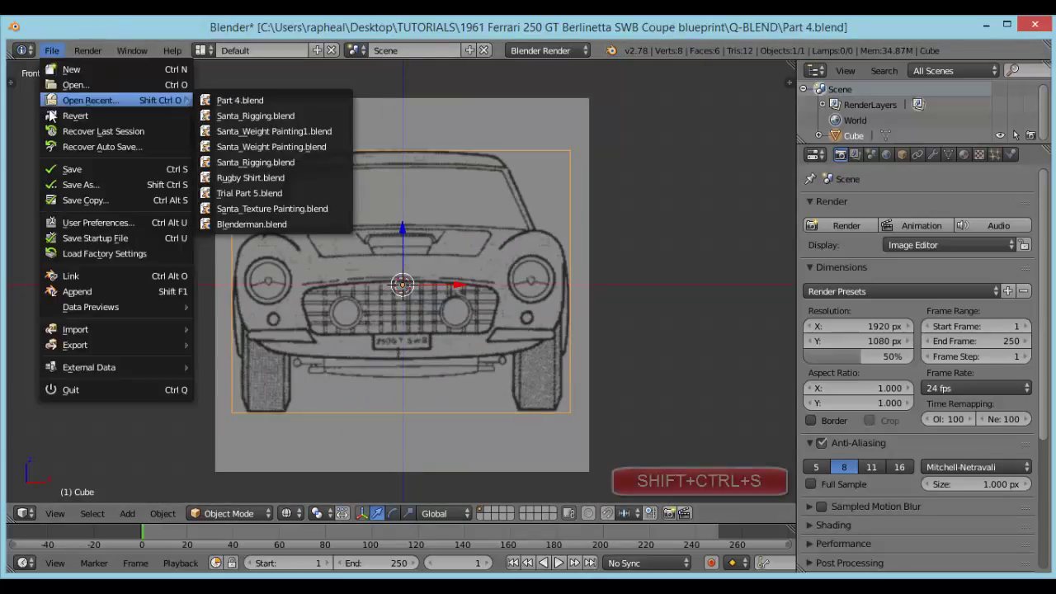
click(82, 185)
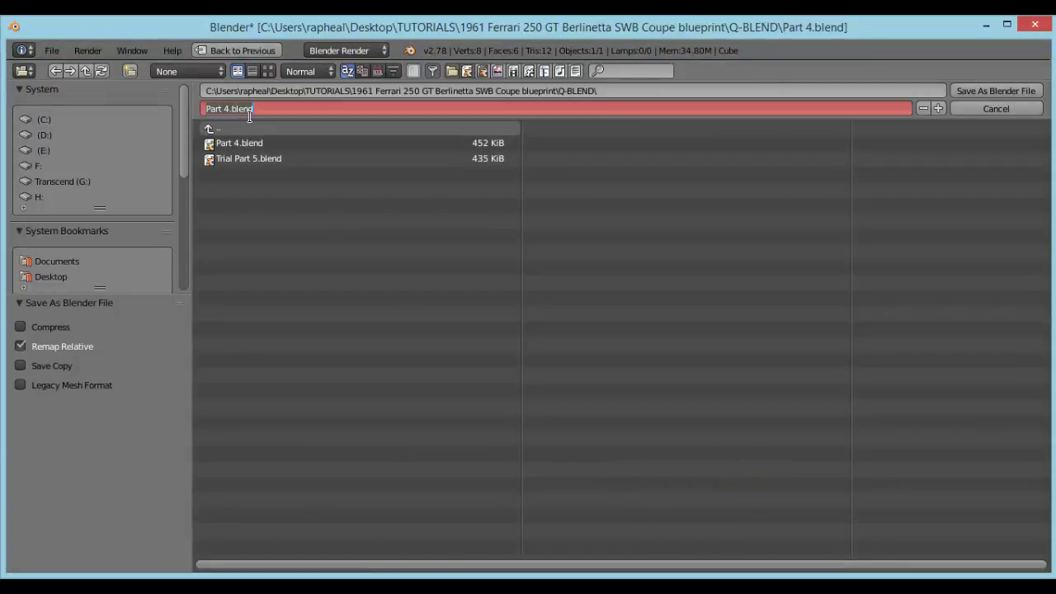
text(Part 5_Modeling)
key(Return)
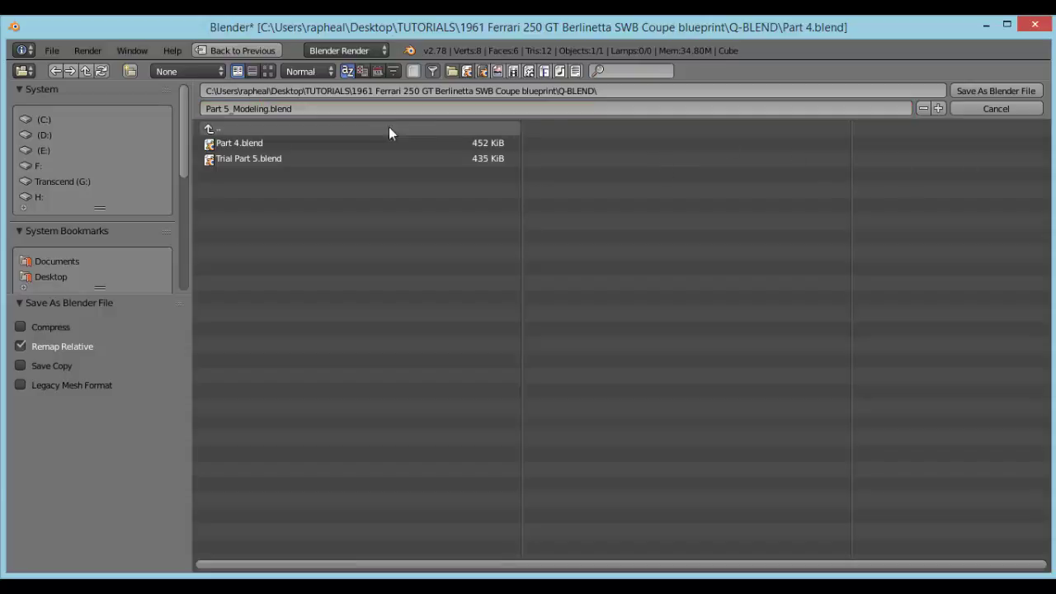
click(990, 91)
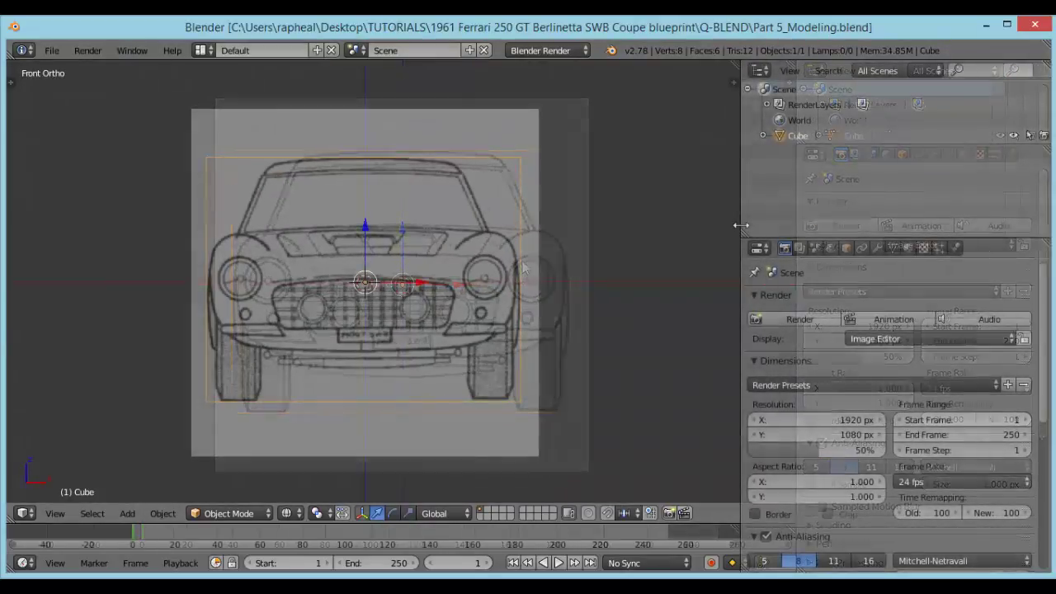
Enlarge the Outliner area by moving its border with the Properties editor further down.
scroll(389, 309, up, 2)
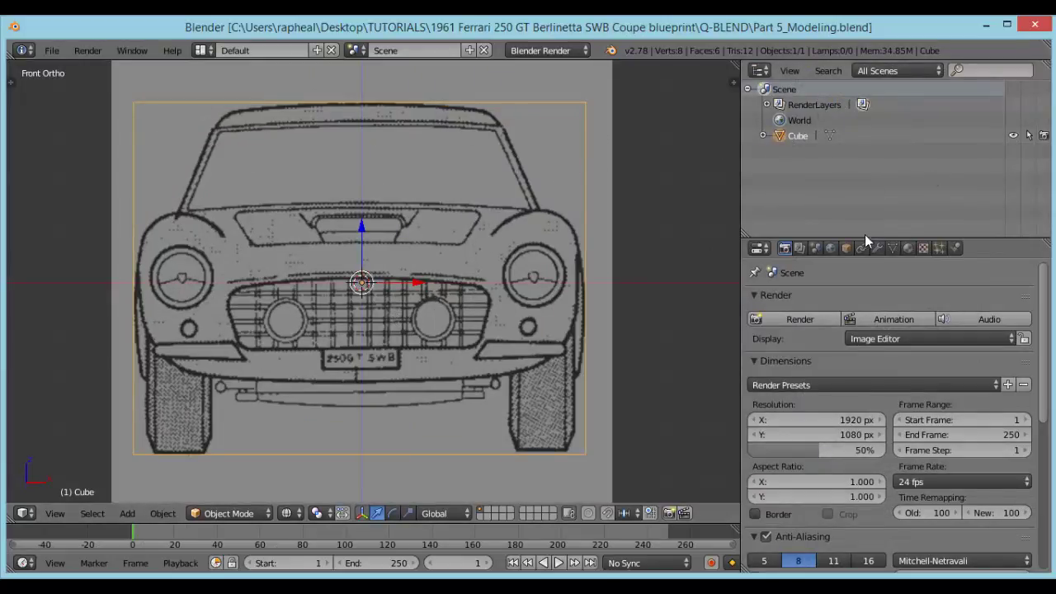
drag(866, 239, 866, 258)
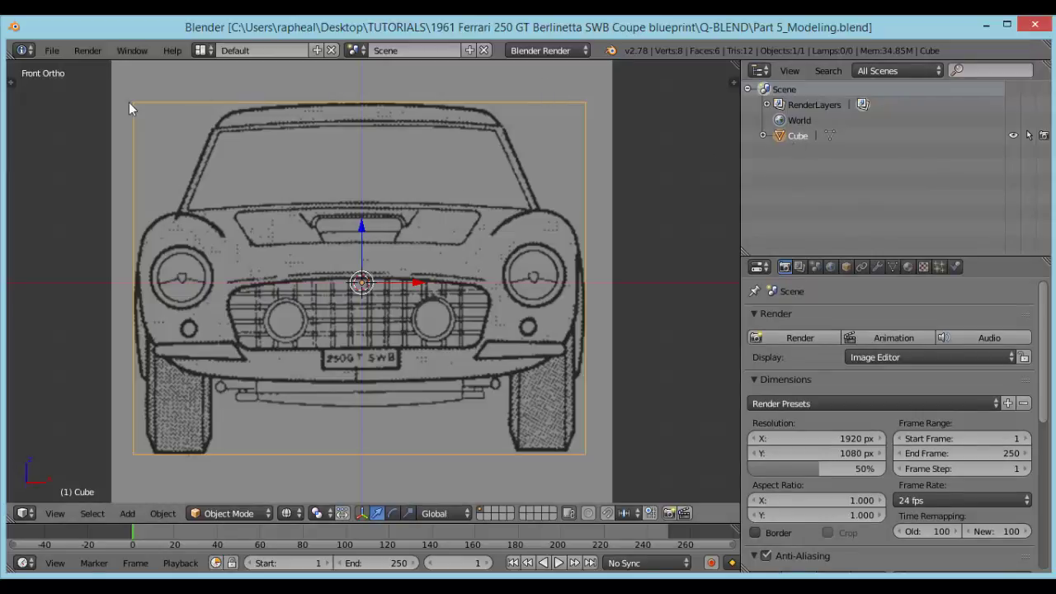
Check the bounding cube against the car blueprints in the right, top and front orthographic views.
key(KP_3)
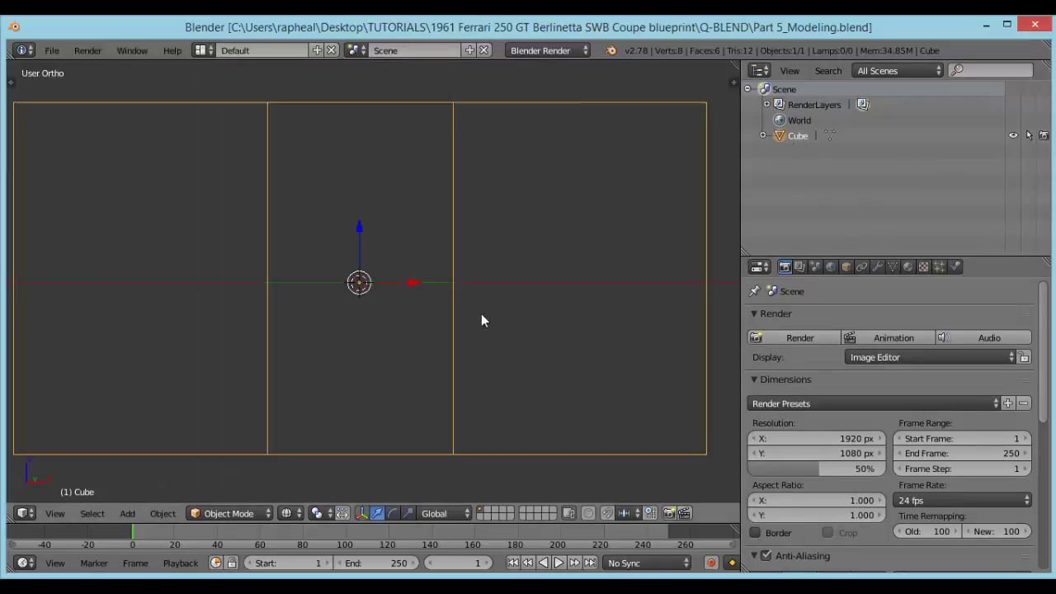
scroll(209, 273, down, 2)
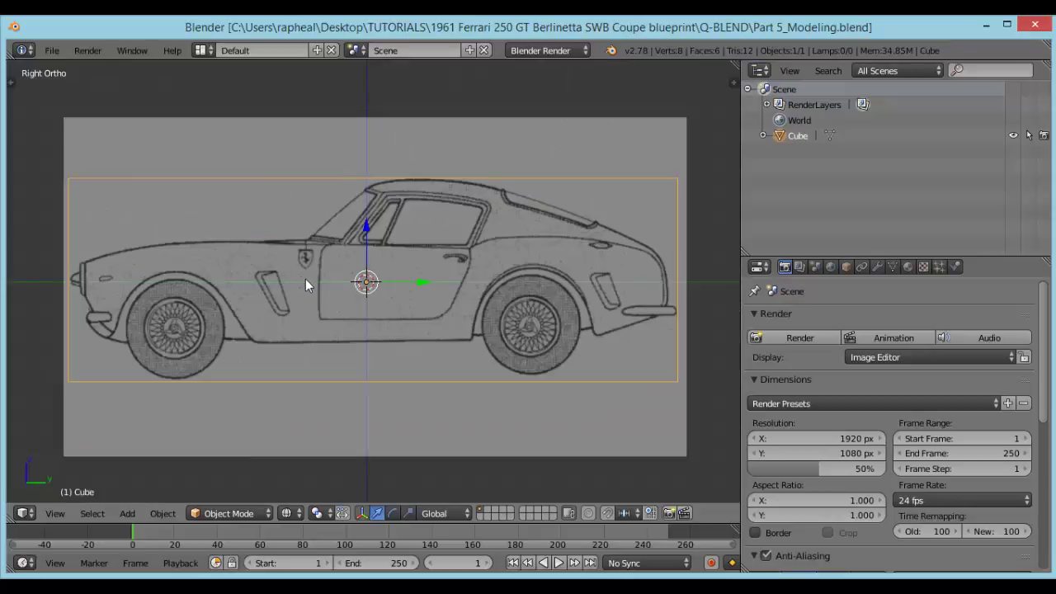
key(KP_7)
scroll(358, 303, down, 2)
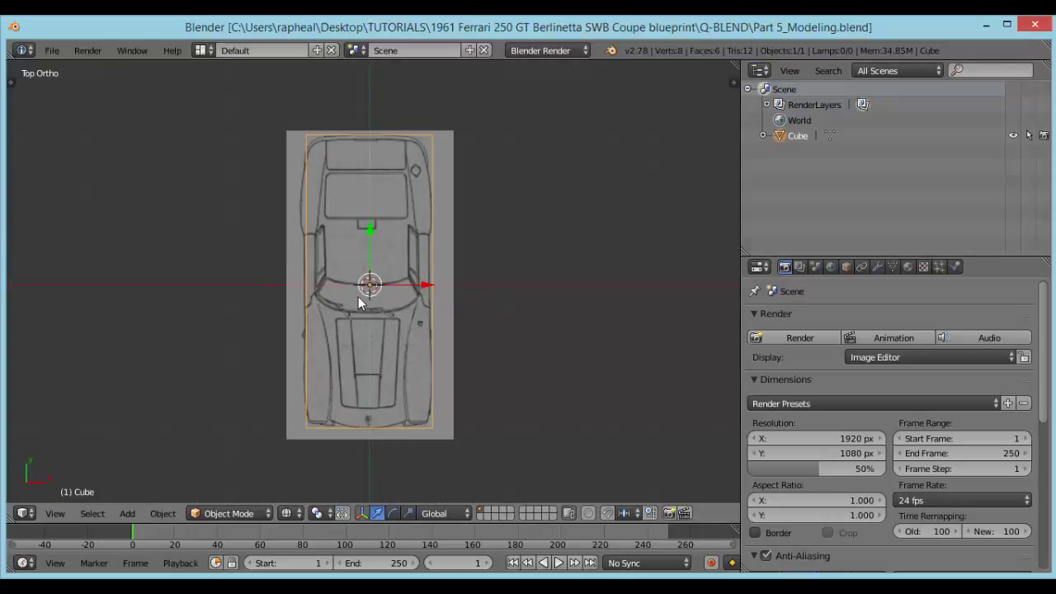
key(KP_1)
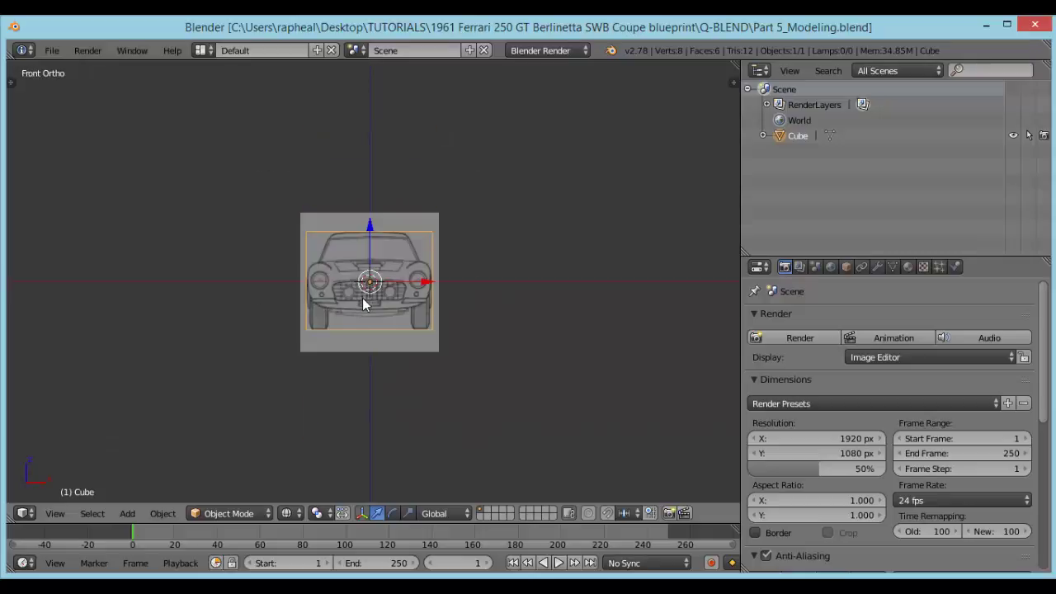
scroll(363, 304, up, 3)
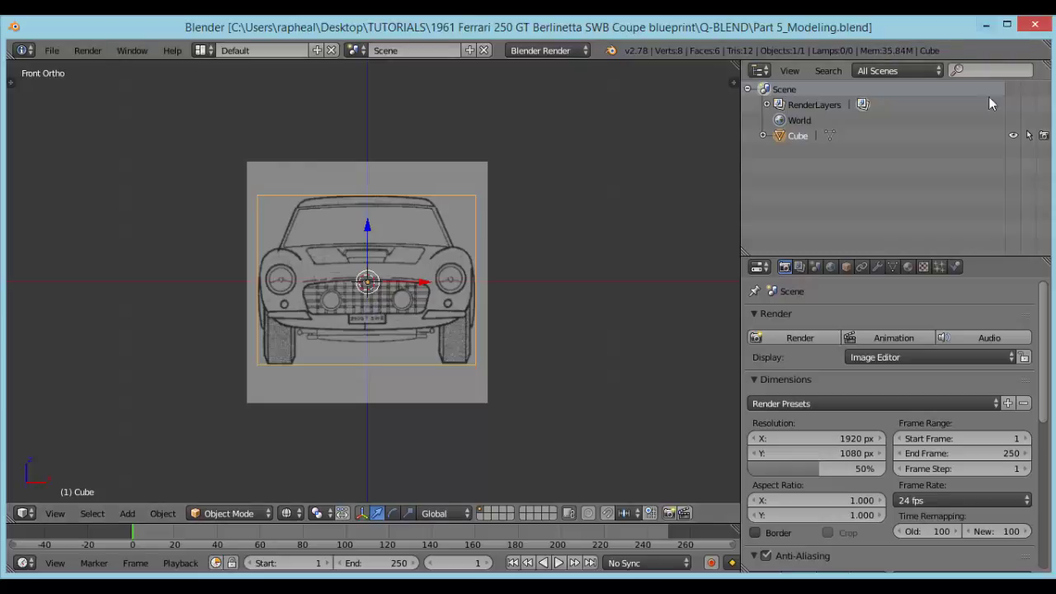
Toggle the Cube's viewport visibility off and on again, and reselect the cube in the front view.
click(1015, 137)
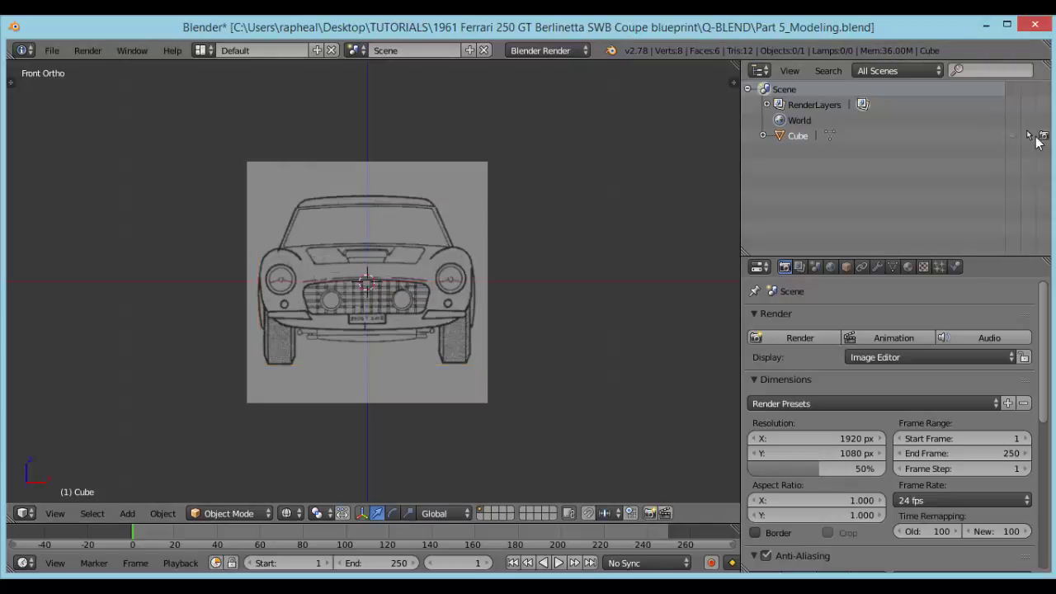
click(1029, 136)
click(1043, 136)
middle_drag(399, 253, 457, 254)
key(KP_1)
click(1013, 135)
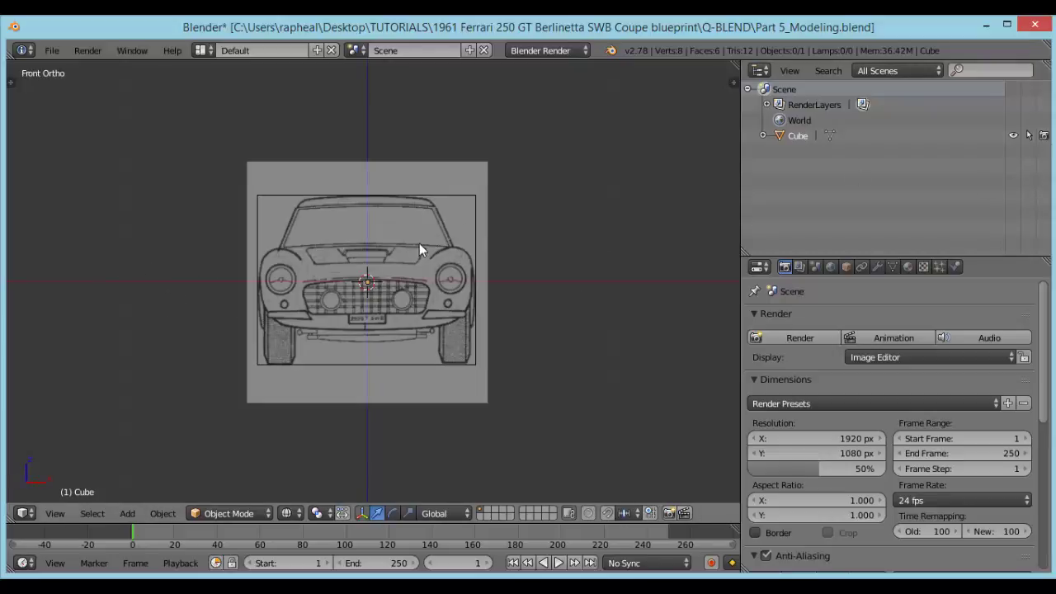
right_click(465, 202)
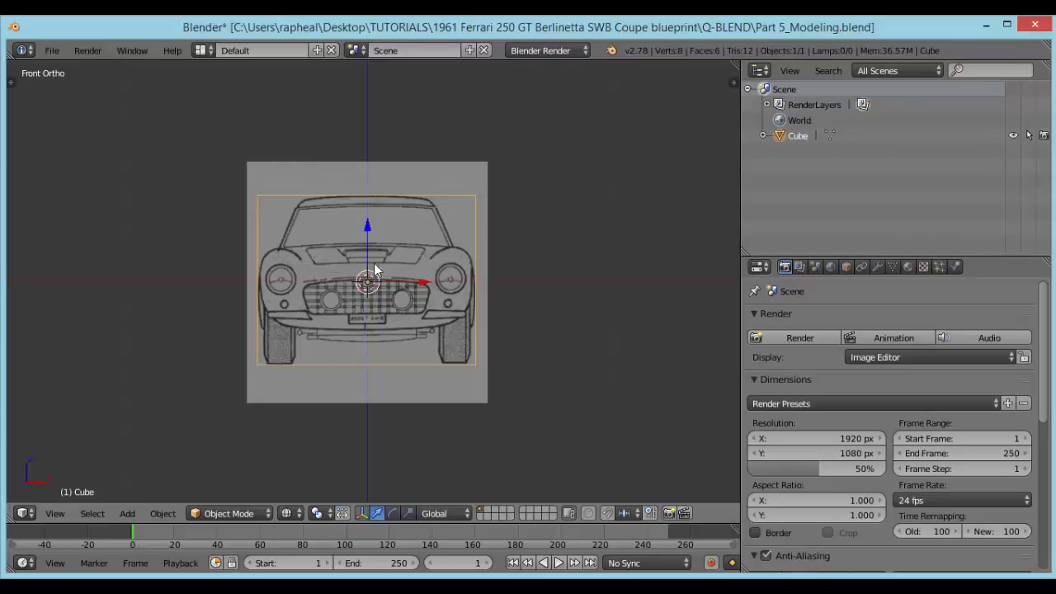
Delete the bounding cube from the scene.
key(Delete)
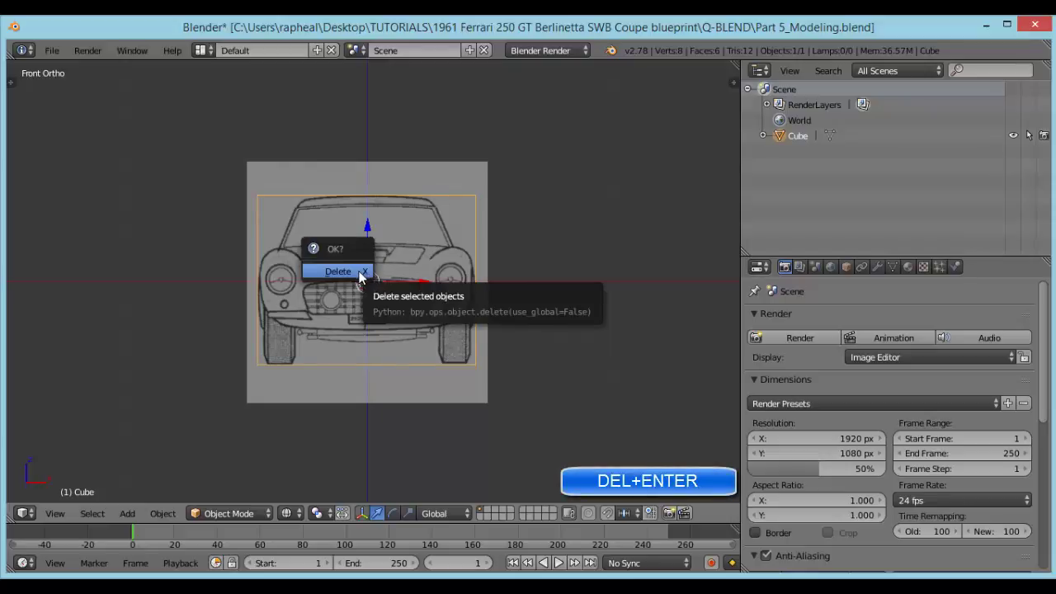
key(Return)
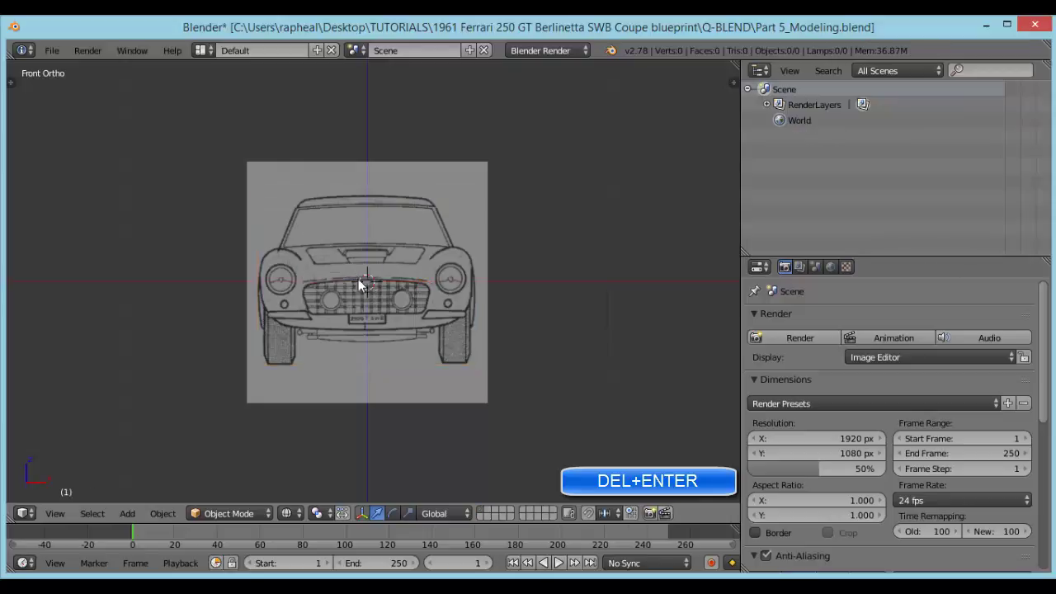
scroll(363, 285, up, 3)
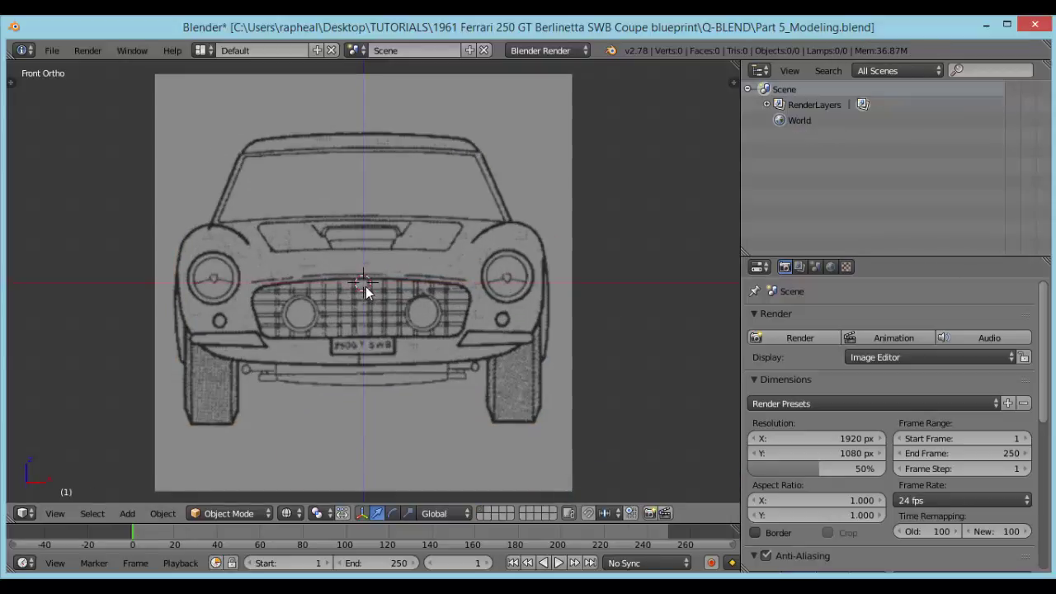
Switch to the top orthographic view and snap the 3D cursor to the scene centre.
key(KP_7)
scroll(367, 285, down, 3)
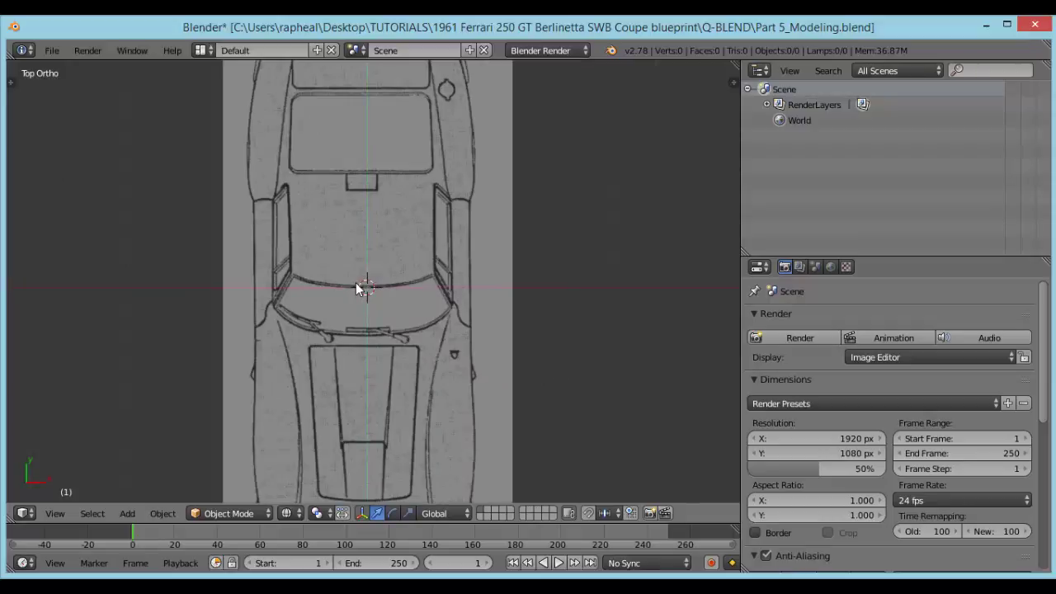
key(shift+c)
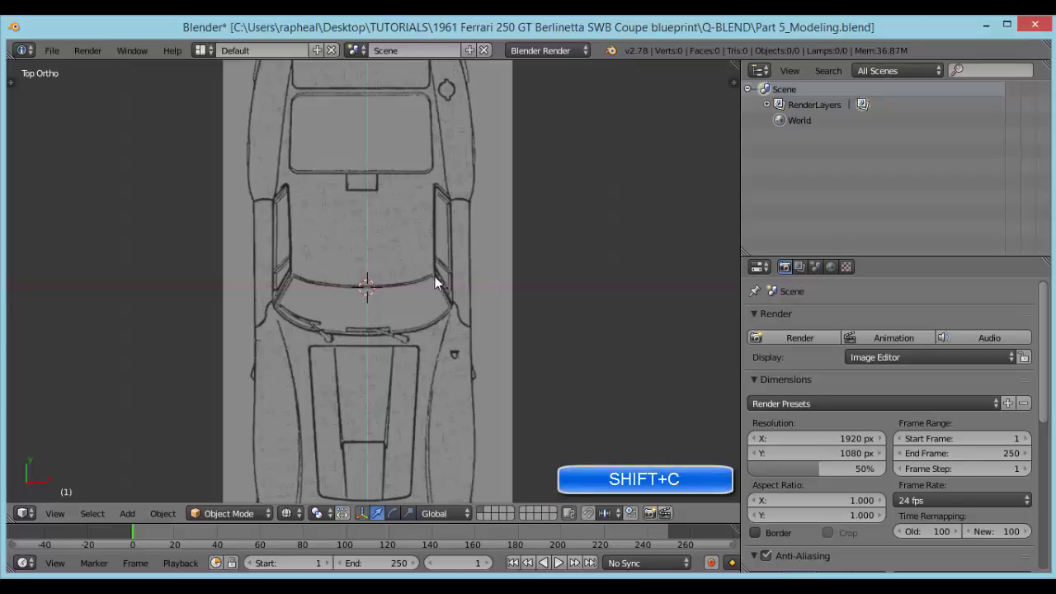
key(shift+s)
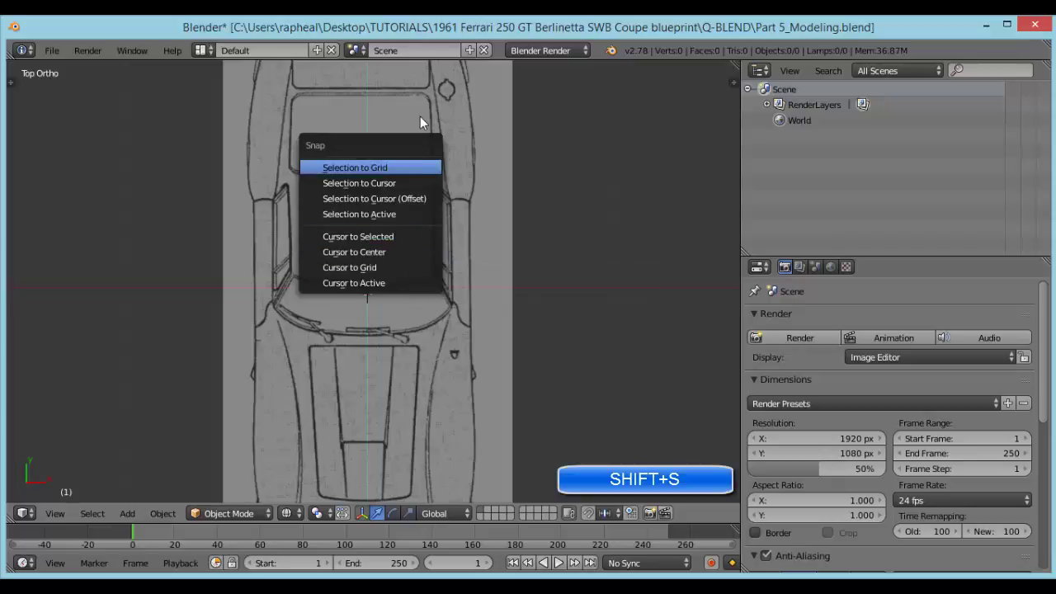
click(386, 252)
scroll(423, 240, down, 1)
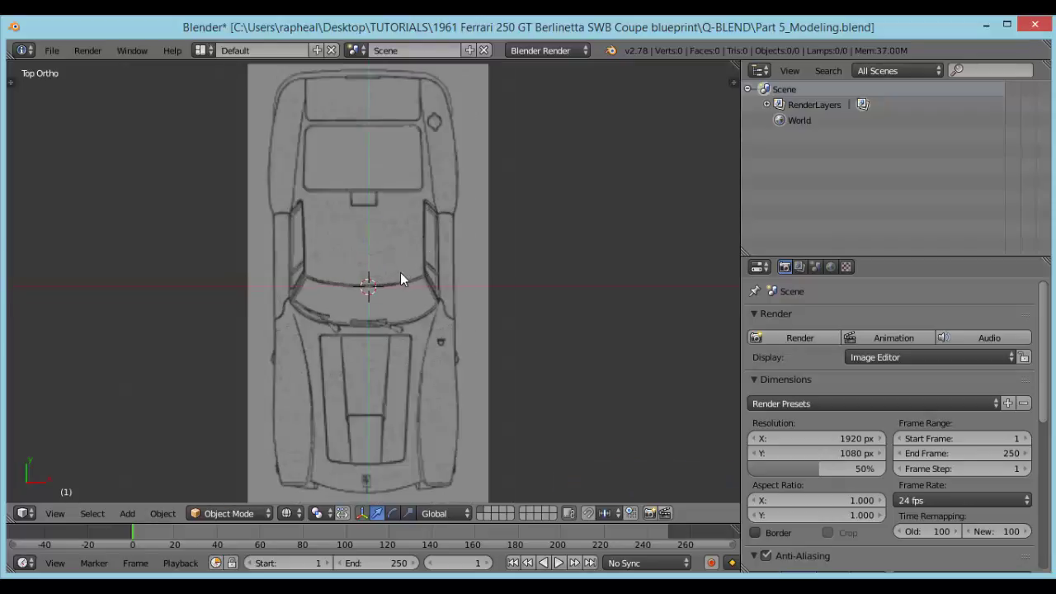
shift+middle_drag(400, 271, 410, 194)
mouse_move(431, 247)
shift+middle_down()
mouse_move(415, 242)
mouse_move(444, 259)
shift+middle_up()
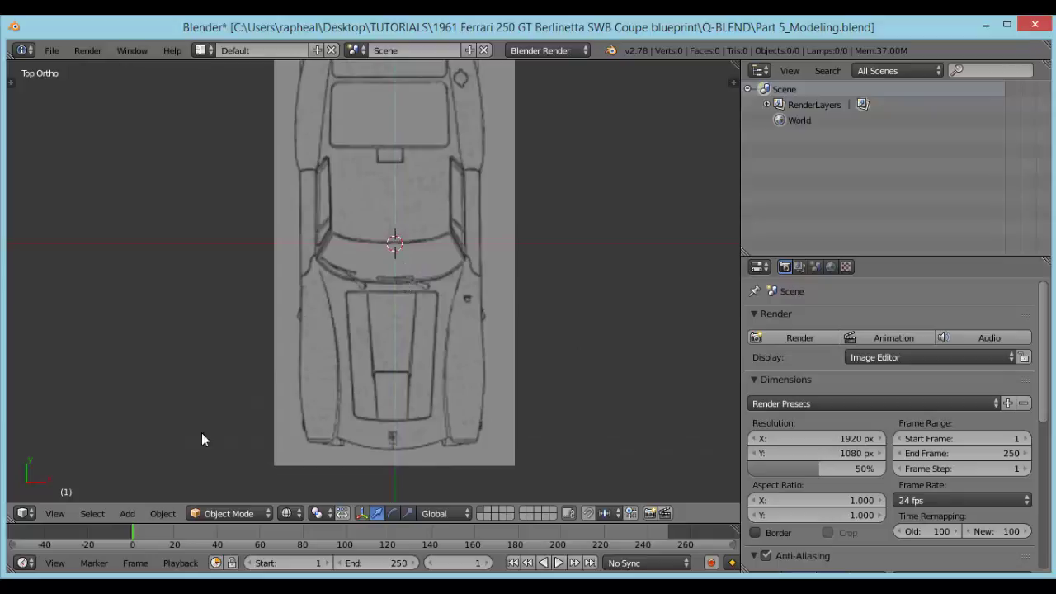
shift+middle_drag(447, 293, 438, 309)
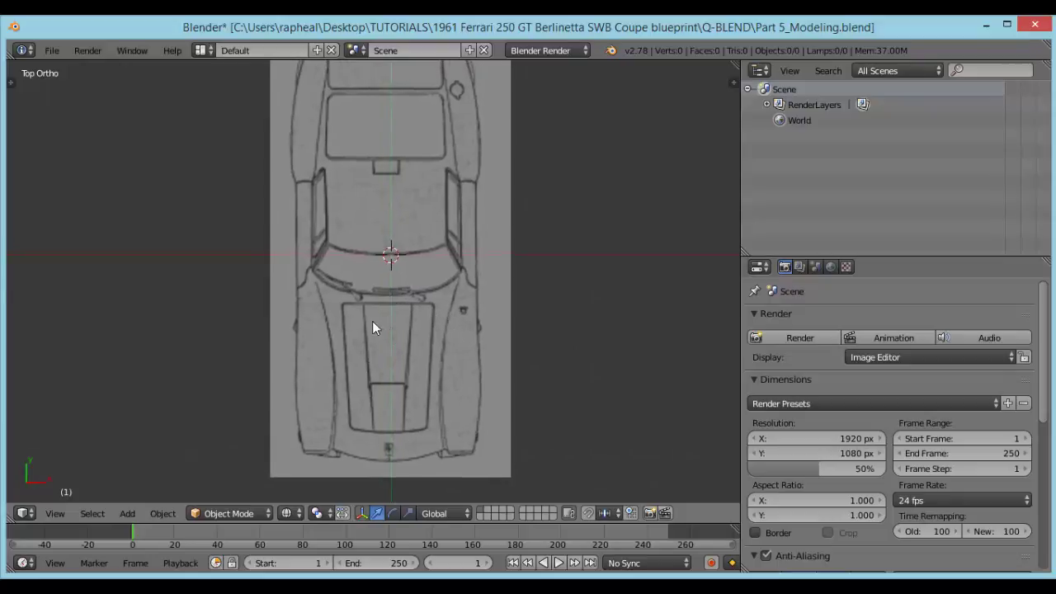
key(t)
click(14, 116)
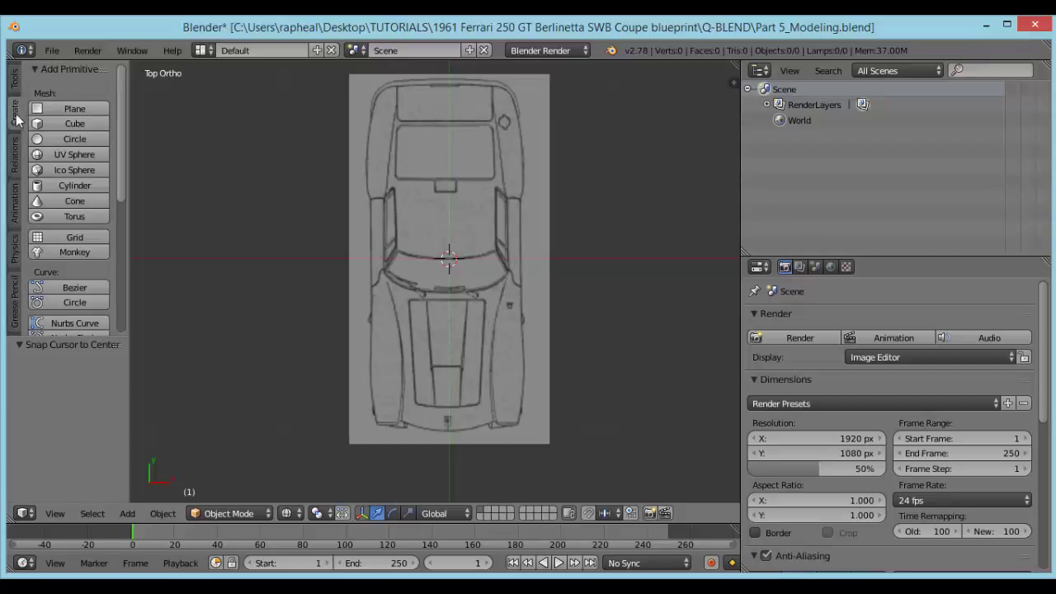
key(t)
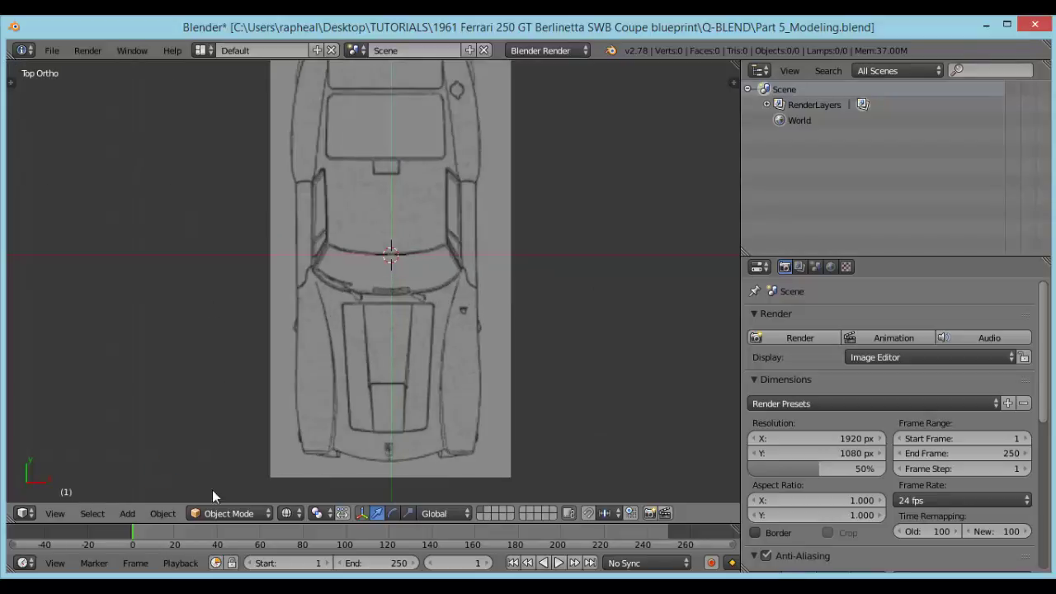
key(t)
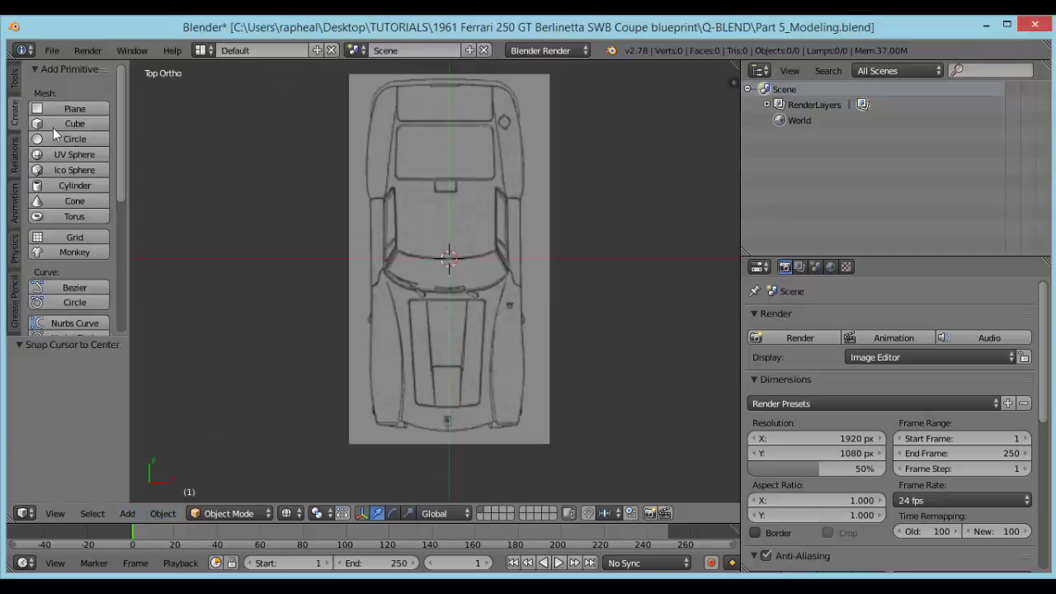
key(t)
click(128, 513)
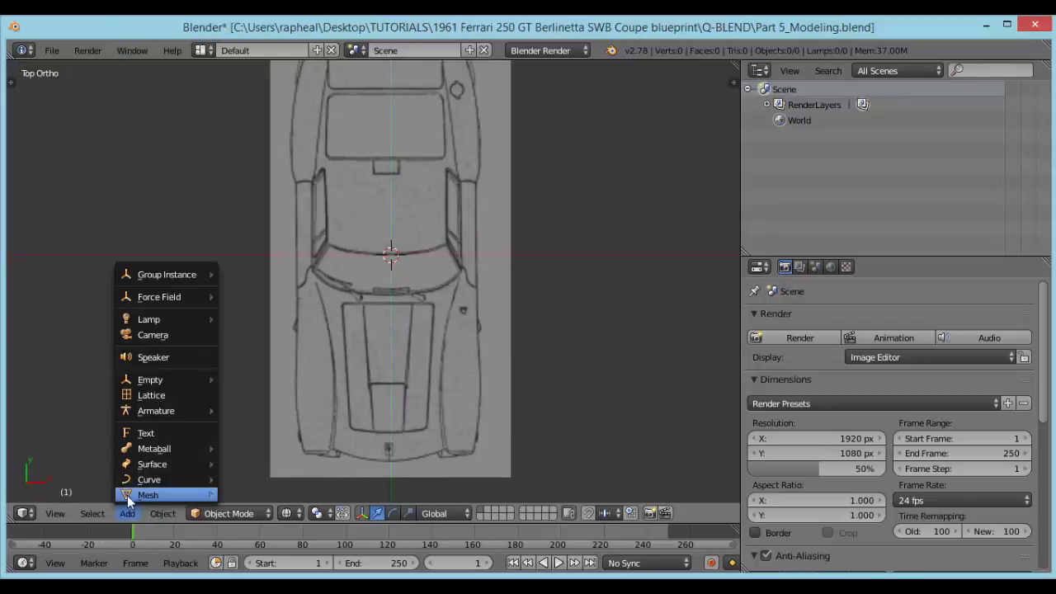
Add a mesh plane at the 3D cursor.
mouse_move(212, 495)
key(shift+a)
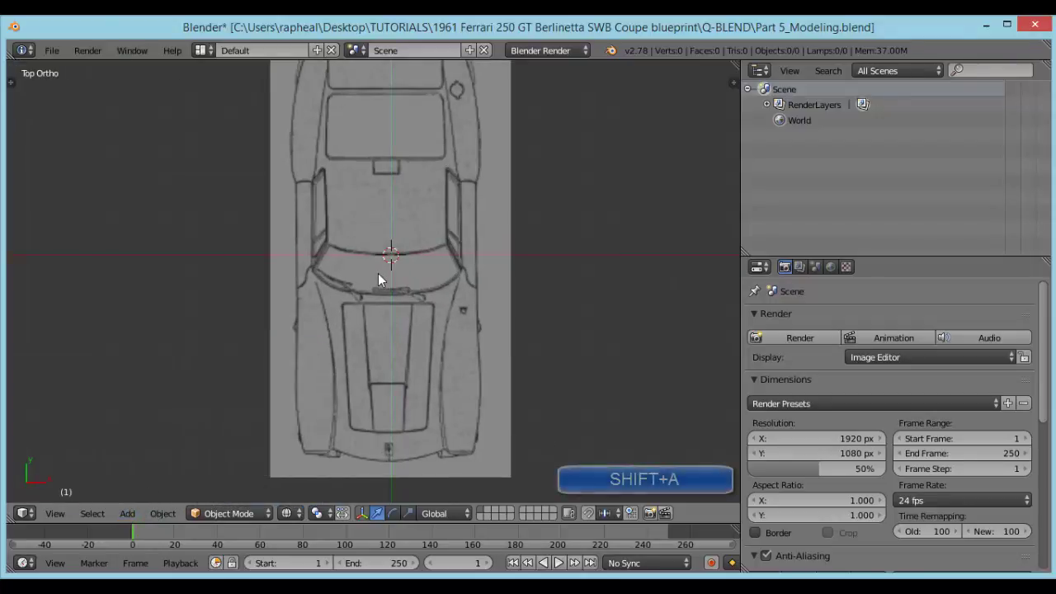
mouse_move(378, 279)
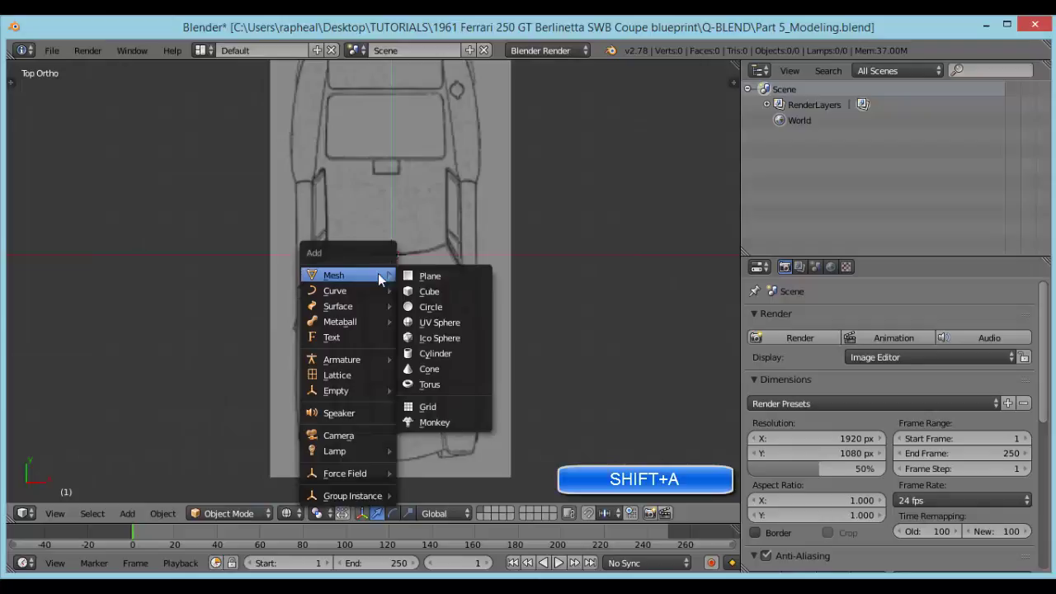
click(422, 275)
Move the plane along the Y axis until its rear edge lines up with the hood's windshield-side edge.
scroll(451, 290, up, 2)
scroll(417, 276, up, 4)
shift+middle_drag(405, 337, 344, 301)
drag(354, 122, 371, 295)
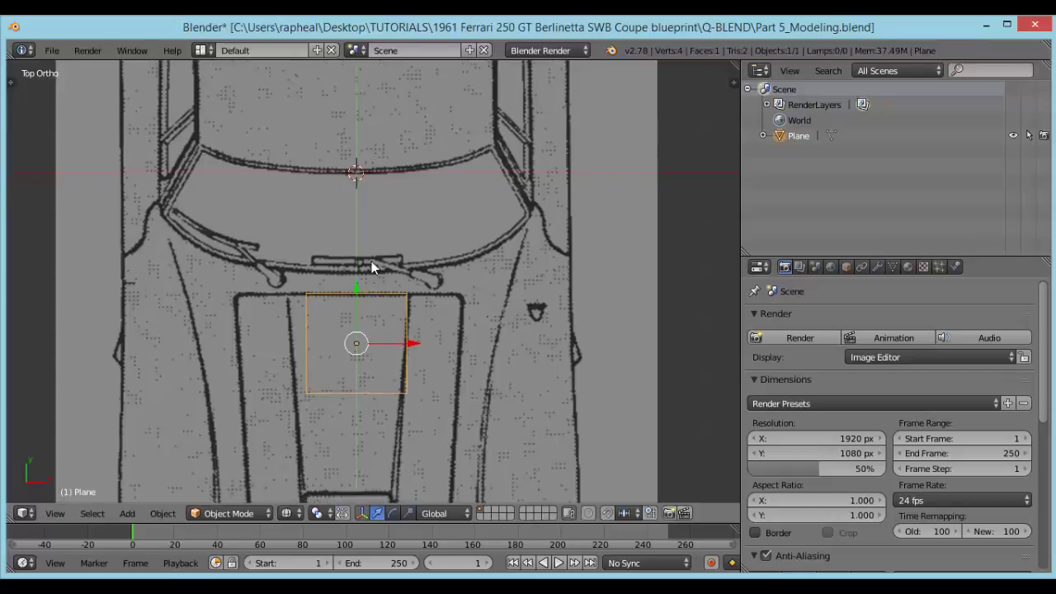
scroll(379, 239, up, 4)
key(g)
key(y)
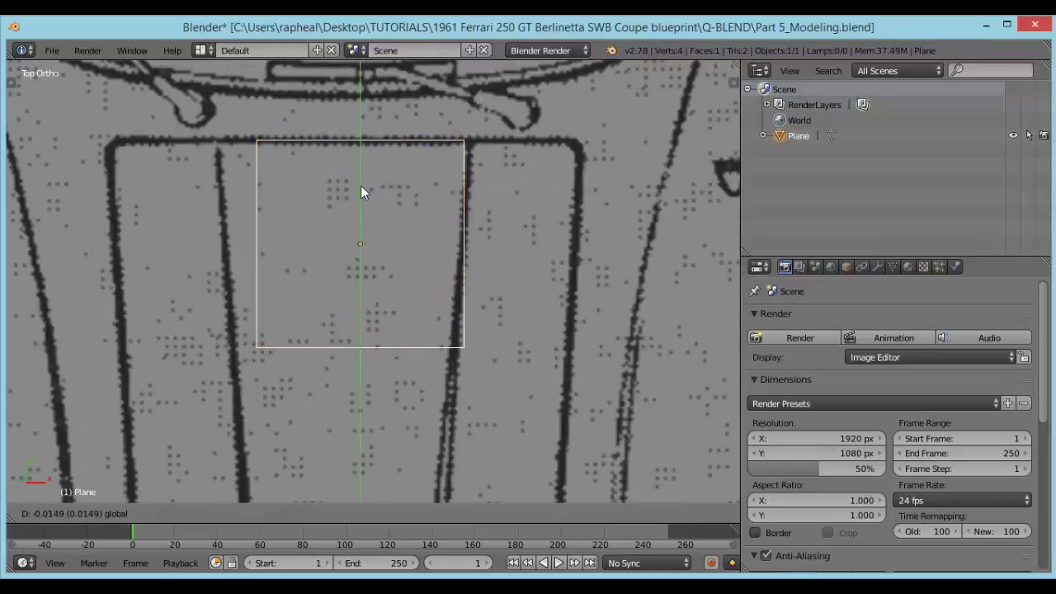
right_click(360, 184)
Enter Edit Mode on the plane and add one centred lengthwise loop cut that splits it into two halves.
scroll(388, 178, down, 3)
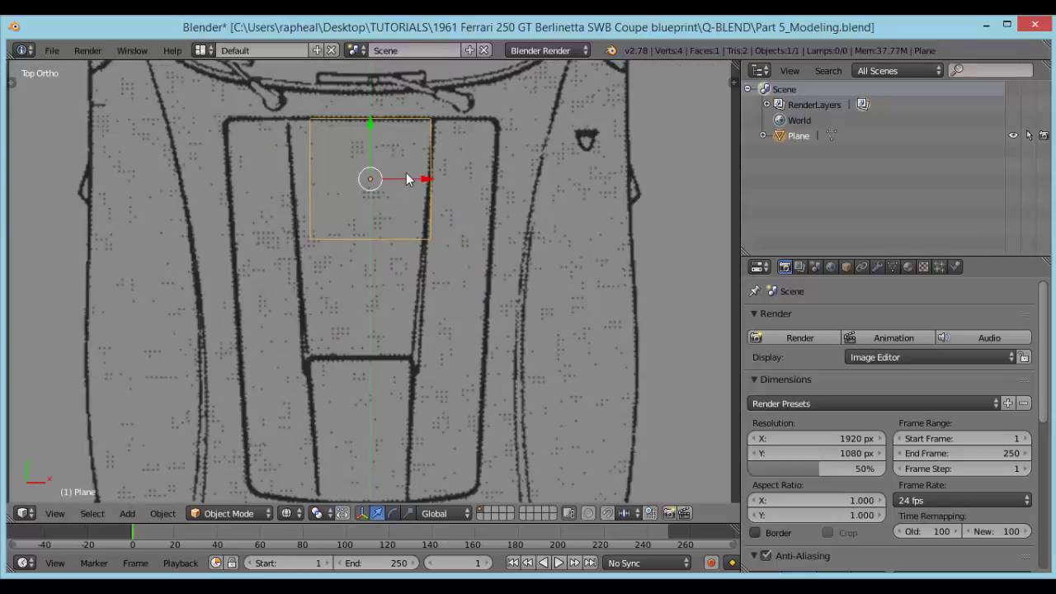
shift+middle_drag(407, 181, 395, 165)
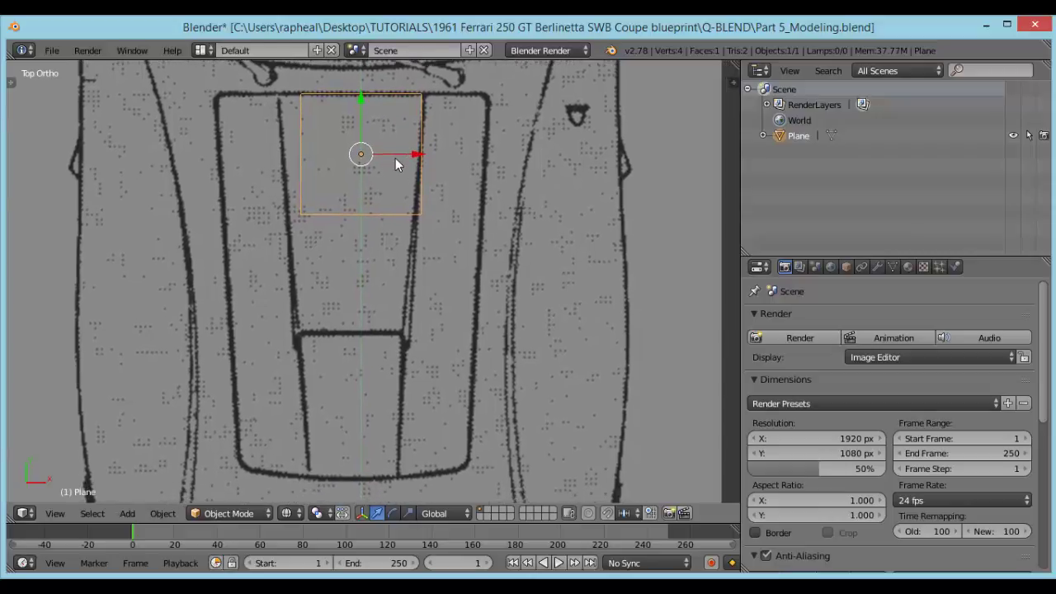
scroll(395, 158, down, 5)
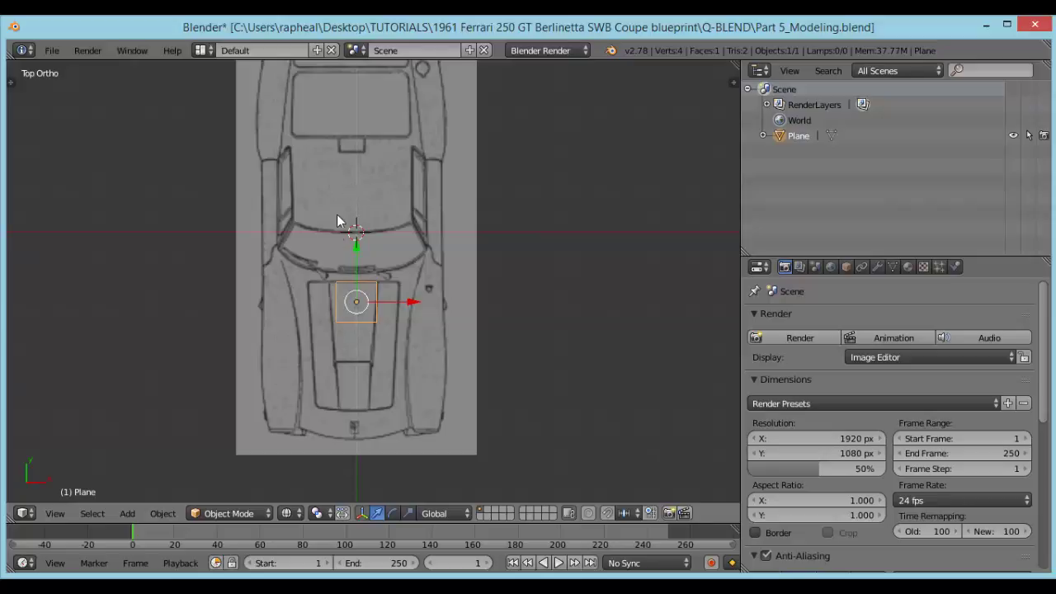
scroll(336, 223, up, 3)
scroll(338, 252, up, 2)
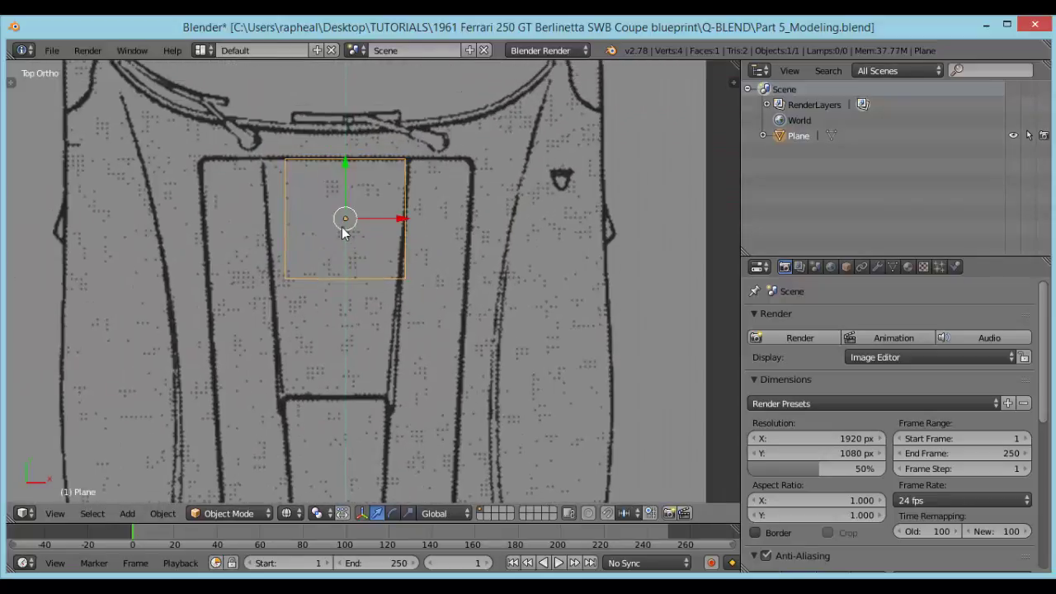
key(Tab)
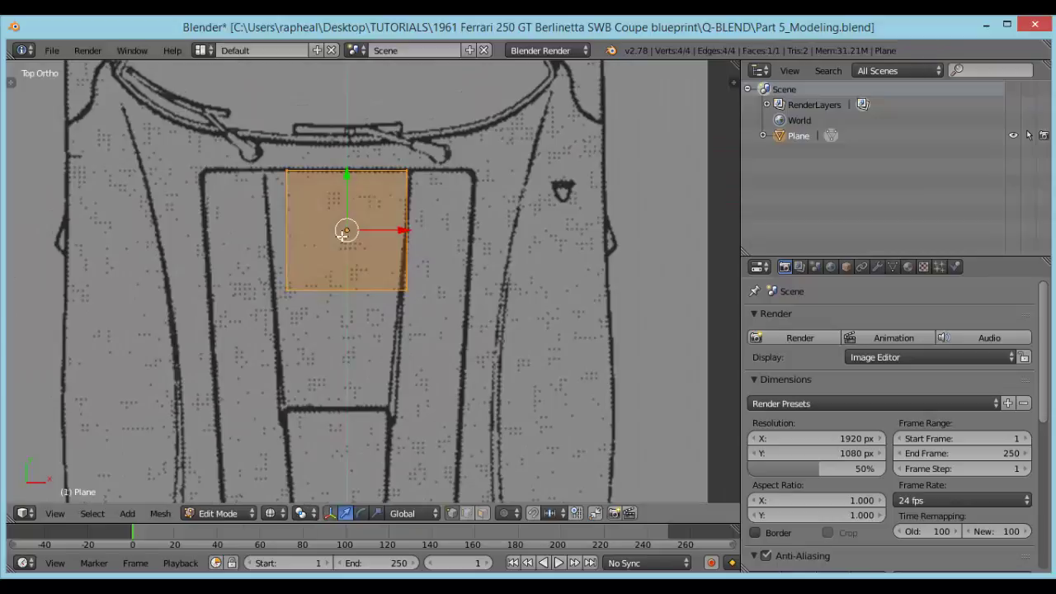
shift+middle_drag(353, 226, 354, 240)
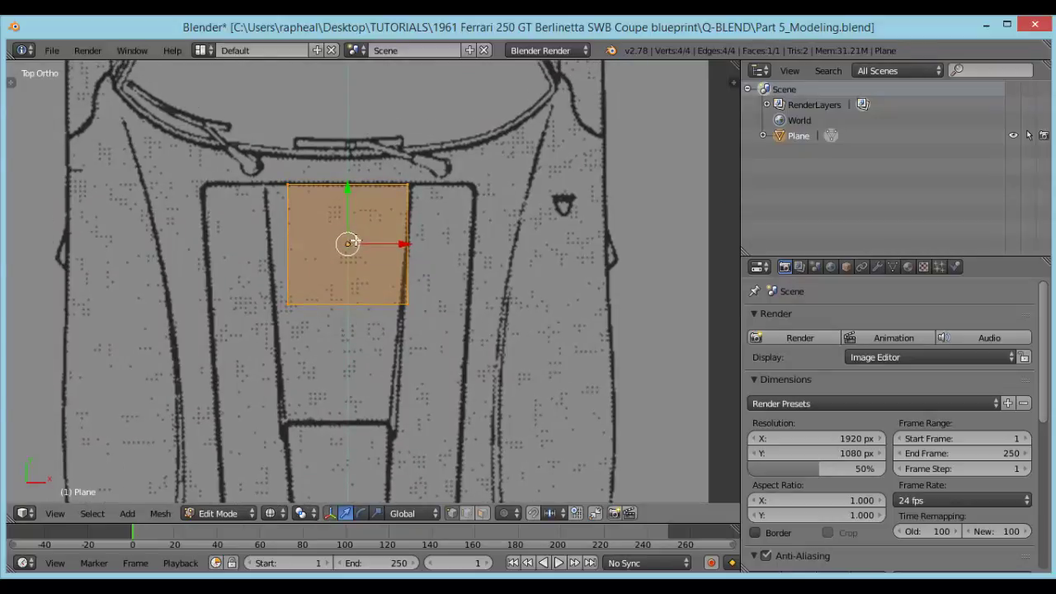
key(ctrl+r)
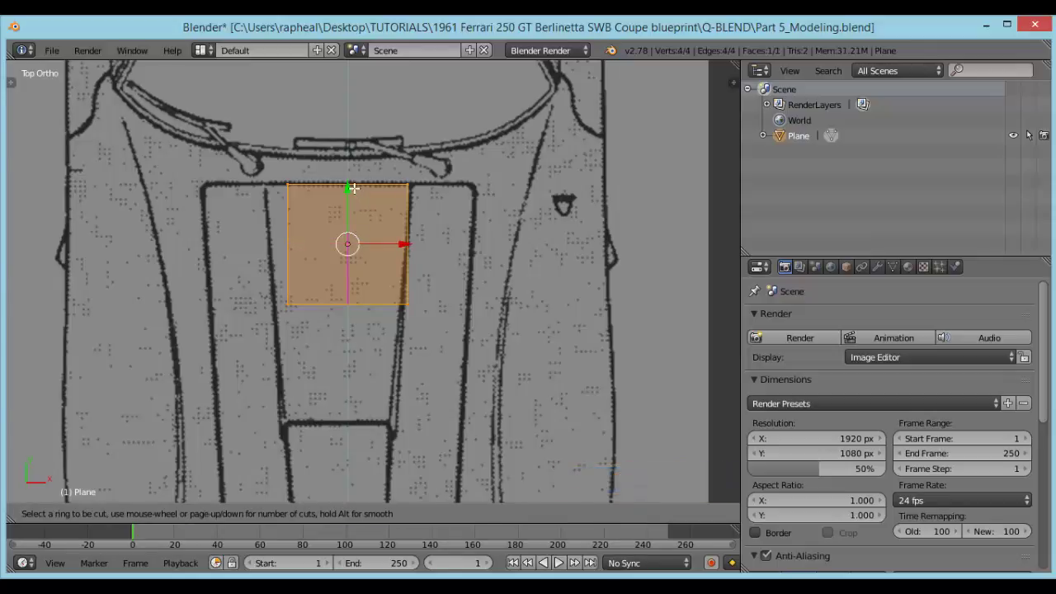
click(353, 188)
right_click(353, 188)
Delete the two outer vertices on the plane's left side, keeping only the right half.
scroll(400, 242, up, 1)
shift+middle_drag(370, 245, 388, 258)
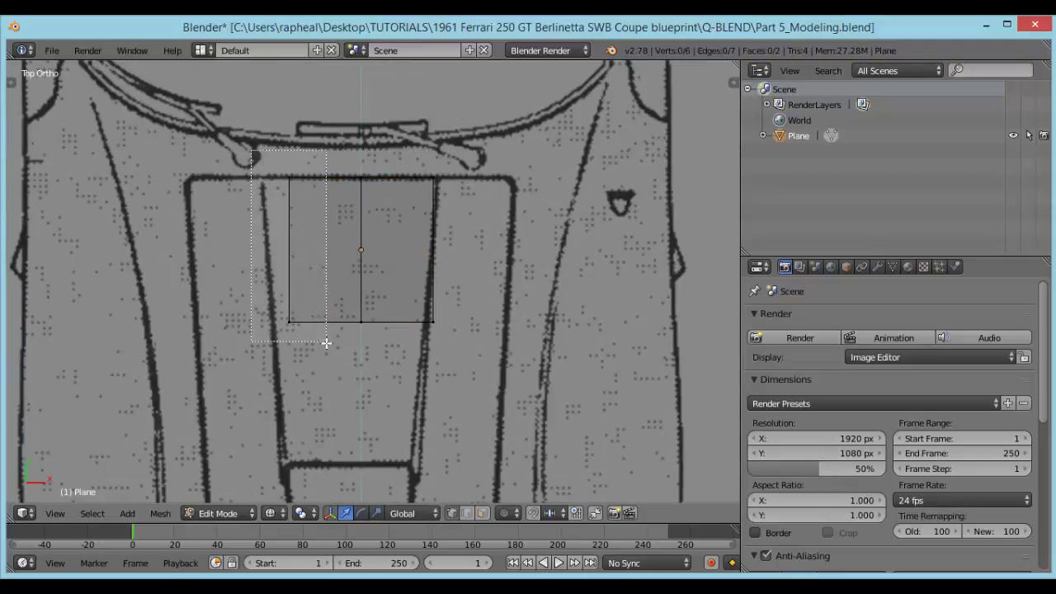
right_click(287, 260)
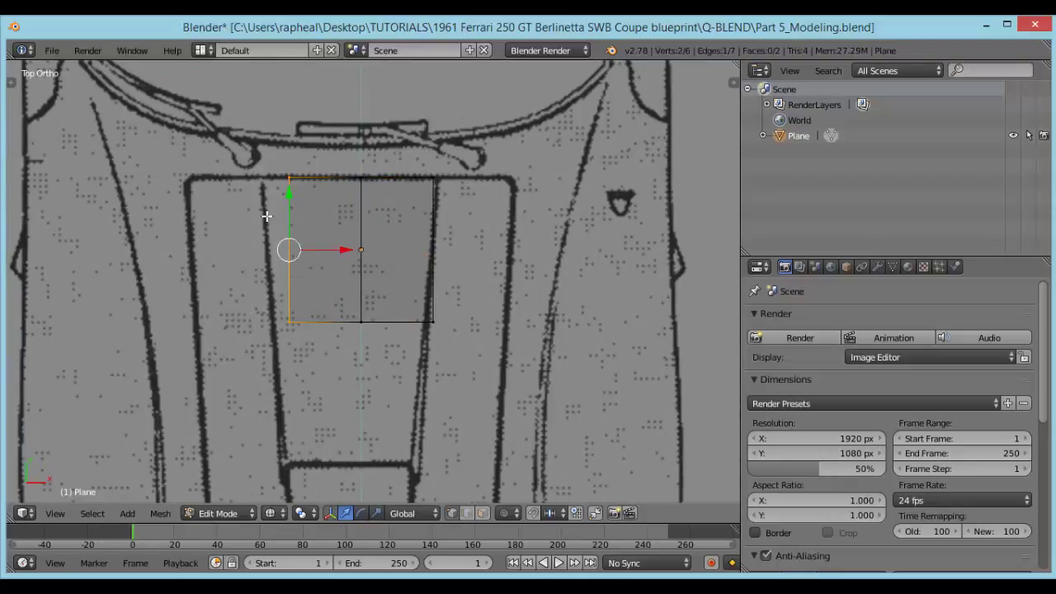
key(x)
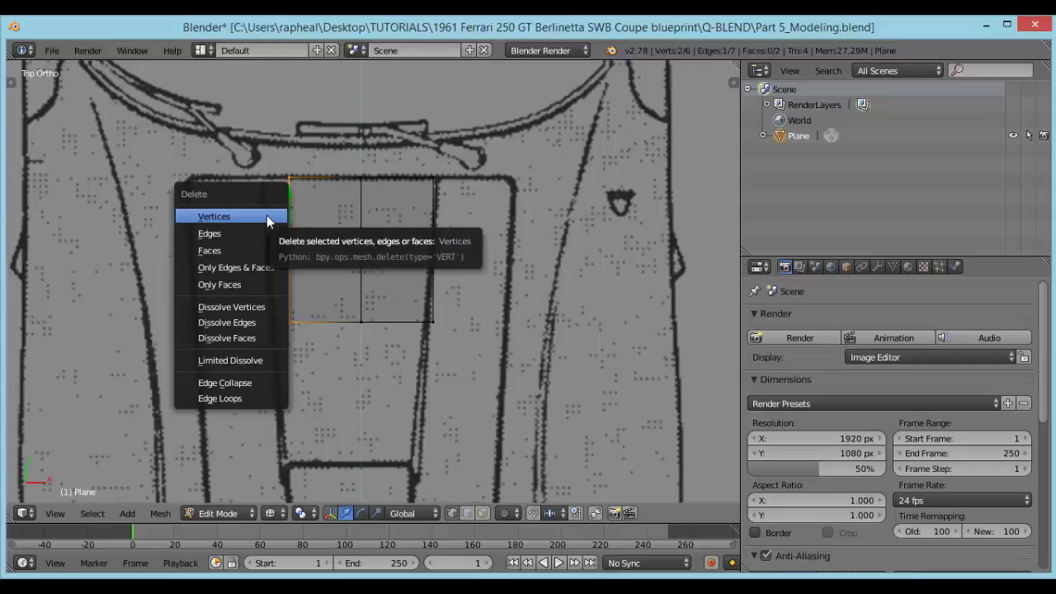
click(266, 217)
scroll(334, 236, down, 2)
scroll(334, 236, up, 2)
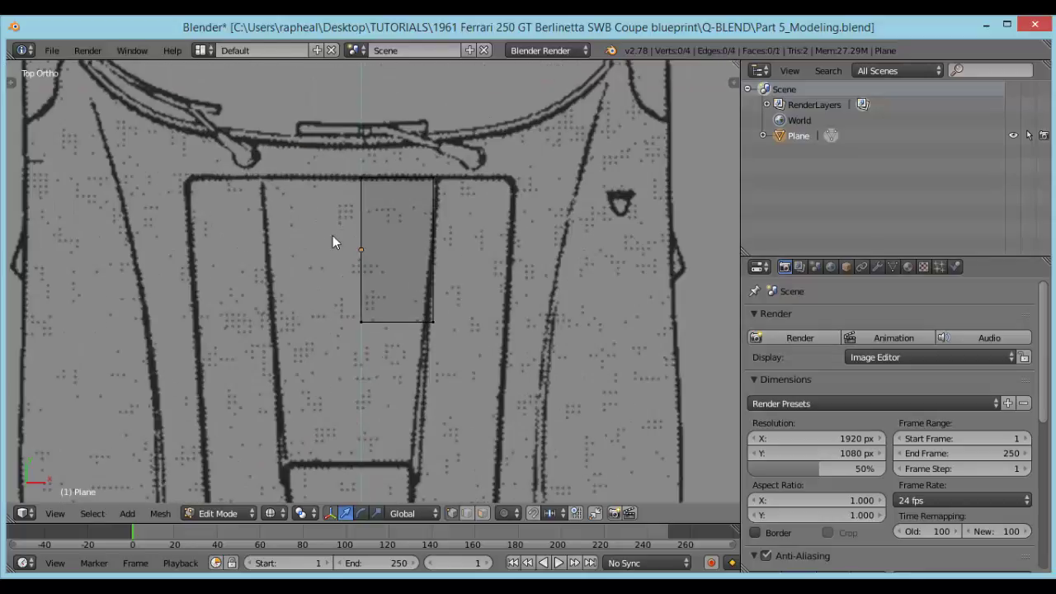
Return to Object Mode, add a Mirror modifier on the X axis to the half plane, enable Clipping and collapse the modifier's settings.
key(Tab)
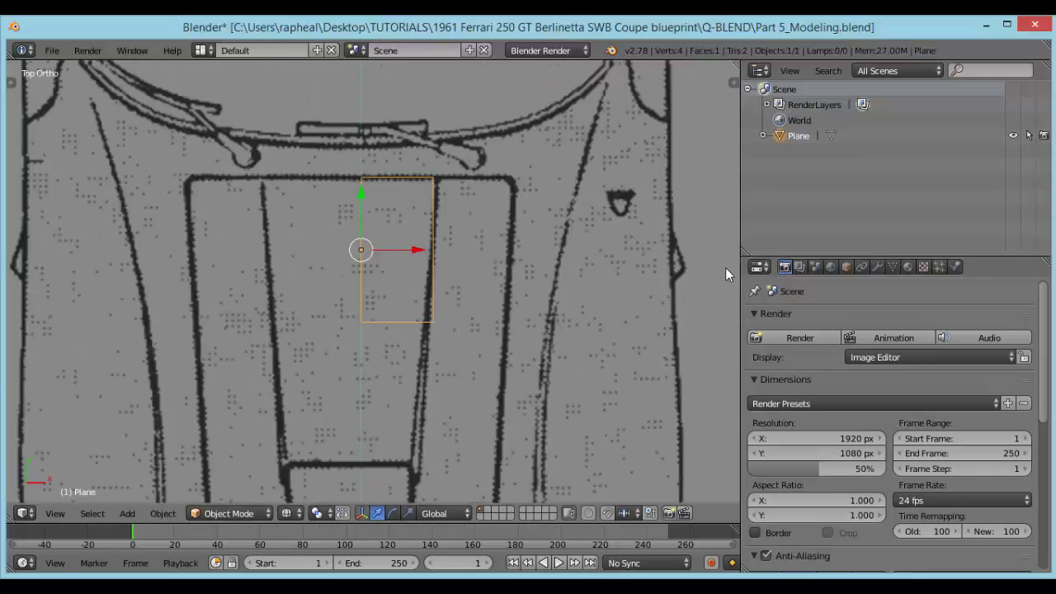
drag(804, 257, 806, 170)
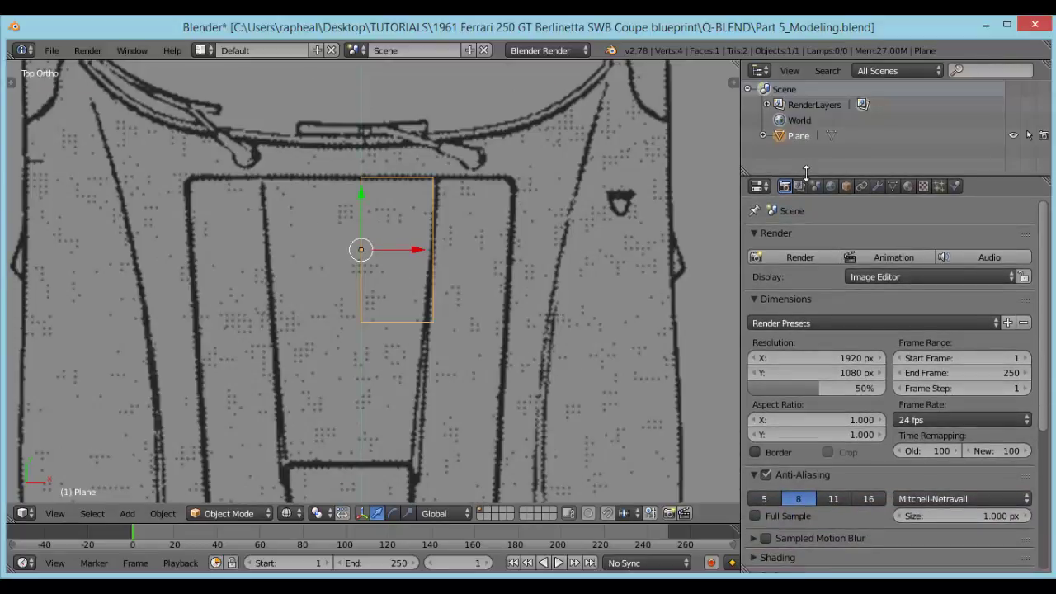
click(878, 186)
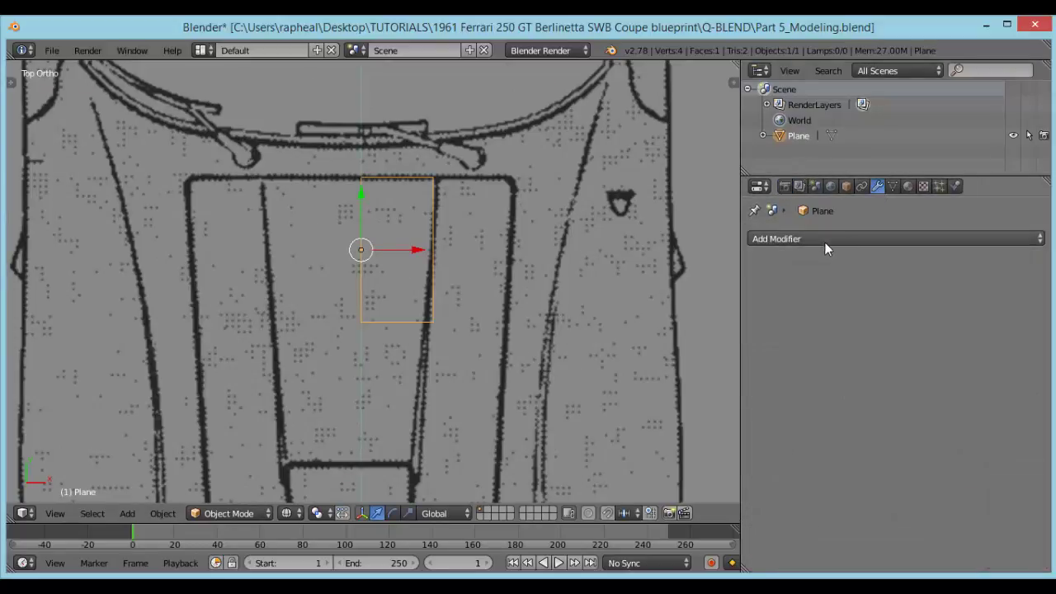
click(771, 240)
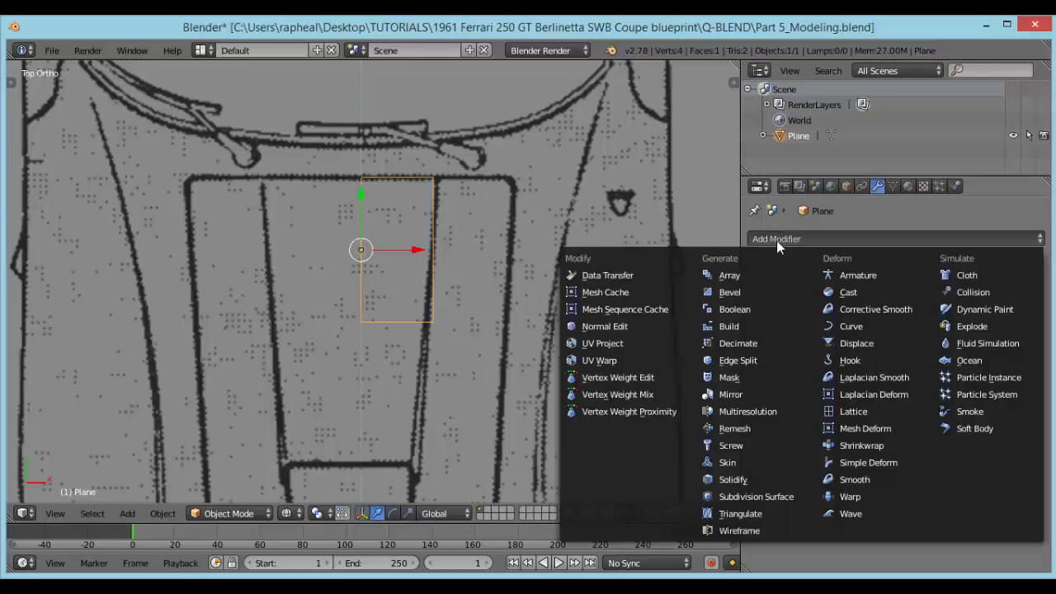
click(742, 394)
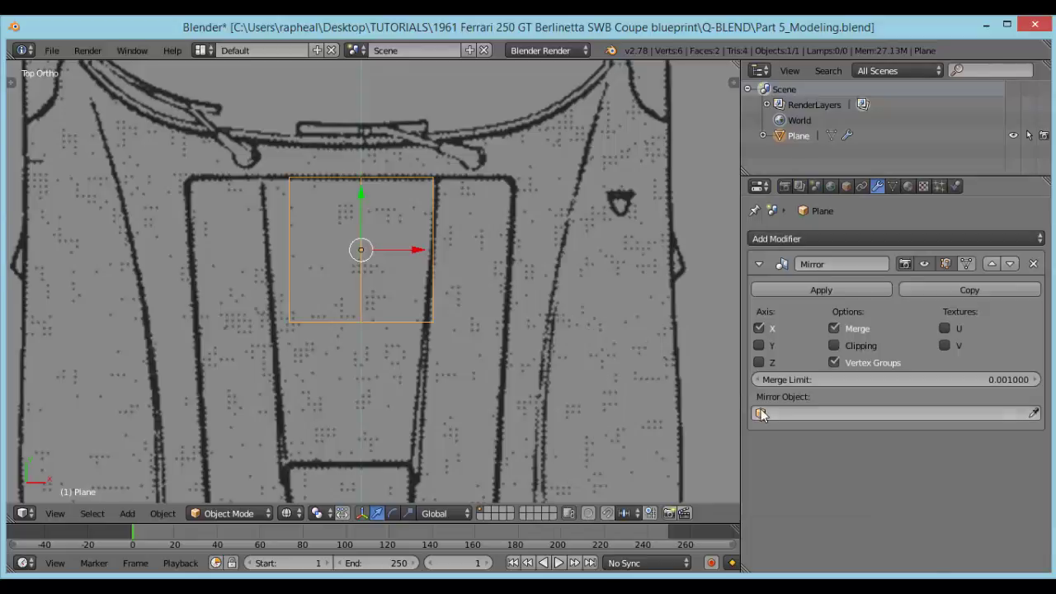
click(834, 345)
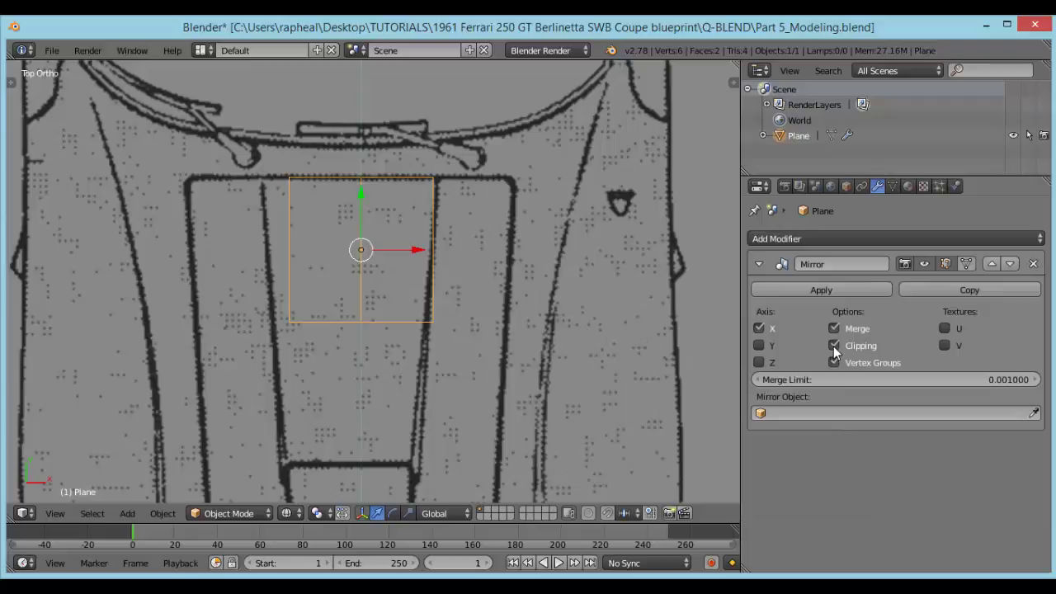
click(759, 264)
scroll(354, 260, down, 1)
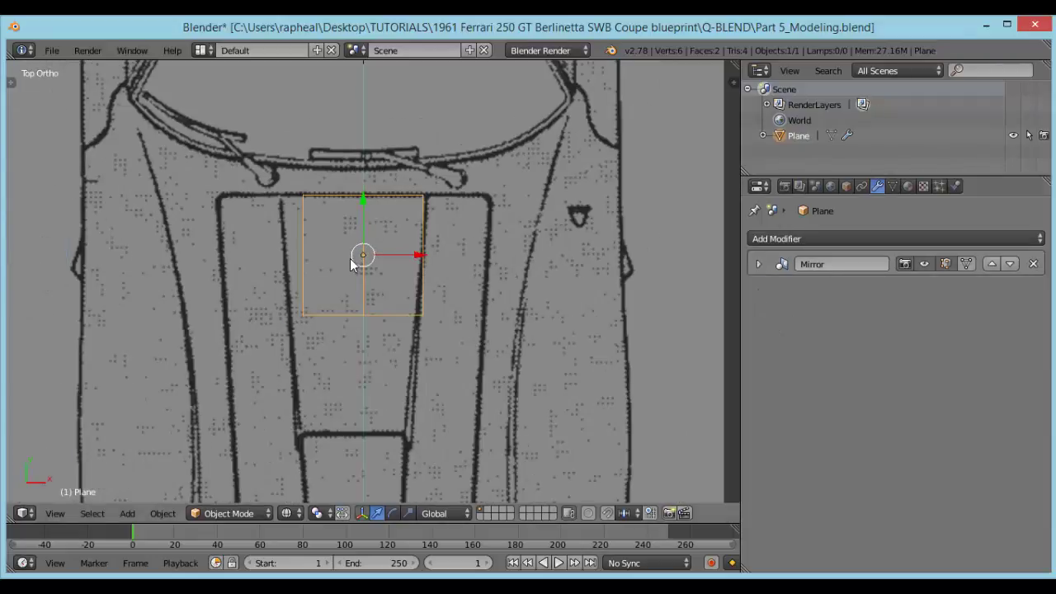
Enter Edit Mode on the half plane and move its rear outer vertex along X to the hood outline's rear corner.
scroll(350, 259, up, 1)
scroll(368, 280, down, 1)
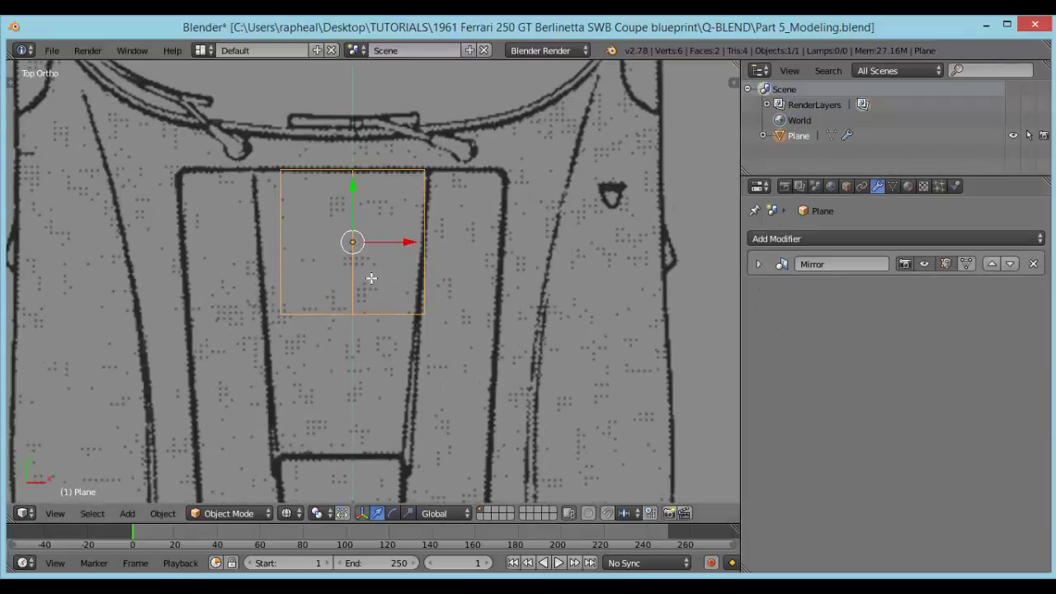
key(Tab)
scroll(412, 259, up, 2)
shift+middle_drag(368, 138, 356, 164)
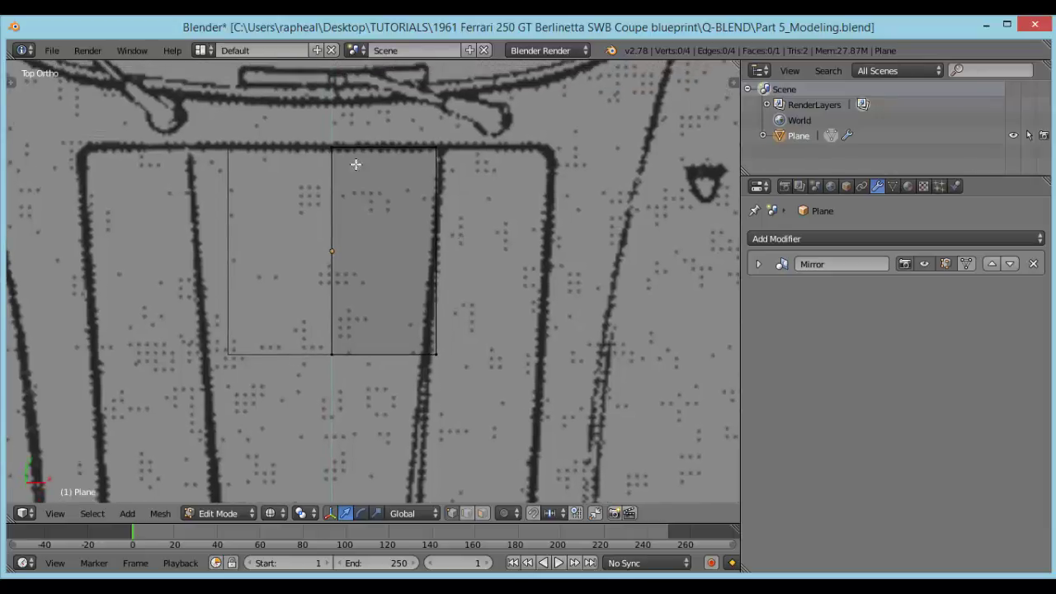
right_click(444, 152)
drag(488, 146, 594, 155)
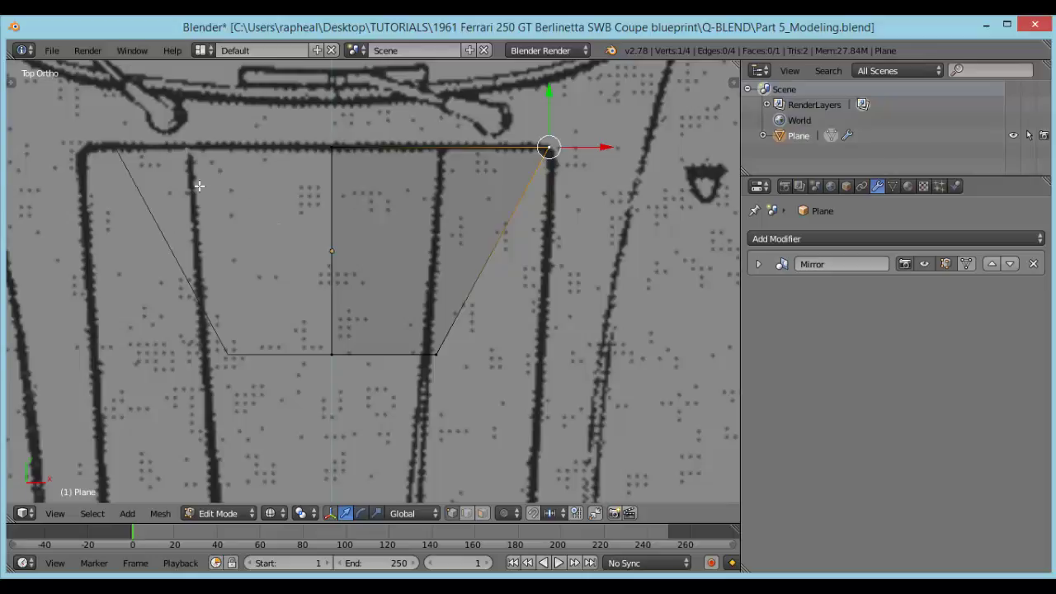
Move the front outer vertex along X onto the hood's side outline.
shift+middle_drag(565, 236, 488, 238)
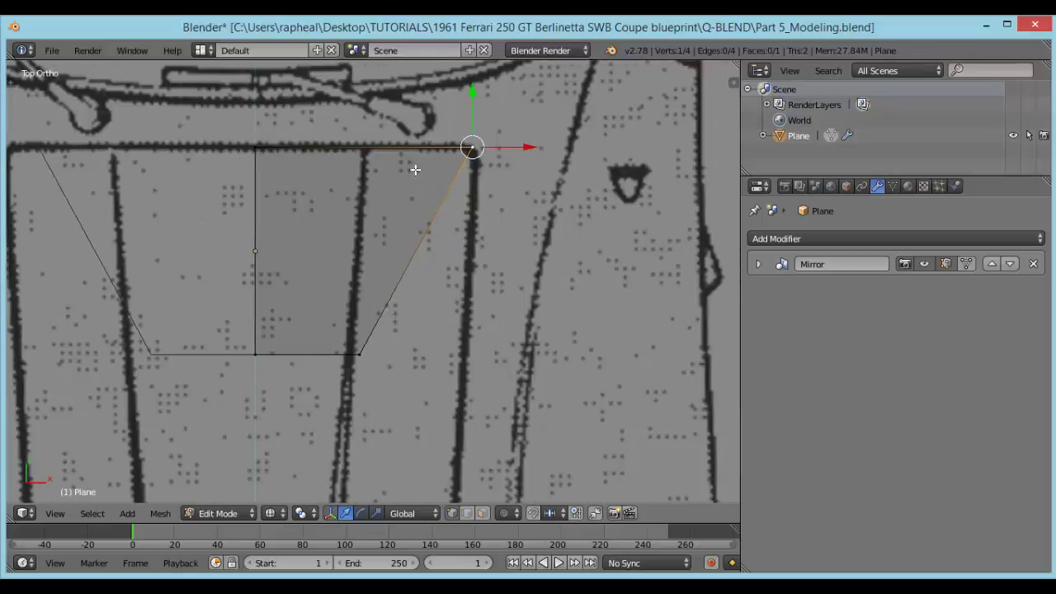
right_click(361, 355)
drag(410, 355, 515, 366)
shift+middle_drag(401, 299, 443, 99)
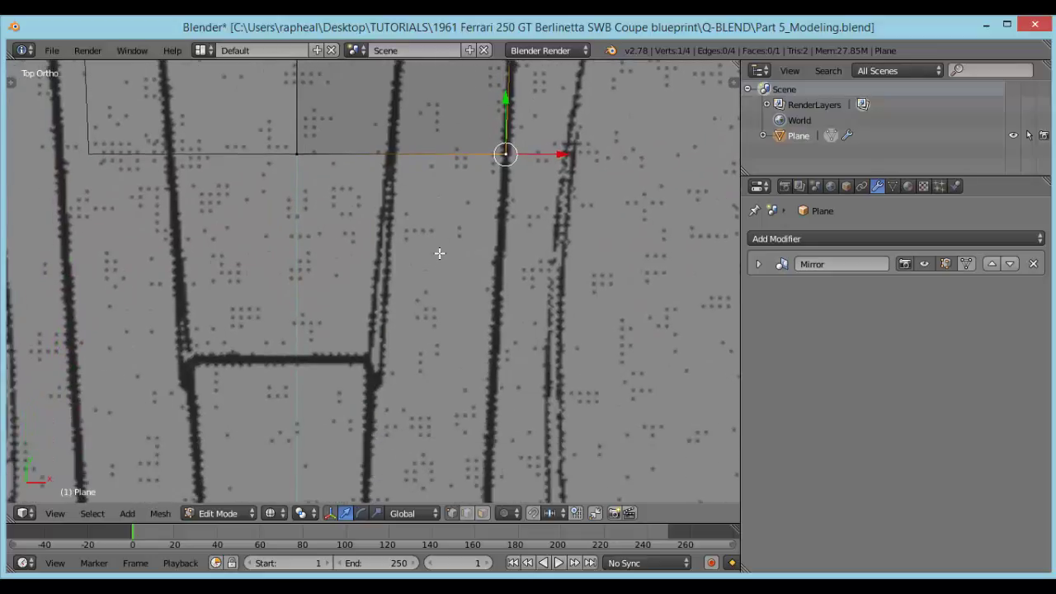
Select both front vertices of the half plane and move them along Y to the hood's front edge near the nose emblem.
shift+right_click(297, 165)
scroll(345, 239, down, 3)
drag(373, 198, 361, 361)
shift+middle_drag(362, 360, 366, 210)
drag(380, 205, 377, 305)
scroll(383, 330, up, 4)
shift+middle_drag(389, 326, 392, 304)
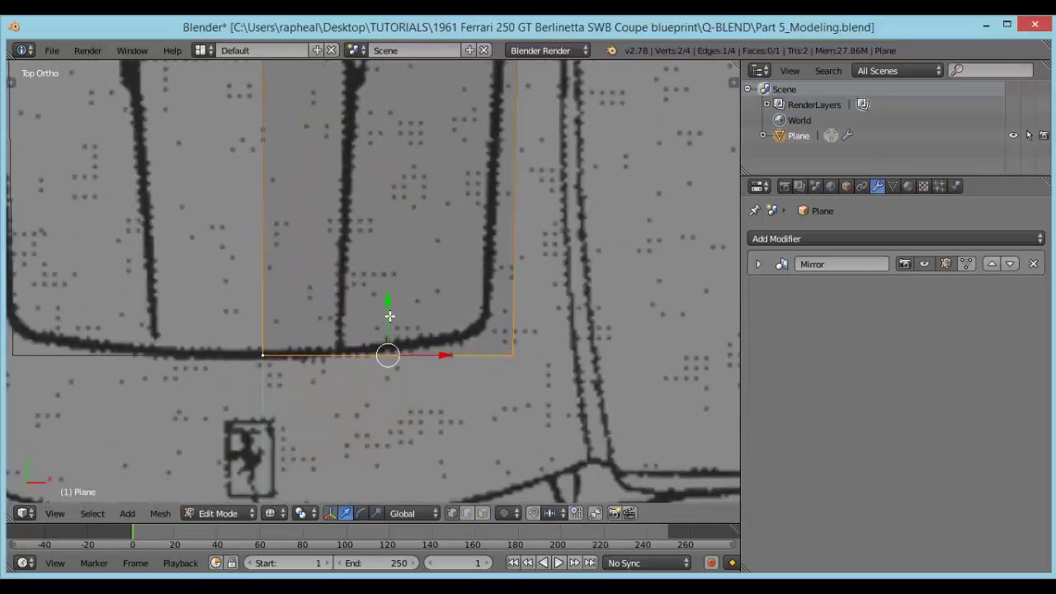
drag(390, 317, 390, 320)
shift+middle_drag(389, 323, 386, 300)
scroll(373, 306, up, 1)
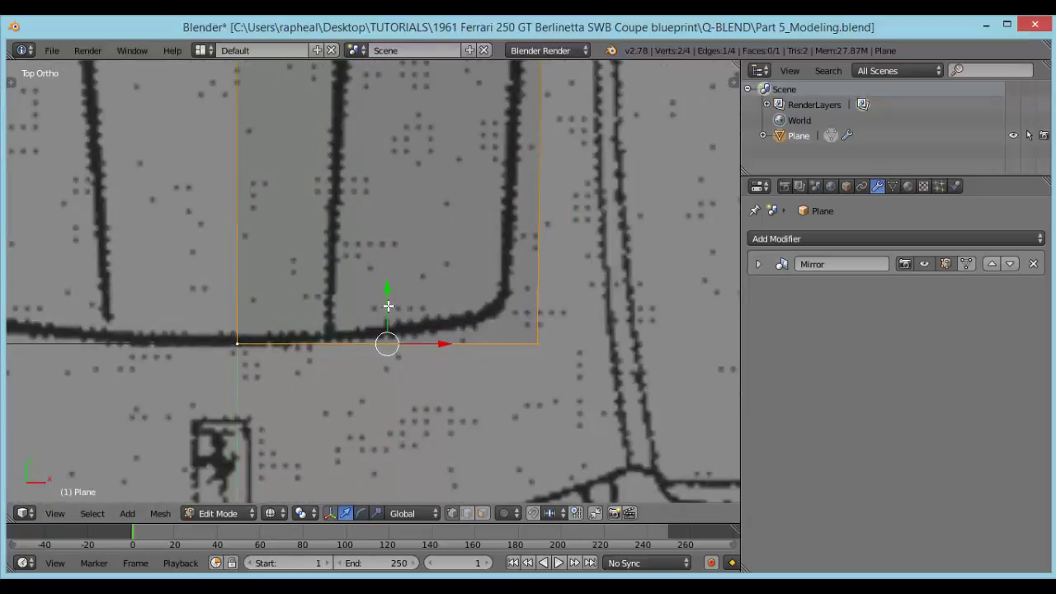
drag(389, 296, 384, 294)
Add one crosswise loop cut to the half plane and slide it toward the front, just ahead of the scoop opening line.
shift+middle_drag(379, 242, 375, 329)
shift+middle_drag(371, 221, 371, 256)
scroll(376, 215, down, 7)
scroll(375, 252, up, 3)
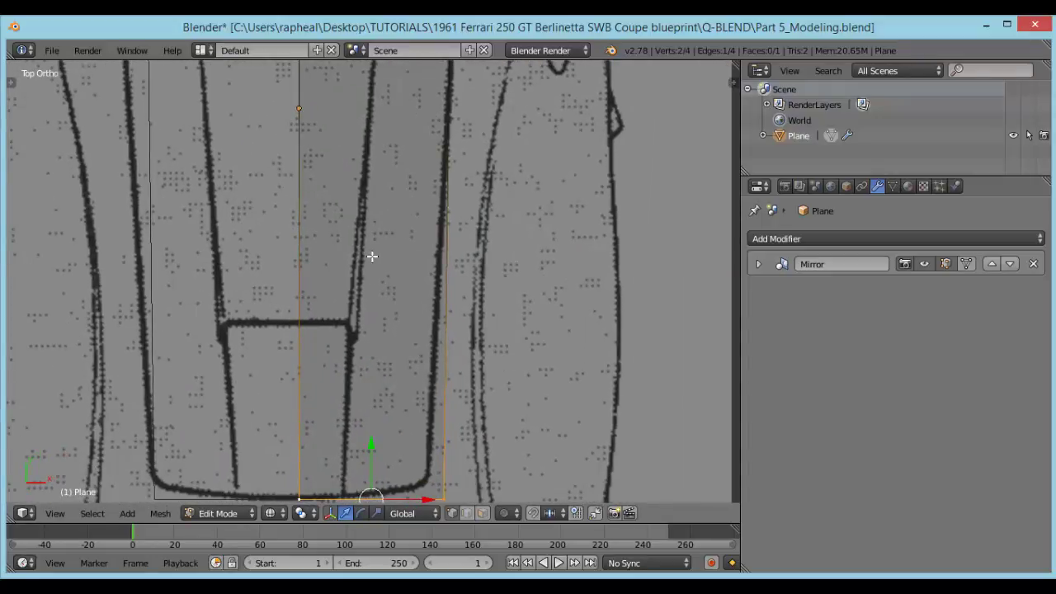
scroll(363, 261, down, 2)
shift+middle_drag(361, 240, 357, 261)
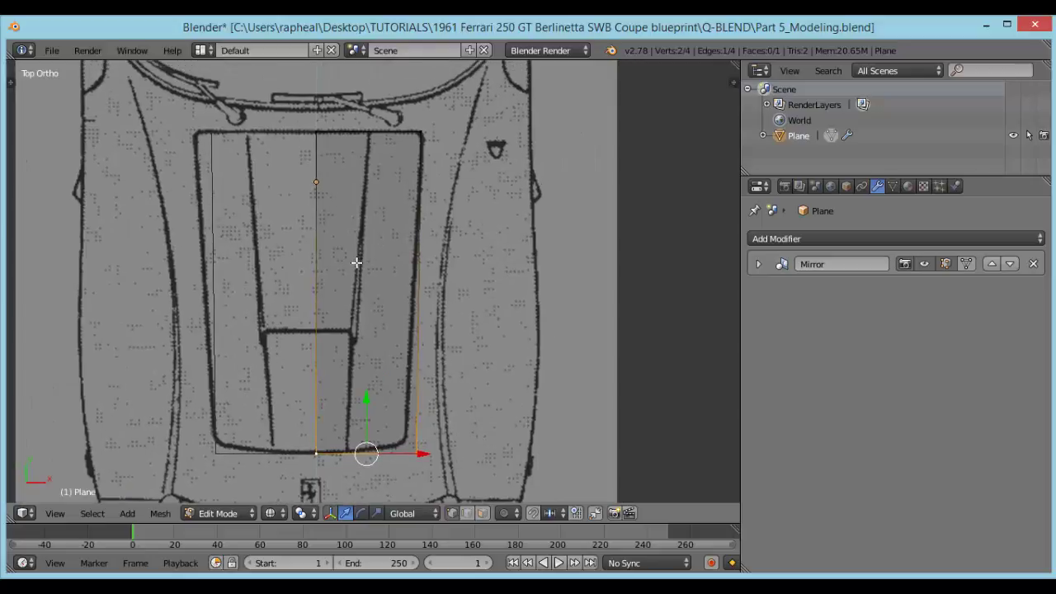
key(ctrl+r)
click(372, 342)
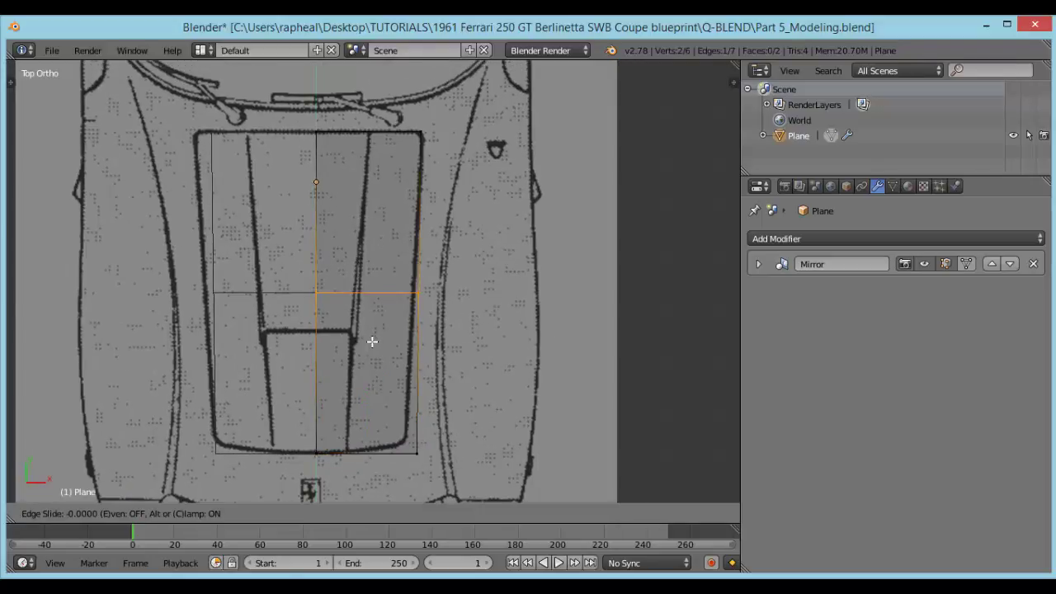
click(373, 395)
scroll(365, 342, up, 6)
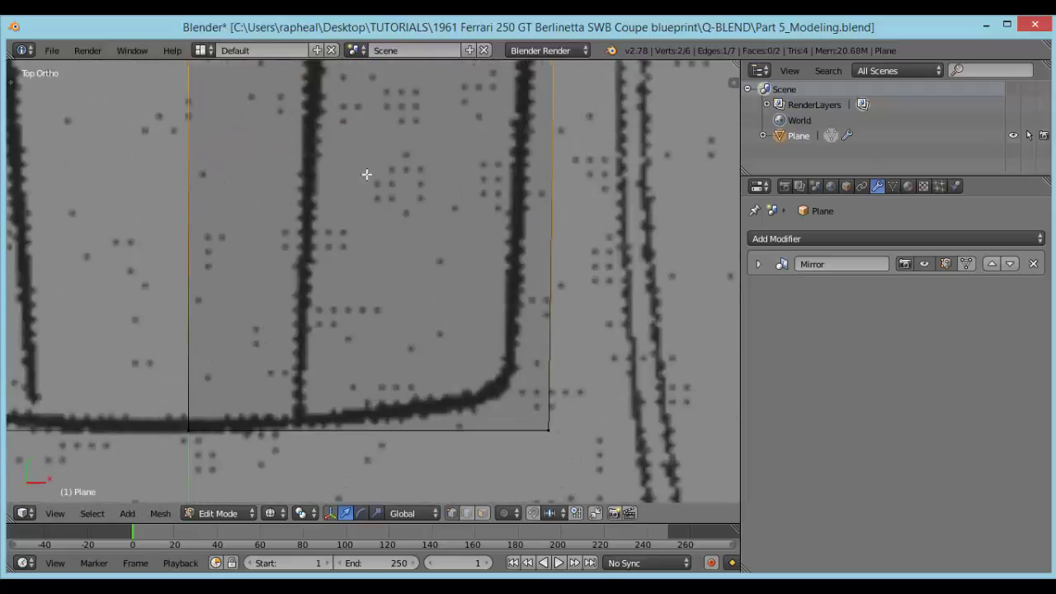
scroll(363, 198, down, 6)
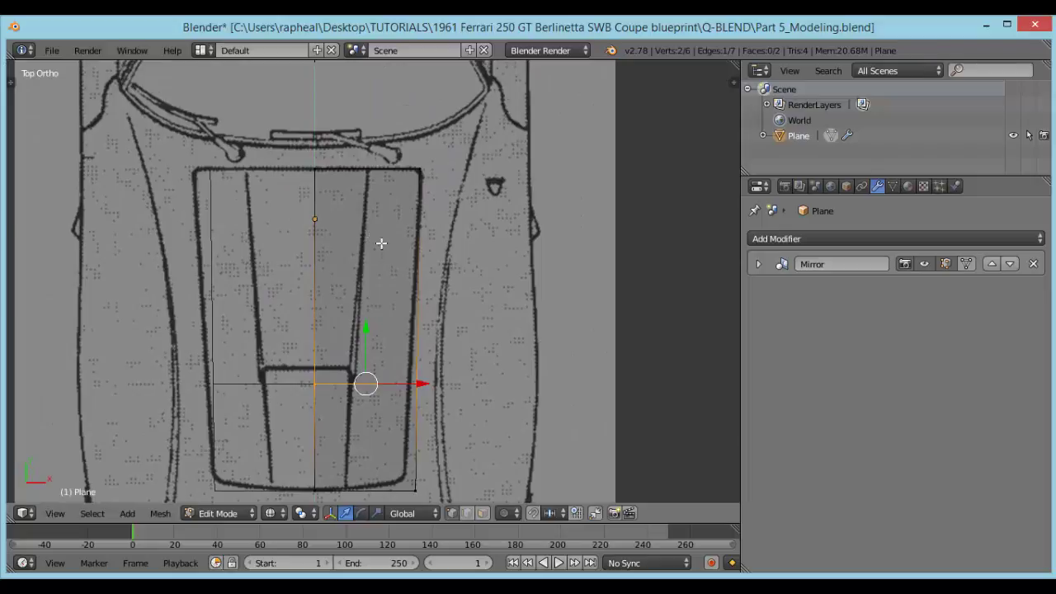
shift+middle_drag(384, 255, 381, 236)
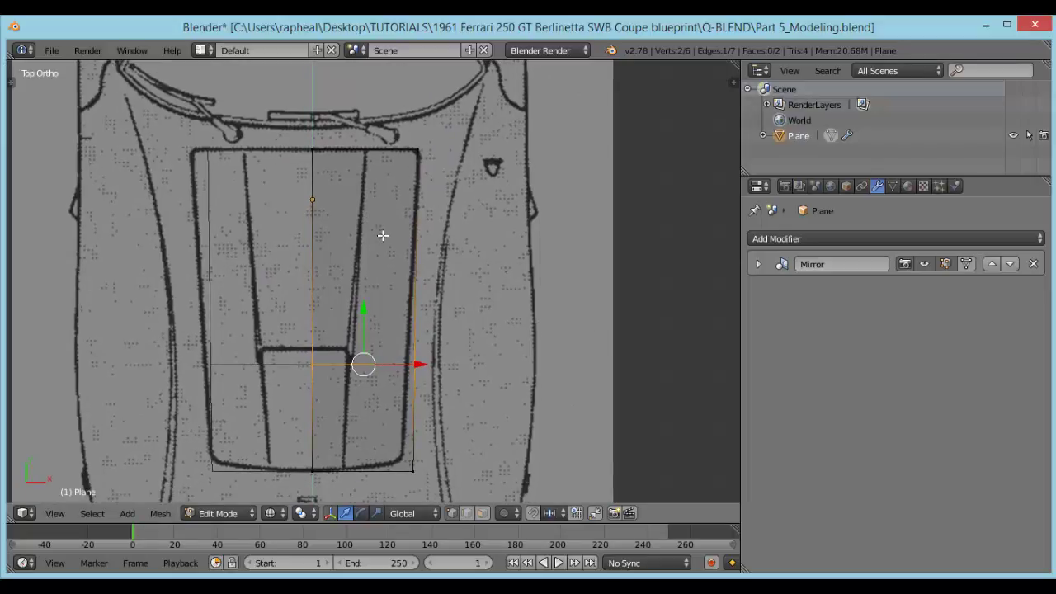
In the right side view, select all vertices of the plane and raise them along Z to the hood's top profile line.
key(KP_3)
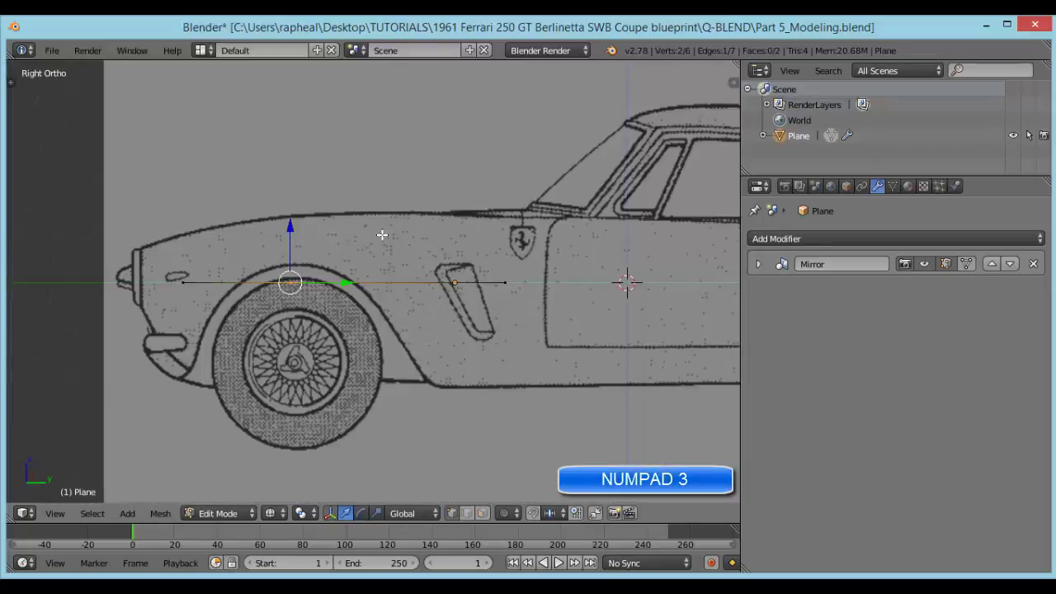
shift+middle_drag(330, 323, 310, 314)
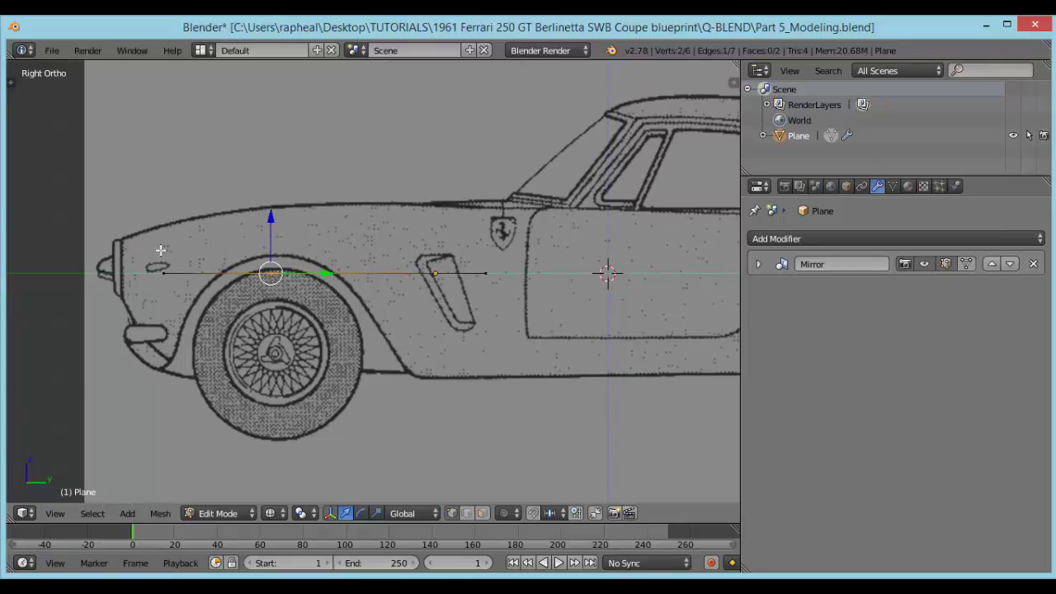
key(b)
drag(86, 222, 487, 310)
shift+middle_drag(354, 232, 236, 266)
key(g)
key(z)
click(268, 171)
Examine how the raised plane lines up with the hood profile from the windshield base to the nose in the side blueprint.
scroll(286, 239, up, 5)
scroll(324, 260, up, 3)
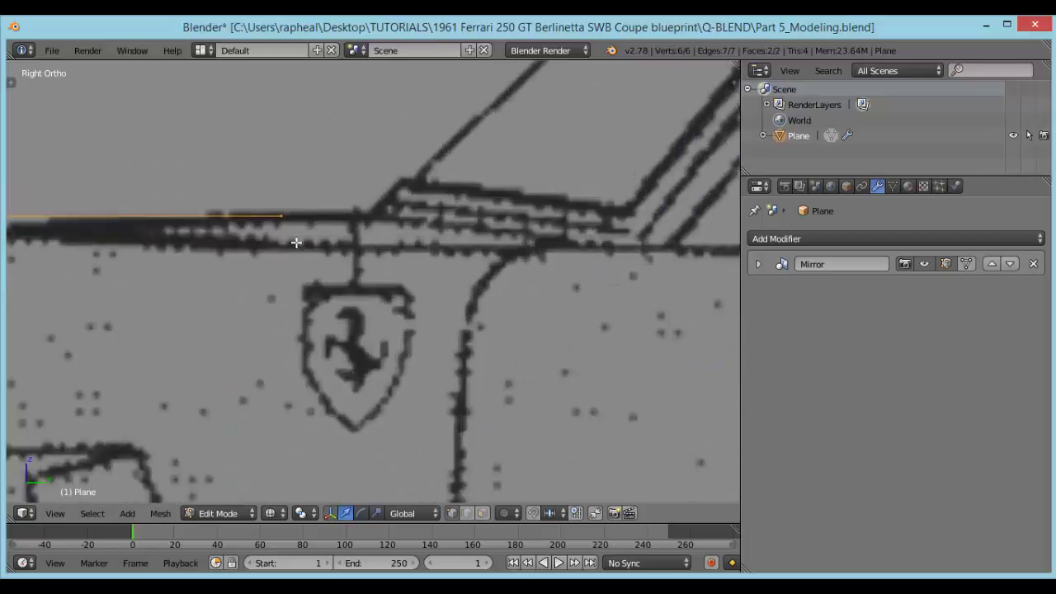
scroll(342, 240, down, 4)
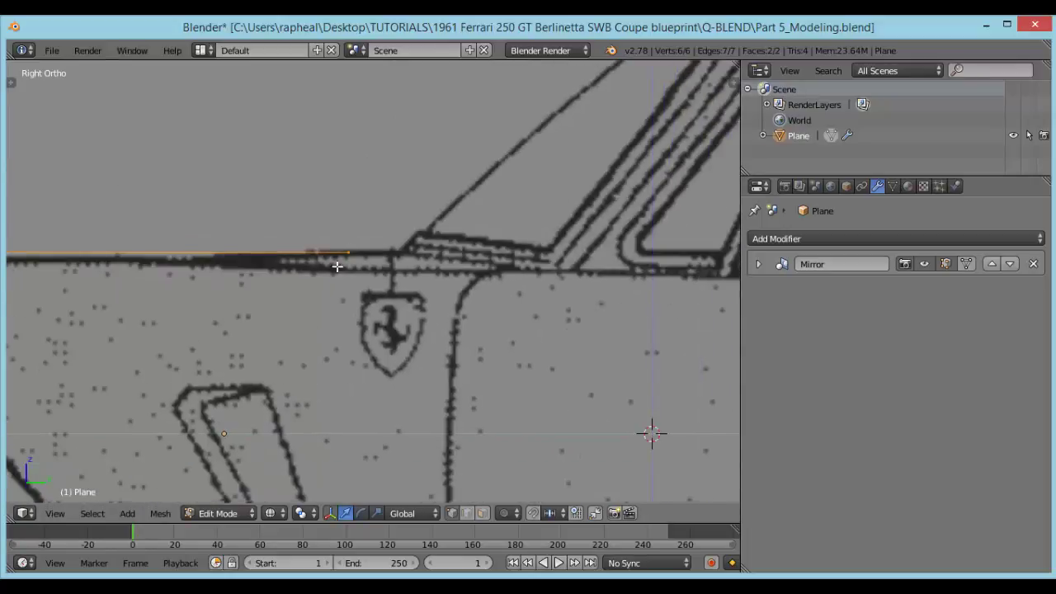
shift+middle_drag(202, 254, 428, 245)
shift+middle_drag(273, 247, 375, 229)
scroll(374, 229, down, 4)
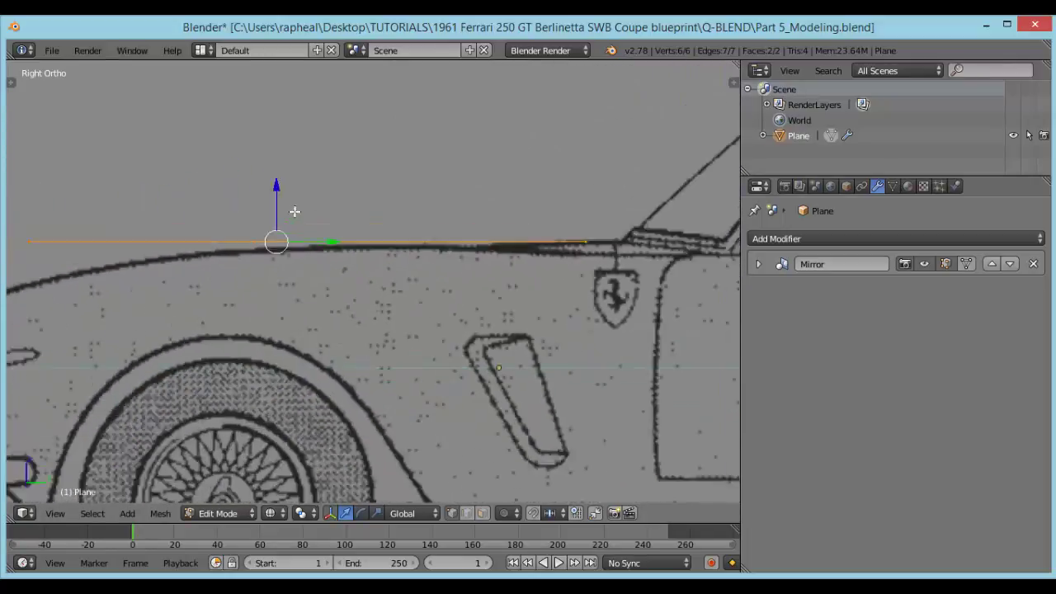
scroll(285, 221, up, 1)
shift+middle_drag(110, 319, 352, 264)
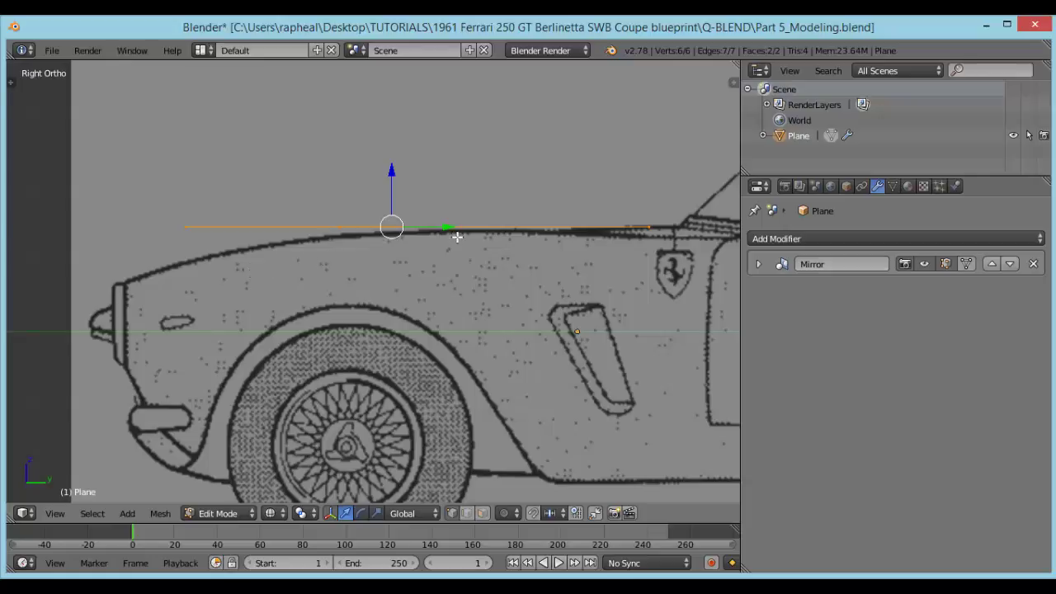
scroll(330, 270, up, 4)
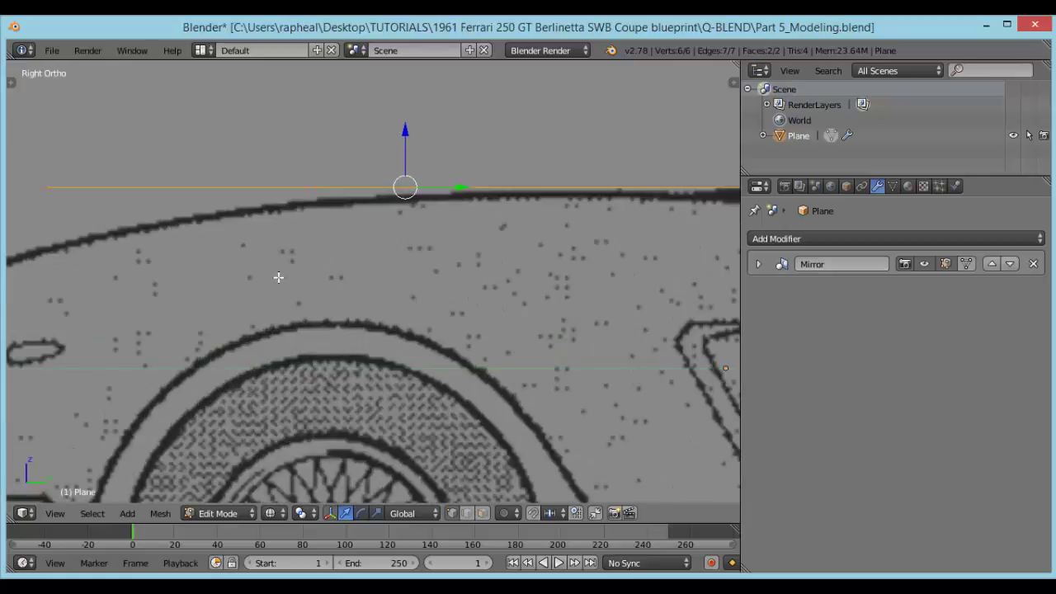
scroll(294, 273, down, 2)
In the top view, add three evenly spaced crosswise loop cuts to the plane's rear section.
key(KP_7)
scroll(379, 282, down, 3)
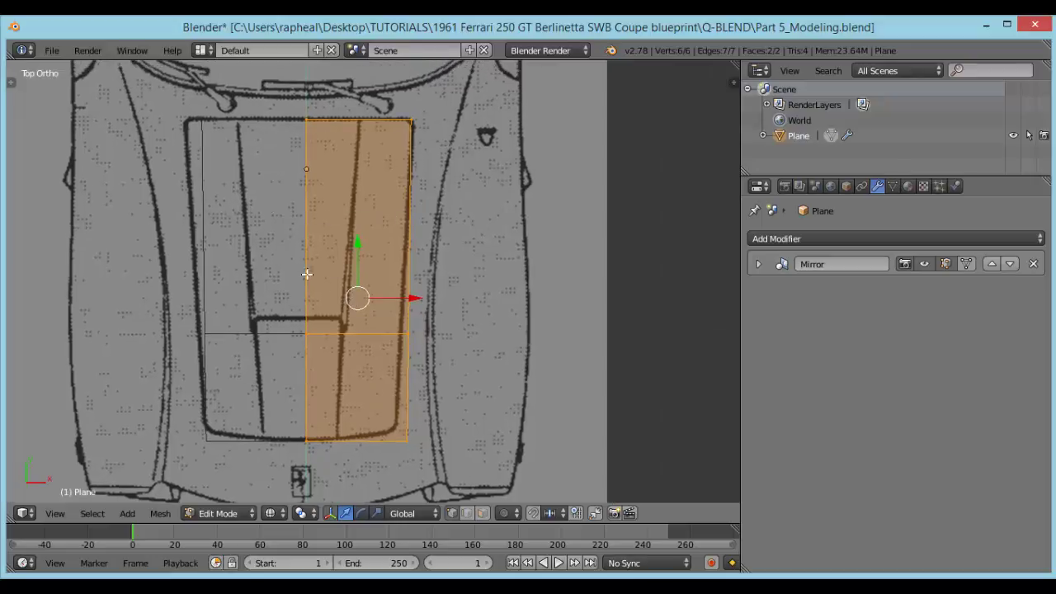
key(ctrl+r)
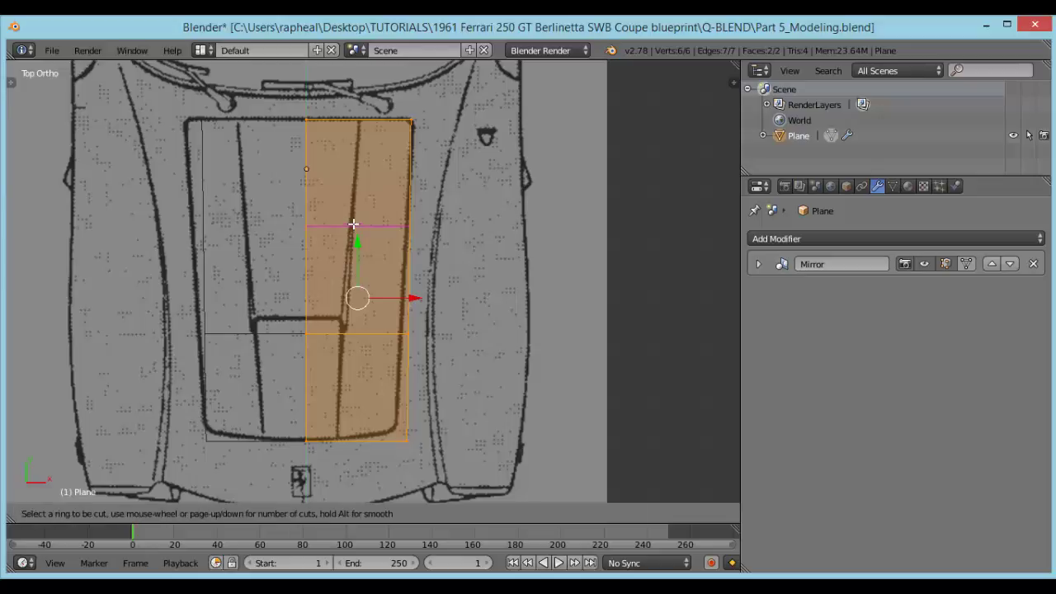
scroll(353, 224, up, 1)
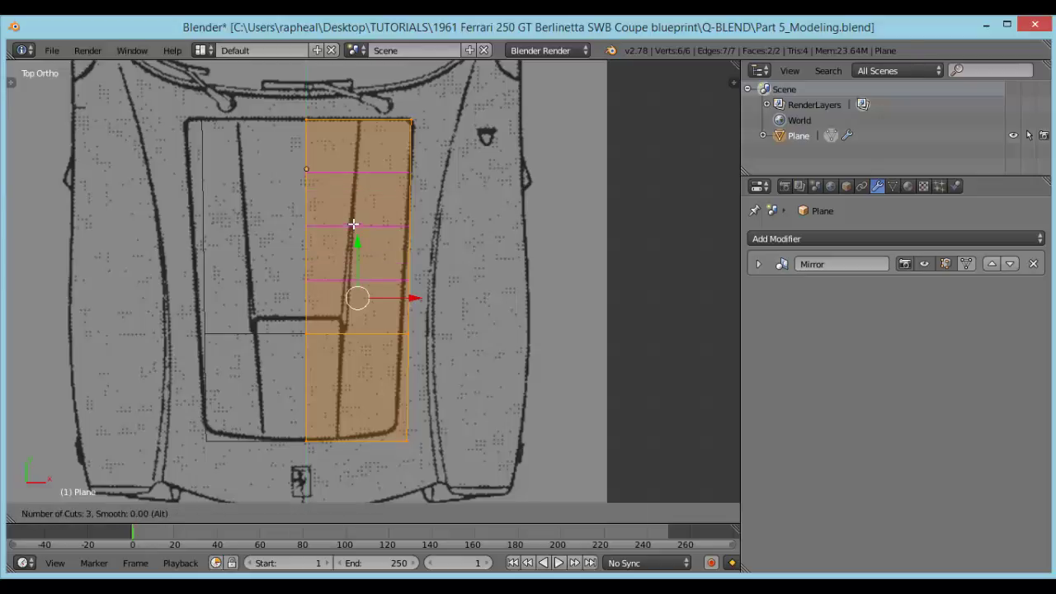
click(353, 224)
right_click(353, 225)
Add two evenly spaced crosswise loop cuts to the plane's front section.
shift+middle_drag(348, 349, 348, 318)
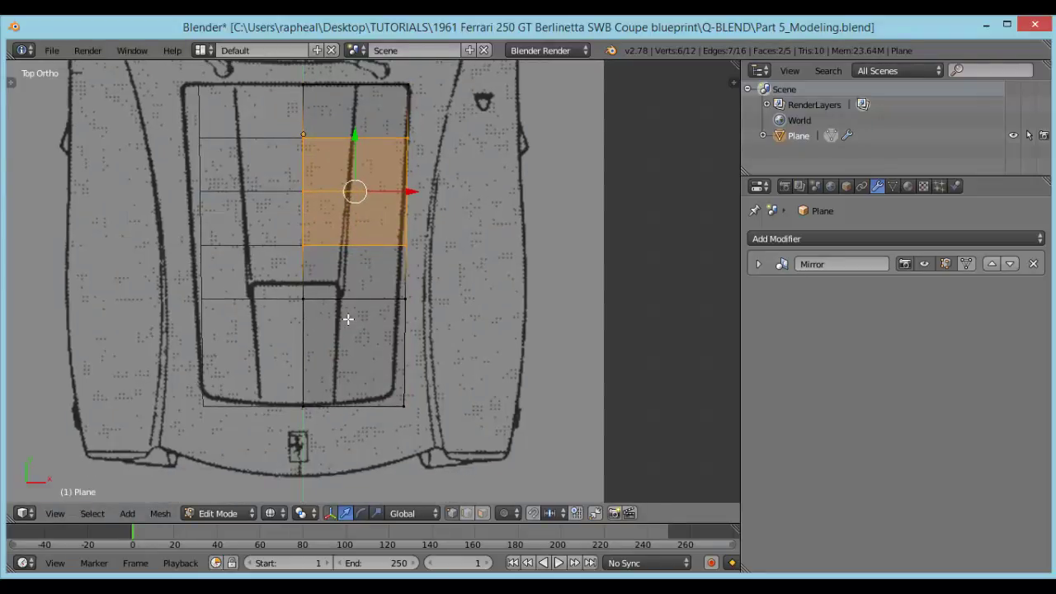
key(ctrl+r)
scroll(349, 350, up, 1)
click(334, 359)
right_click(334, 359)
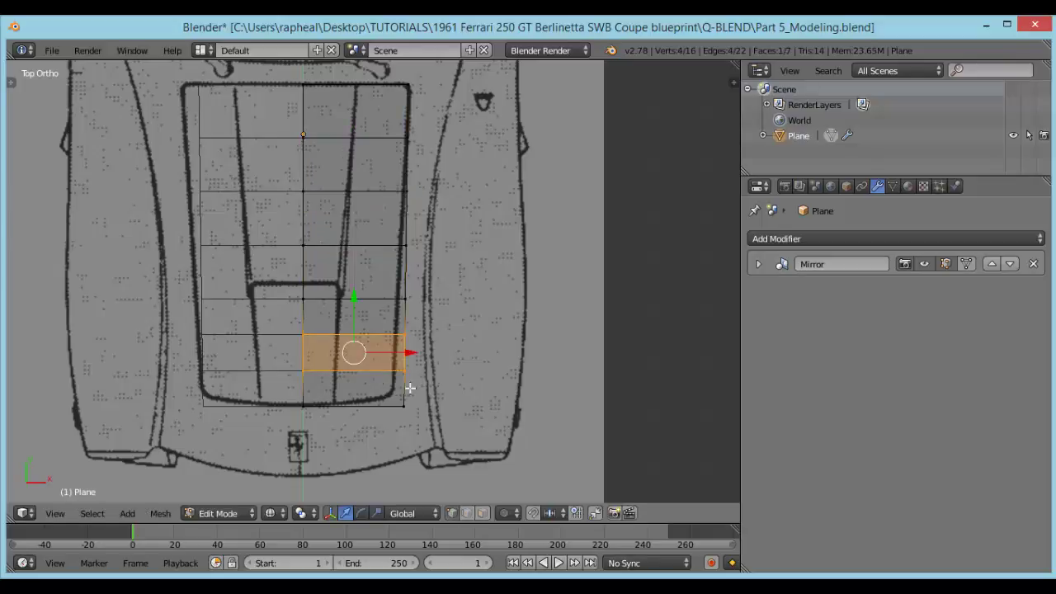
In the right side view, select only the plane's front edge and lower it along Z by about 0.84 units, below the fender line.
scroll(405, 278, up, 2)
shift+middle_drag(405, 278, 381, 308)
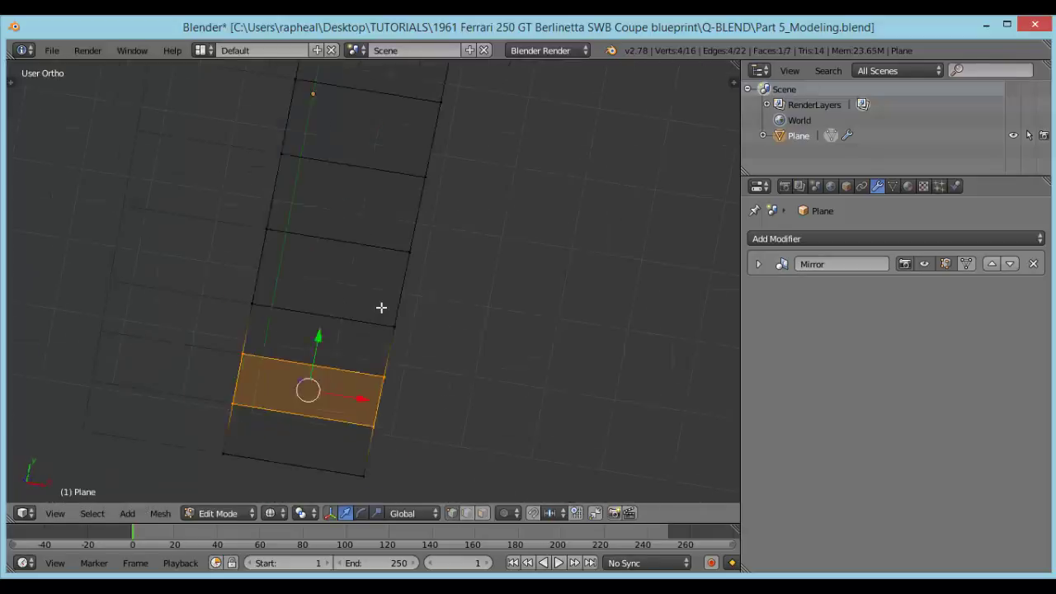
key(KP_3)
scroll(402, 306, up, 1)
shift+middle_drag(468, 277, 371, 296)
shift+middle_drag(247, 294, 425, 302)
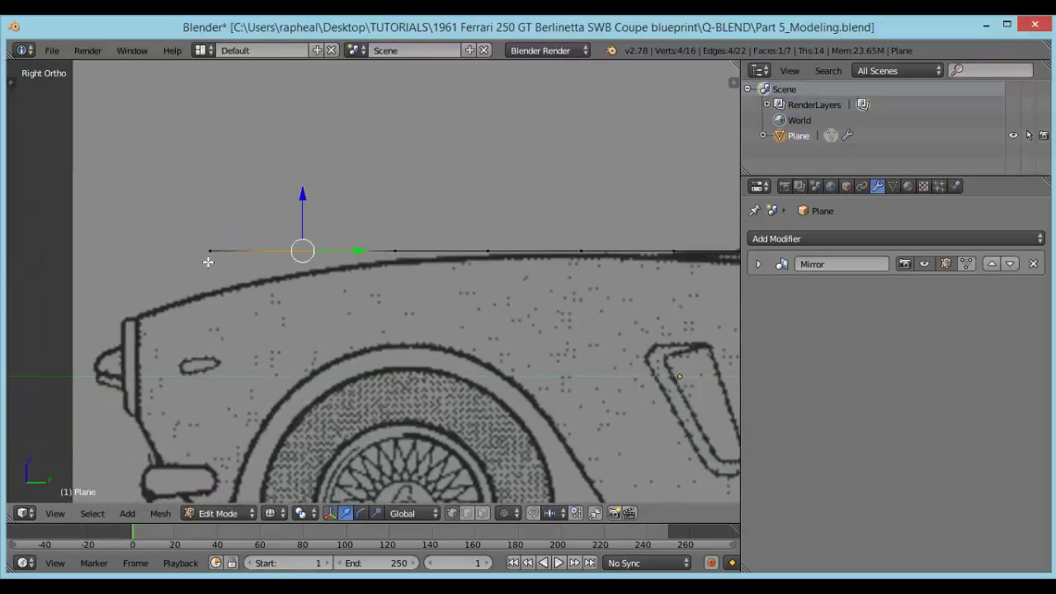
scroll(208, 262, up, 3)
shift+middle_drag(259, 302, 290, 207)
key(a)
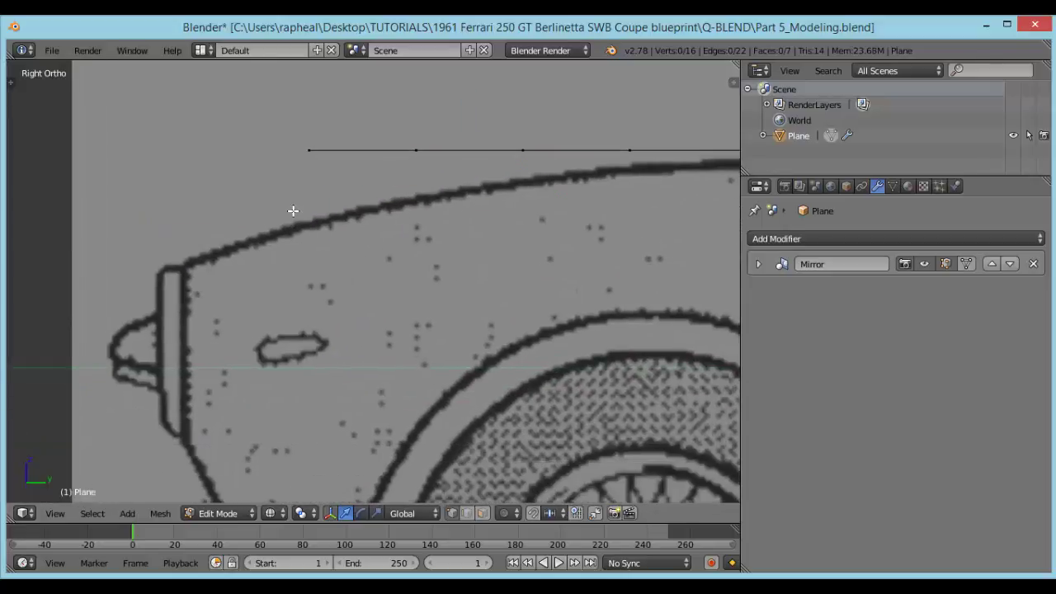
key(b)
drag(234, 130, 340, 171)
drag(309, 111, 311, 242)
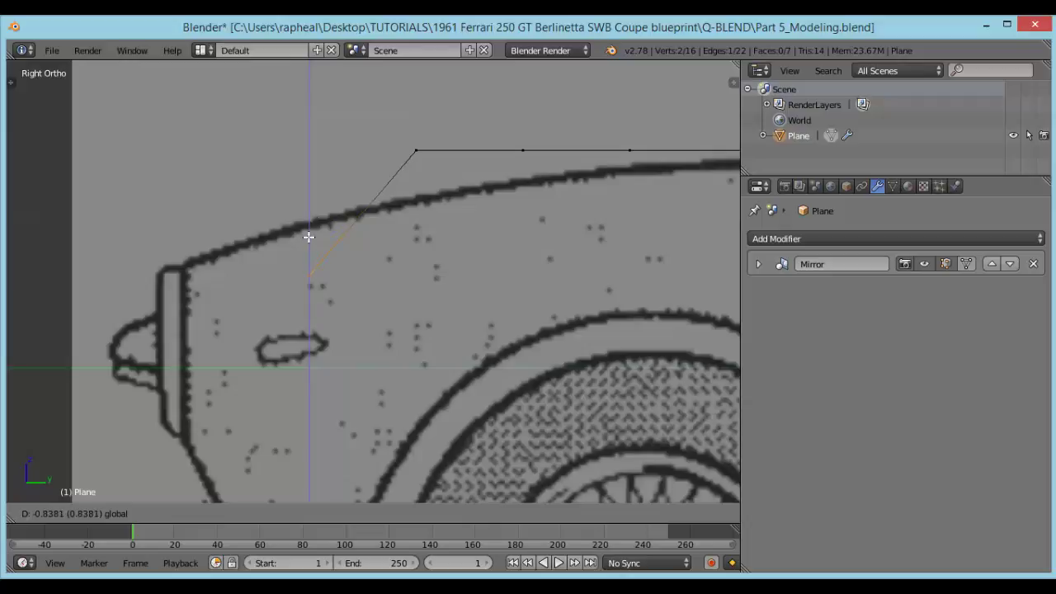
drag(308, 235, 308, 237)
Select the second row of vertices from the front and lower it along Z to just below the fender line.
shift+middle_drag(353, 259, 254, 264)
key(a)
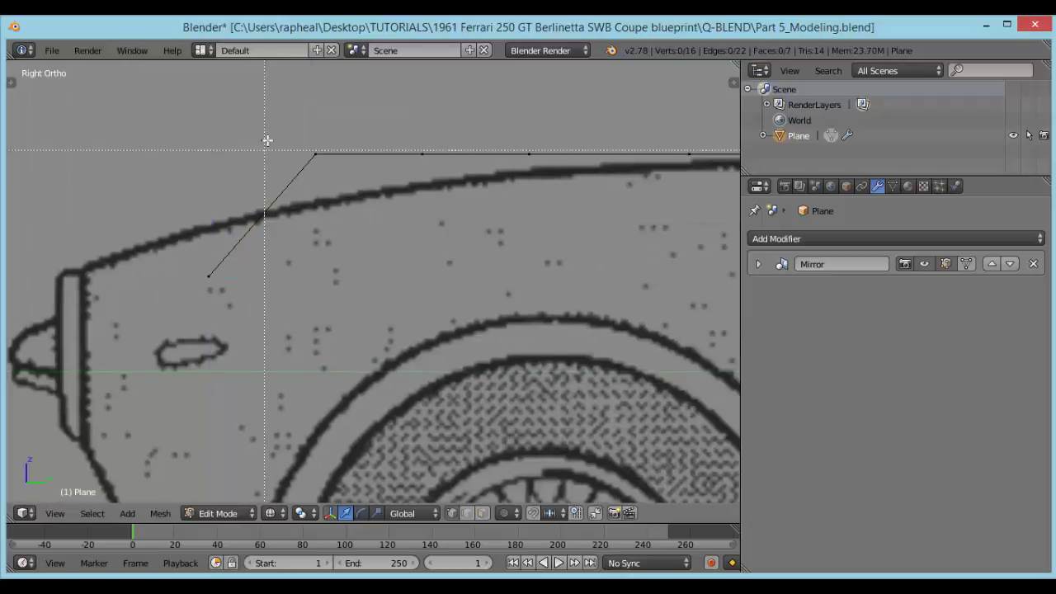
drag(289, 117, 330, 172)
drag(315, 112, 329, 201)
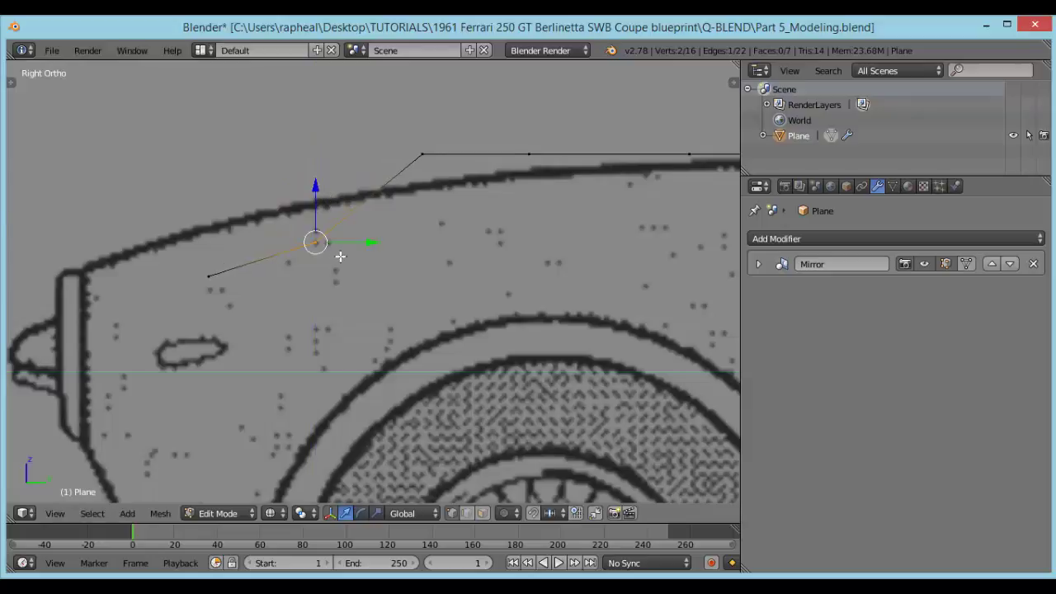
shift+middle_drag(330, 201, 317, 170)
Switch to Windows Photo Viewer, examine the hood's height relative to the fenders in the reference photos, and return to the Blender side view.
key(alt+Tab)
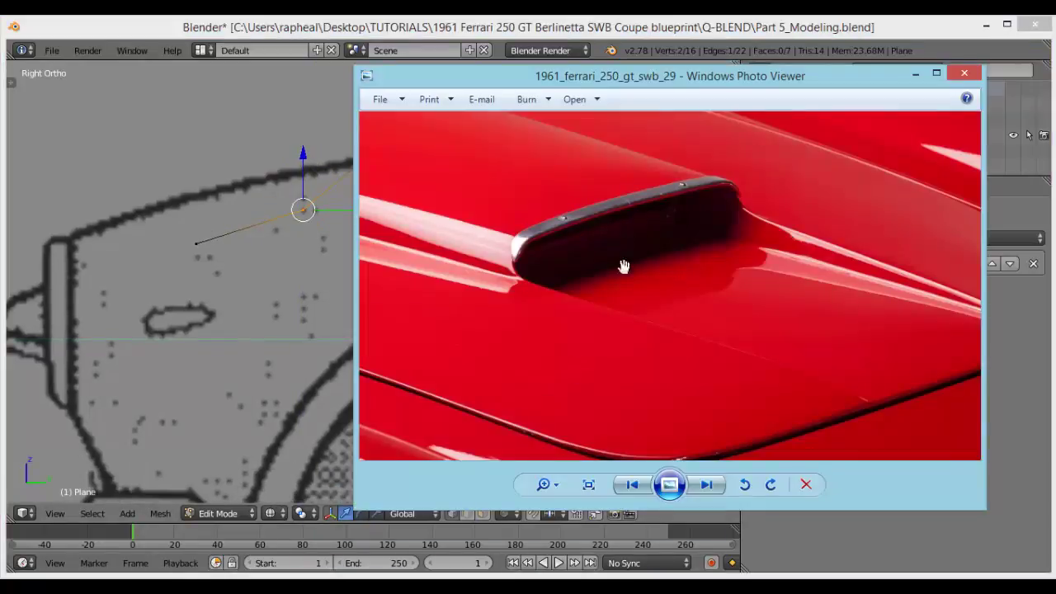
drag(660, 100, 586, 97)
click(633, 483)
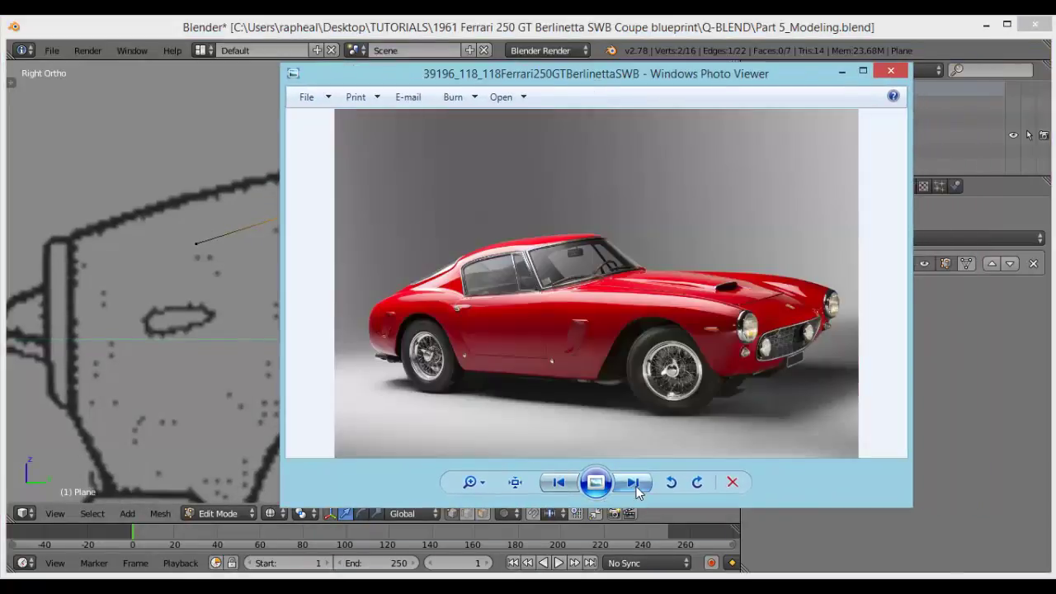
scroll(782, 291, up, 6)
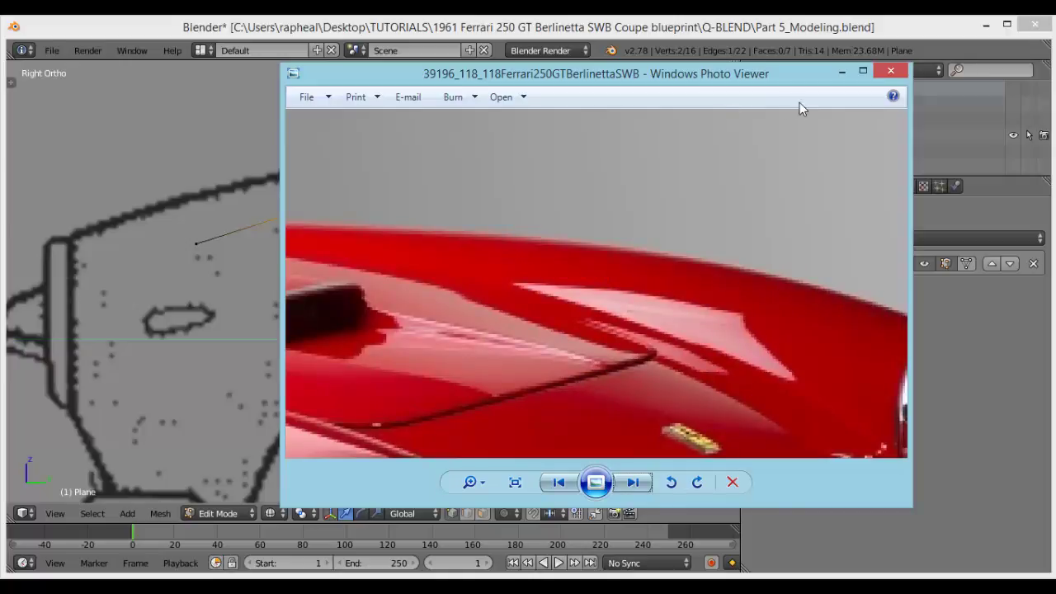
click(841, 71)
scroll(247, 289, down, 3)
scroll(108, 291, up, 2)
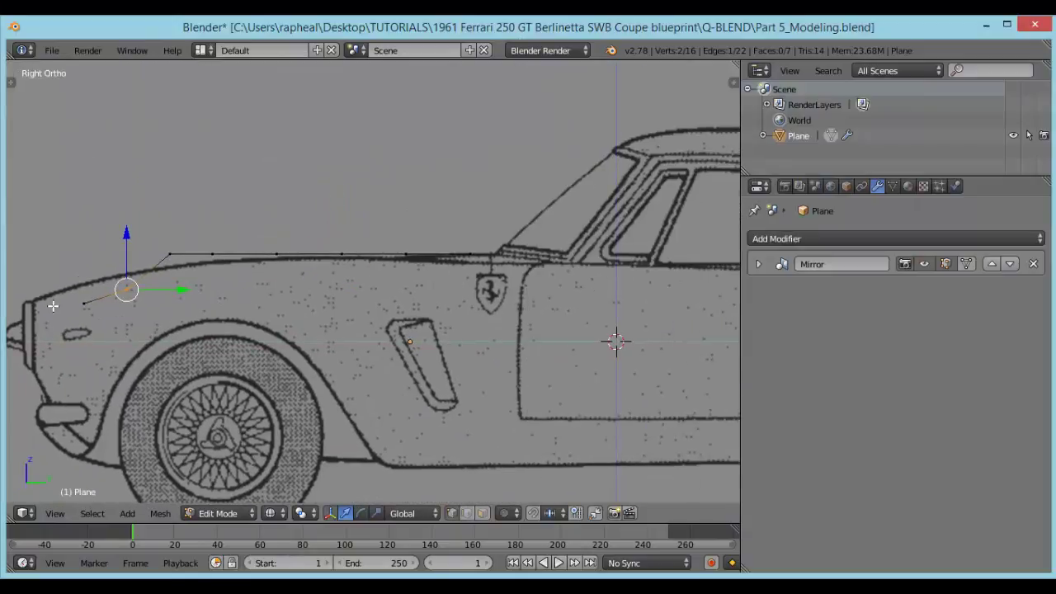
Lower the second row of vertices from the hood's front slightly further along Z in the side view.
shift+middle_drag(31, 329, 212, 293)
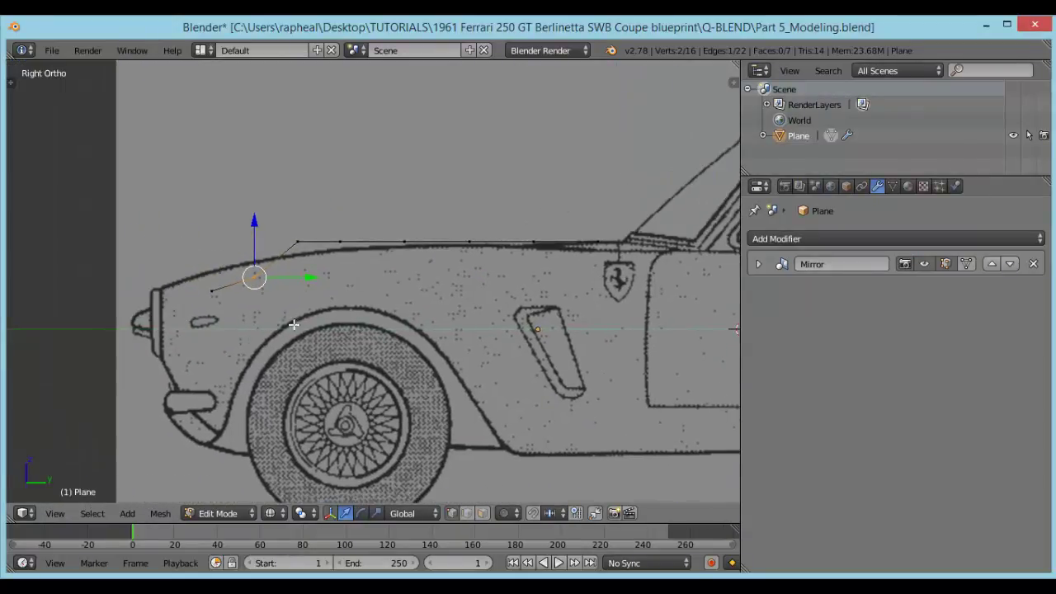
shift+middle_drag(294, 325, 256, 334)
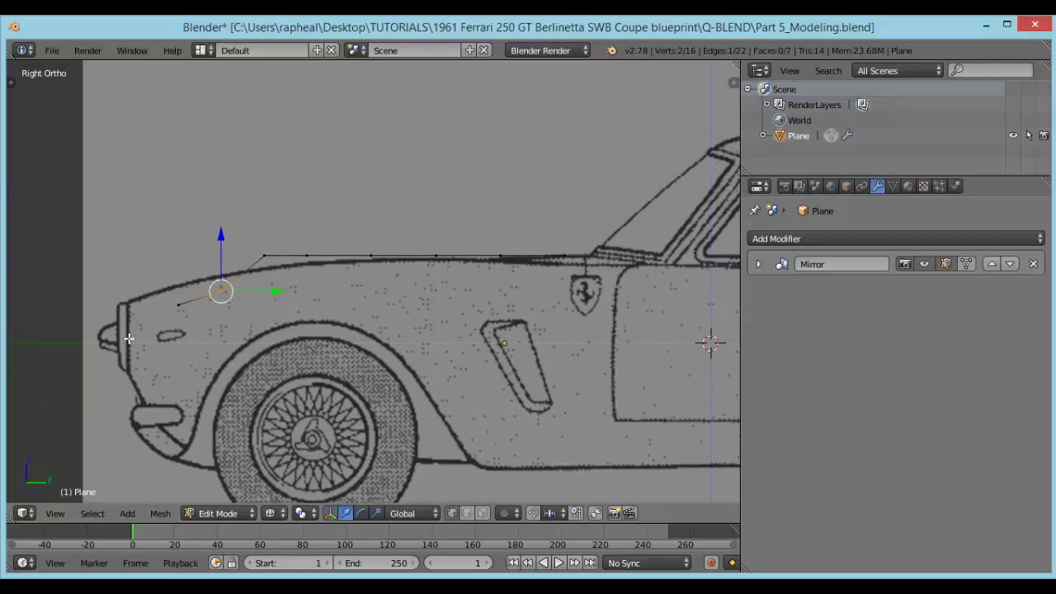
scroll(129, 337, up, 5)
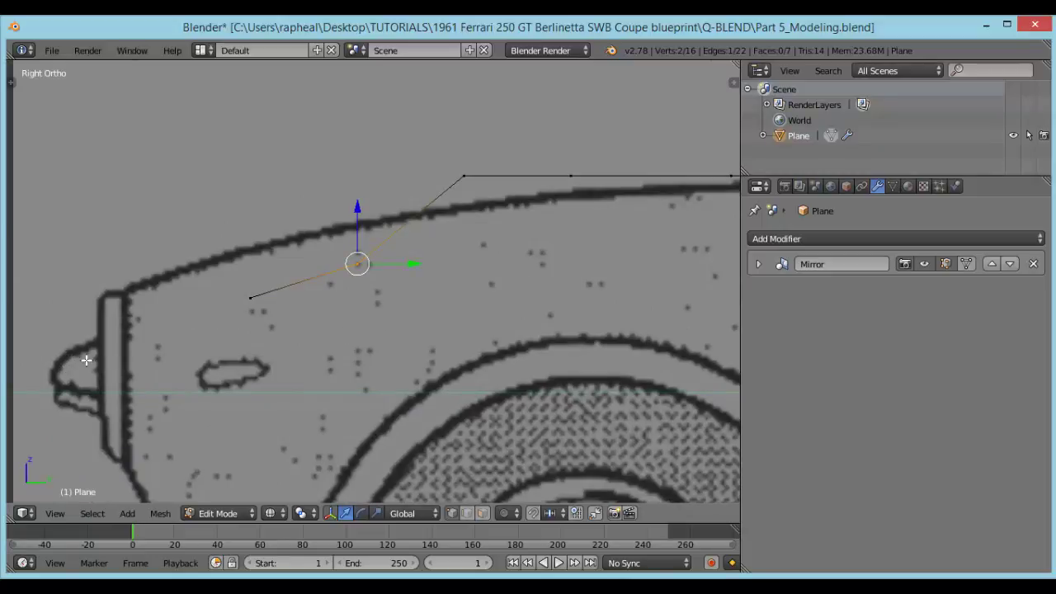
shift+middle_drag(381, 322, 354, 320)
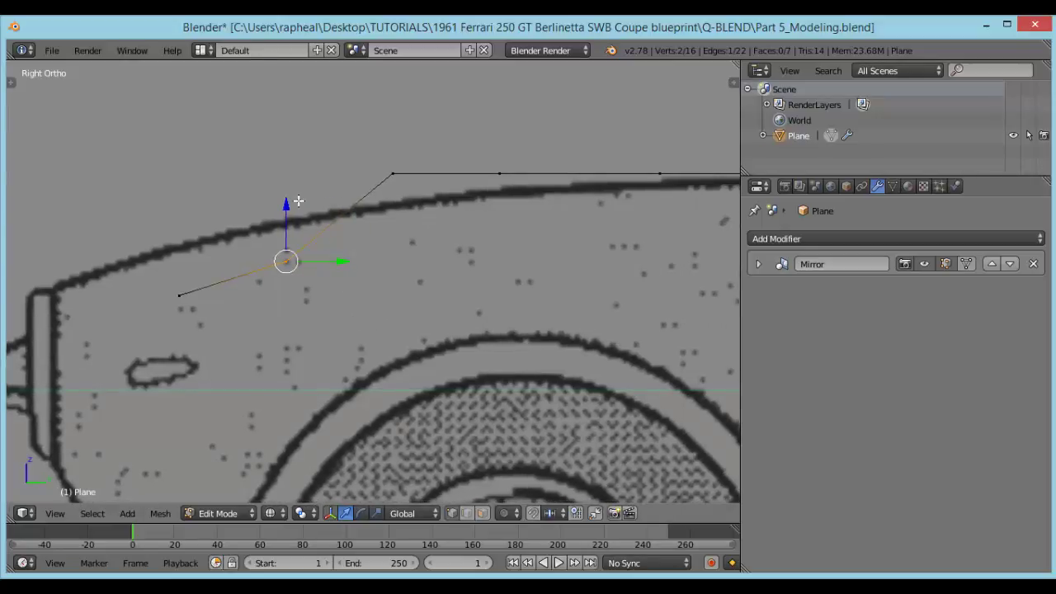
drag(292, 210, 291, 219)
shift+middle_drag(348, 282, 272, 258)
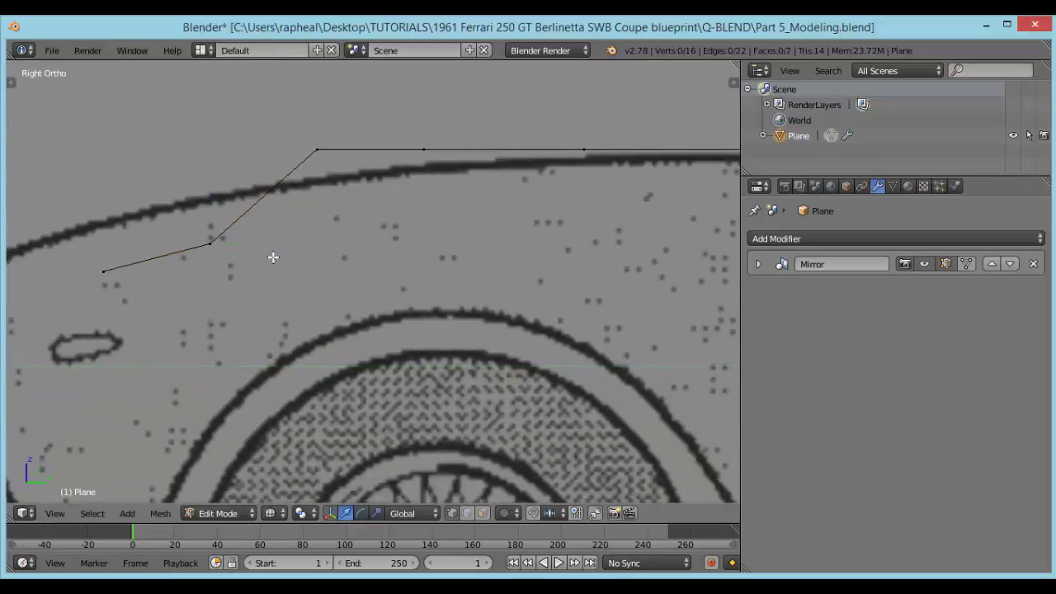
Lower the third and fourth vertex rows from the front along Z to below the fender line.
right_click(319, 146)
drag(317, 115, 330, 188)
shift+middle_drag(378, 255, 295, 239)
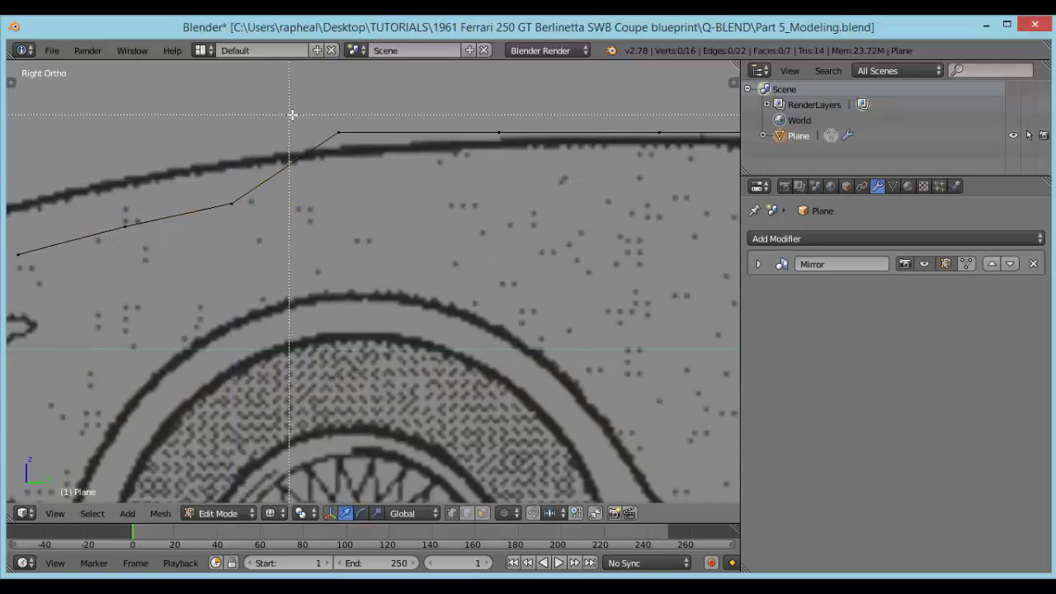
right_click(356, 110)
drag(340, 97, 341, 150)
shift+middle_drag(415, 252, 284, 238)
Lower the fifth and sixth vertex rows from the front along Z to just below the fender line.
right_click(375, 107)
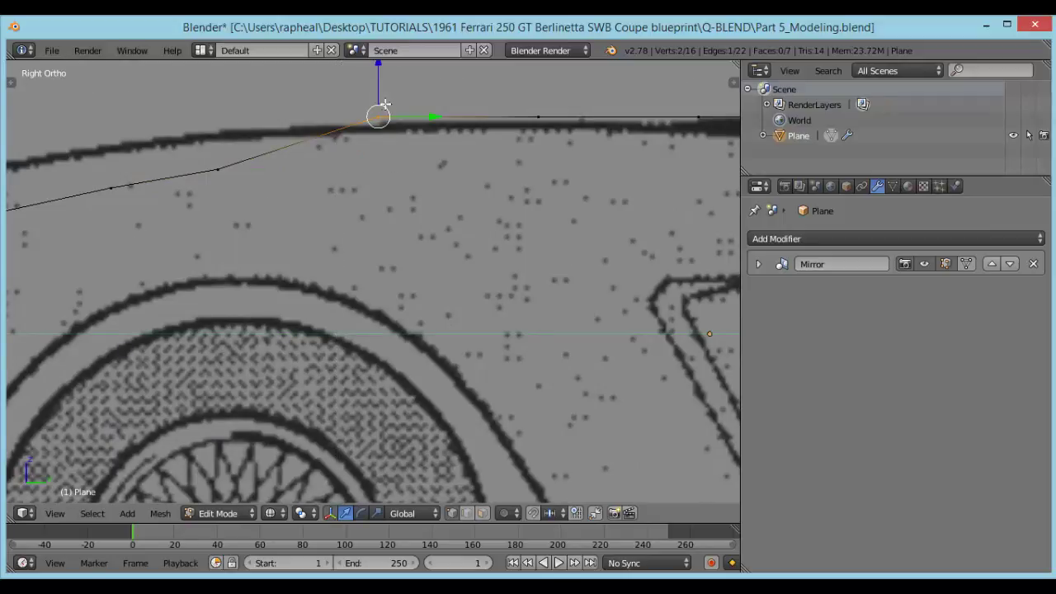
drag(376, 82, 382, 120)
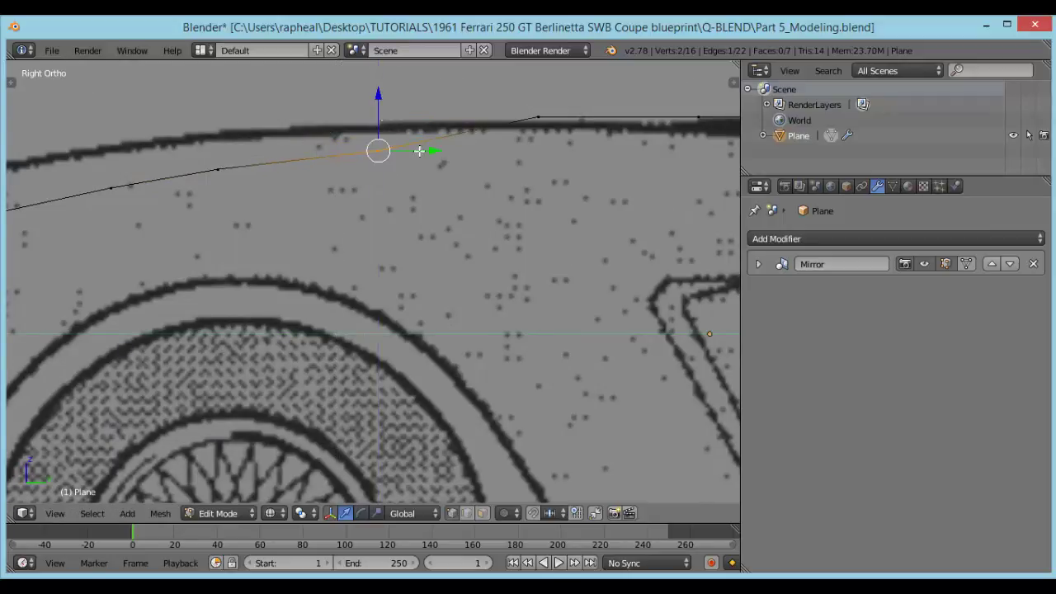
shift+middle_drag(453, 176, 292, 185)
key(a)
key(b)
mouse_move(371, 99)
mouse_down()
mouse_move(393, 144)
mouse_move(377, 116)
mouse_up()
shift+middle_drag(469, 187, 250, 209)
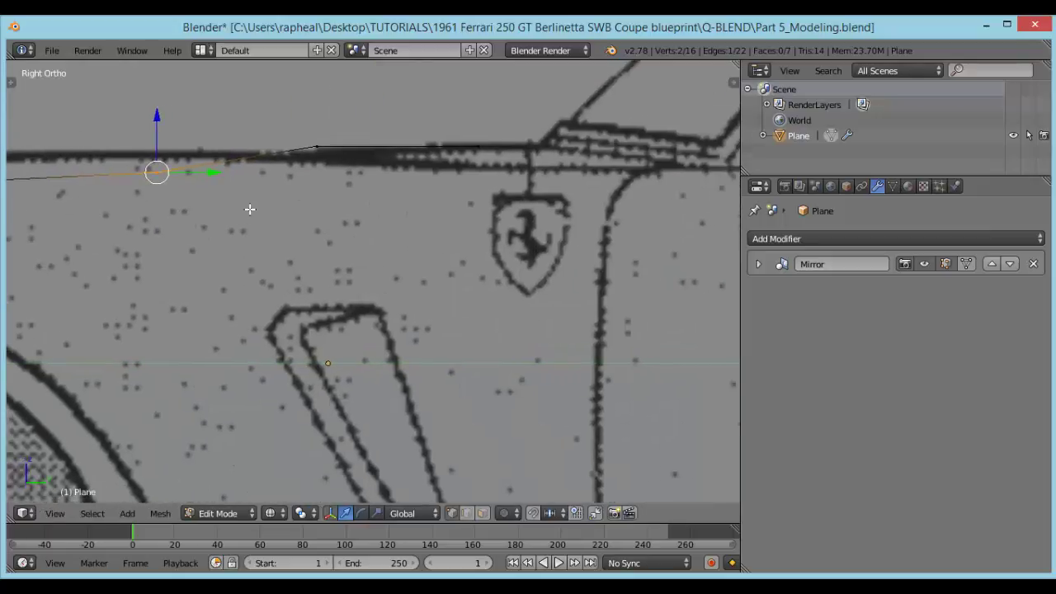
Lower the seventh vertex row, next to the rear edge, slightly along Z.
key(a)
right_click(314, 147)
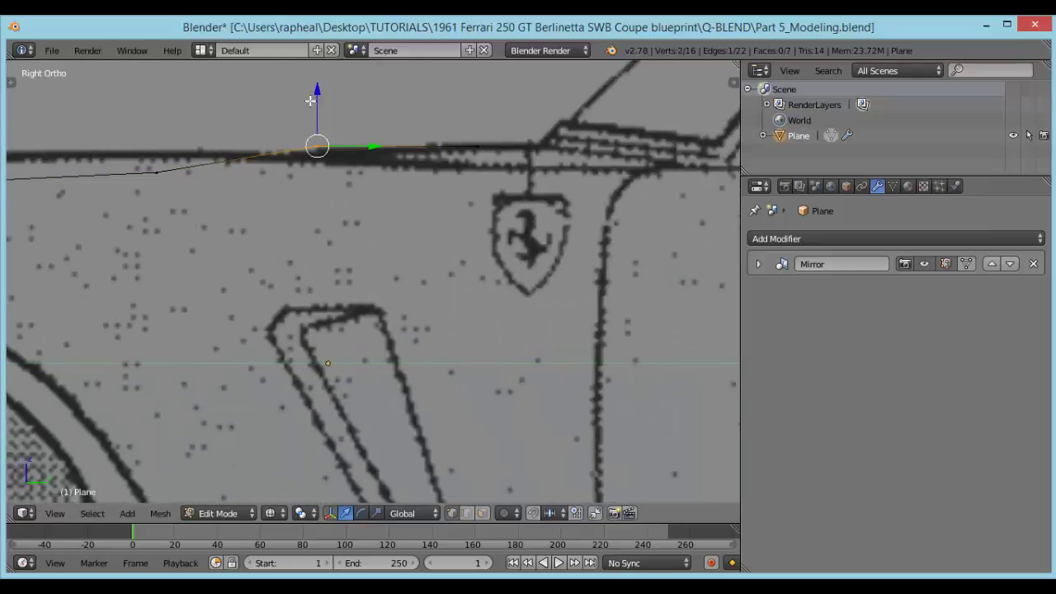
key(g)
key(z)
drag(326, 118, 327, 112)
shift+middle_drag(257, 234, 402, 250)
right_click(313, 184)
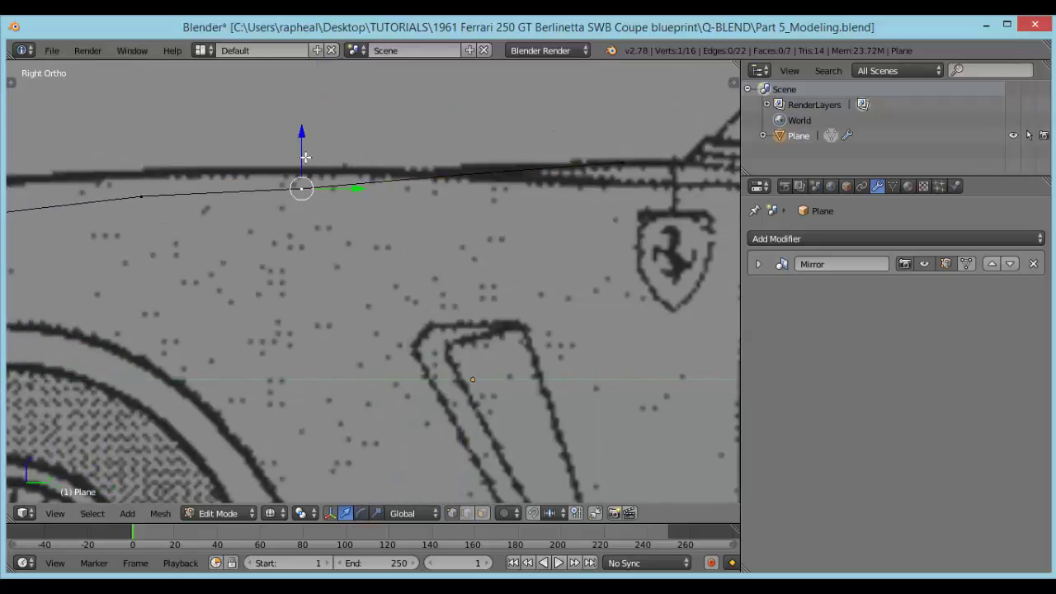
mouse_move(305, 157)
mouse_down()
mouse_move(315, 203)
mouse_move(300, 164)
mouse_up()
key(ctrl+z)
Fine-tune the Z height of the complete sixth and fifth vertex rows to smooth the rear part of the curve.
key(b)
shift+middle_drag(266, 245, 370, 240)
key(a)
key(b)
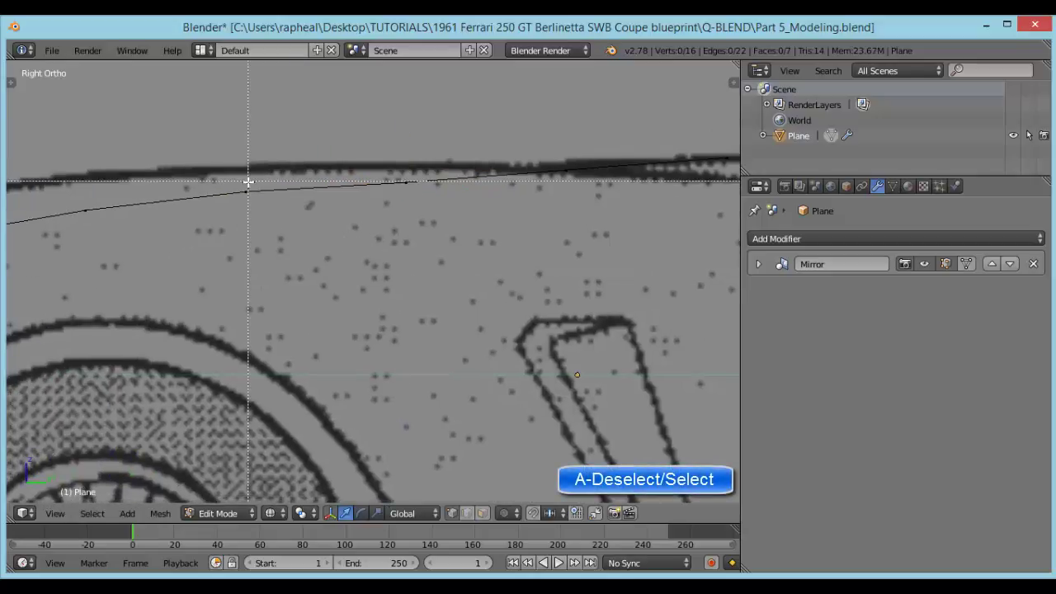
key(Escape)
key(a)
key(a)
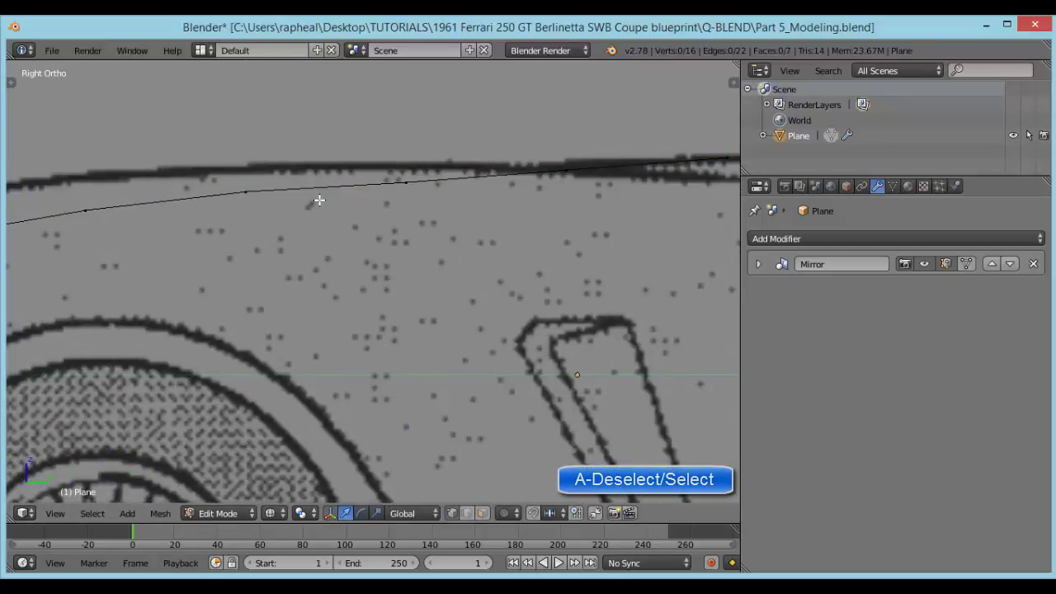
key(b)
drag(261, 206, 242, 158)
shift+middle_drag(284, 235, 412, 227)
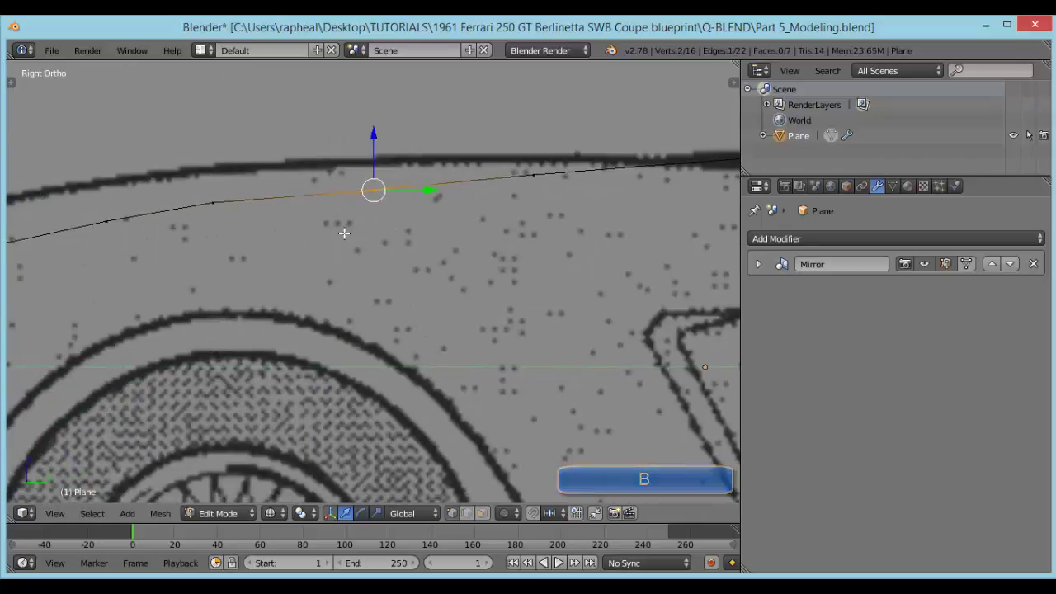
Lower the complete fourth and third vertex rows slightly along Z to even out the hood's side curve.
key(a)
key(b)
mouse_move(202, 165)
mouse_down()
mouse_move(235, 211)
mouse_move(217, 165)
mouse_up()
shift+middle_drag(280, 234, 323, 226)
key(a)
key(b)
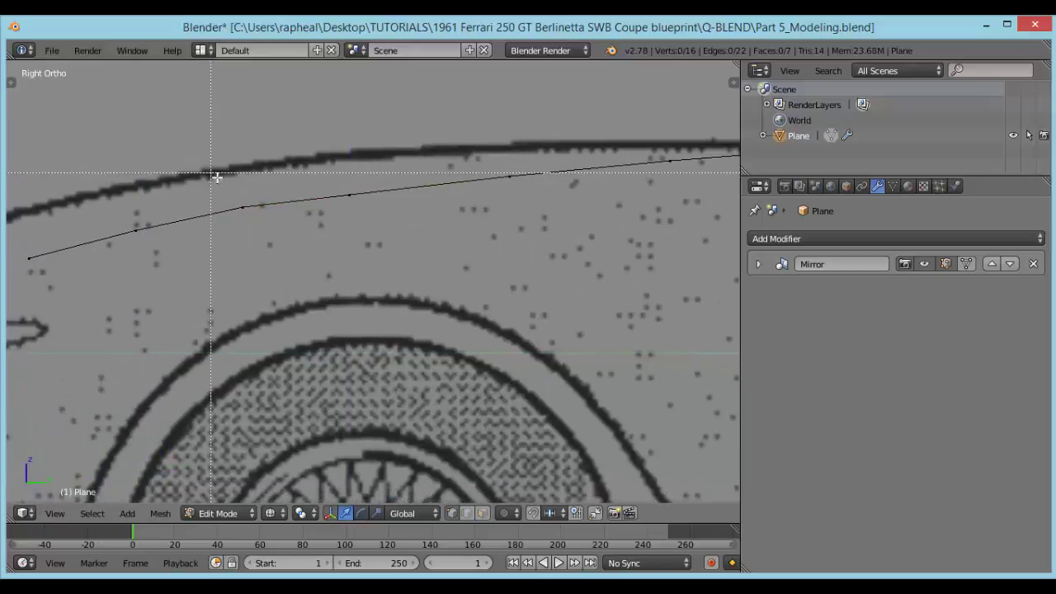
drag(216, 175, 263, 227)
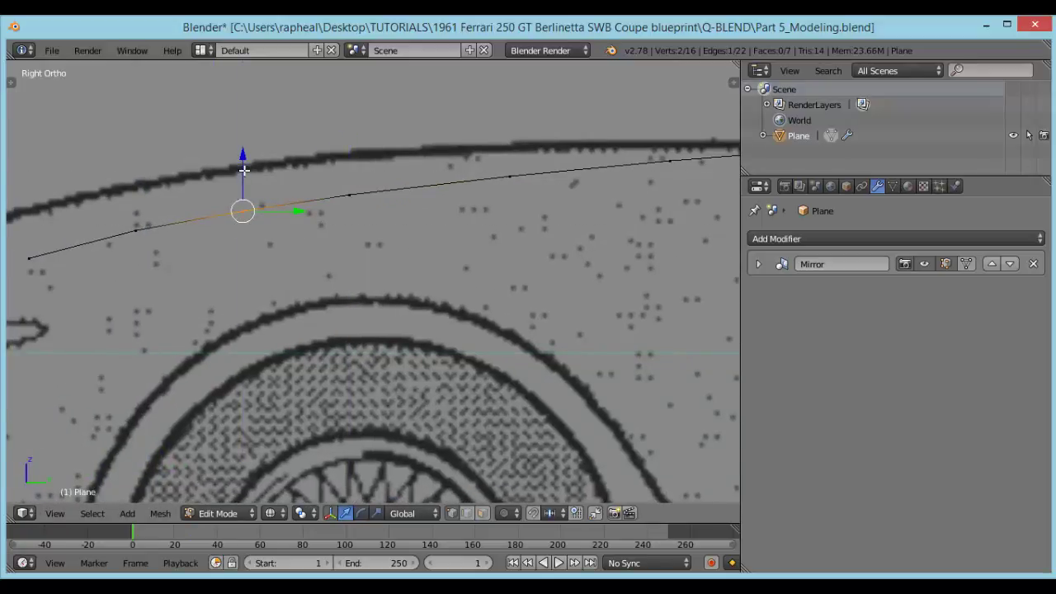
Adjust the second vertex row and the front edge slightly downward along Z so the curve descends smoothly to the nose.
shift+middle_drag(209, 250, 363, 215)
key(a)
key(b)
drag(258, 183, 312, 213)
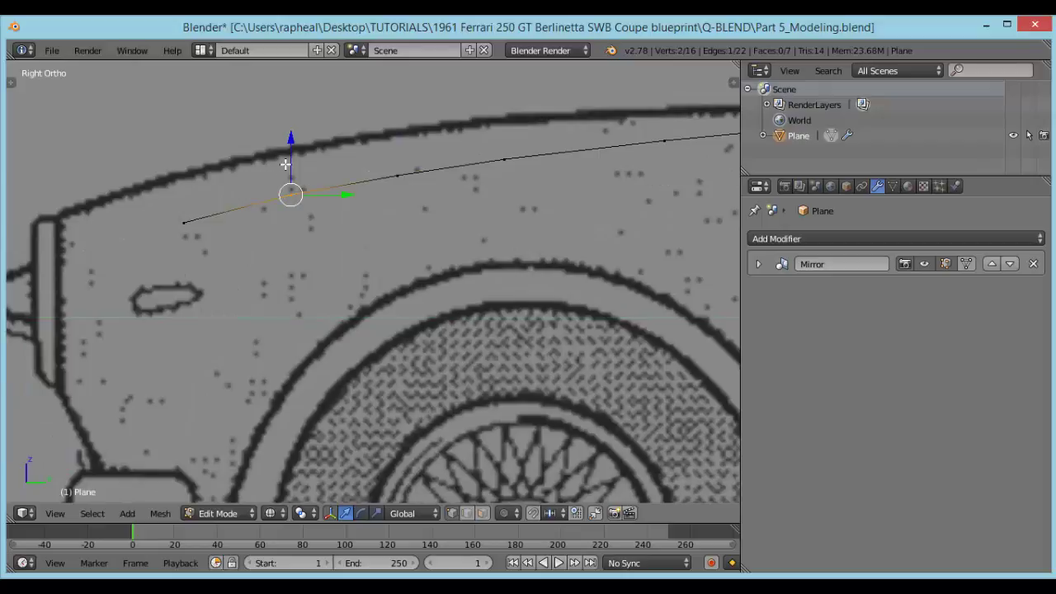
drag(290, 164, 290, 167)
shift+middle_drag(299, 239, 353, 214)
key(a)
key(b)
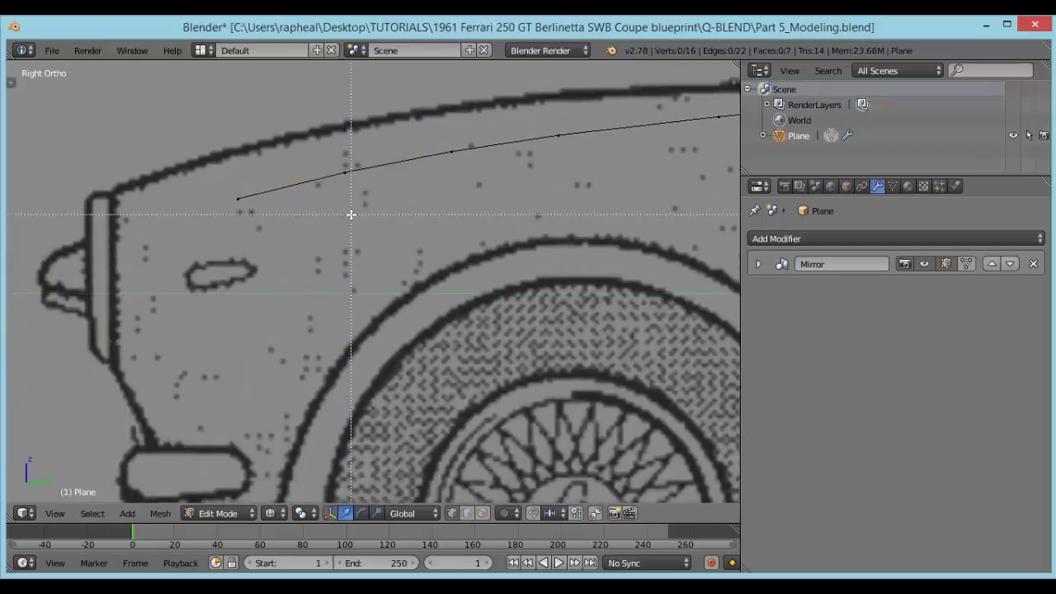
right_click(243, 192)
key(b)
drag(221, 185, 254, 212)
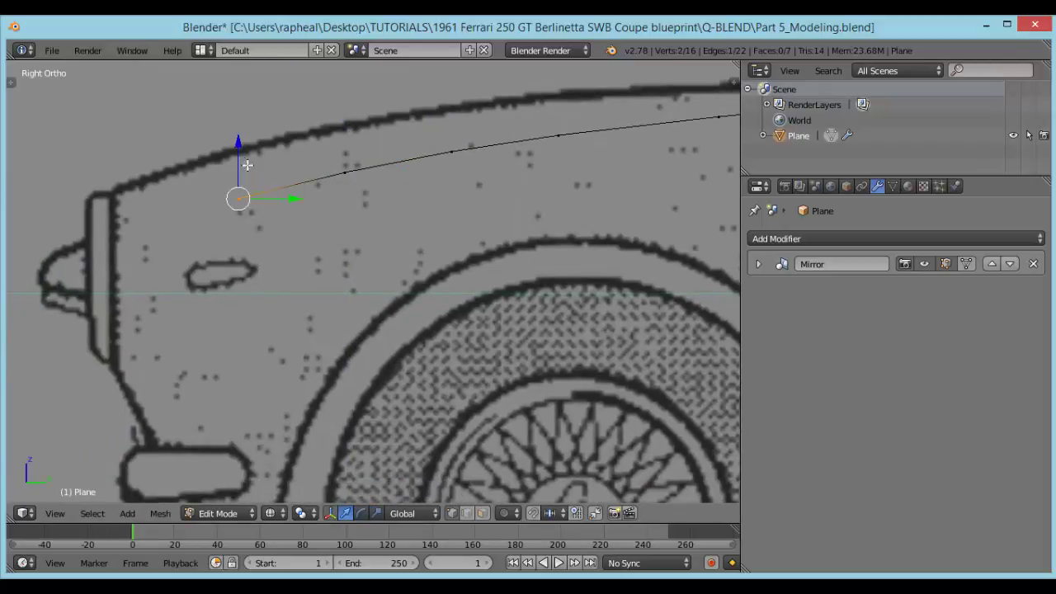
drag(240, 163, 240, 170)
Deselect all vertices and inspect the hood's curvature in solid shading from an angled view.
scroll(264, 174, down, 3)
mouse_move(423, 238)
shift+middle_down()
mouse_move(334, 230)
mouse_move(467, 245)
mouse_move(354, 226)
mouse_move(382, 243)
mouse_move(469, 226)
mouse_move(552, 231)
mouse_move(534, 266)
mouse_move(433, 273)
mouse_move(354, 259)
mouse_move(463, 285)
shift+middle_up()
key(a)
scroll(413, 228, down, 3)
key(z)
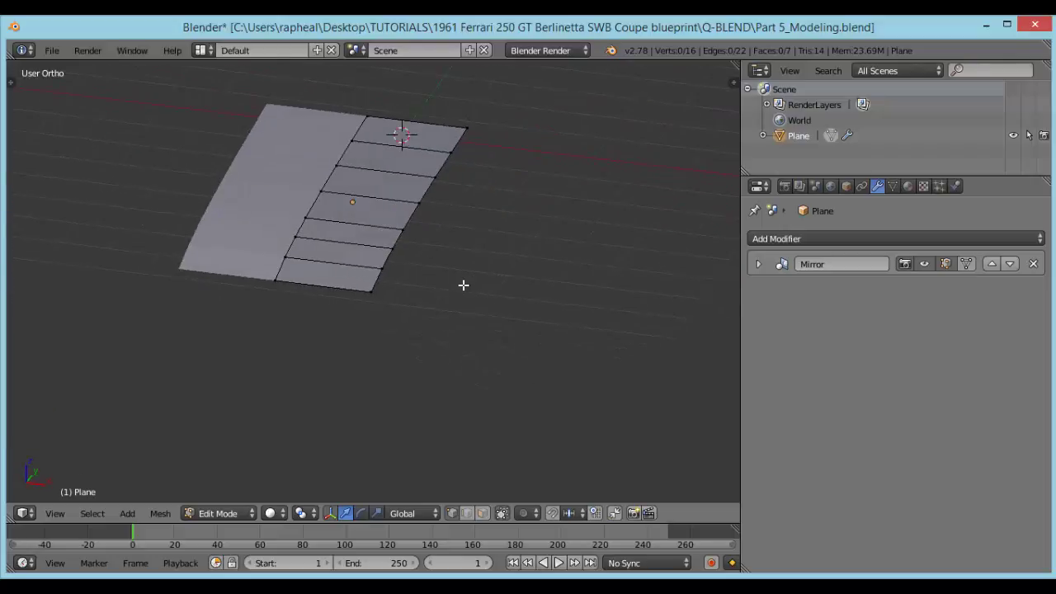
In the top wireframe view, add one centred lengthwise loop cut through the hood's half plane.
key(KP_7)
key(z)
scroll(404, 264, up, 2)
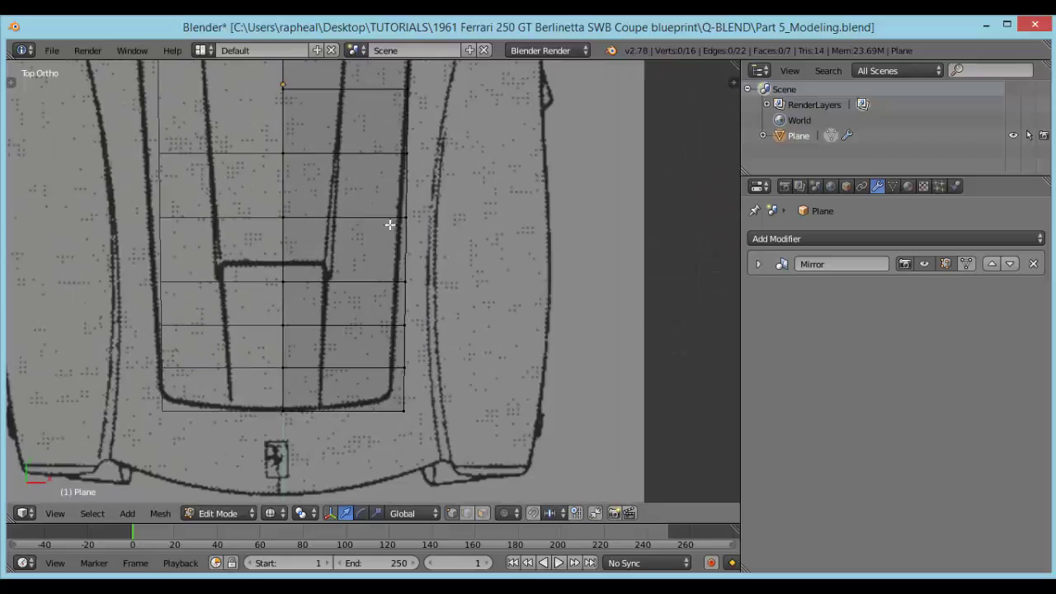
shift+middle_drag(414, 309, 403, 263)
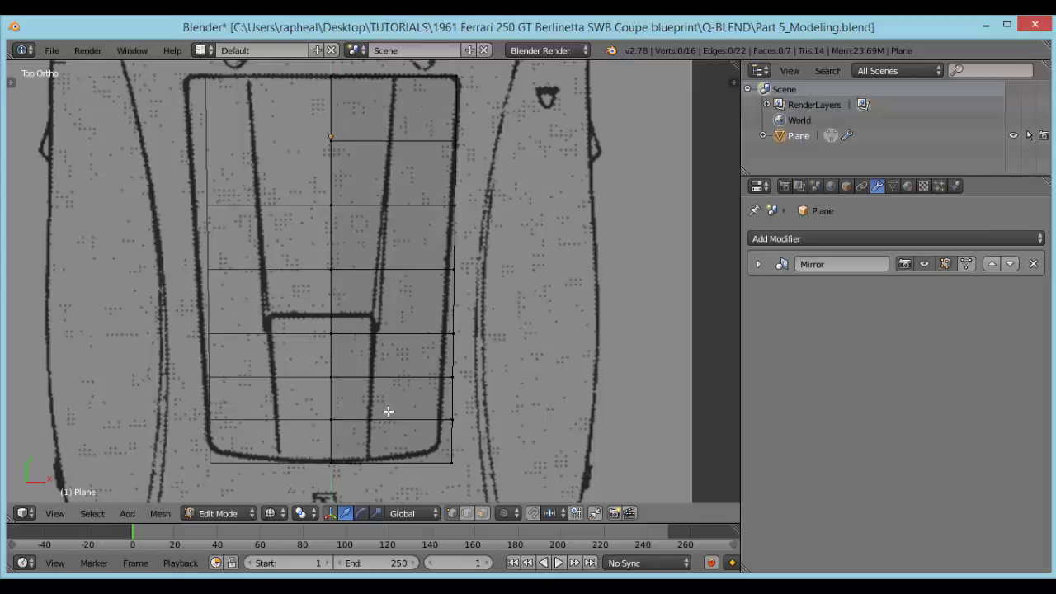
key(ctrl+r)
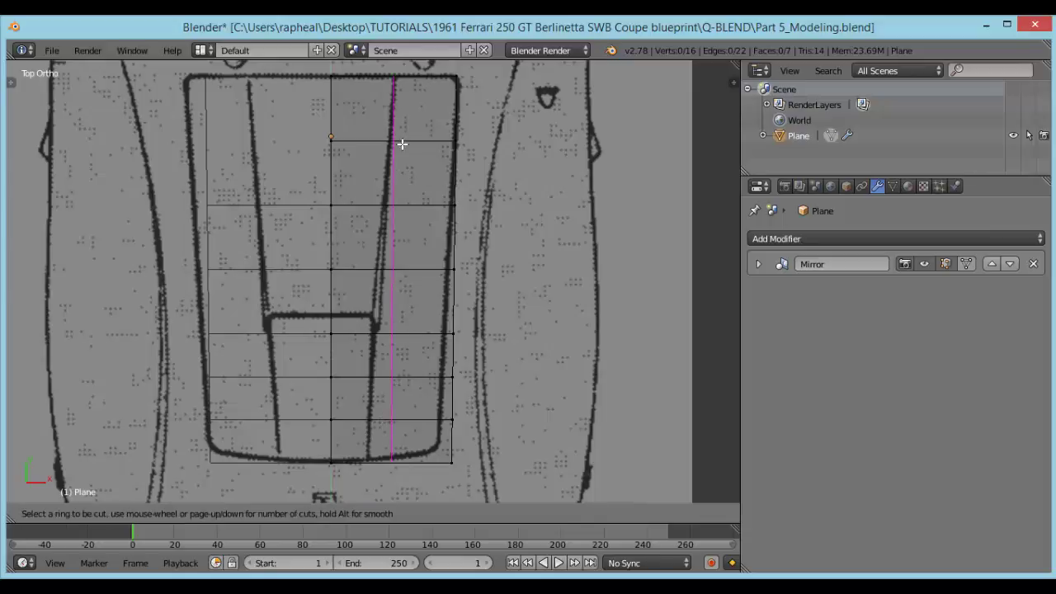
click(402, 144)
right_click(401, 144)
Shift the new loop's vertices in the seventh, sixth and fifth rows along X onto the blueprint's inner hood line.
scroll(426, 259, up, 2)
scroll(412, 223, up, 3)
shift+middle_drag(410, 92, 418, 242)
right_click(422, 201)
drag(473, 200, 469, 201)
shift+middle_drag(422, 343, 430, 239)
right_click(431, 255)
drag(481, 260, 467, 263)
shift+middle_drag(429, 431, 420, 292)
right_click(425, 283)
drag(458, 273, 436, 275)
Move the loop's vertices in the fourth and third rows inward along X onto the inner hood line.
shift+middle_drag(411, 387, 399, 239)
right_click(405, 288)
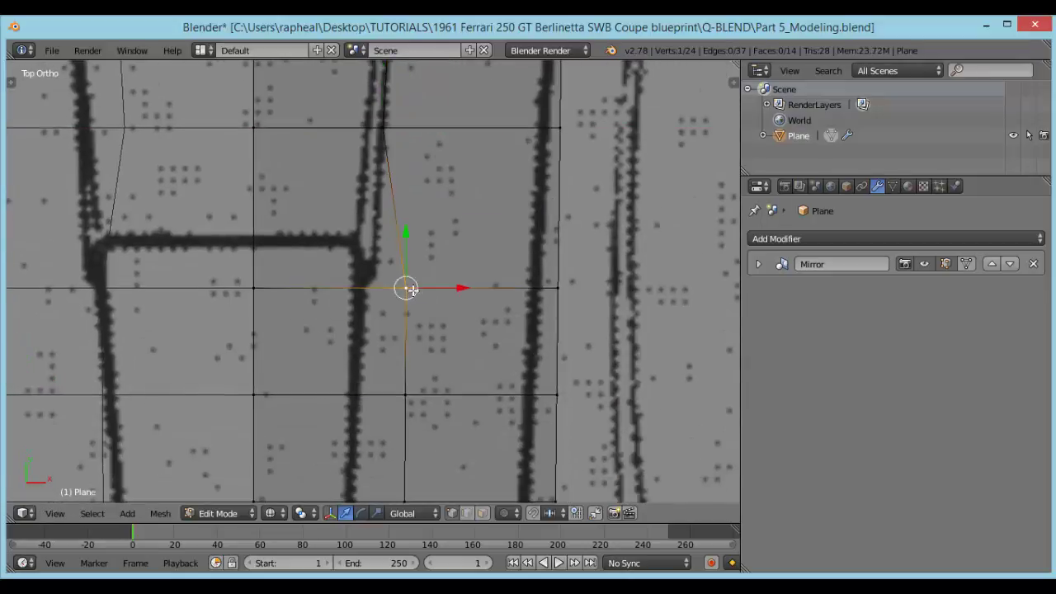
key(g)
key(x)
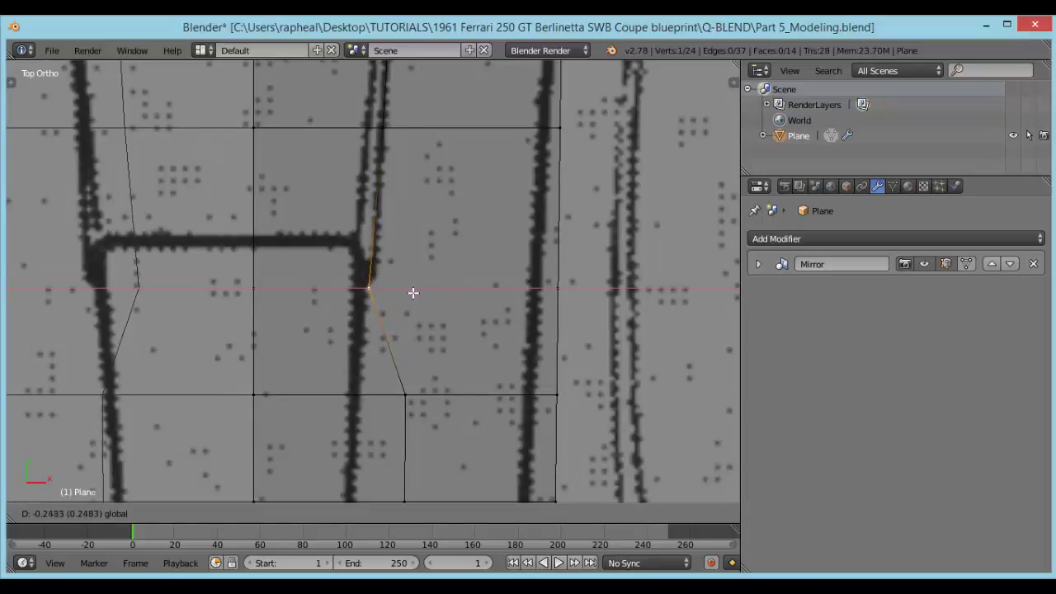
click(413, 293)
shift+middle_drag(378, 296, 384, 129)
right_click(415, 219)
key(g)
key(x)
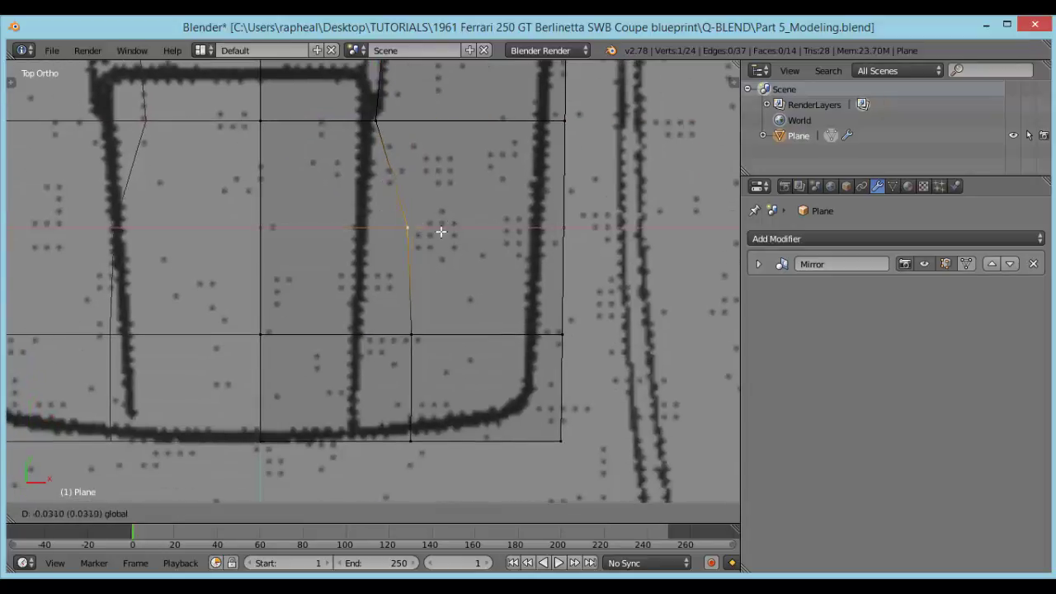
click(413, 239)
Move the loop's vertices in the second row and on the front edge inward along X onto the inner hood line.
shift+middle_drag(408, 225, 408, 141)
right_click(419, 233)
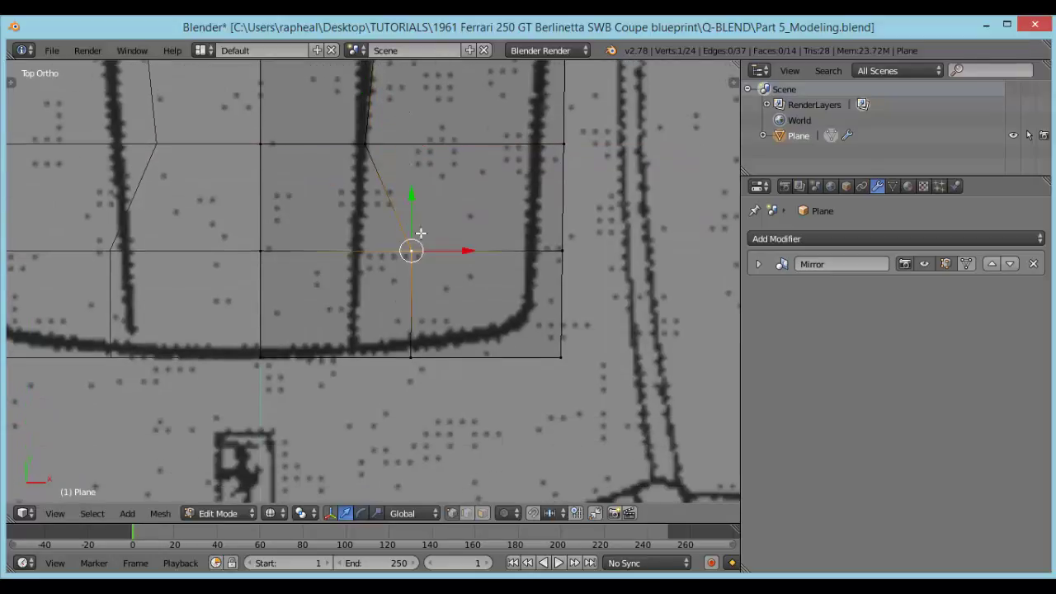
key(g)
key(x)
click(416, 257)
right_click(433, 355)
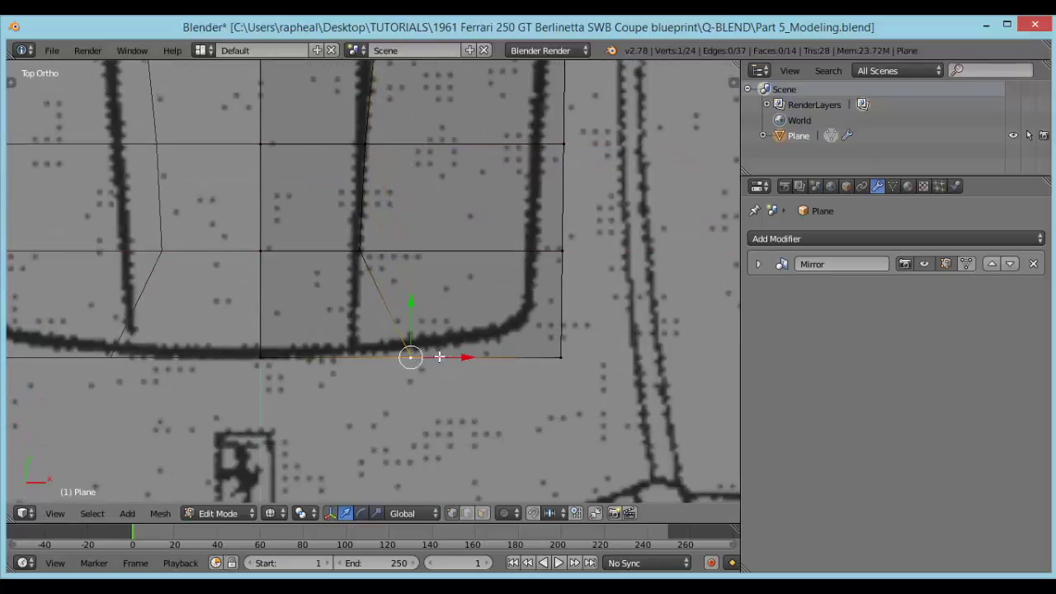
key(g)
key(x)
click(399, 358)
Place the outer front corner vertex on the outline's rounded corner and align the loop's front vertex with the outline's front curve.
shift+middle_drag(441, 327, 426, 327)
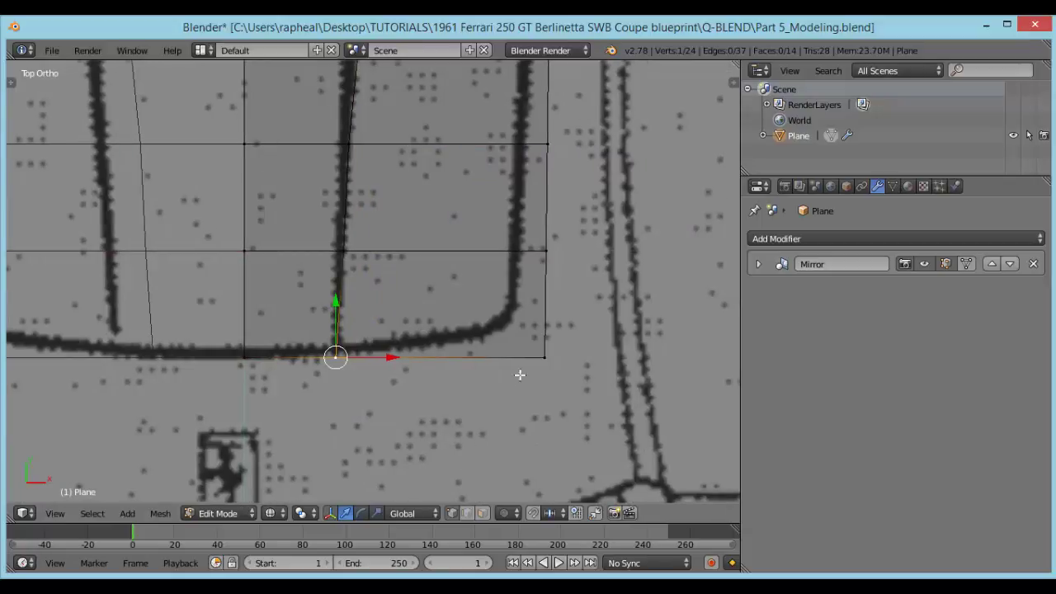
right_click(559, 358)
key(g)
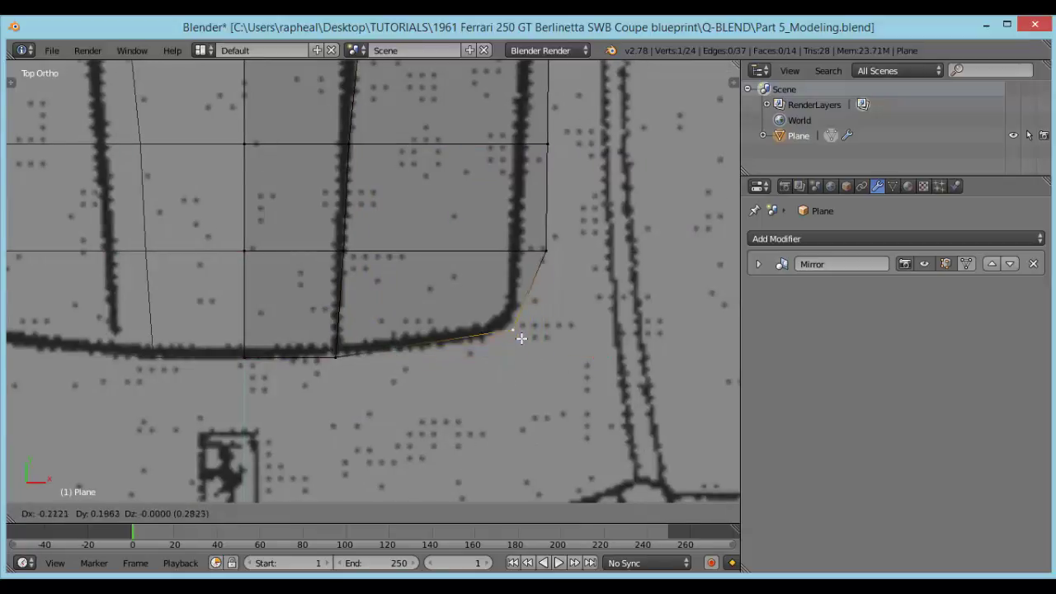
click(518, 339)
right_click(336, 353)
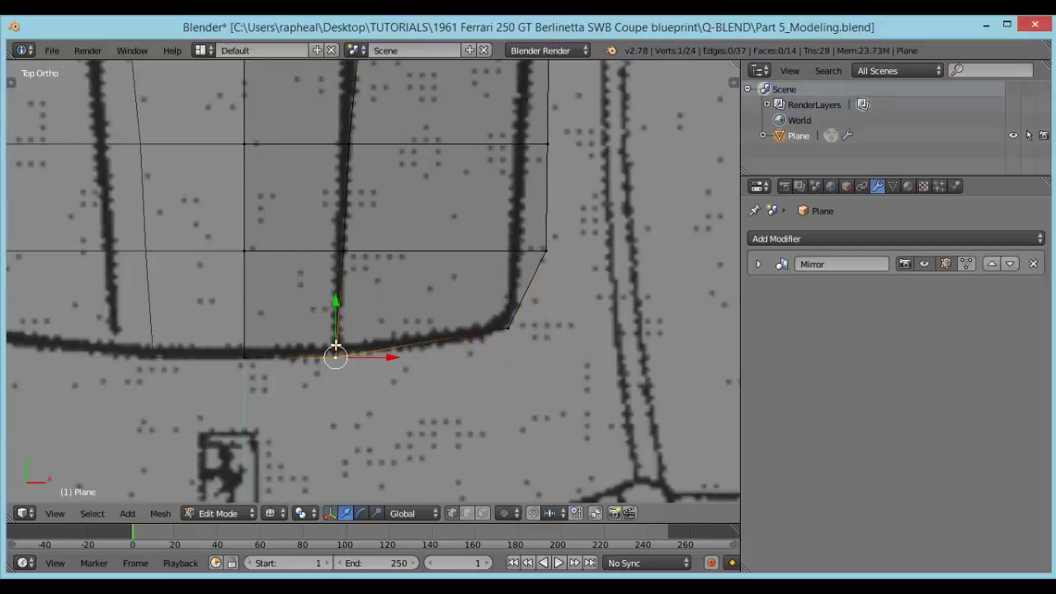
key(g)
click(339, 340)
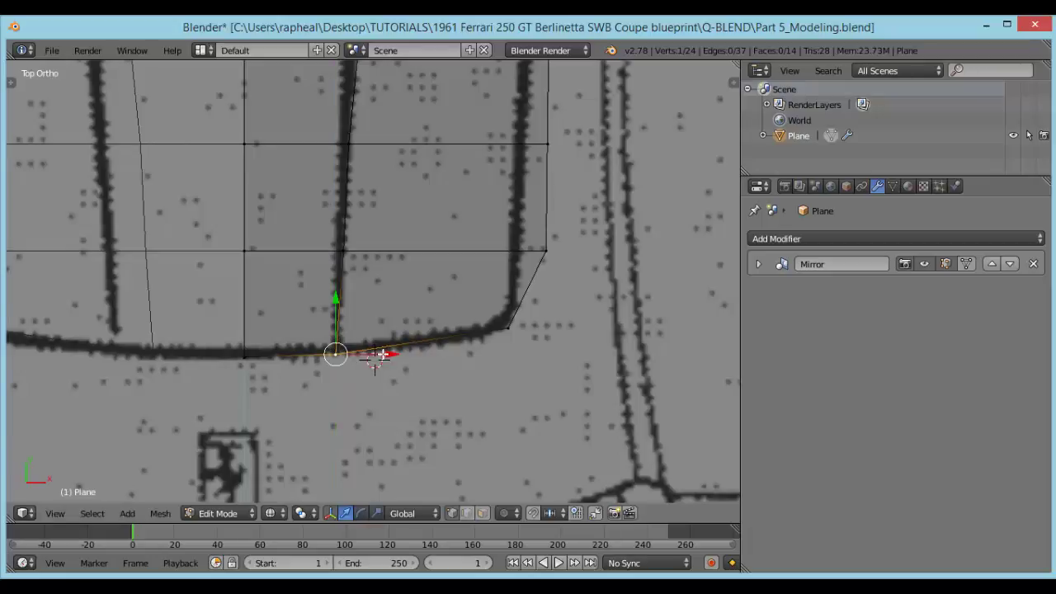
drag(383, 354, 386, 355)
Move the outer edge vertices of the seventh and sixth rows inward along X onto the blueprint's outer hood line.
right_click(552, 255)
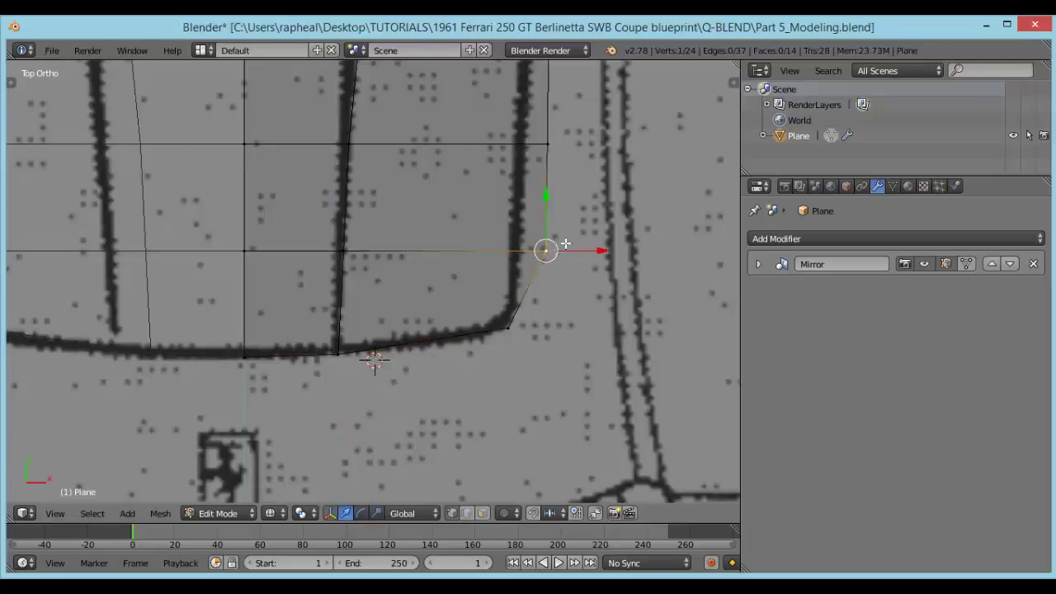
scroll(566, 234, down, 4)
shift+middle_drag(473, 81, 433, 249)
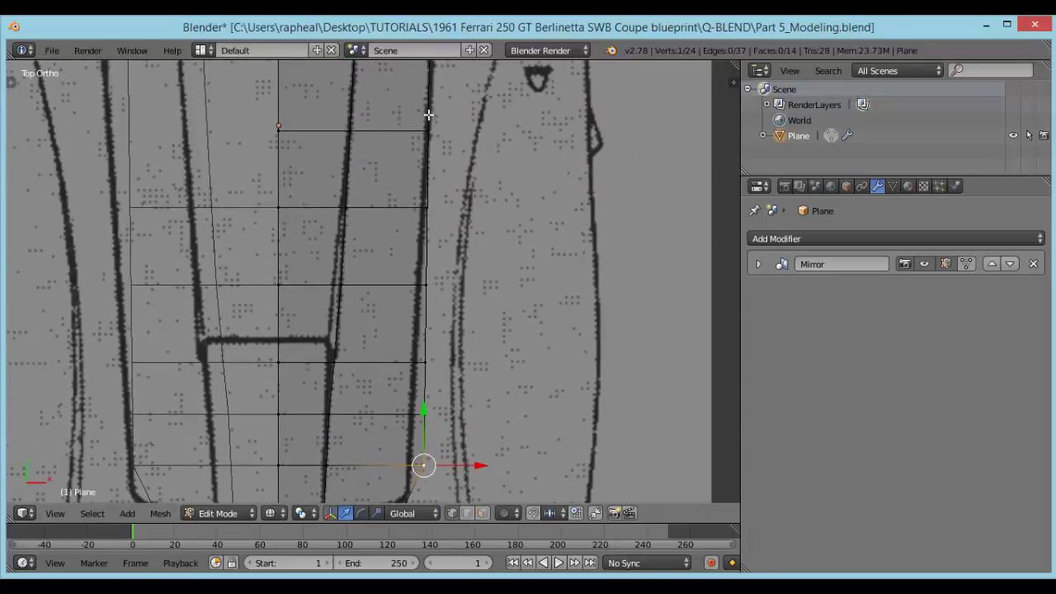
scroll(424, 212, up, 6)
right_click(497, 145)
key(g)
key(x)
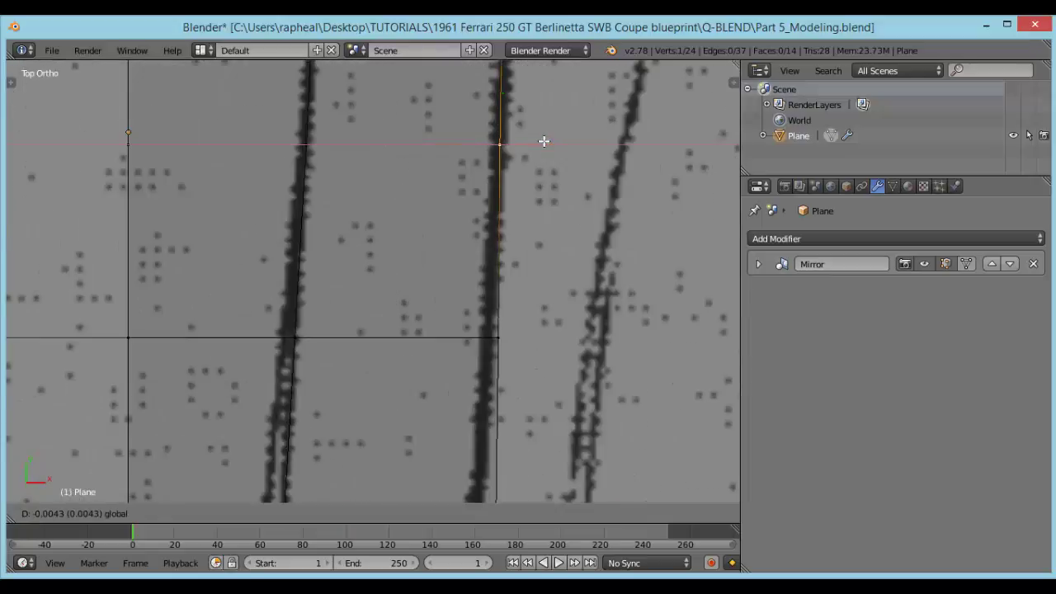
drag(543, 141, 543, 141)
shift+middle_drag(505, 327, 505, 250)
right_click(505, 259)
drag(544, 257, 534, 257)
Move the outer edge vertices of the fifth and fourth rows inward along X onto the outer hood line.
shift+middle_drag(497, 457, 495, 266)
right_click(495, 266)
drag(535, 261, 515, 260)
shift+middle_drag(494, 410, 500, 184)
right_click(495, 229)
drag(546, 230, 516, 229)
Move the third and second rows' outer vertices inward along X onto the hood line and nudge the outer front corner vertex onto the outline.
shift+middle_drag(495, 319, 495, 190)
right_click(490, 229)
drag(544, 229, 518, 231)
right_click(493, 358)
drag(546, 358, 511, 356)
right_click(447, 449)
drag(448, 445, 450, 443)
Nudge the outer rear corner vertex along X to fit the hood outline near the windshield.
scroll(413, 272, down, 4)
shift+middle_drag(370, 234, 424, 311)
shift+middle_drag(432, 191, 429, 335)
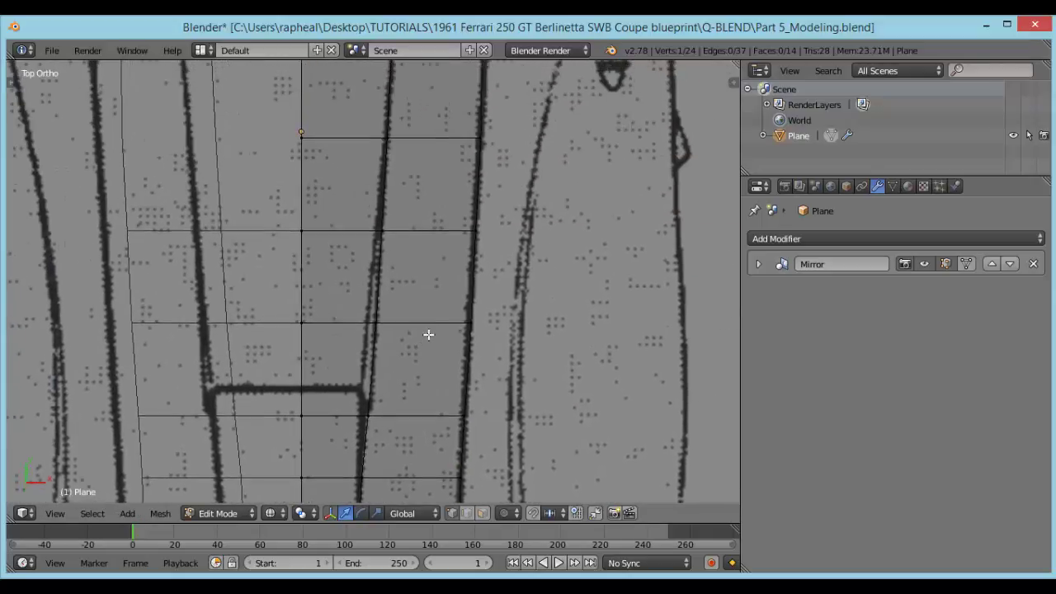
scroll(440, 300, down, 4)
mouse_move(413, 300)
shift+middle_down()
mouse_move(428, 314)
mouse_move(446, 297)
mouse_move(418, 298)
shift+middle_up()
scroll(418, 298, up, 6)
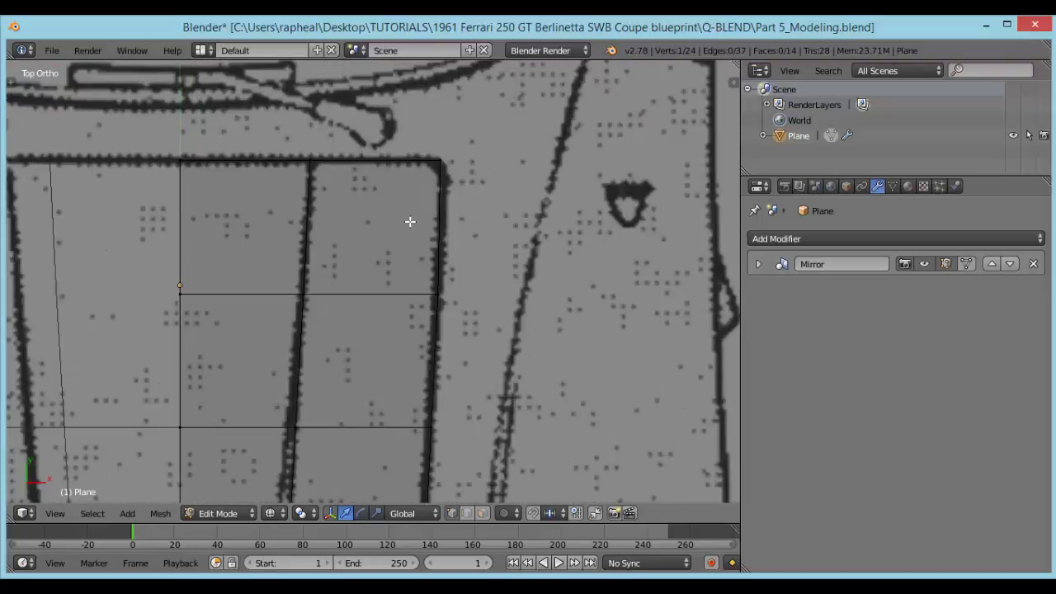
right_click(439, 184)
drag(494, 168, 497, 166)
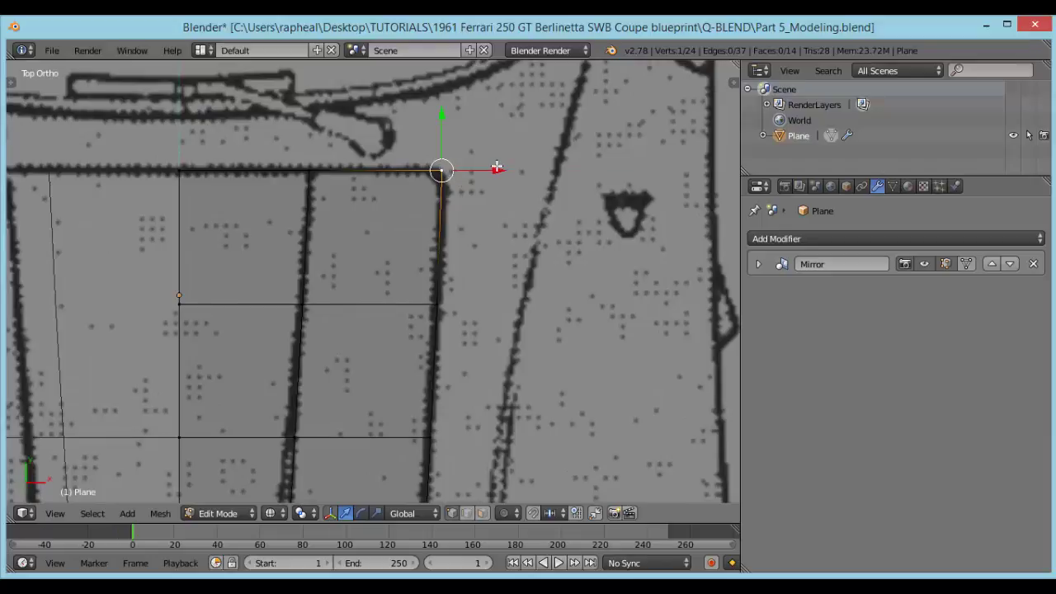
Switch to face selection and select the four rearmost faces of the inner column beside the centre line.
scroll(436, 273, down, 4)
shift+middle_drag(370, 445, 382, 288)
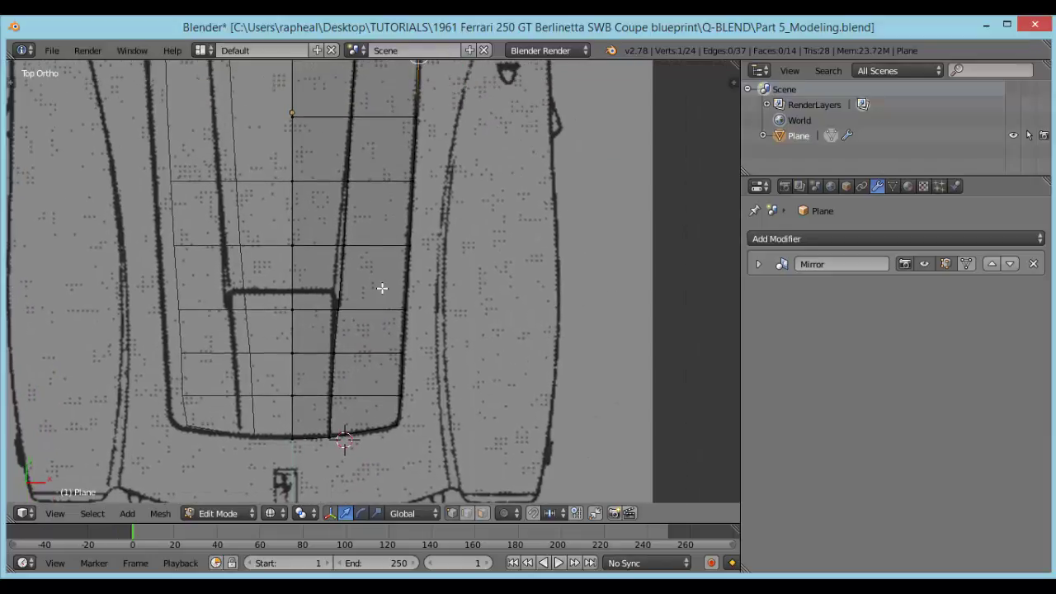
shift+middle_drag(366, 196, 363, 285)
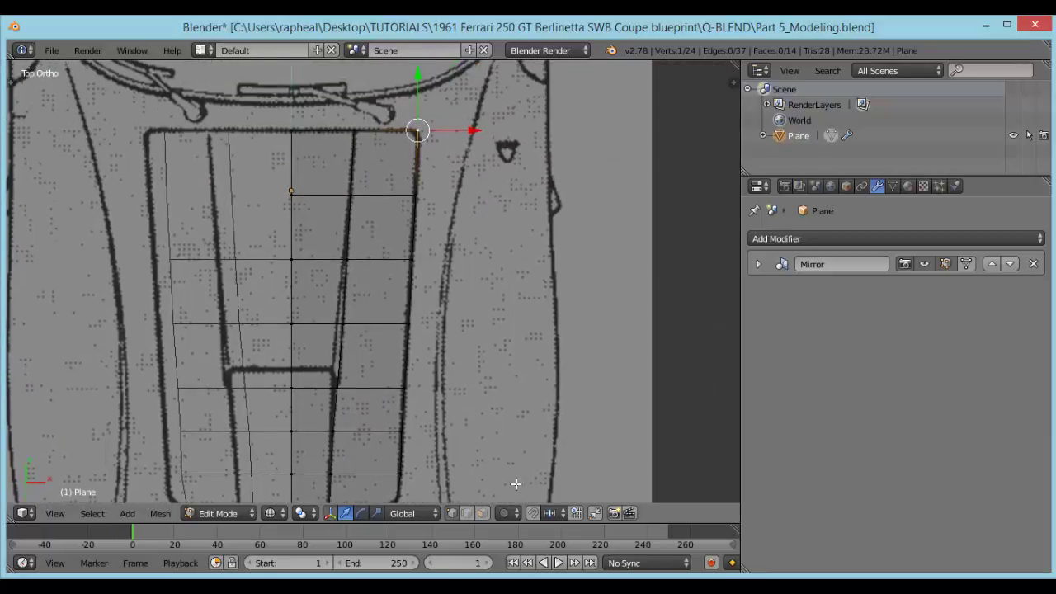
click(481, 514)
middle_drag(334, 388, 364, 324)
key(KP_7)
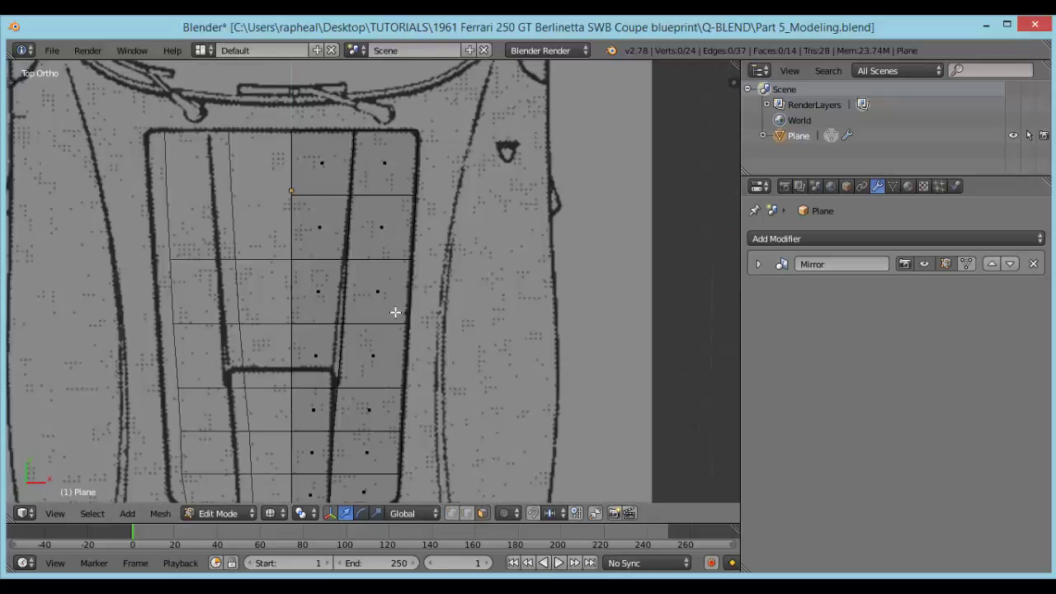
right_click(319, 171)
shift+right_click(310, 230)
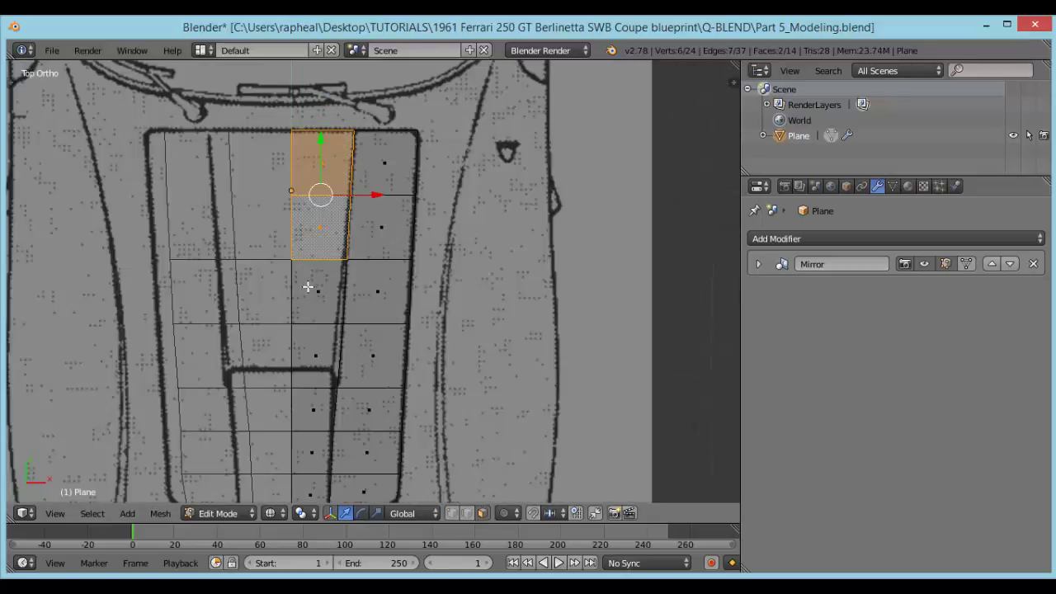
shift+right_click(308, 288)
shift+right_click(320, 356)
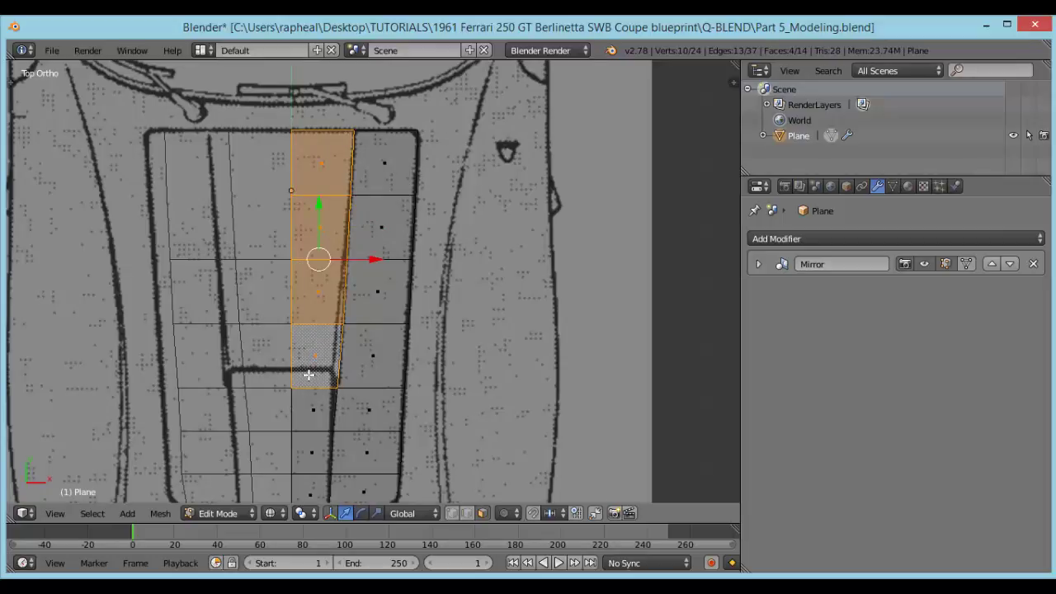
shift+middle_drag(307, 375, 306, 308)
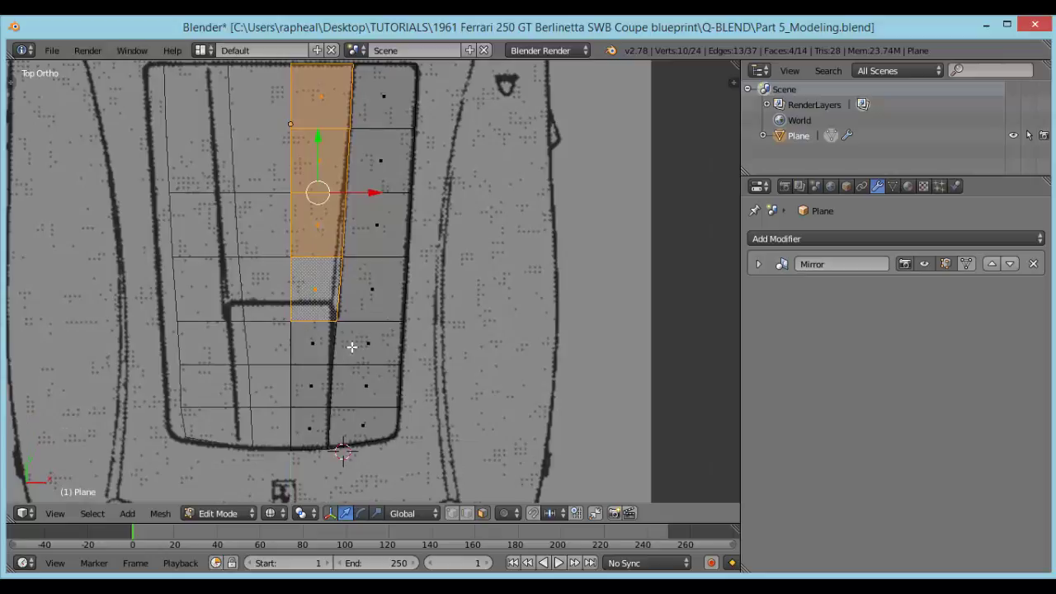
Extrude the four selected faces upward by about 0.08 and show the hood in solid shading.
middle_drag(352, 347, 347, 288)
key(e)
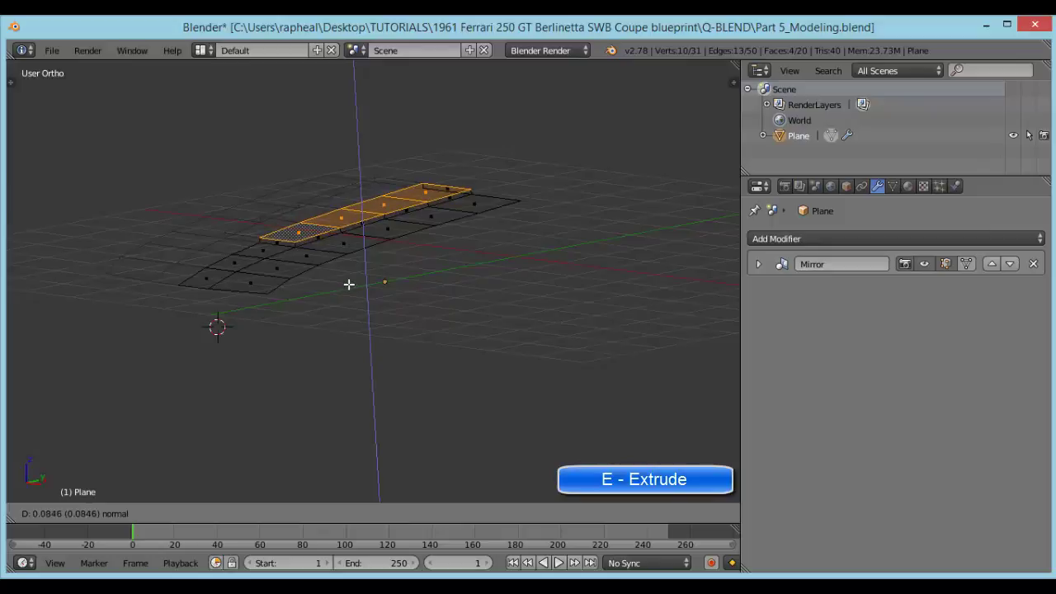
click(349, 283)
mouse_move(354, 268)
middle_down()
mouse_move(323, 245)
mouse_move(379, 257)
mouse_move(424, 245)
mouse_move(352, 251)
mouse_move(405, 283)
mouse_move(240, 294)
middle_up()
key(z)
middle_drag(456, 169, 327, 282)
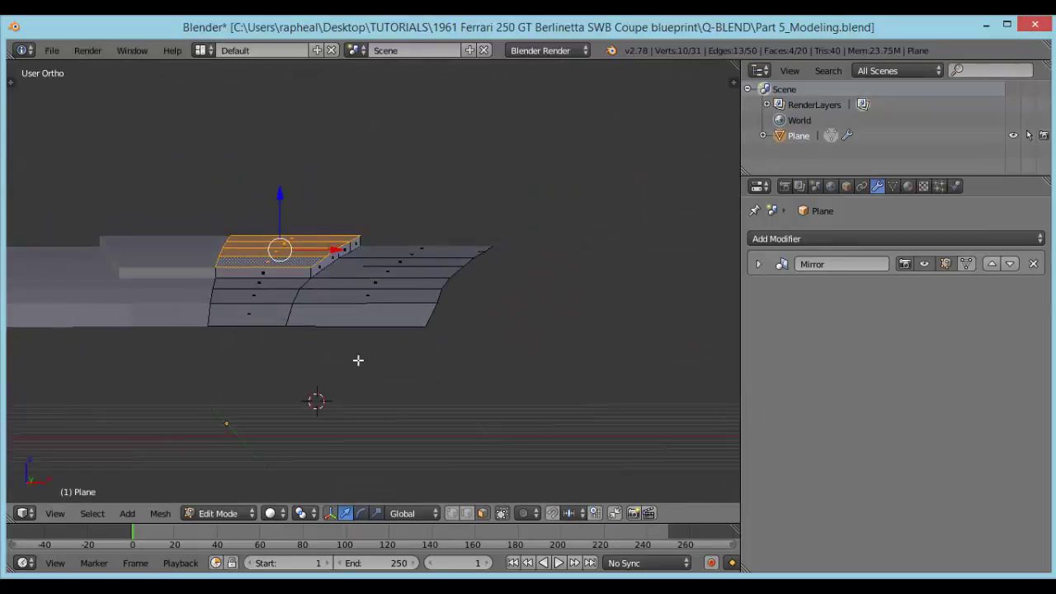
Examine the raised hood section on the Ferrari reference photo in Windows Photo Viewer and compare it with the extruded strip in Blender.
click(387, 586)
scroll(518, 353, down, 2)
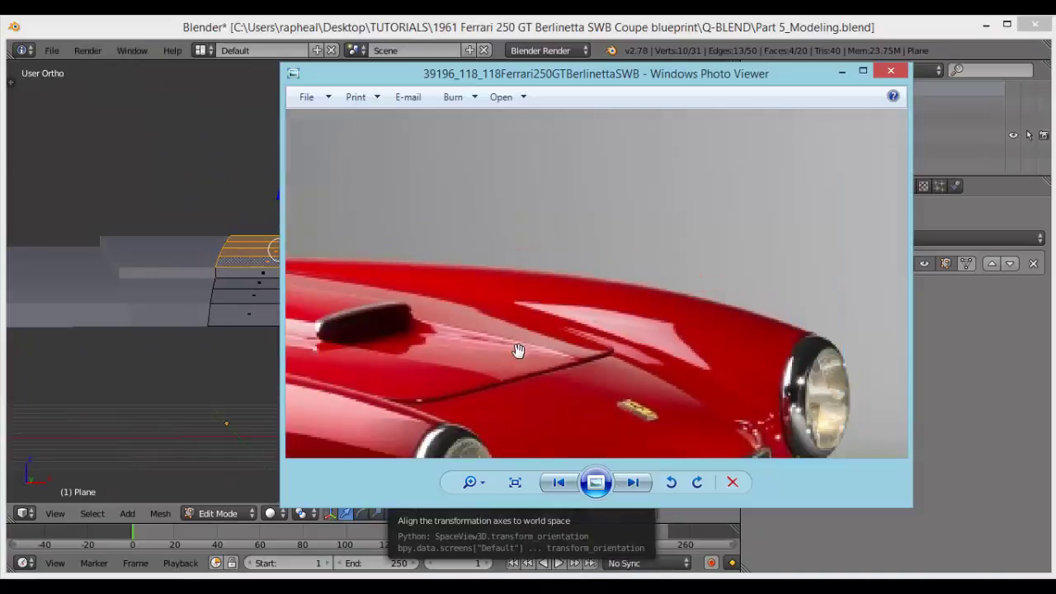
drag(385, 348, 571, 368)
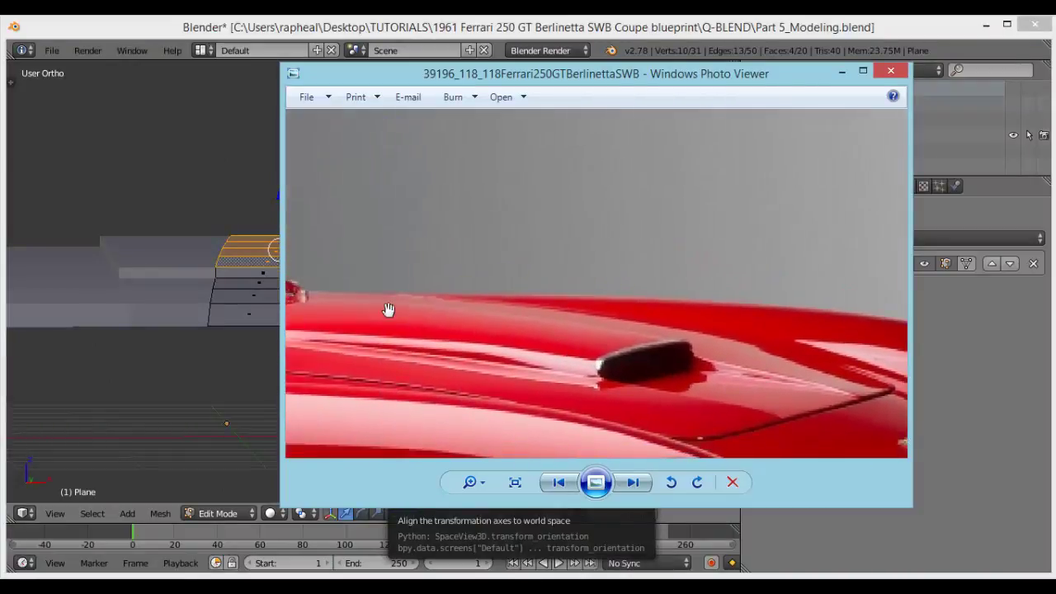
drag(365, 340, 432, 353)
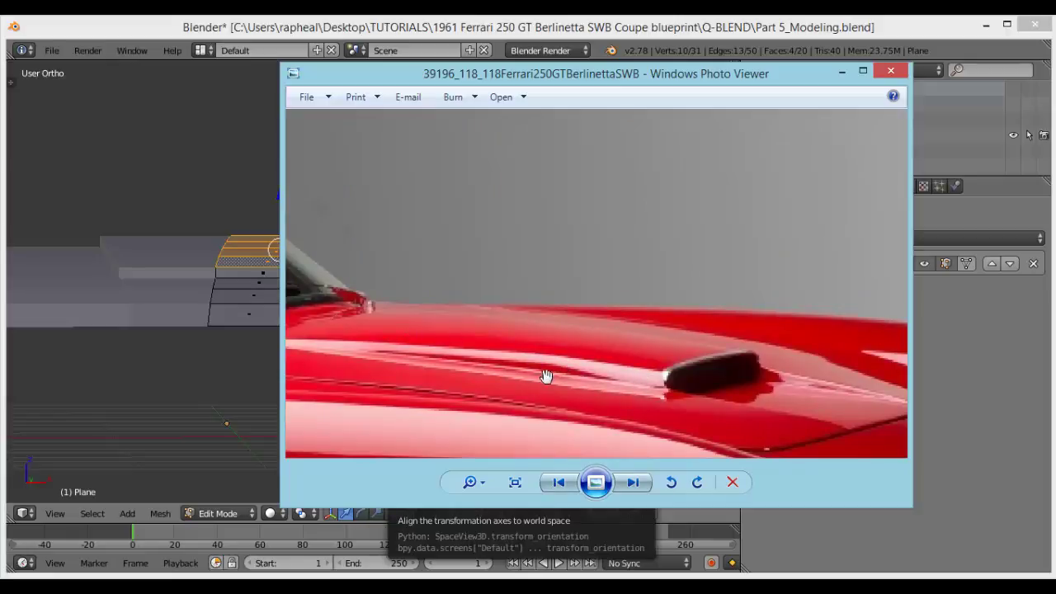
click(841, 71)
middle_drag(478, 255, 427, 270)
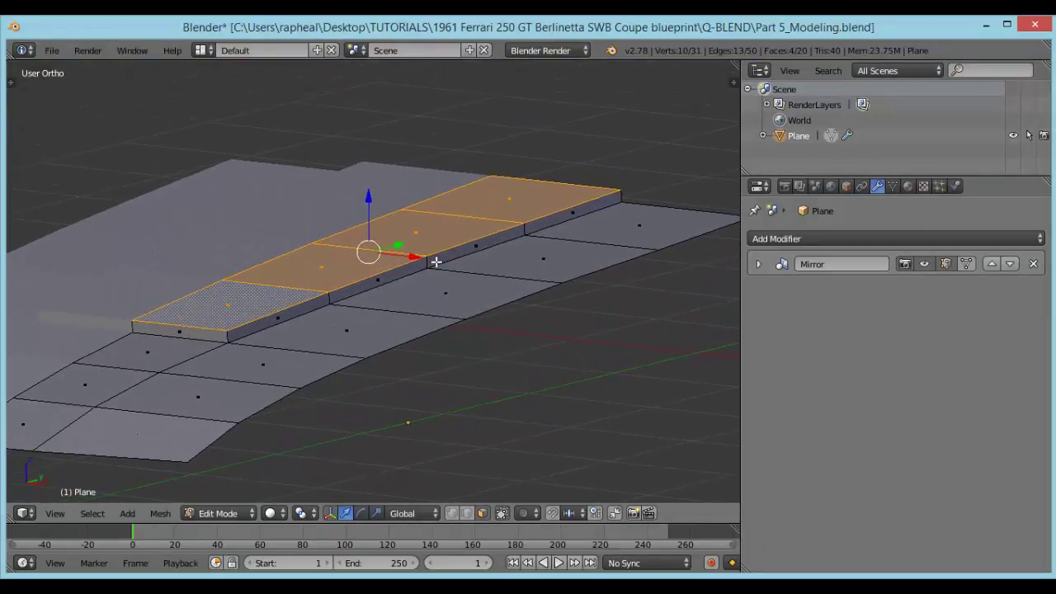
shift+middle_drag(410, 281, 448, 278)
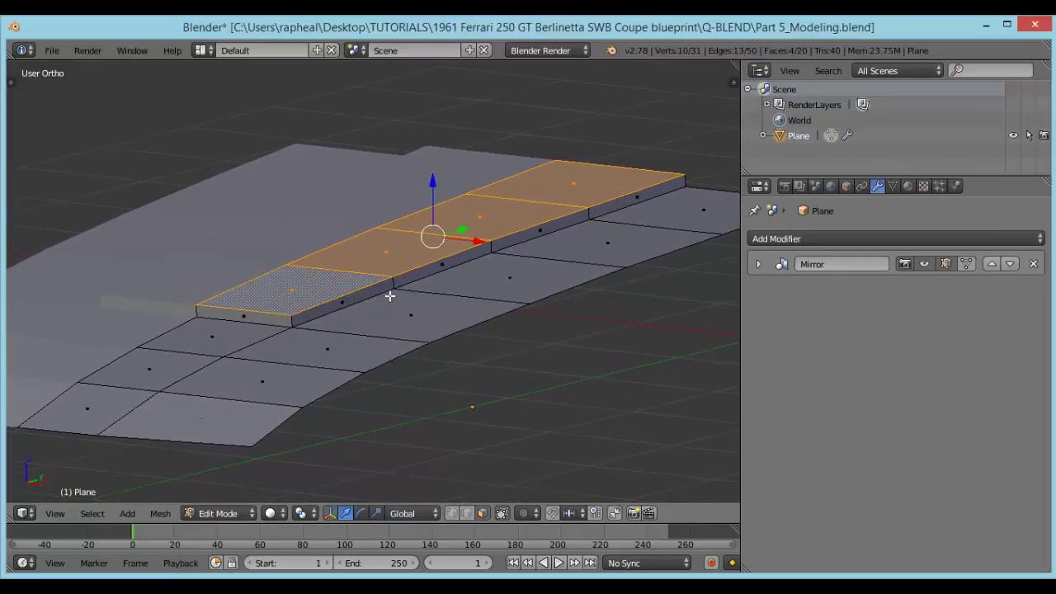
middle_drag(389, 295, 332, 288)
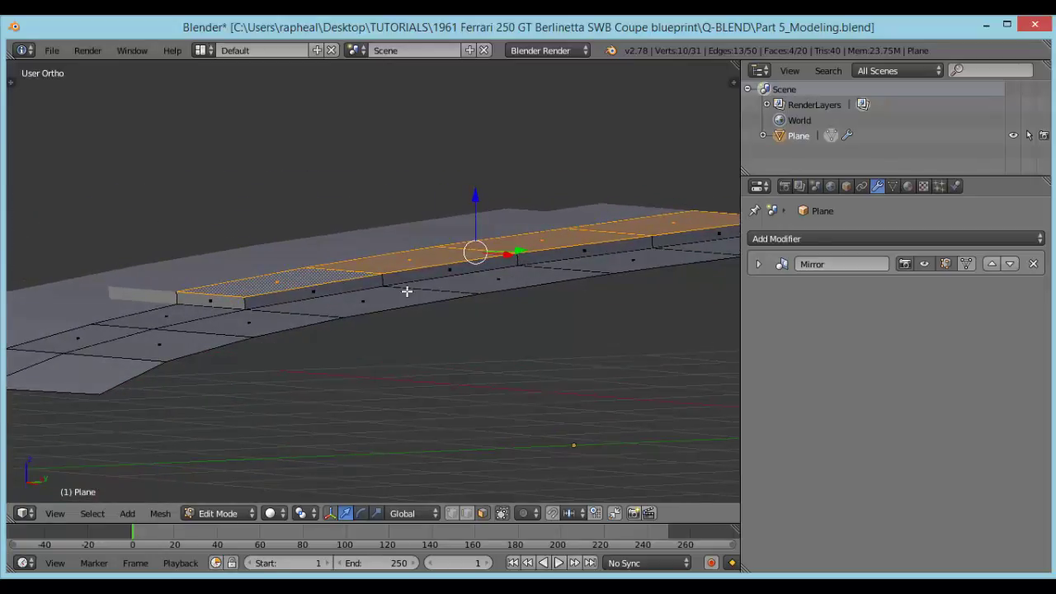
middle_drag(407, 291, 436, 295)
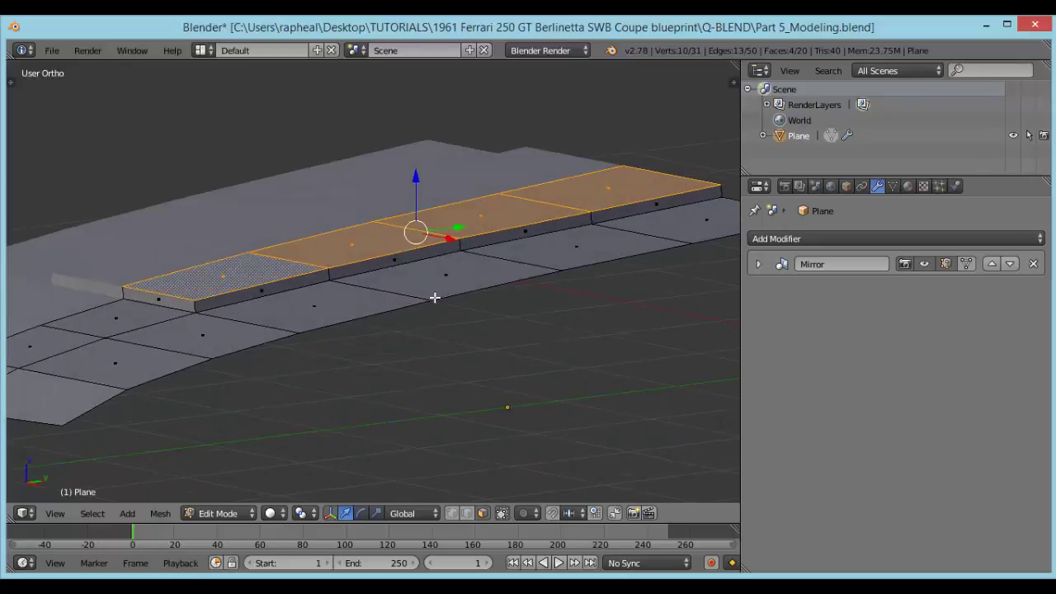
Switch to vertex selection and lower the raised strip's two rearmost top vertices along Z toward the hood surface in the side view.
click(450, 513)
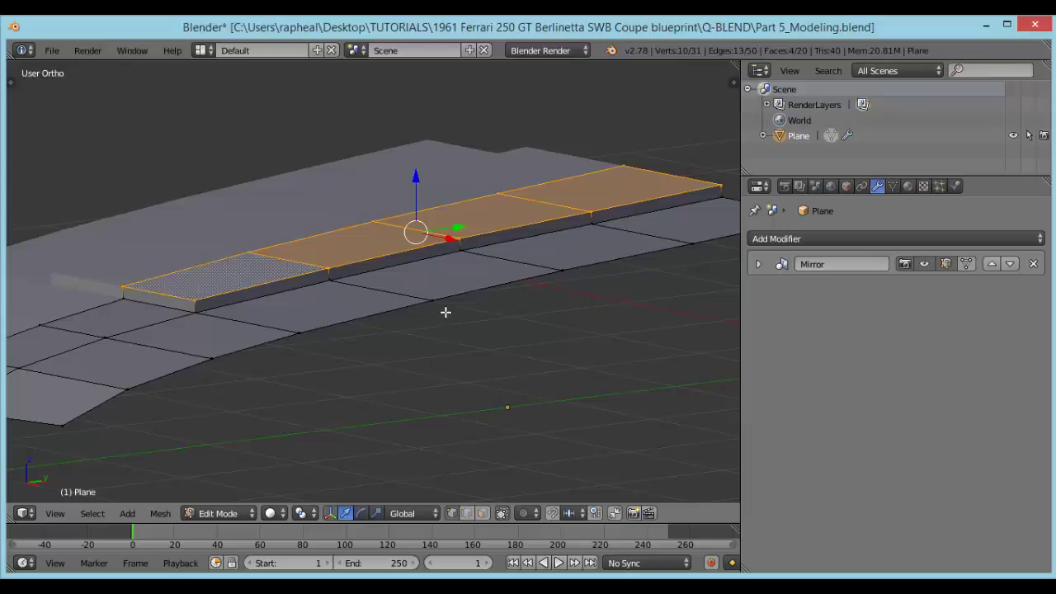
middle_drag(446, 312, 396, 327)
key(KP_3)
scroll(467, 325, down, 4)
scroll(494, 279, up, 3)
scroll(494, 278, up, 2)
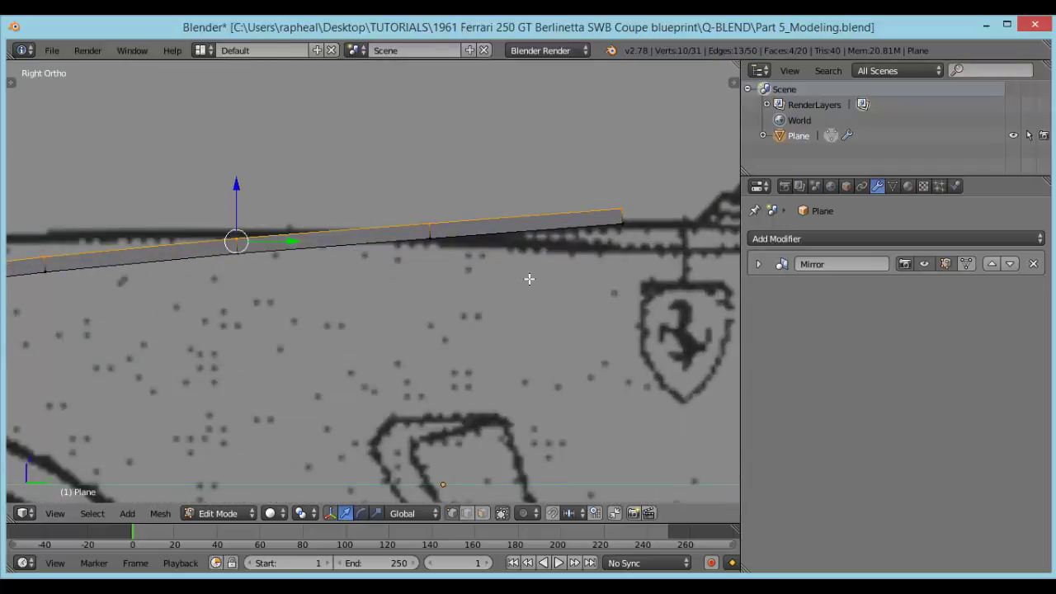
shift+middle_drag(626, 221, 487, 236)
scroll(489, 234, up, 4)
mouse_move(570, 182)
shift+middle_down()
mouse_move(455, 212)
mouse_move(485, 219)
shift+middle_up()
key(z)
key(a)
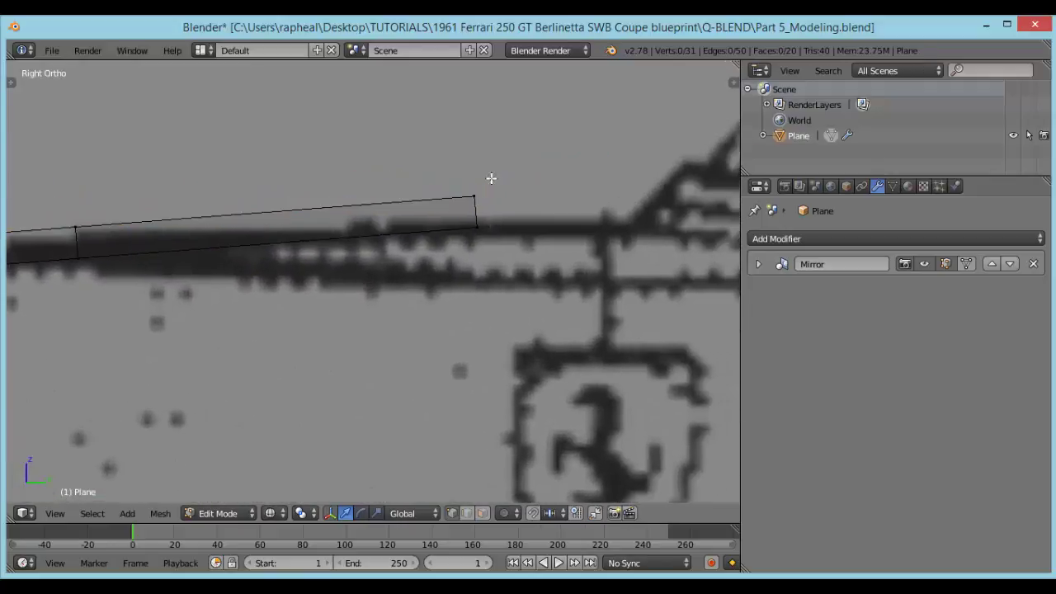
drag(476, 158, 481, 182)
Fine-tune the raised strip's two rear top vertices along Y and Z until they meet the hood's rear edge.
scroll(506, 261, up, 4)
shift+middle_drag(561, 190, 405, 215)
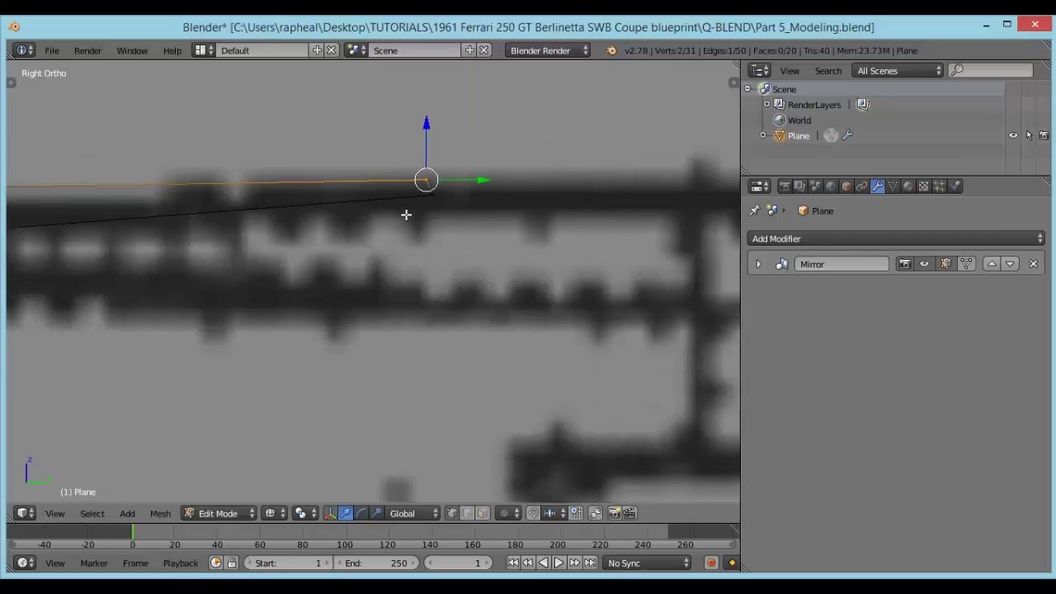
scroll(408, 212, up, 5)
shift+middle_drag(505, 103, 427, 236)
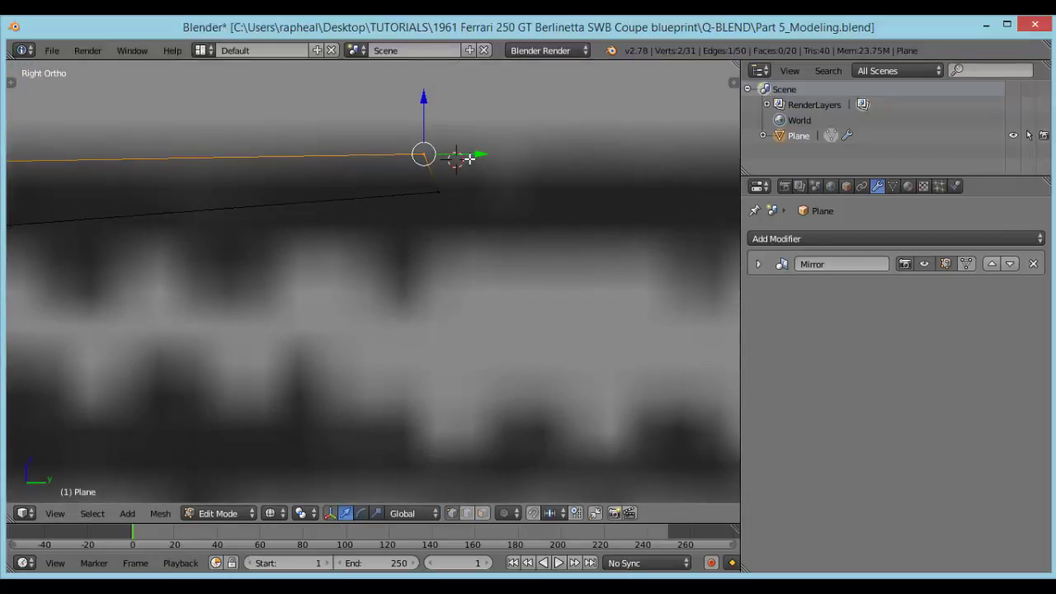
drag(469, 158, 492, 156)
drag(443, 122, 444, 145)
drag(490, 180, 486, 182)
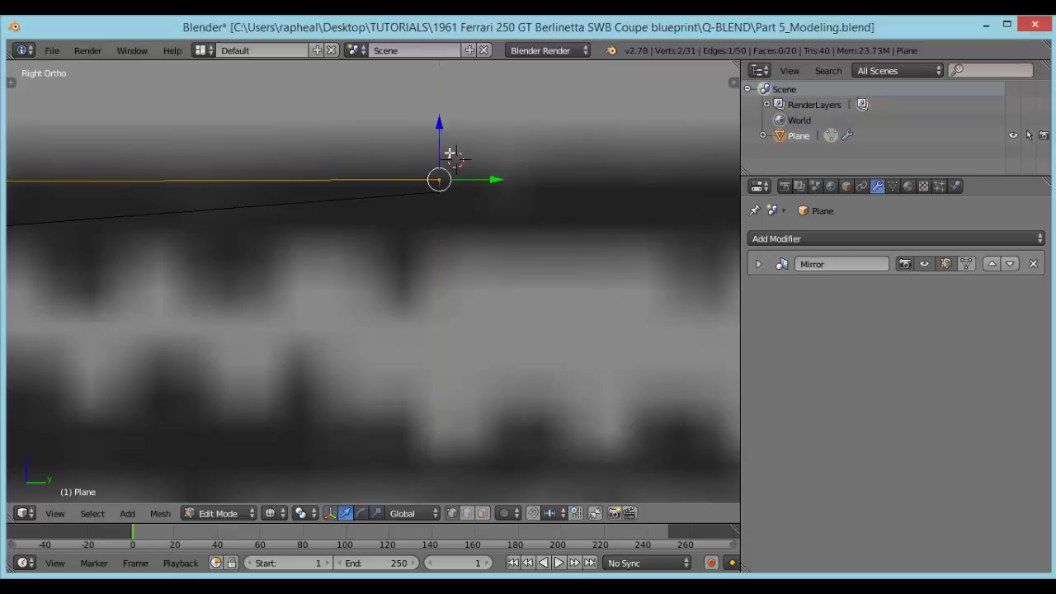
drag(439, 142, 448, 160)
middle_drag(448, 160, 569, 241)
scroll(351, 304, down, 3)
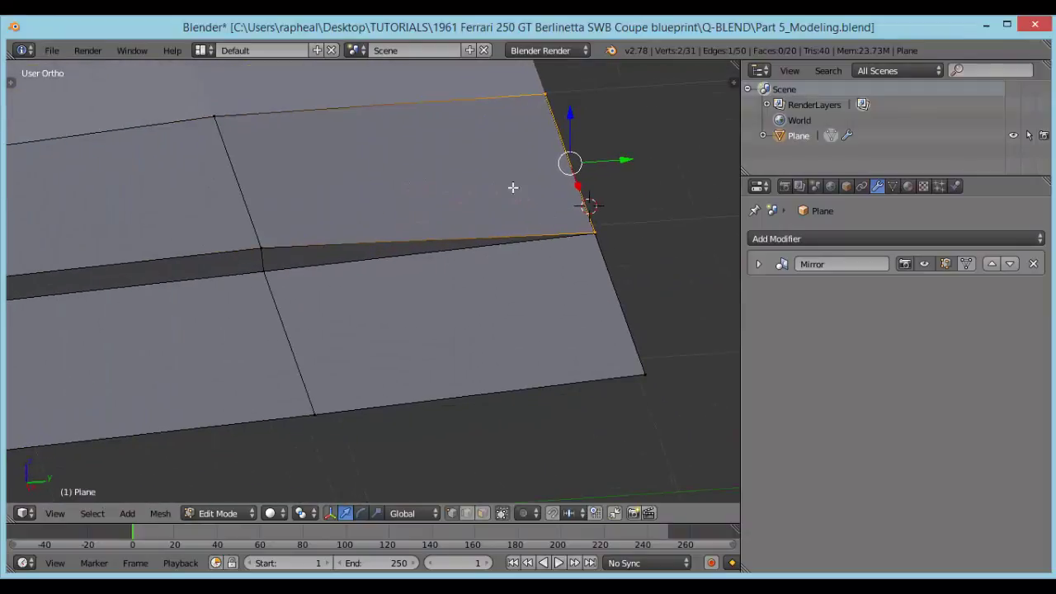
Lower the two top vertices in the raised strip's second row from the rear by about 0.05 along Z in the side view.
scroll(357, 240, down, 1)
shift+middle_drag(361, 258, 527, 259)
scroll(509, 201, down, 4)
middle_drag(461, 278, 461, 233)
shift+middle_drag(355, 255, 466, 251)
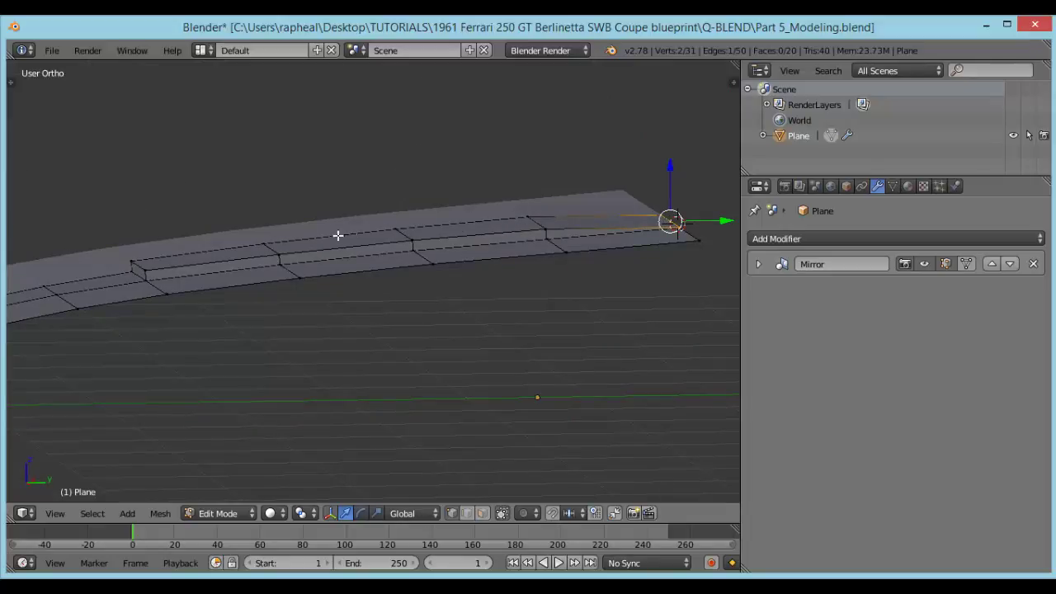
scroll(610, 212, up, 2)
scroll(490, 269, down, 2)
scroll(533, 207, up, 2)
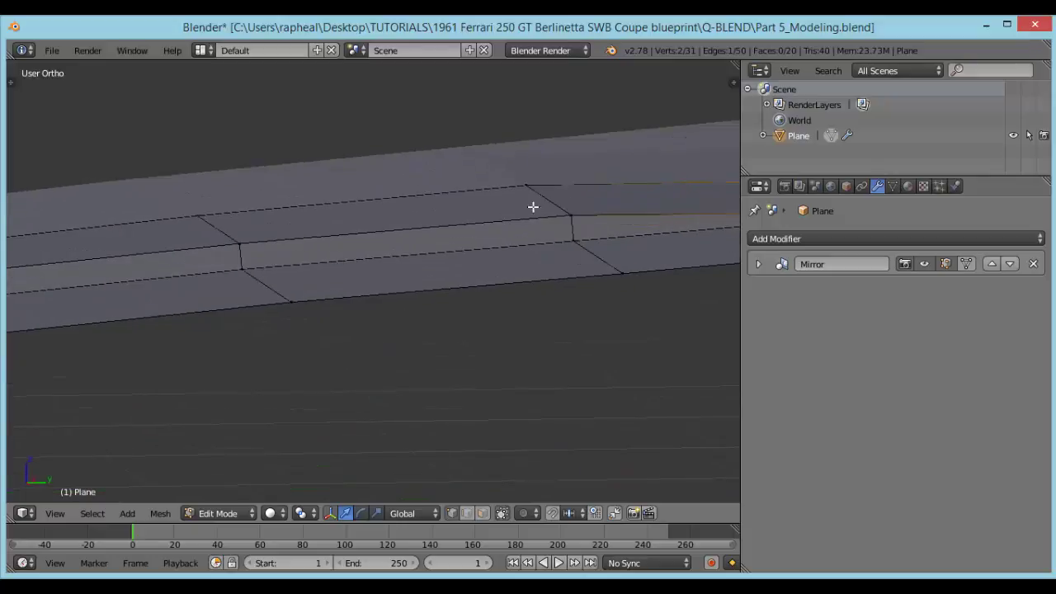
right_click(575, 213)
shift+right_click(527, 186)
key(KP_1)
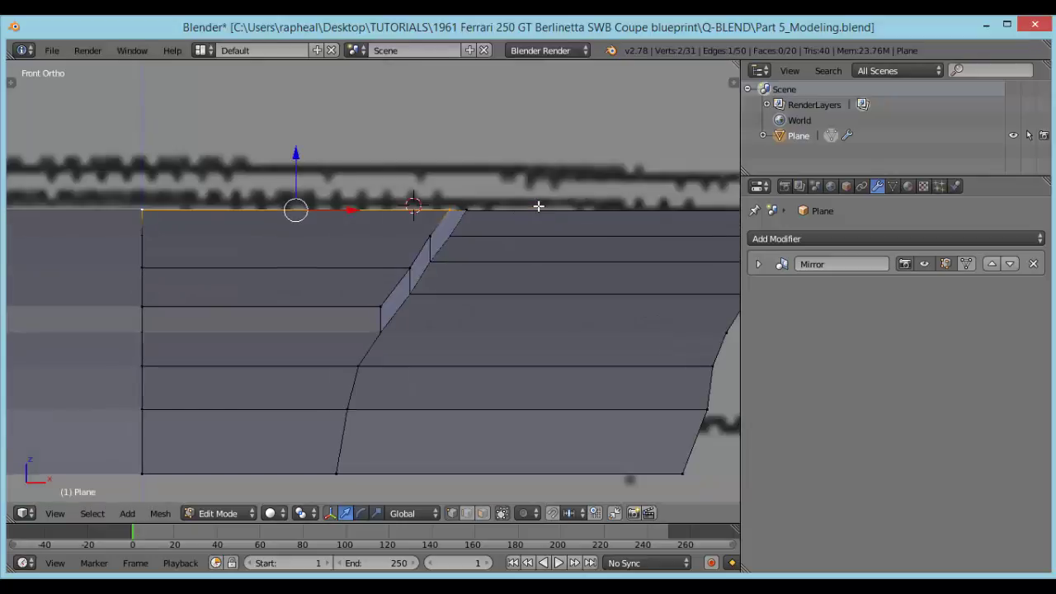
key(KP_3)
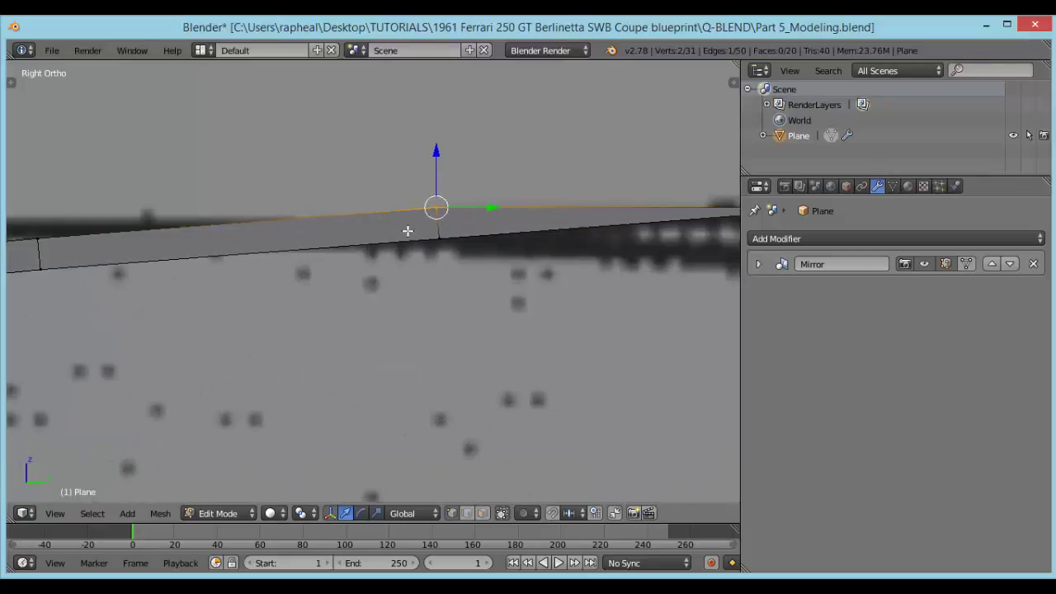
key(g)
key(z)
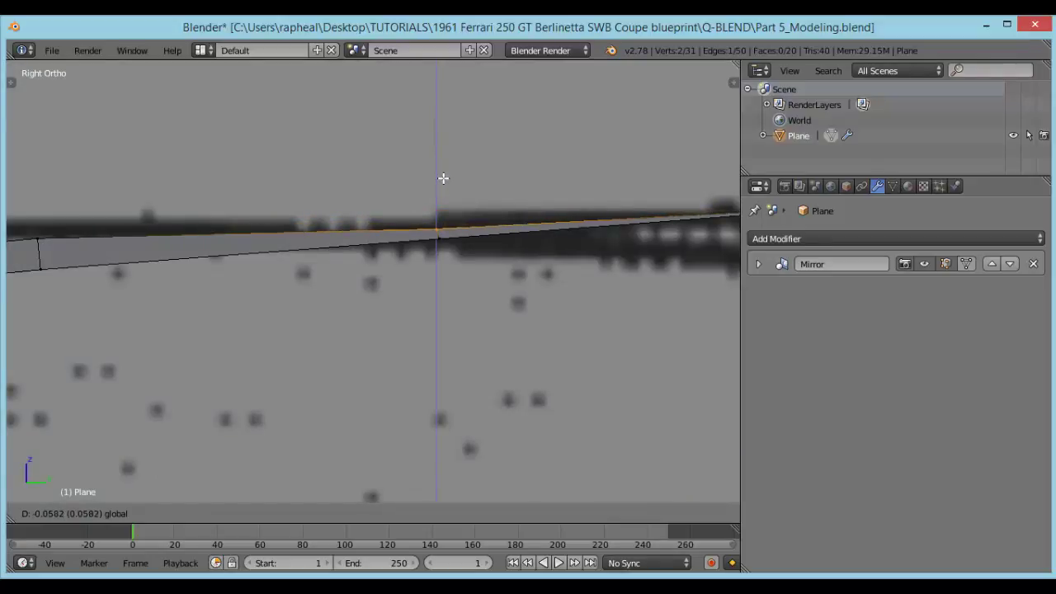
click(441, 174)
Return the hood to Object Mode with solid shading and view the tapered raised strip in perspective from the opposite side.
scroll(469, 205, down, 4)
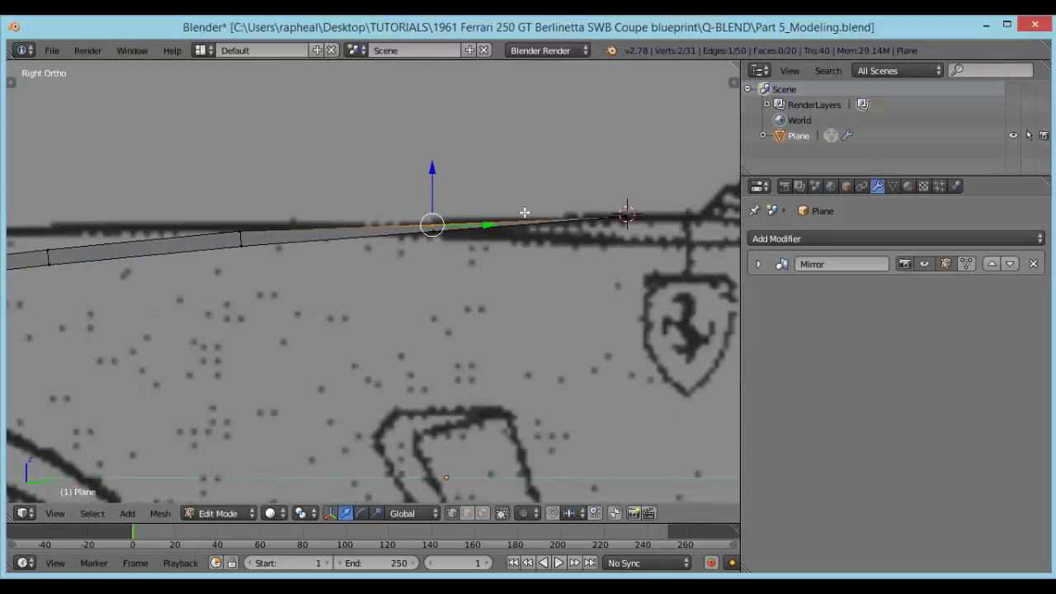
mouse_move(525, 213)
middle_down()
mouse_move(335, 275)
mouse_move(377, 302)
mouse_move(452, 283)
mouse_move(184, 280)
middle_up()
key(z)
key(z)
key(Tab)
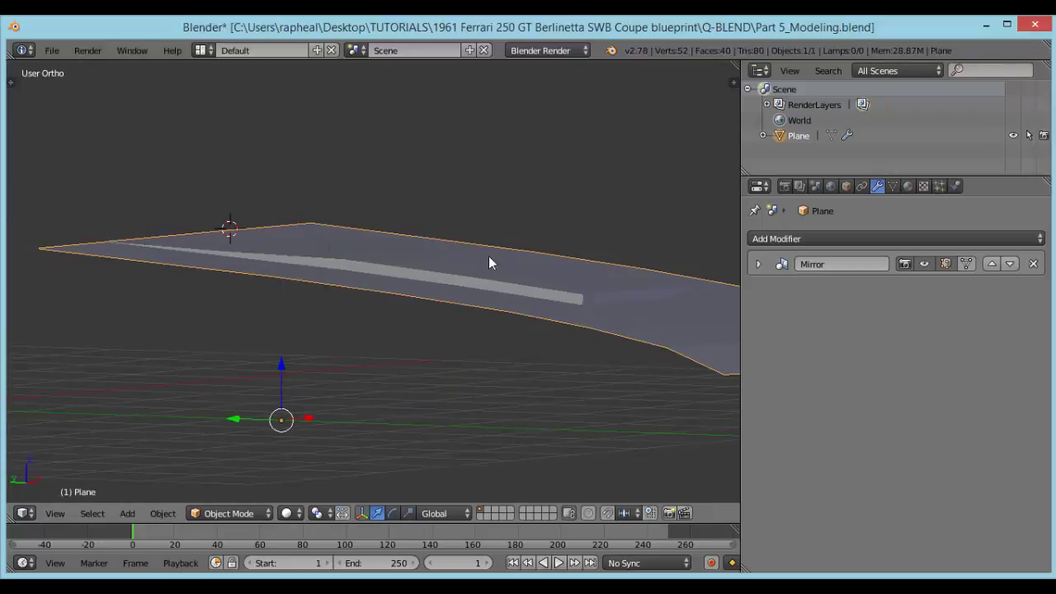
Extrude the front face of the hood's raised strip and push it back into the strip to start an air intake recess.
middle_drag(610, 299, 541, 297)
middle_drag(364, 273, 408, 299)
scroll(382, 268, up, 5)
key(Tab)
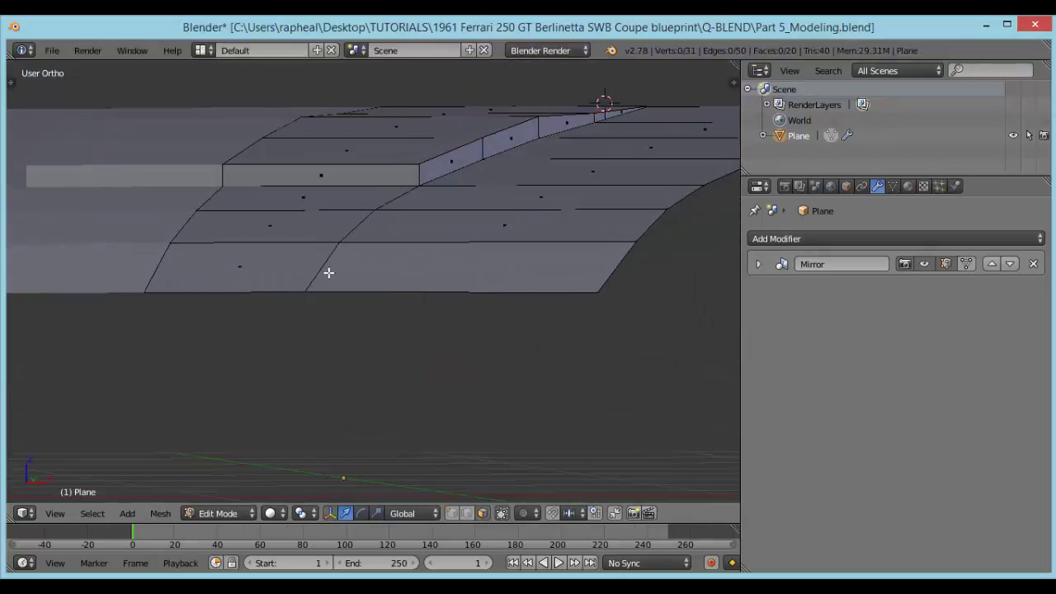
right_click(319, 175)
middle_drag(316, 174, 257, 218)
key(e)
click(393, 238)
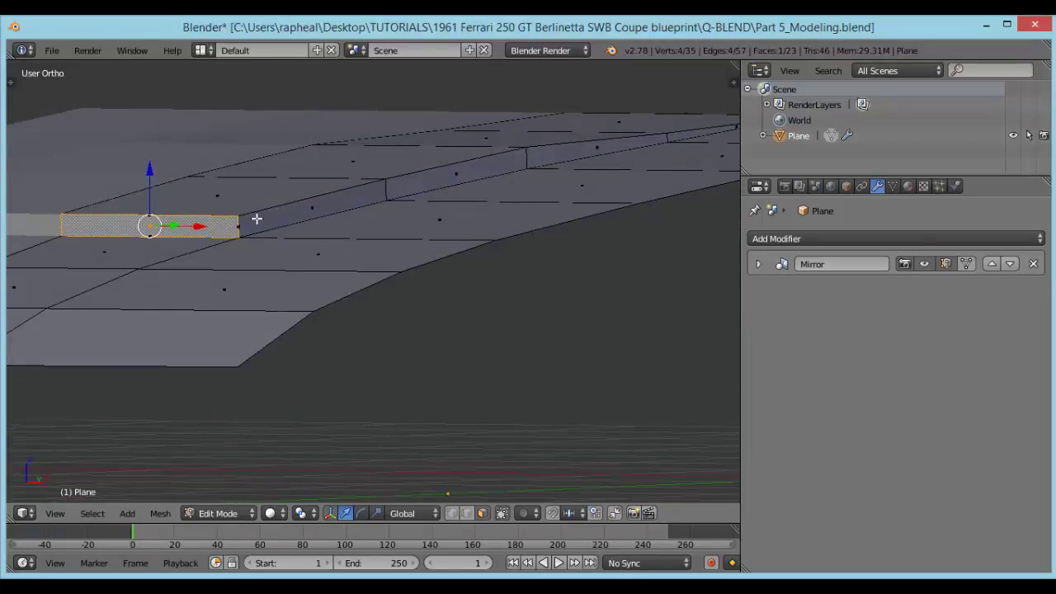
middle_drag(350, 188, 343, 234)
key(g)
click(244, 302)
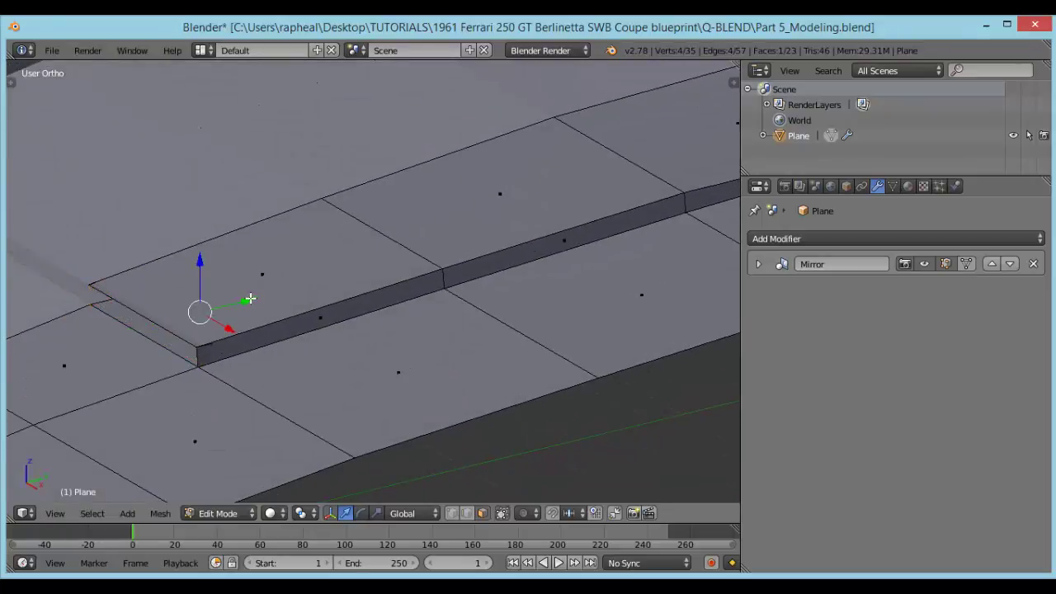
Scale down the recessed intake face and raise it along Z in the side view so it sits within the raised strip.
key(KP_3)
shift+middle_drag(230, 216, 354, 272)
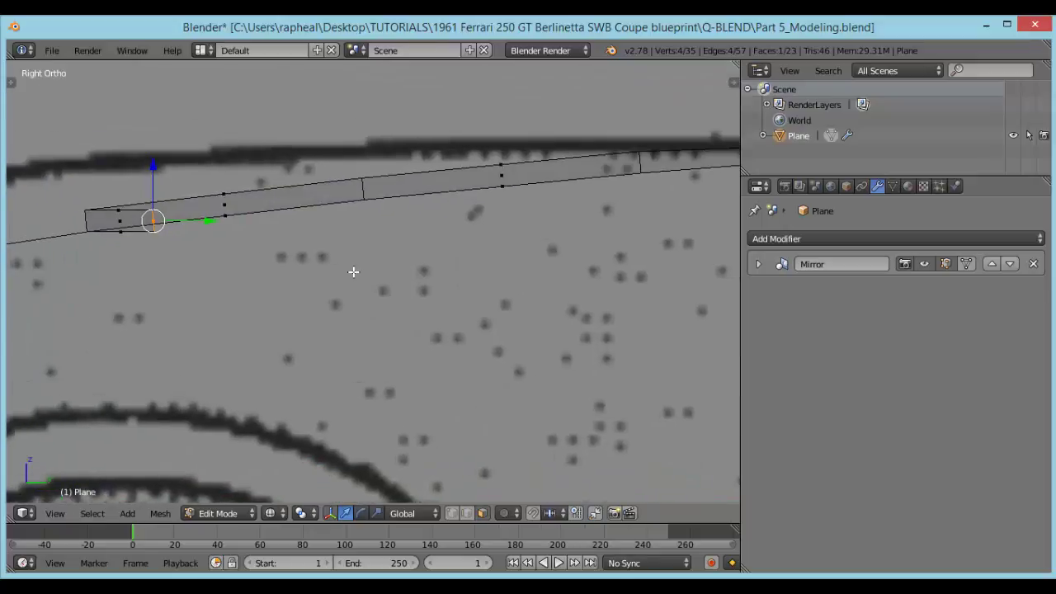
shift+middle_drag(262, 276, 404, 324)
scroll(335, 281, up, 4)
key(z)
key(s)
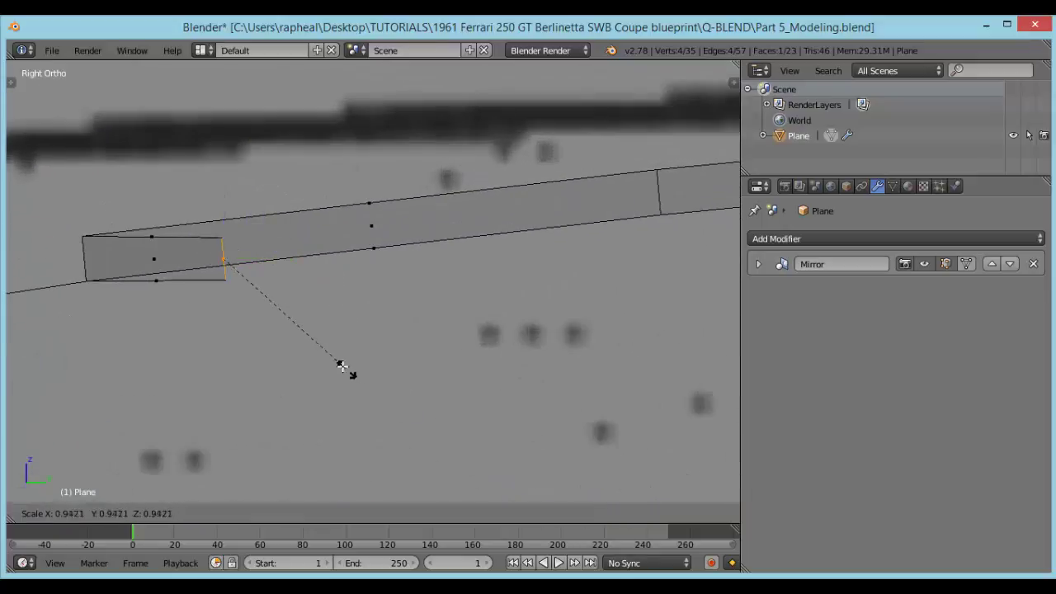
click(266, 261)
drag(223, 217, 223, 205)
mouse_move(270, 247)
mouse_down()
mouse_move(363, 233)
mouse_move(317, 203)
mouse_up()
key(z)
mouse_move(317, 203)
middle_down()
mouse_move(337, 273)
mouse_move(299, 308)
mouse_move(355, 290)
mouse_move(525, 292)
mouse_move(438, 309)
middle_up()
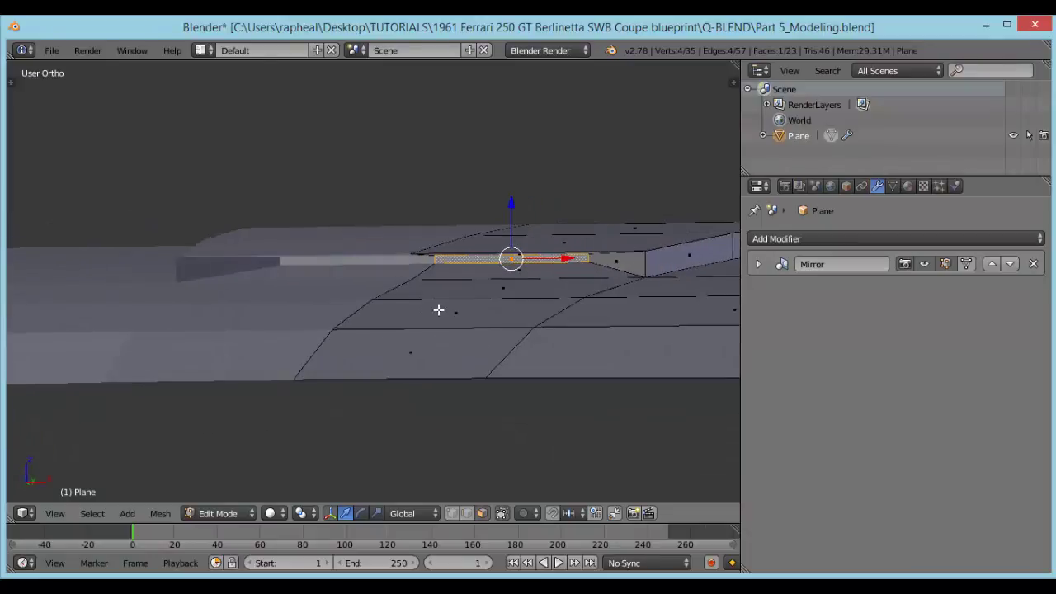
Enlarge the recessed intake face in several uniform scaling passes, checking its fit against the strip from the side.
key(s)
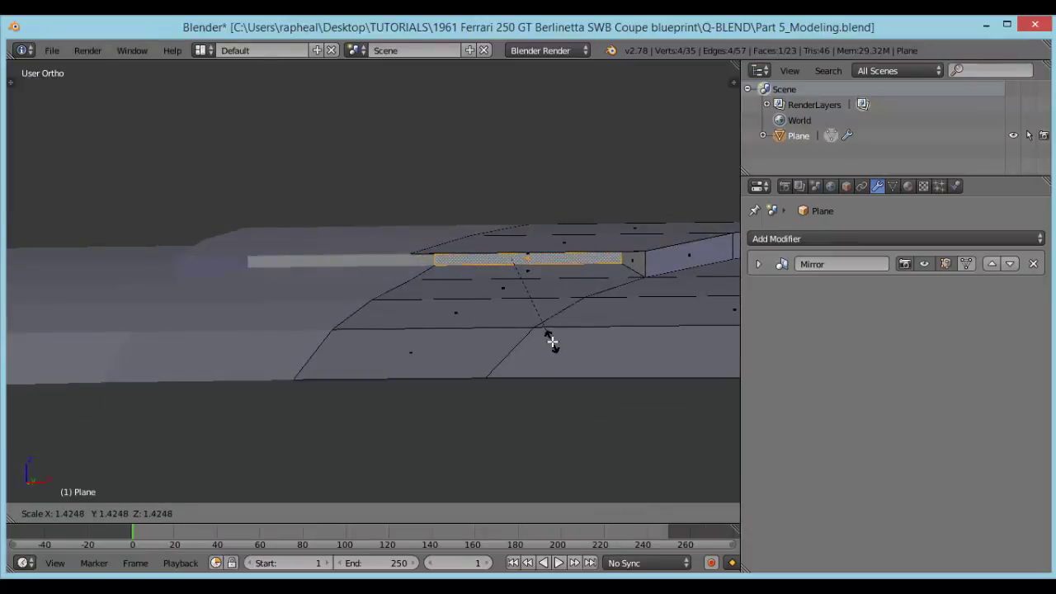
click(560, 345)
mouse_move(558, 347)
middle_down()
mouse_move(481, 328)
mouse_move(530, 328)
mouse_move(546, 347)
mouse_move(549, 337)
middle_up()
key(s)
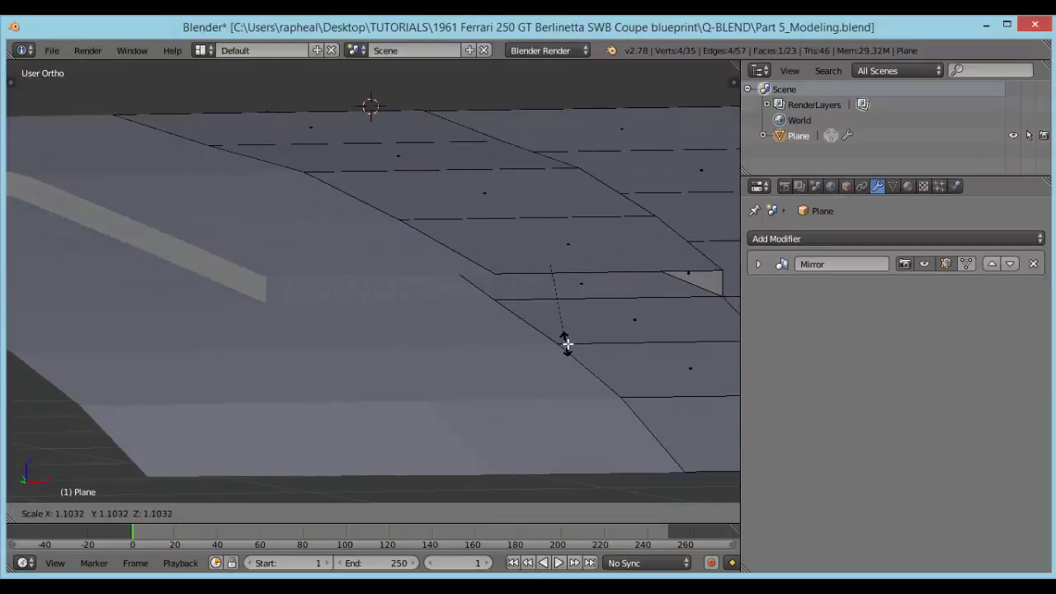
click(571, 345)
key(z)
middle_drag(575, 342, 437, 304)
key(KP_3)
scroll(430, 301, up, 2)
key(s)
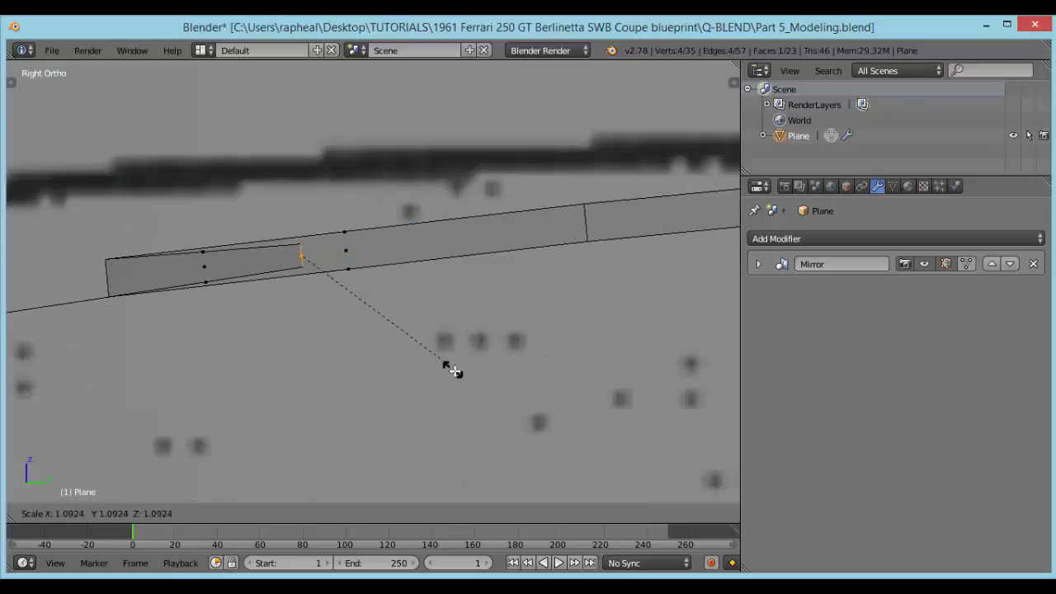
click(467, 399)
Adjust the height of the recessed intake face by scaling it along Z.
mouse_move(306, 316)
middle_down()
mouse_move(421, 309)
mouse_move(489, 327)
mouse_move(523, 314)
mouse_move(499, 308)
mouse_move(571, 323)
middle_up()
scroll(422, 300, down, 2)
key(z)
key(s)
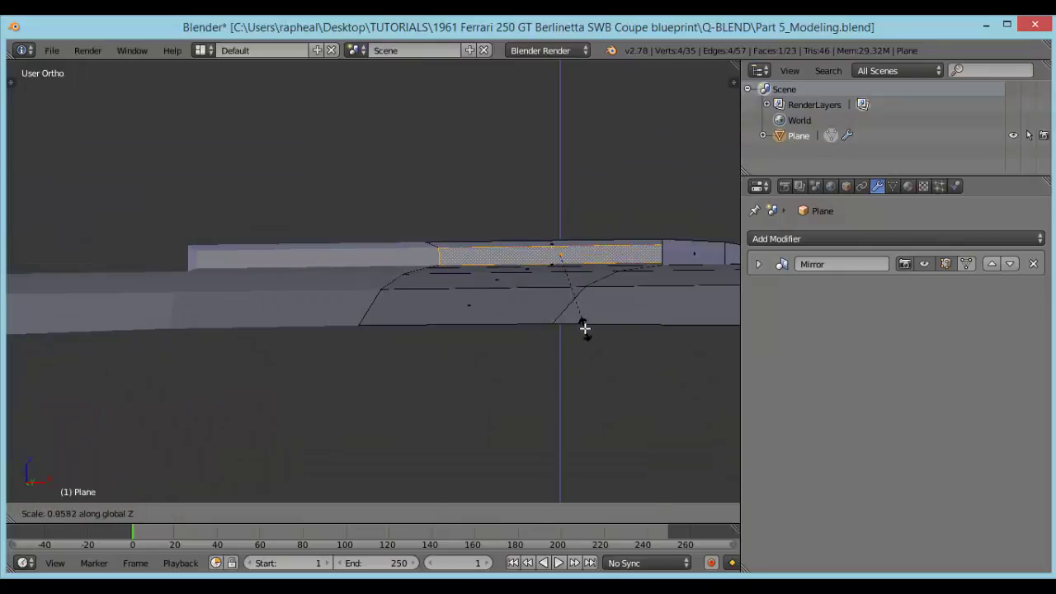
click(584, 328)
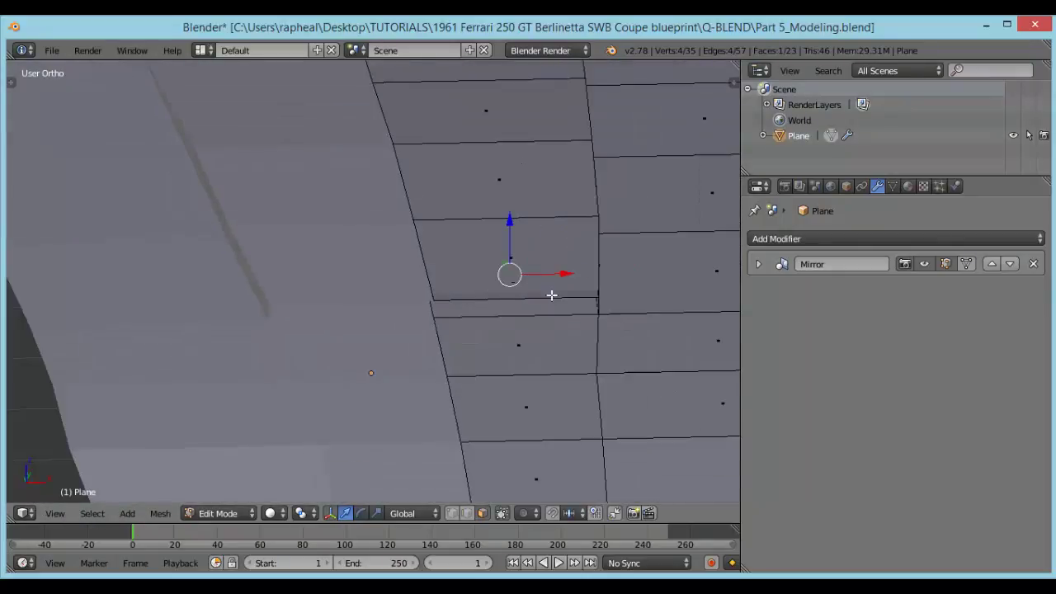
middle_drag(552, 295, 502, 314)
key(s)
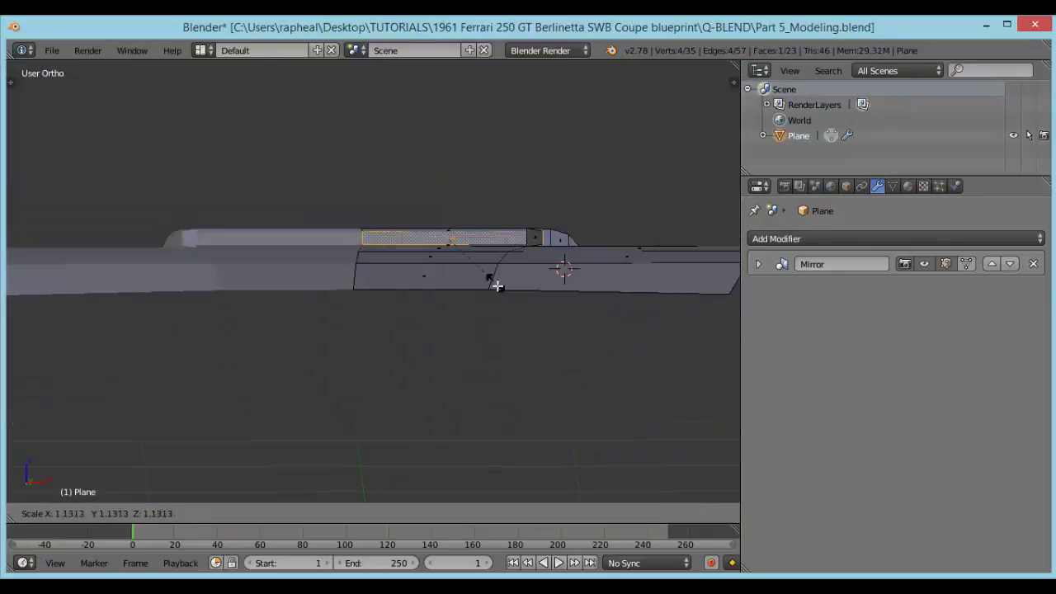
key(z)
click(494, 283)
Fine-tune the width of the recessed intake face by scaling it along X.
middle_drag(486, 269, 508, 226)
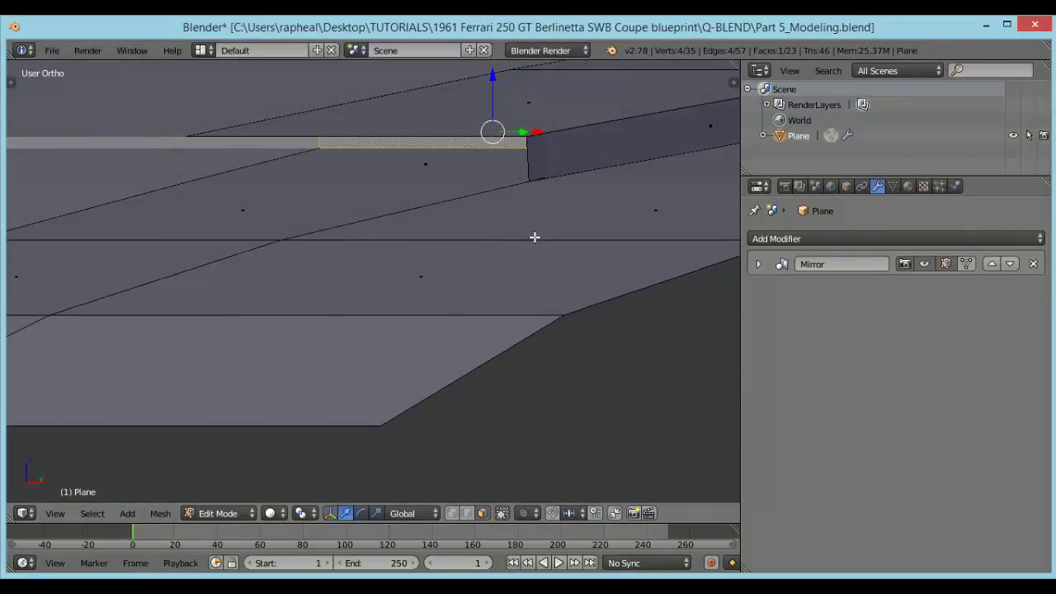
key(s)
key(x)
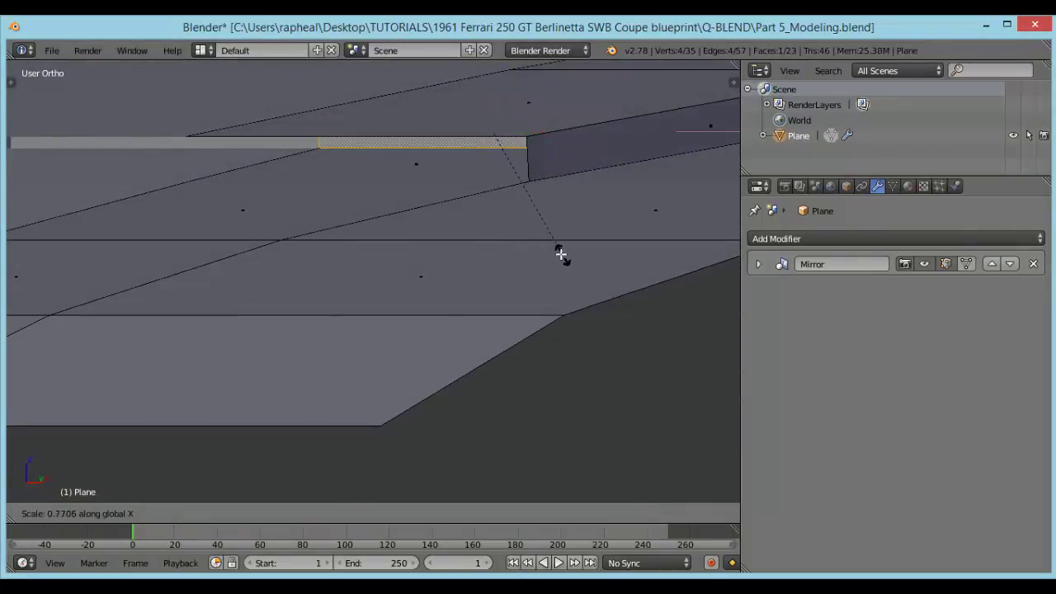
click(532, 247)
middle_drag(525, 245, 544, 284)
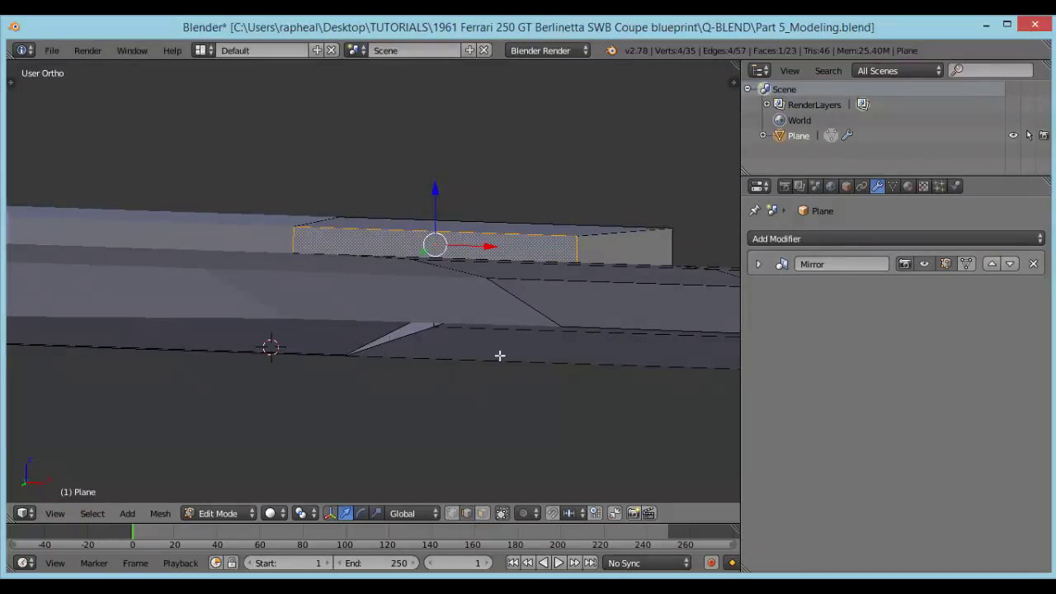
Select the top and outer side edges of the intake opening and extrude them slightly inward by scaling to form a lip.
alt+right_click(424, 221)
middle_drag(462, 250, 470, 298)
right_click(644, 277)
shift+right_click(524, 259)
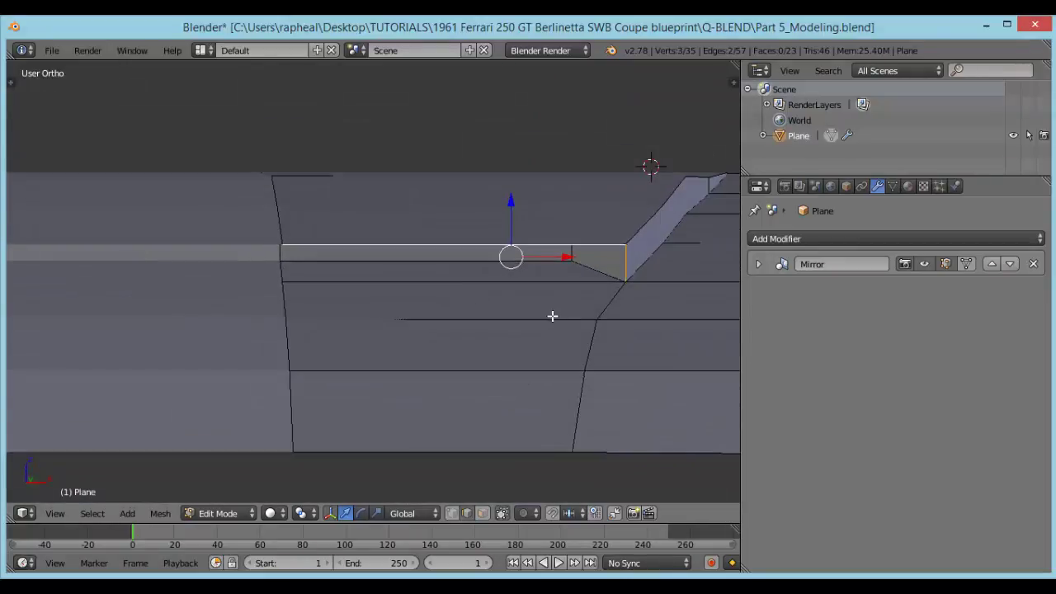
key(e)
right_click(520, 321)
key(s)
click(590, 333)
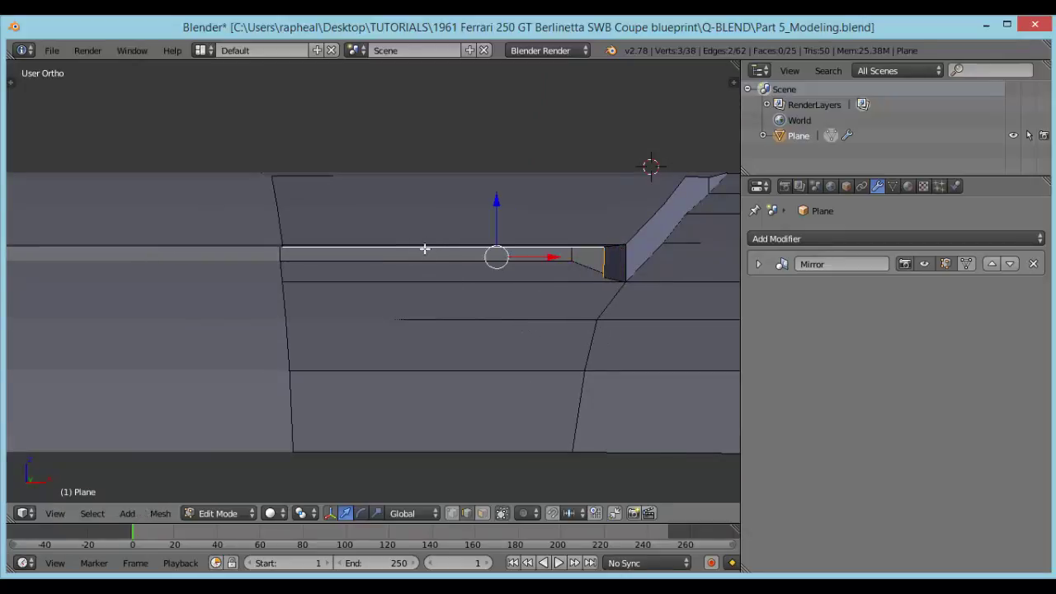
Even out the intake lip by lowering its inner top edge, shifting the inner side edge outward and adjusting its lower vertex along Z.
drag(442, 204, 446, 211)
right_click(599, 270)
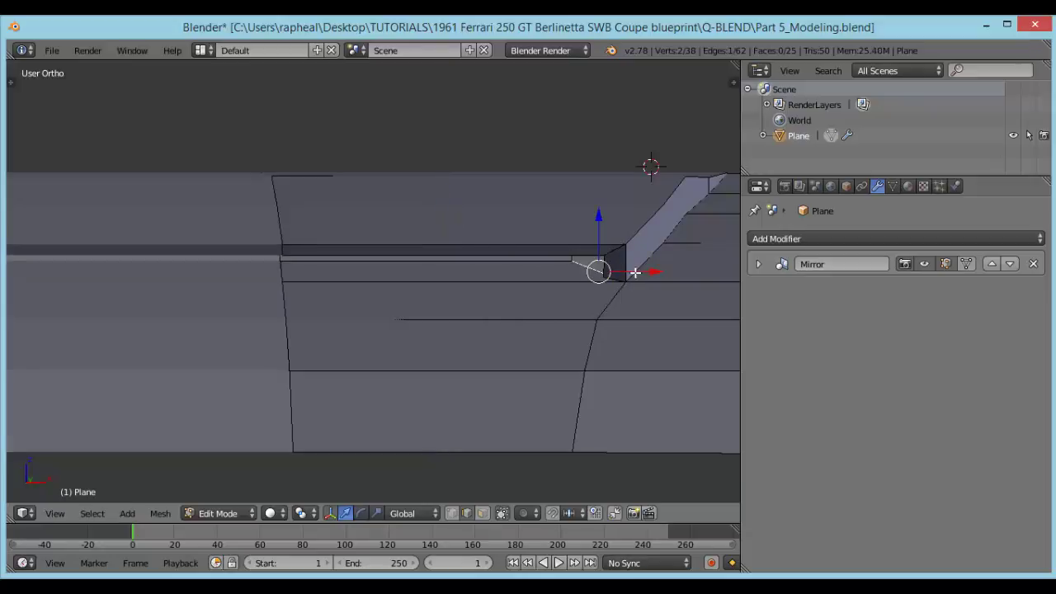
drag(640, 265, 649, 265)
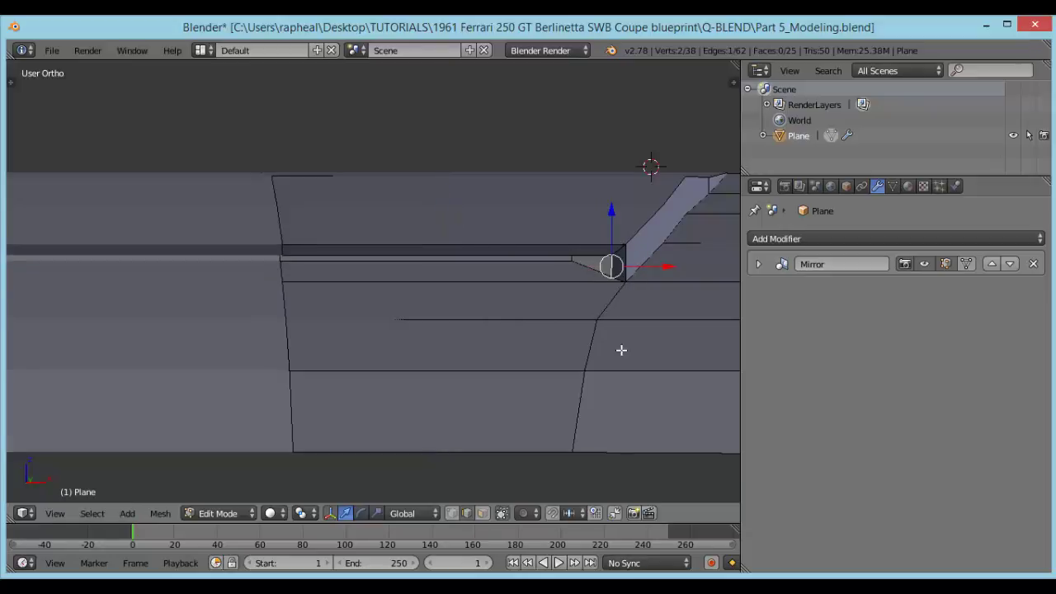
shift+middle_drag(674, 301, 505, 273)
scroll(641, 274, up, 4)
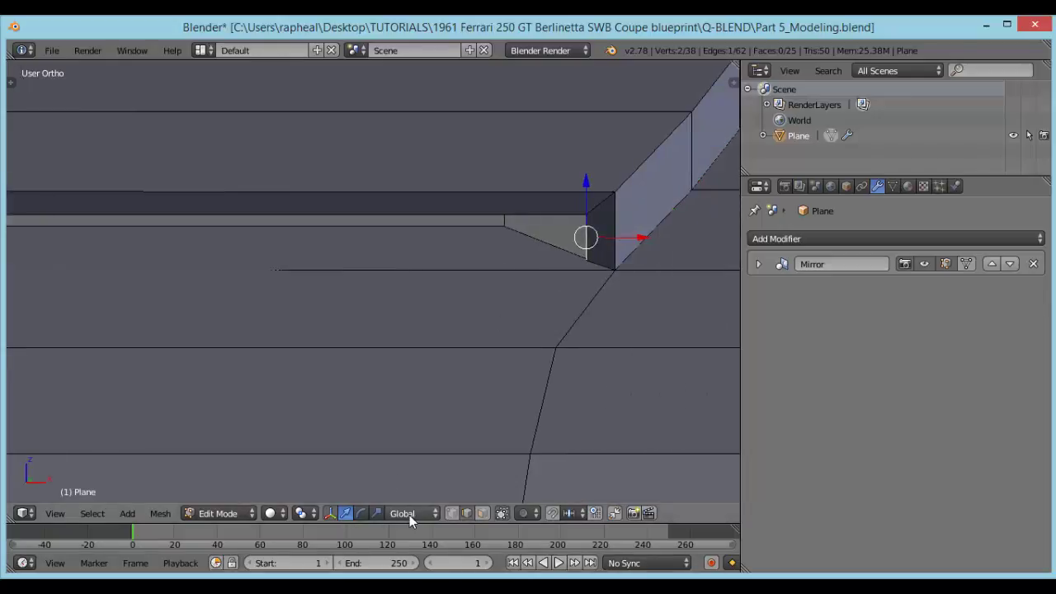
click(452, 512)
right_click(587, 267)
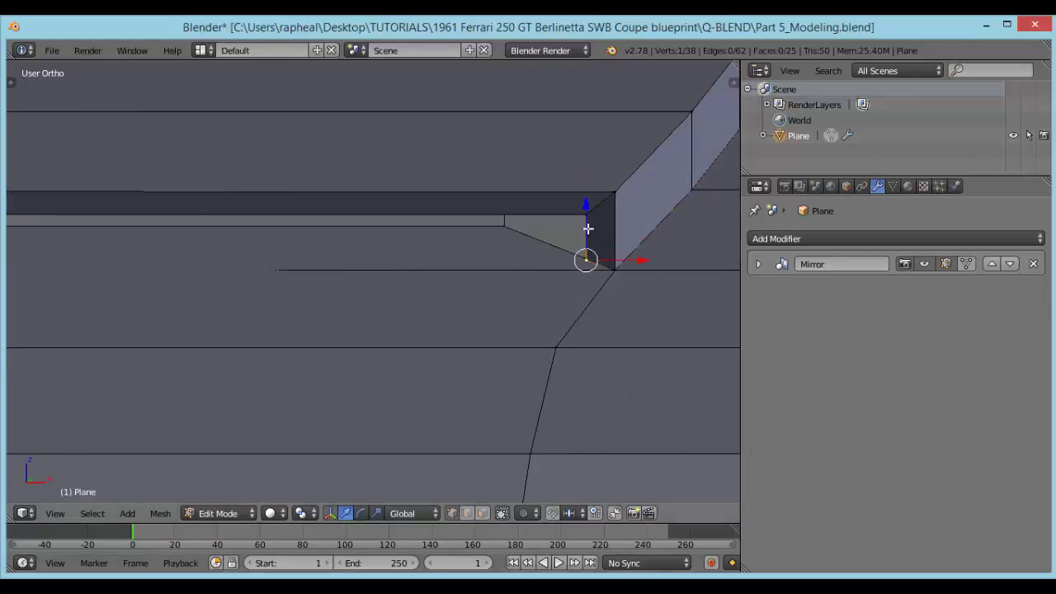
key(g)
key(z)
click(587, 233)
Extrude the lip's inner edges again, push them back along Y by about 0.12 into the intake and adjust them along X.
middle_drag(587, 233, 555, 306)
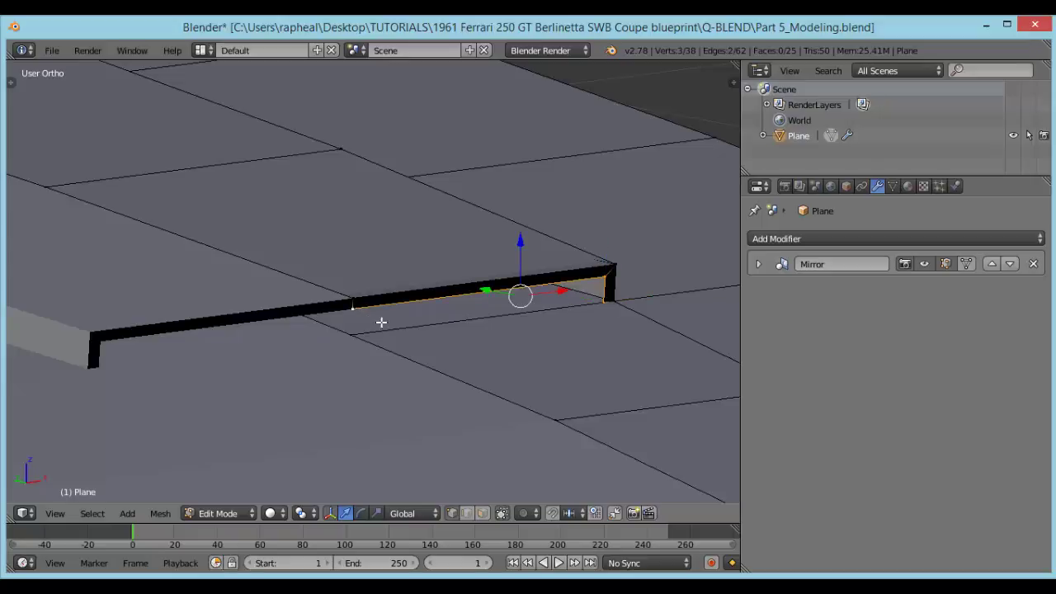
middle_drag(484, 317, 608, 349)
key(e)
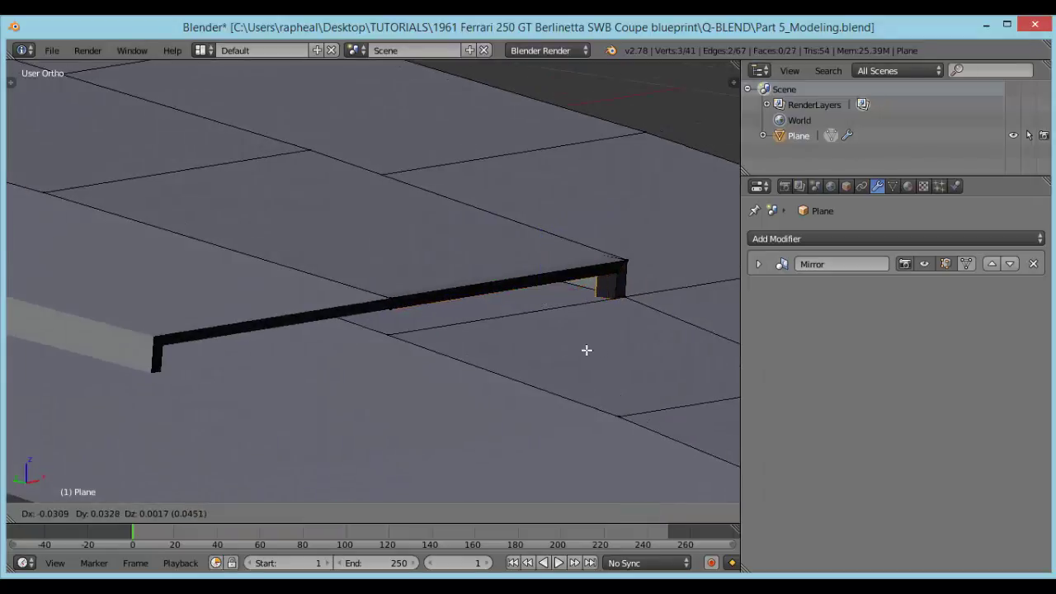
click(589, 351)
key(g)
key(y)
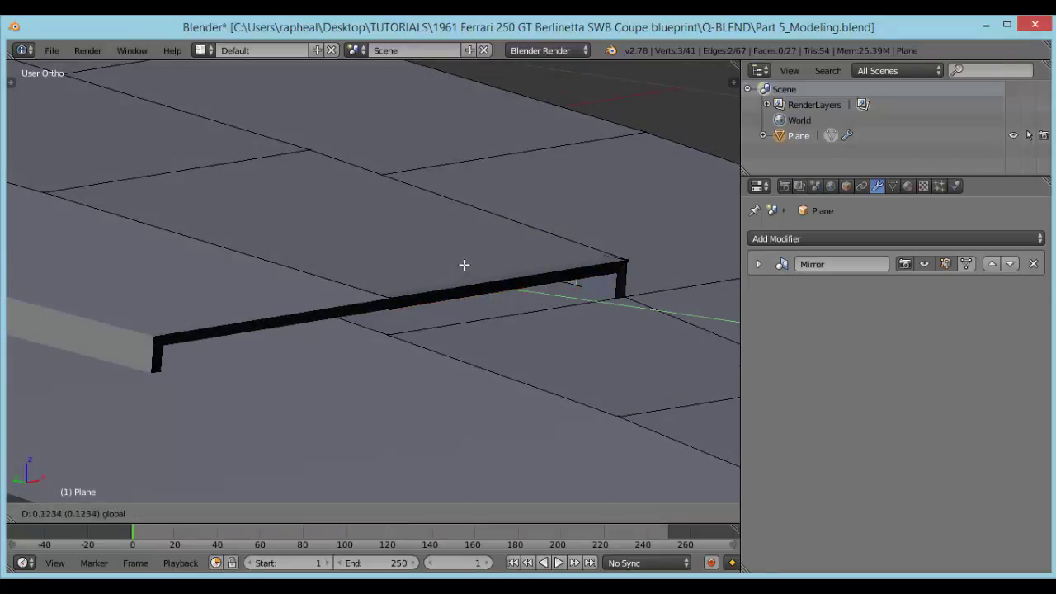
click(466, 269)
mouse_move(466, 269)
middle_down()
mouse_move(523, 285)
mouse_move(453, 264)
middle_up()
key(g)
key(x)
click(442, 279)
Recalculate the normals of the entire hood mesh and inspect the intake shading in Object Mode.
key(Tab)
middle_drag(481, 303, 329, 282)
key(Tab)
middle_drag(259, 292, 274, 303)
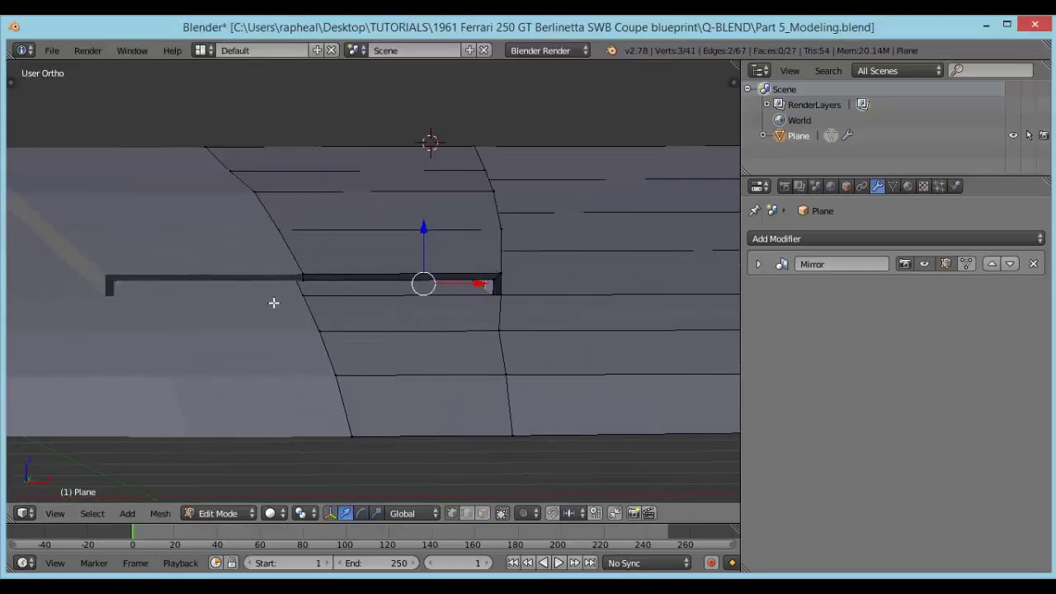
key(a)
key(ctrl+n)
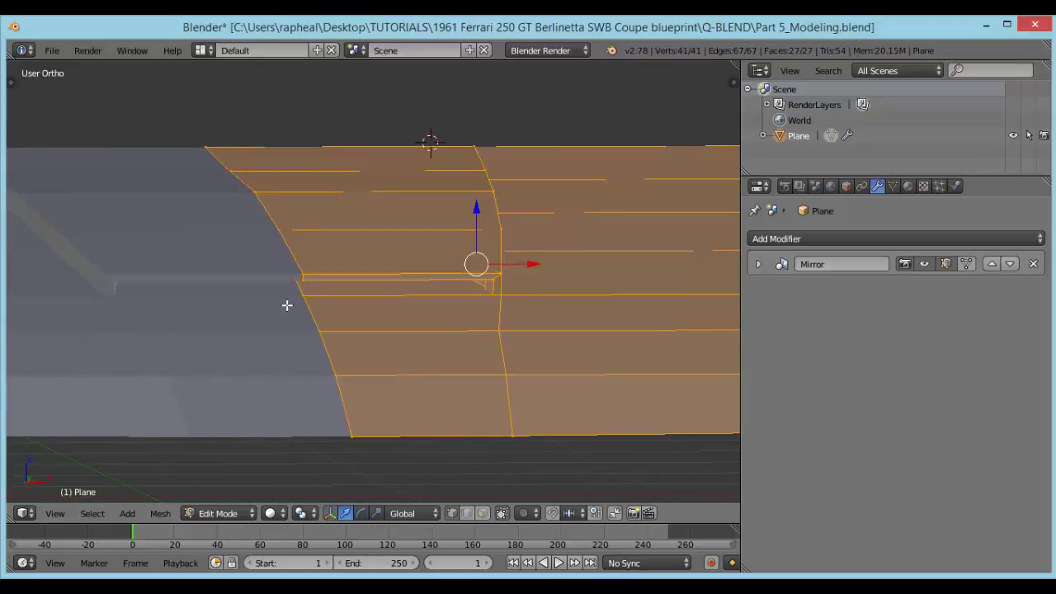
key(Tab)
scroll(322, 290, down, 1)
middle_drag(321, 290, 373, 328)
scroll(361, 275, down, 2)
scroll(374, 328, up, 2)
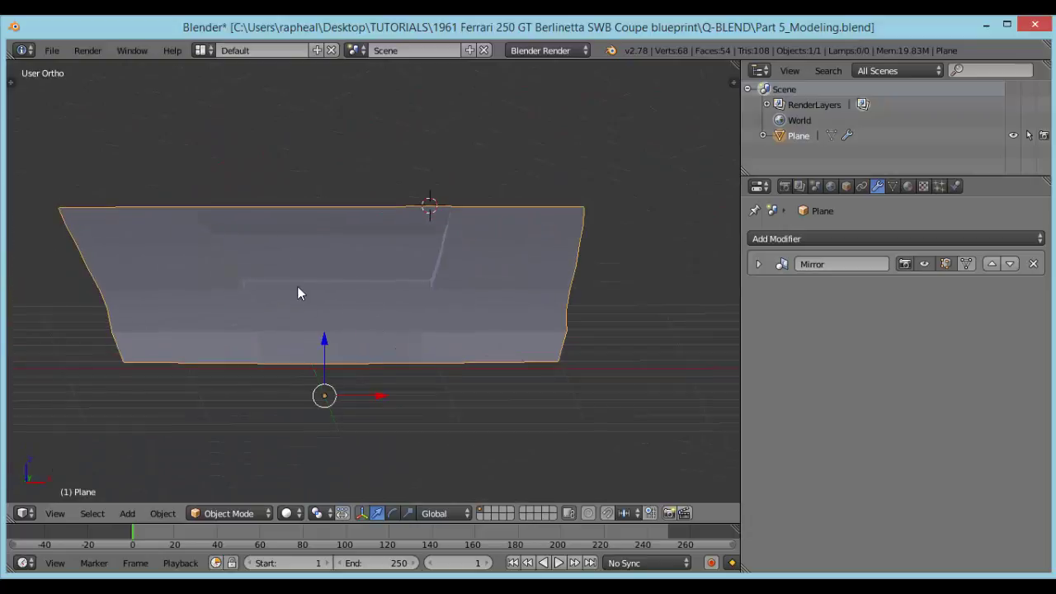
Examine the hood scoop and the surface ahead of it in the Ferrari reference photo in Windows Photo Viewer.
middle_drag(298, 288, 414, 310)
scroll(438, 317, up, 2)
key(Tab)
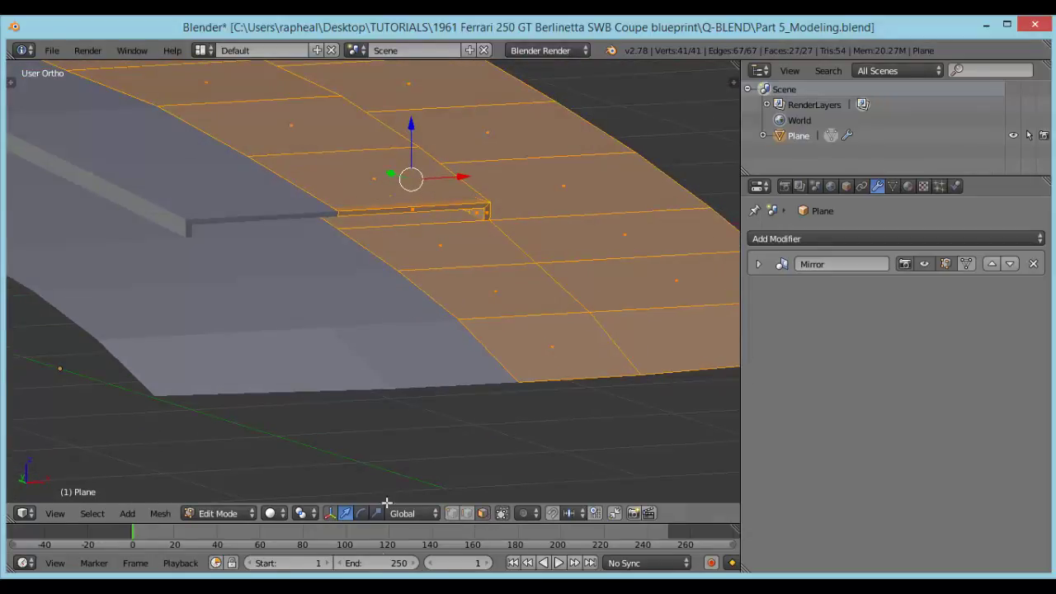
click(349, 545)
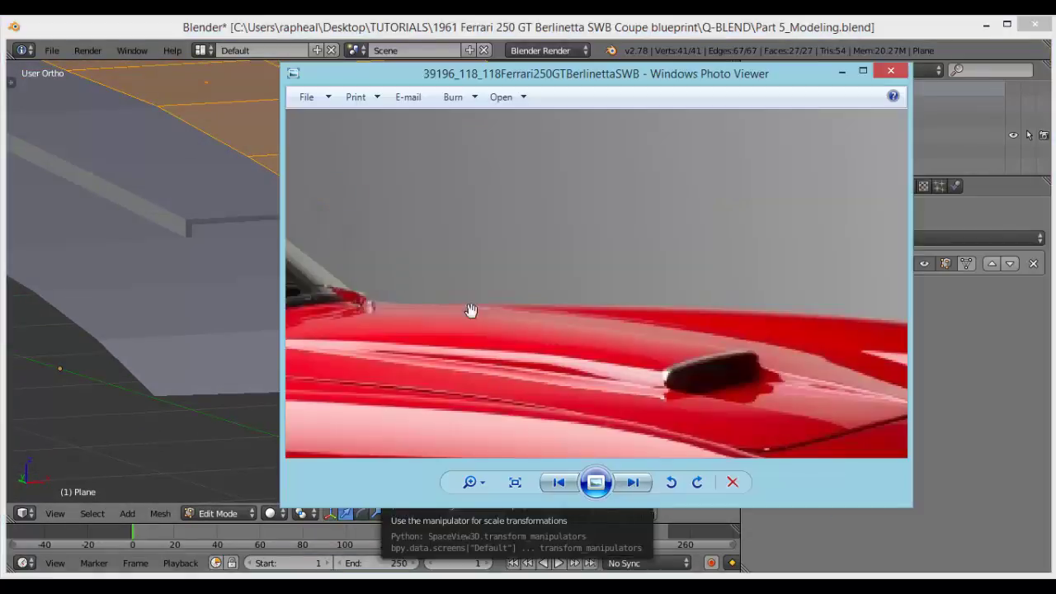
drag(609, 353, 458, 306)
drag(700, 393, 612, 318)
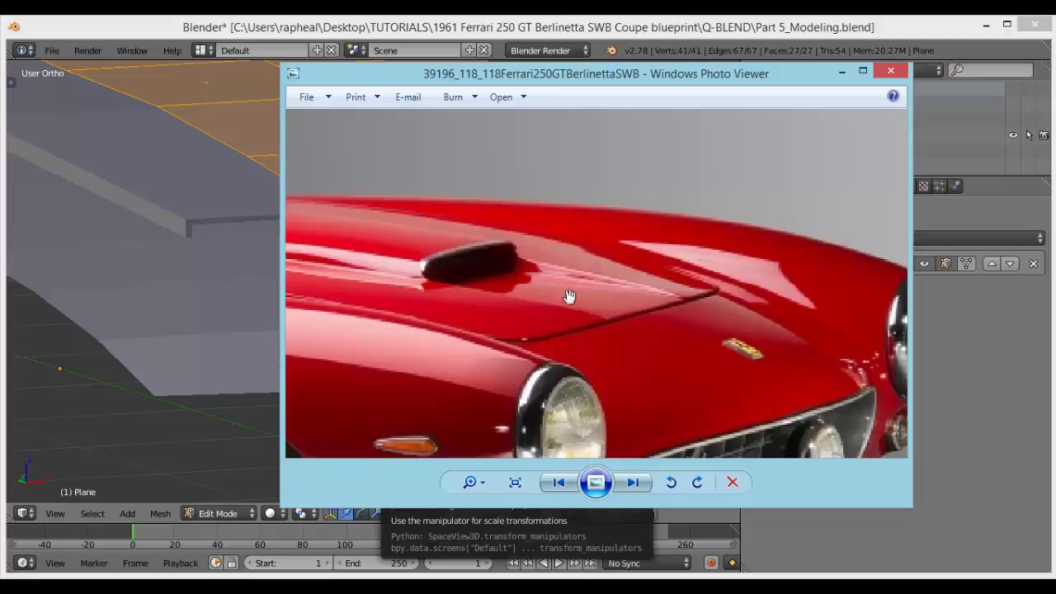
click(842, 71)
Extrude the four centre faces running forward from the intake inward by about 0.026 and scale them to form a recess.
scroll(399, 300, up, 4)
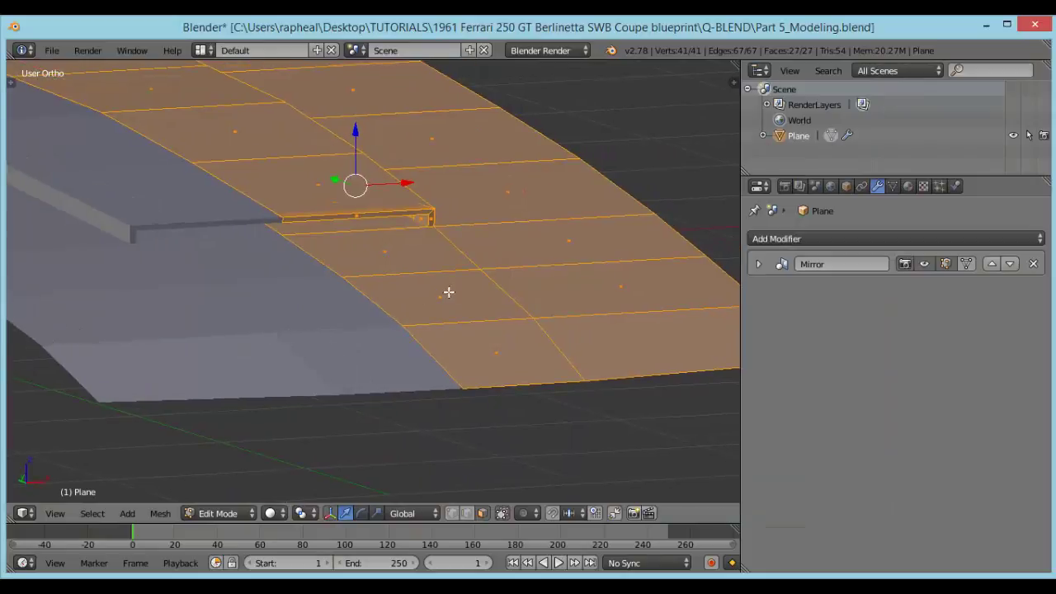
middle_drag(336, 327, 335, 330)
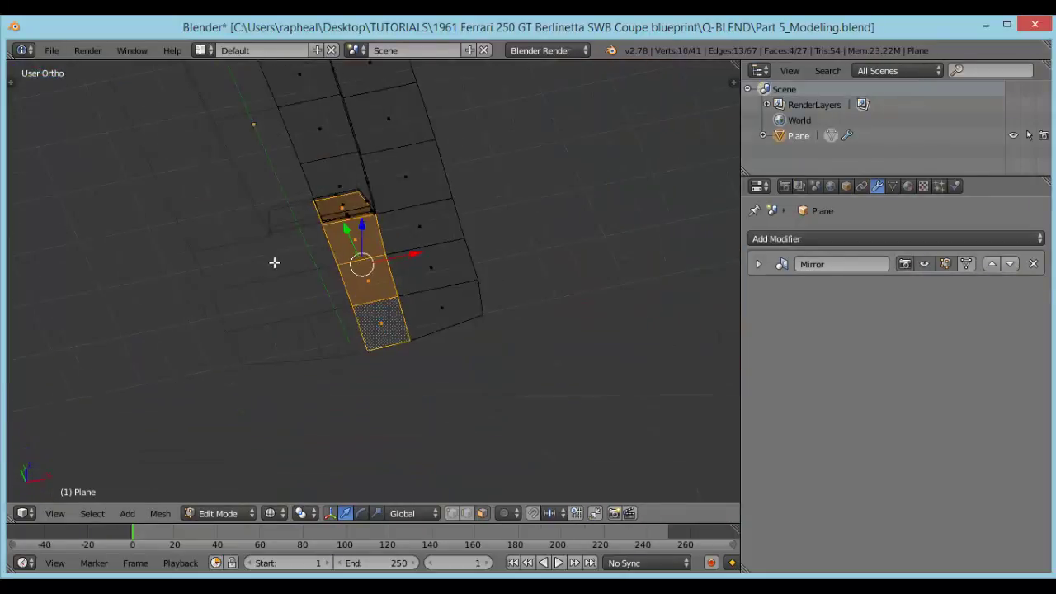
scroll(377, 273, up, 6)
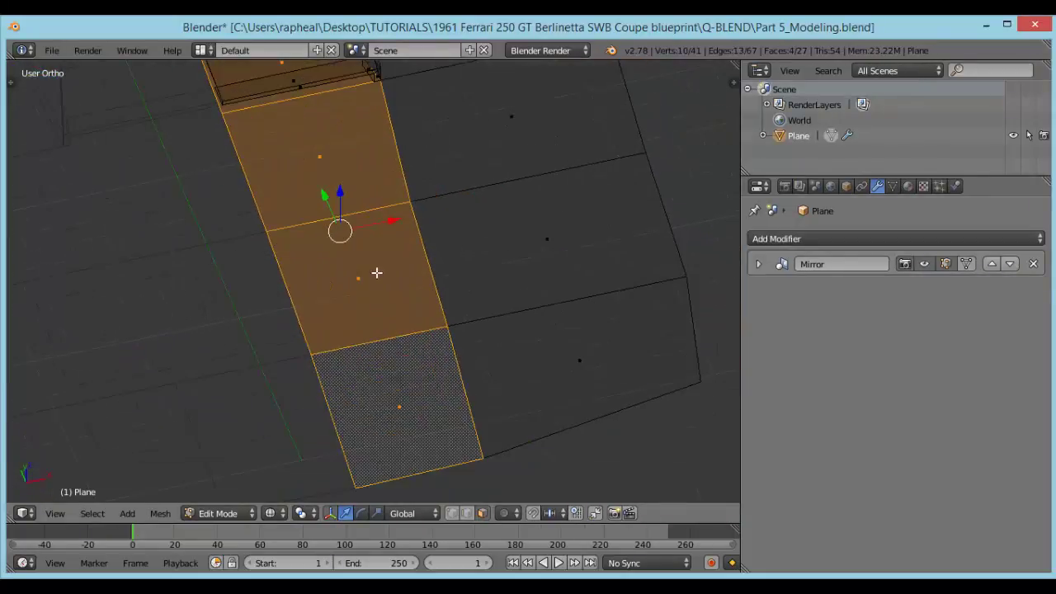
middle_drag(310, 273, 290, 265)
key(z)
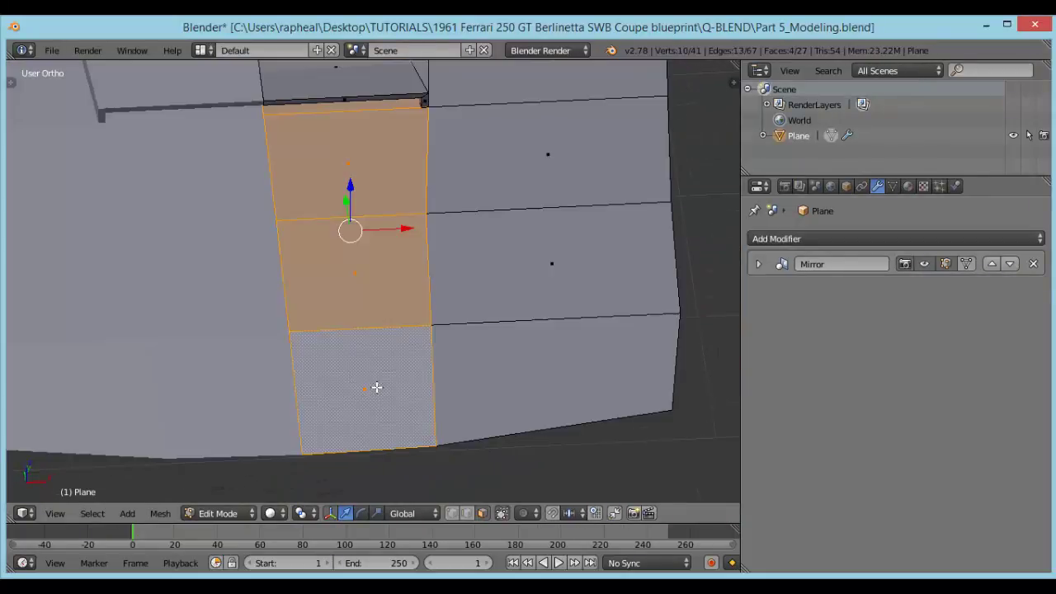
middle_drag(364, 399, 398, 320)
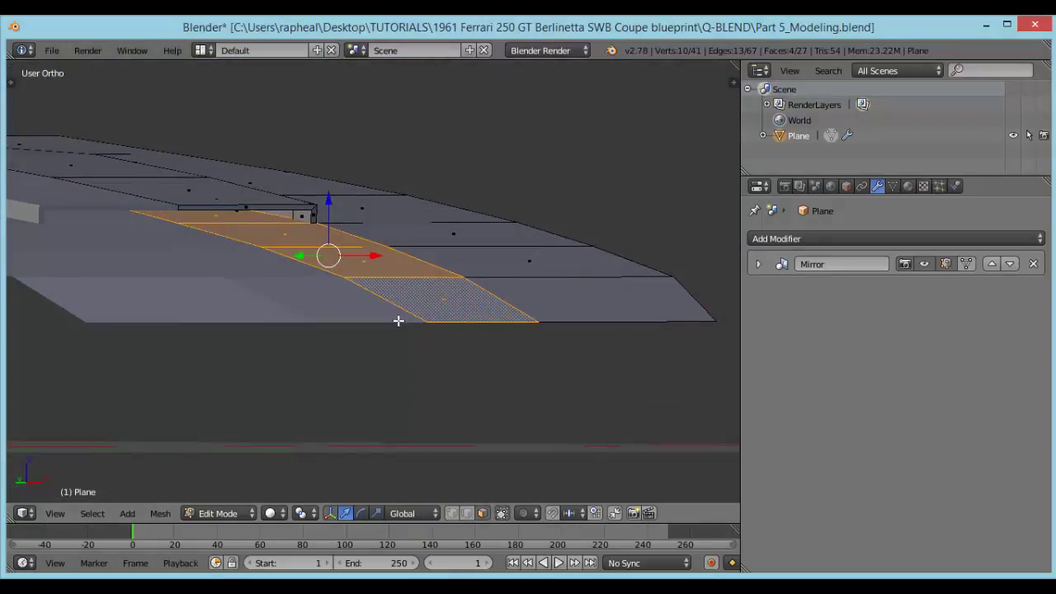
key(e)
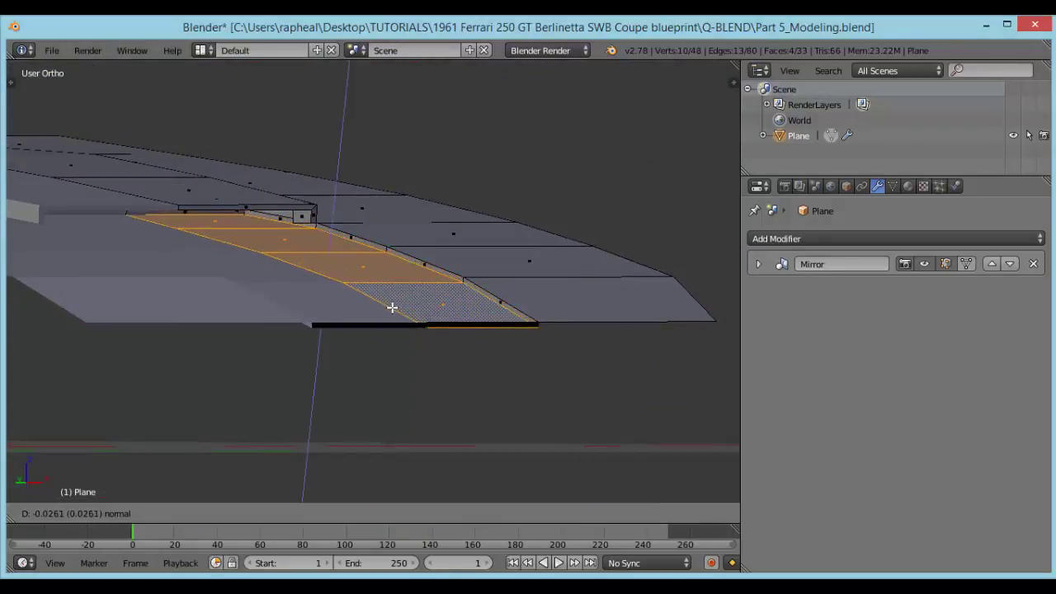
click(392, 307)
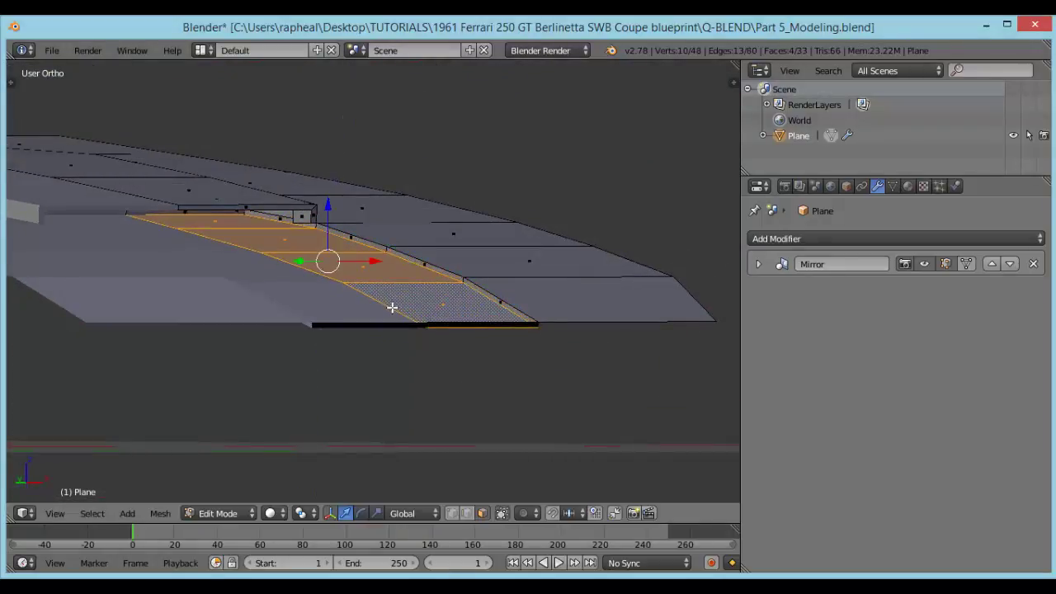
key(s)
click(477, 364)
Add a Subdivision Surface modifier to the hood in Object Mode with 2 view subdivisions and inspect the smoothed shape.
middle_drag(477, 364, 366, 367)
key(Tab)
middle_drag(409, 272, 376, 331)
scroll(353, 321, down, 4)
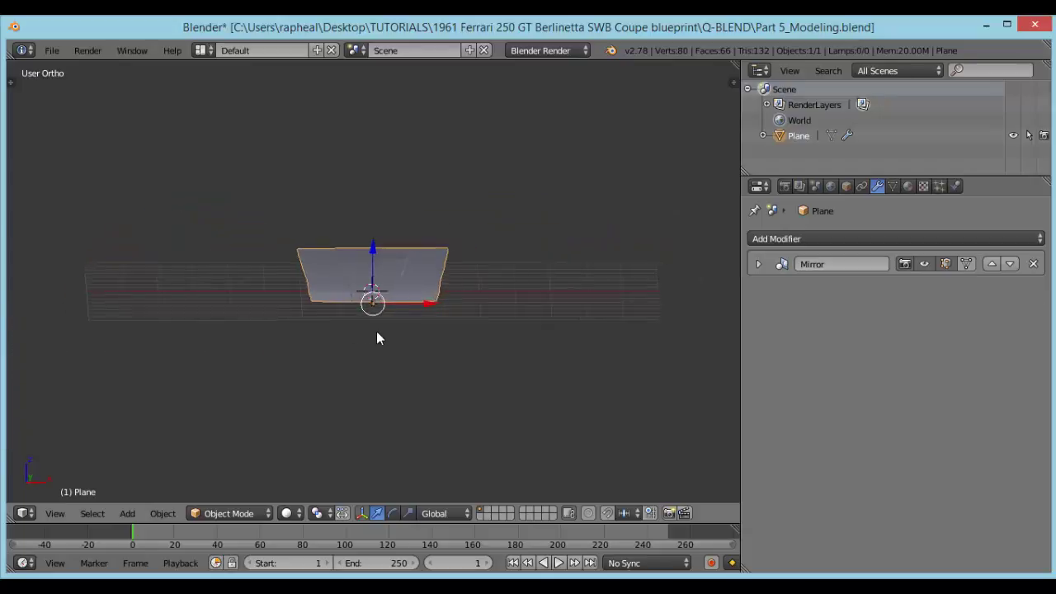
scroll(398, 317, up, 8)
middle_drag(418, 300, 413, 330)
scroll(412, 330, down, 1)
click(942, 239)
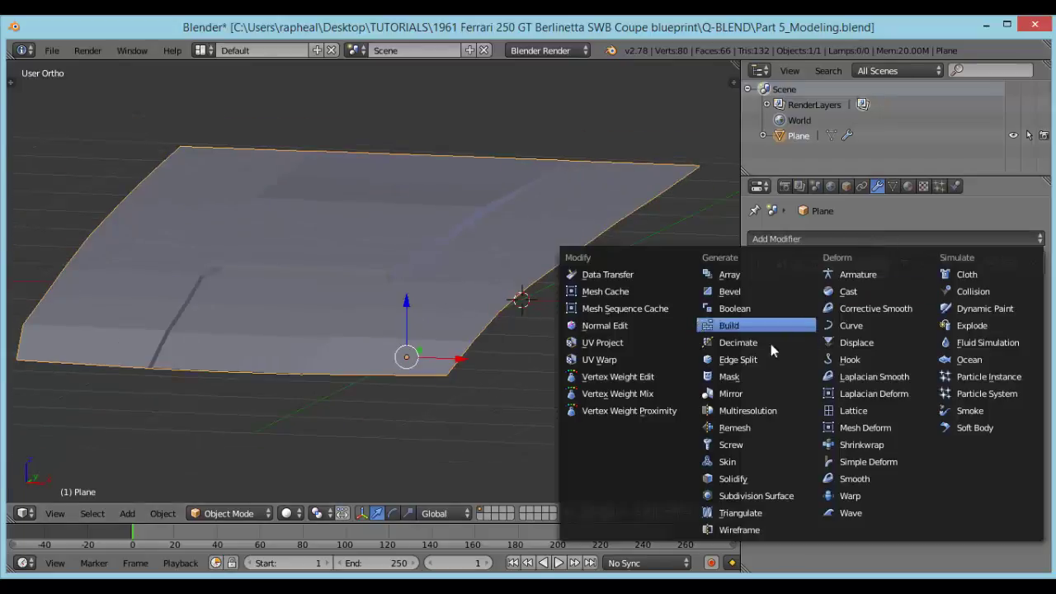
click(745, 495)
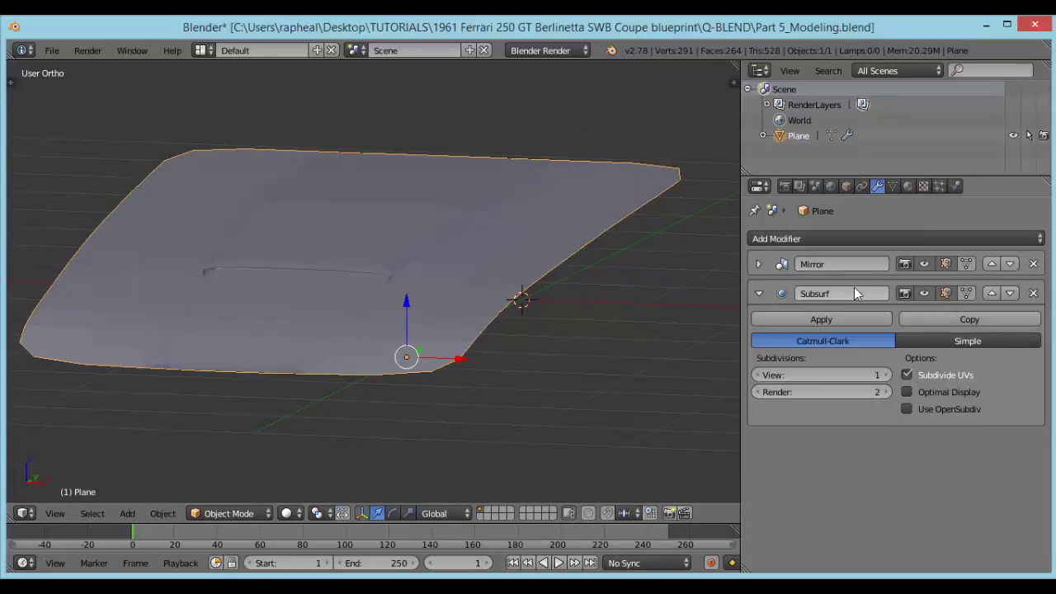
click(887, 375)
middle_drag(644, 355, 591, 320)
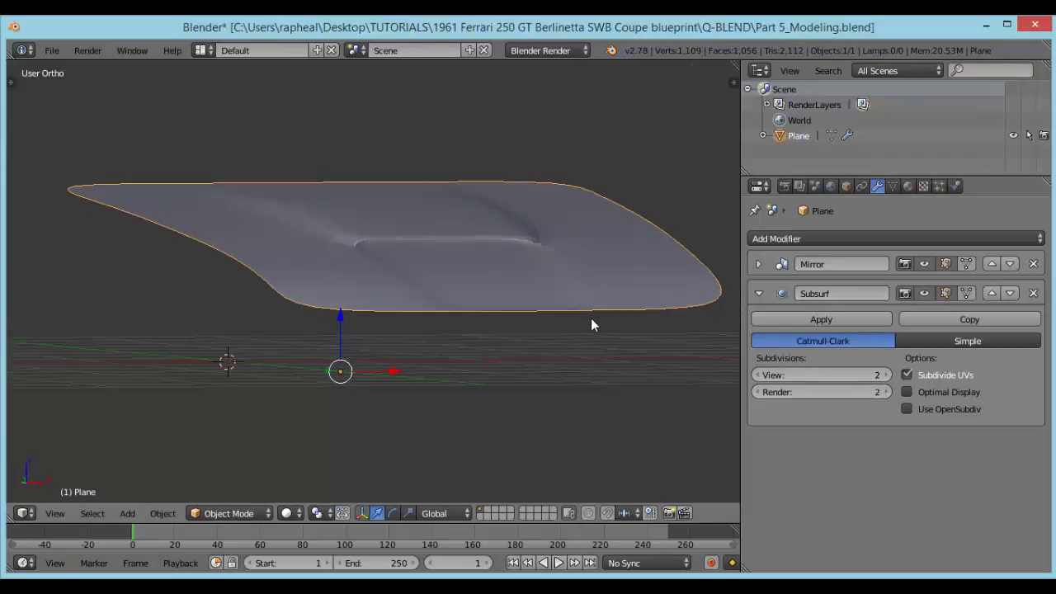
Hide the Subdivision Surface effect in the viewport and add an Edge Split modifier to the hood.
click(924, 293)
click(758, 293)
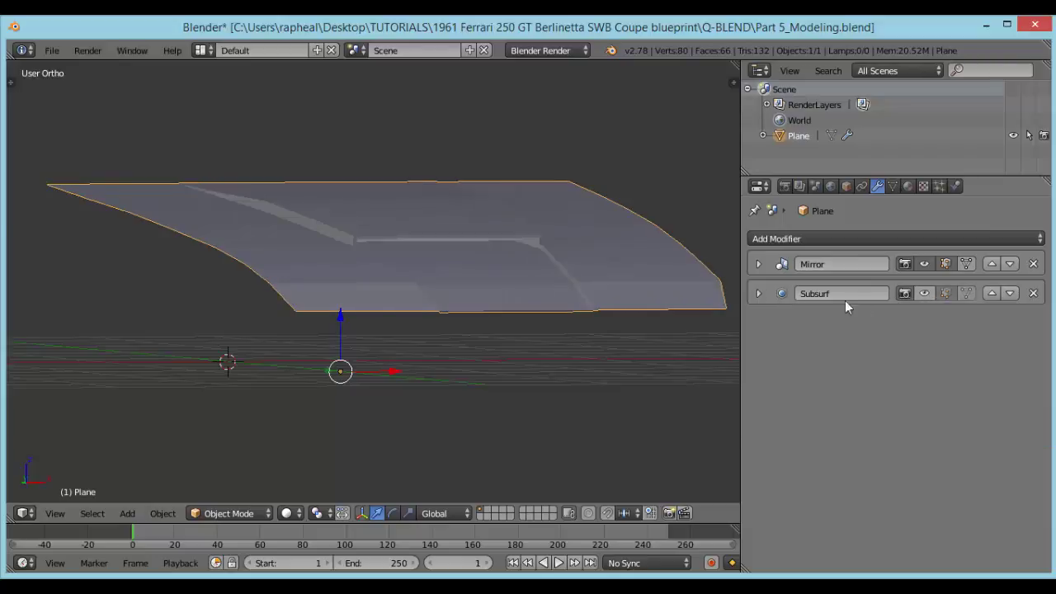
click(808, 239)
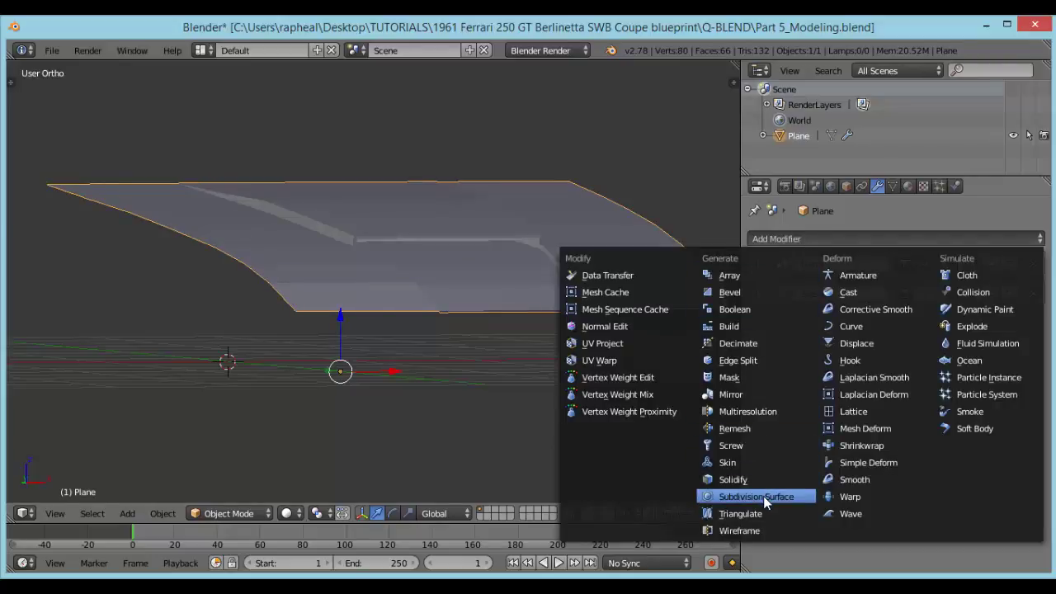
click(738, 360)
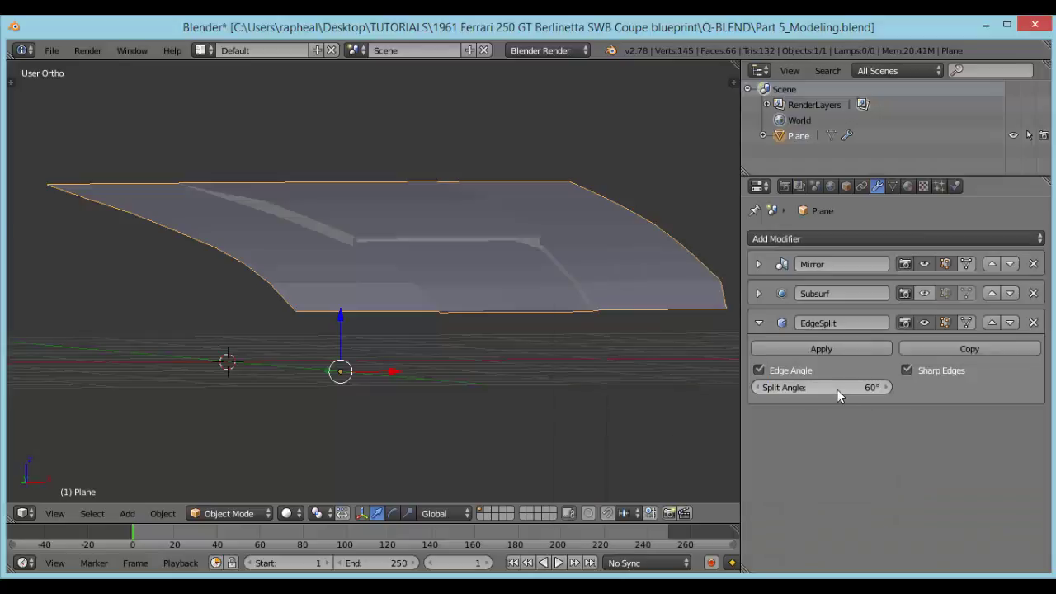
click(758, 322)
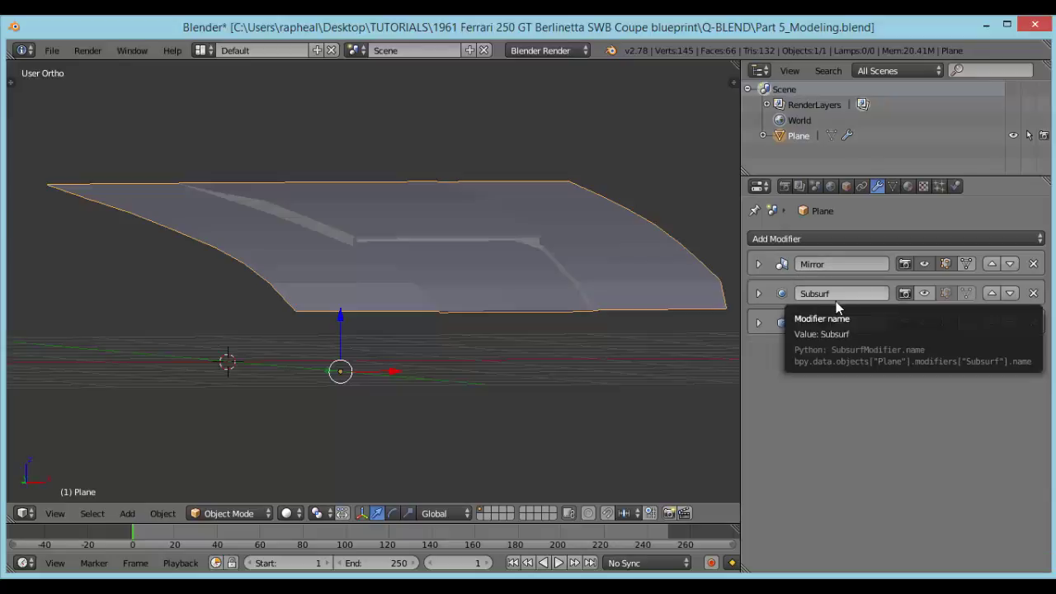
Display the hood's Subdivision Surface effect again and hide the Edge Split effect in the viewport.
middle_drag(437, 202, 497, 288)
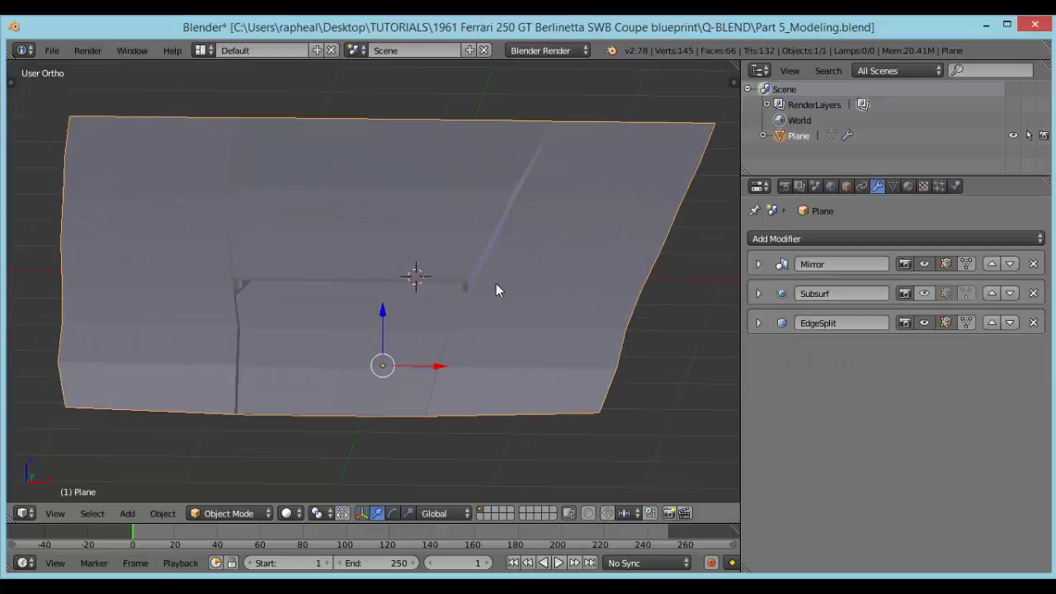
click(923, 294)
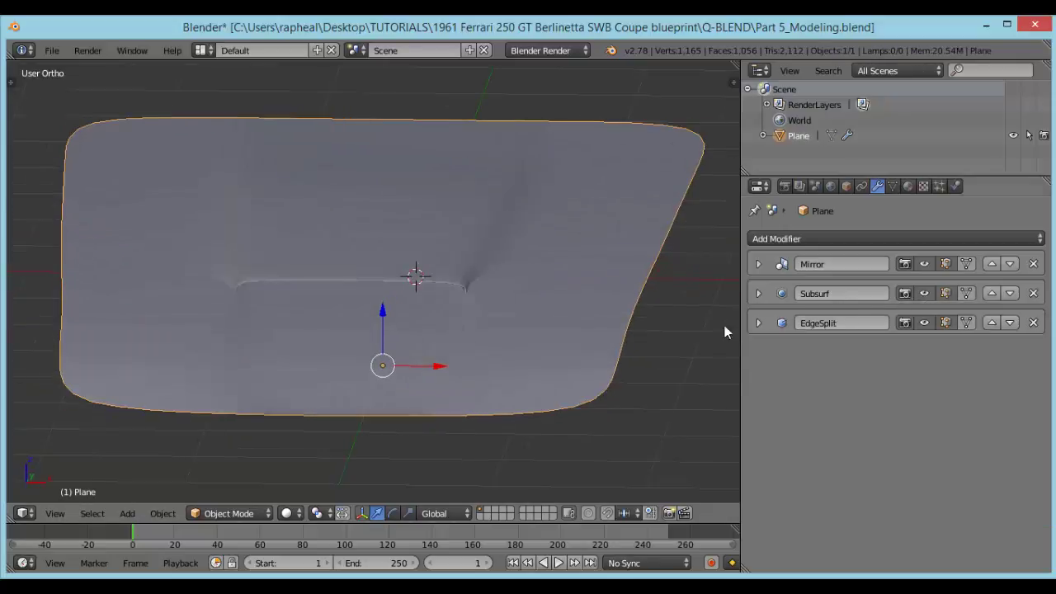
click(924, 323)
Apply smooth shading to the hood object.
middle_drag(542, 325, 402, 283)
key(t)
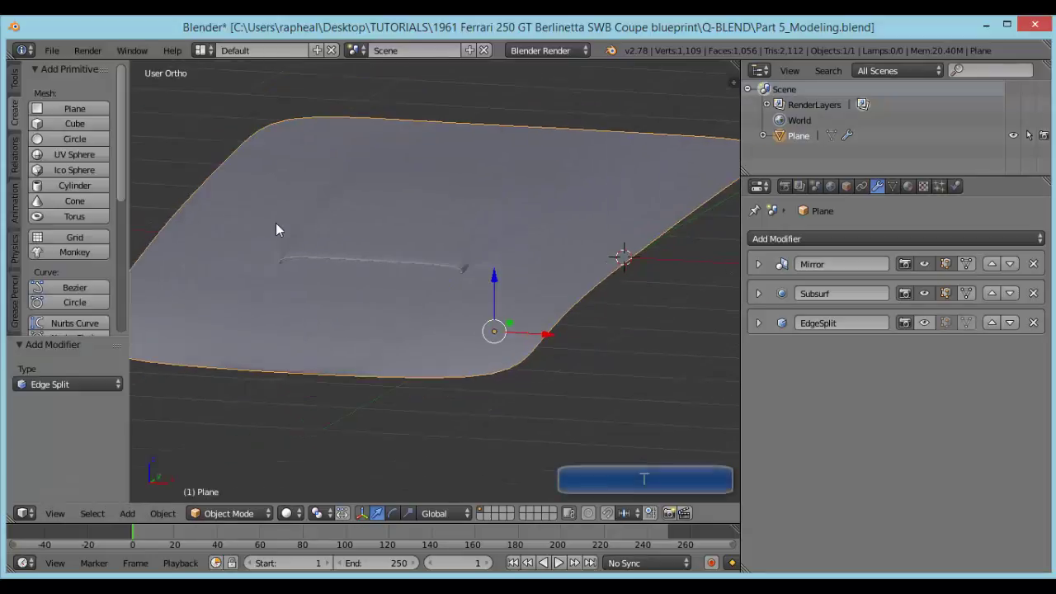
click(15, 80)
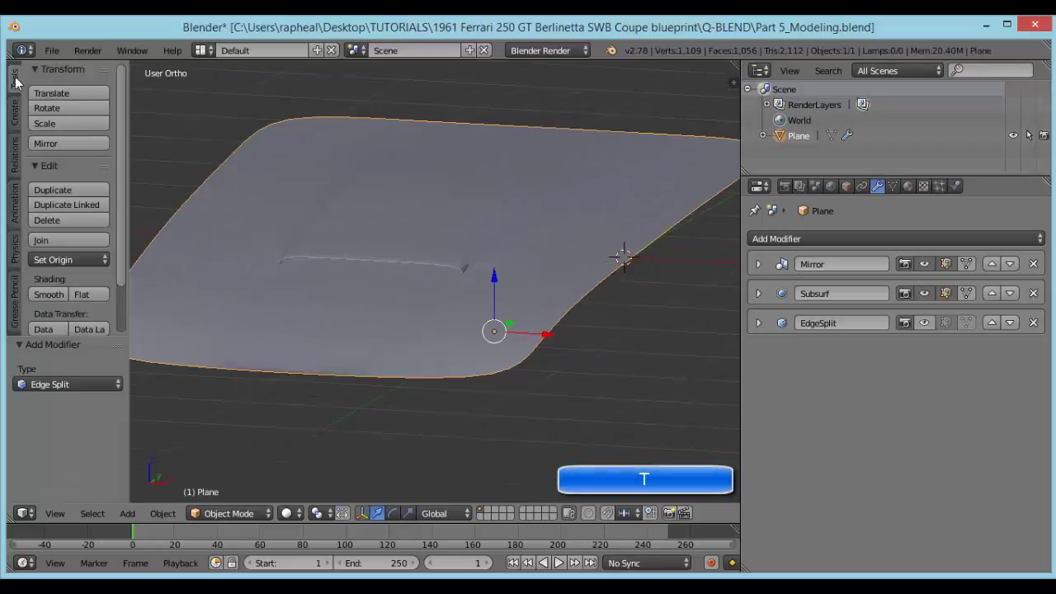
drag(129, 159, 162, 161)
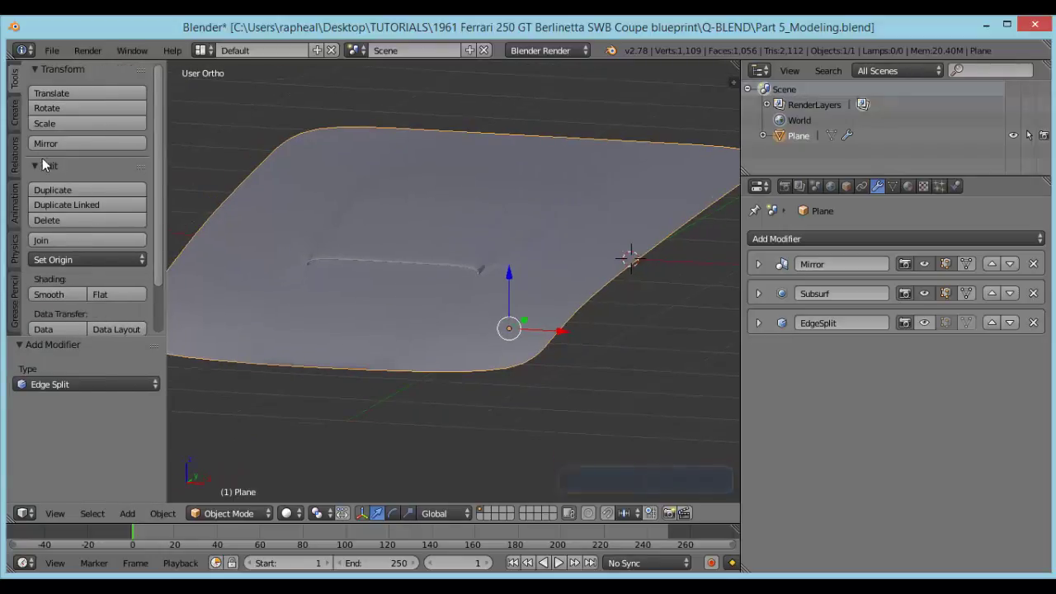
scroll(107, 227, down, 2)
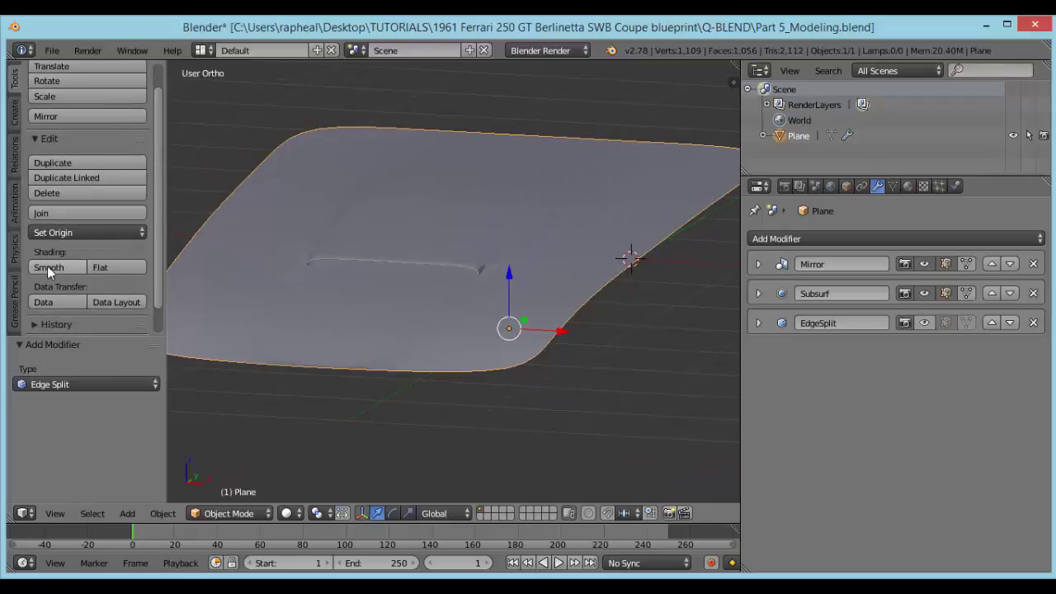
click(48, 268)
middle_drag(402, 292, 452, 297)
key(t)
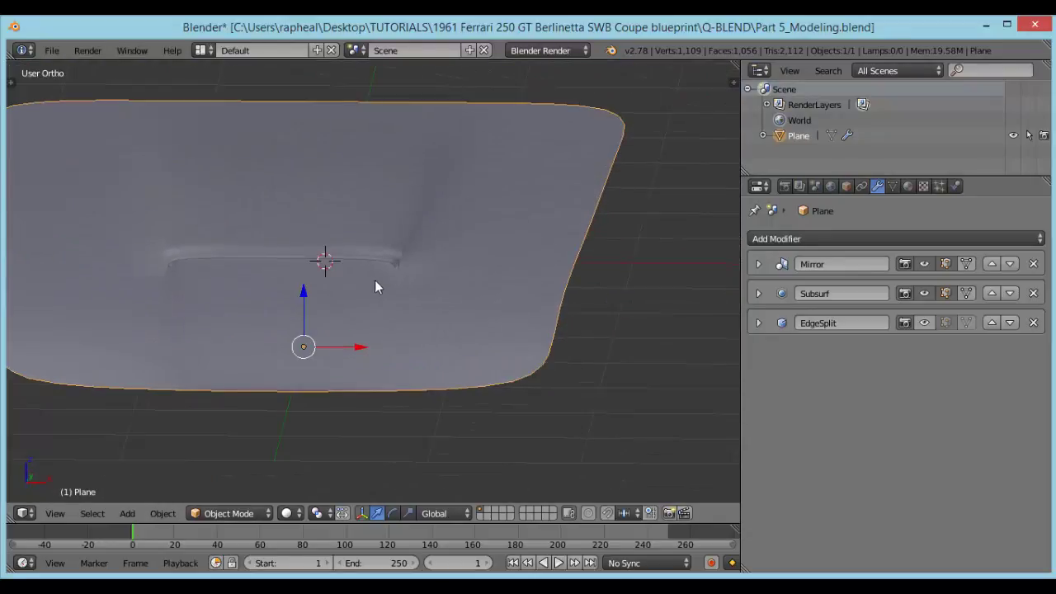
In Edit Mode, hide the Subdivision Surface effect, show the Edge Split effect and inspect the recessed front section.
middle_drag(374, 283, 425, 290)
key(Tab)
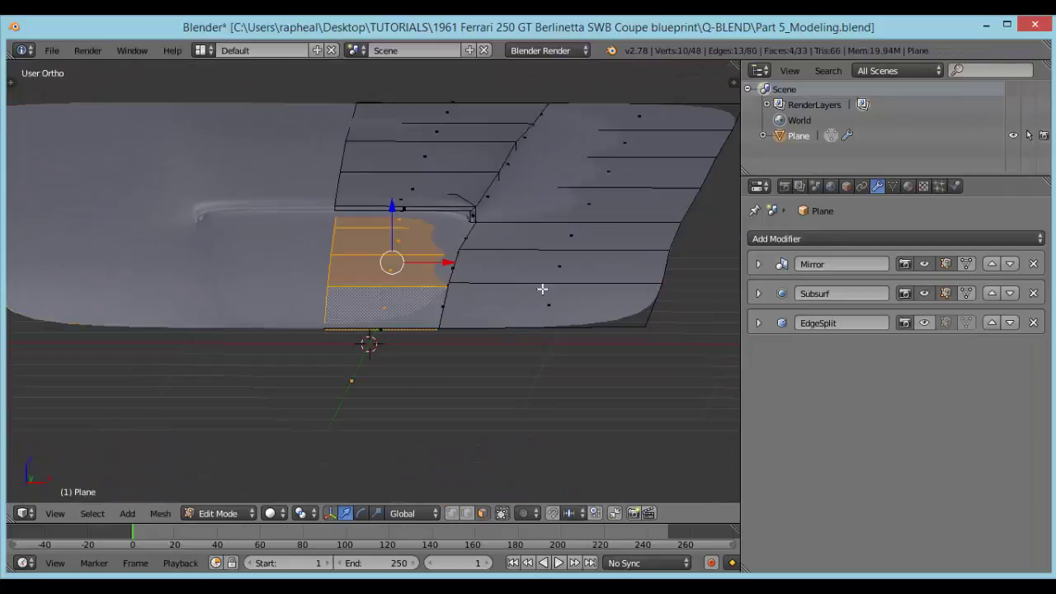
click(924, 294)
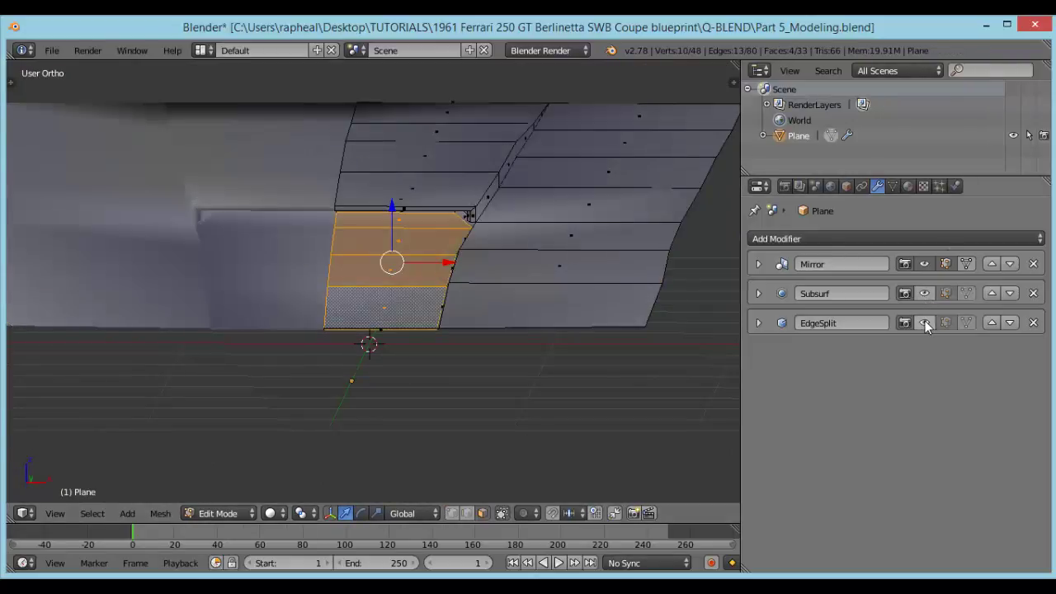
click(926, 323)
scroll(506, 261, down, 3)
scroll(448, 278, up, 3)
middle_drag(506, 261, 464, 269)
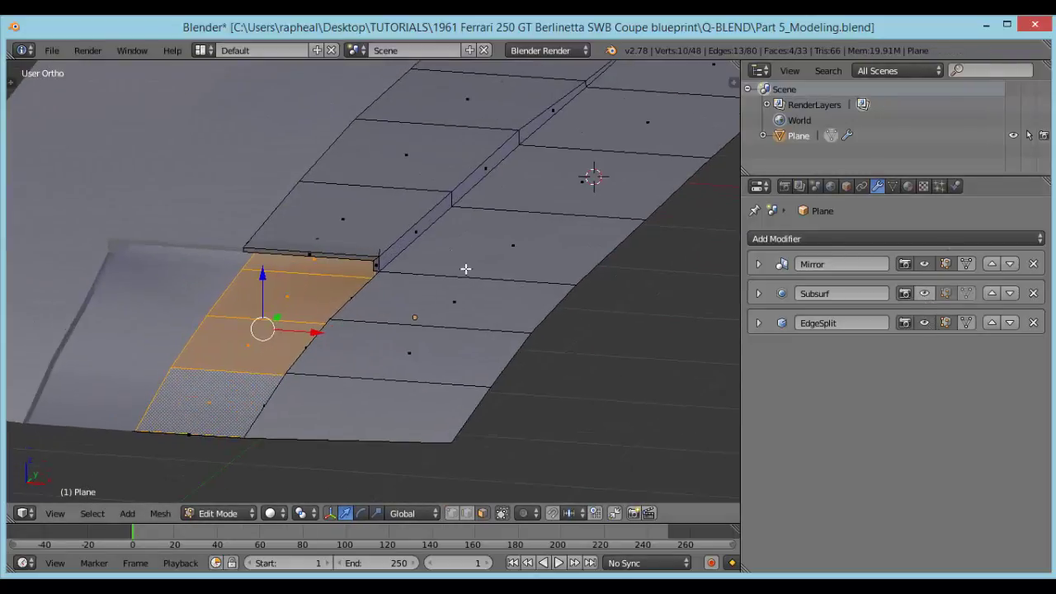
scroll(336, 274, down, 3)
middle_drag(337, 274, 478, 285)
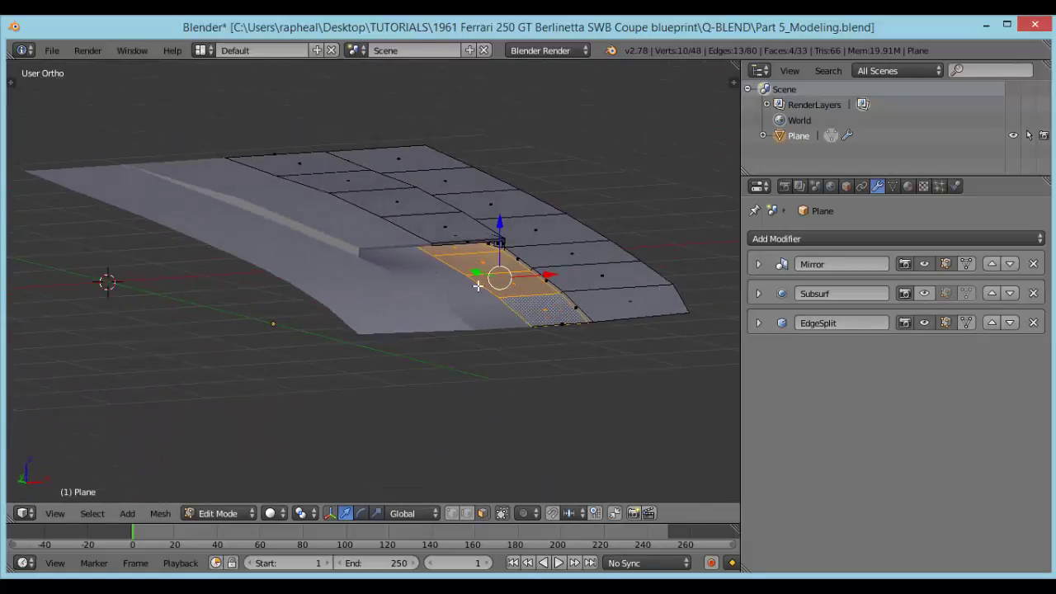
Display the Subdivision Surface effect again and add a lengthwise loop cut in the outer hood strip, slid close against the raised section's side.
click(945, 293)
middle_drag(495, 256, 418, 253)
key(ctrl+r)
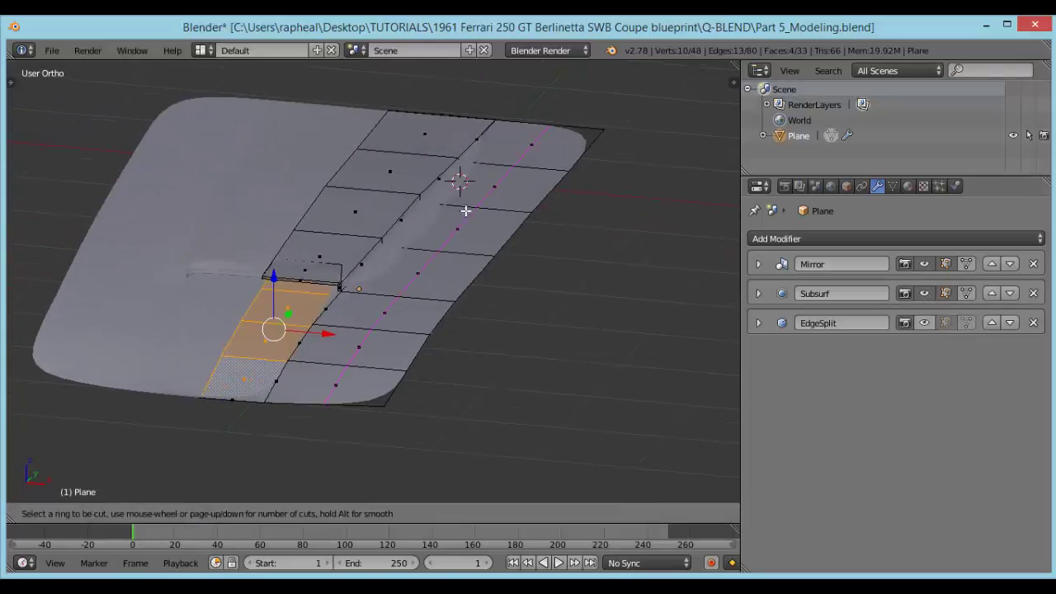
click(478, 166)
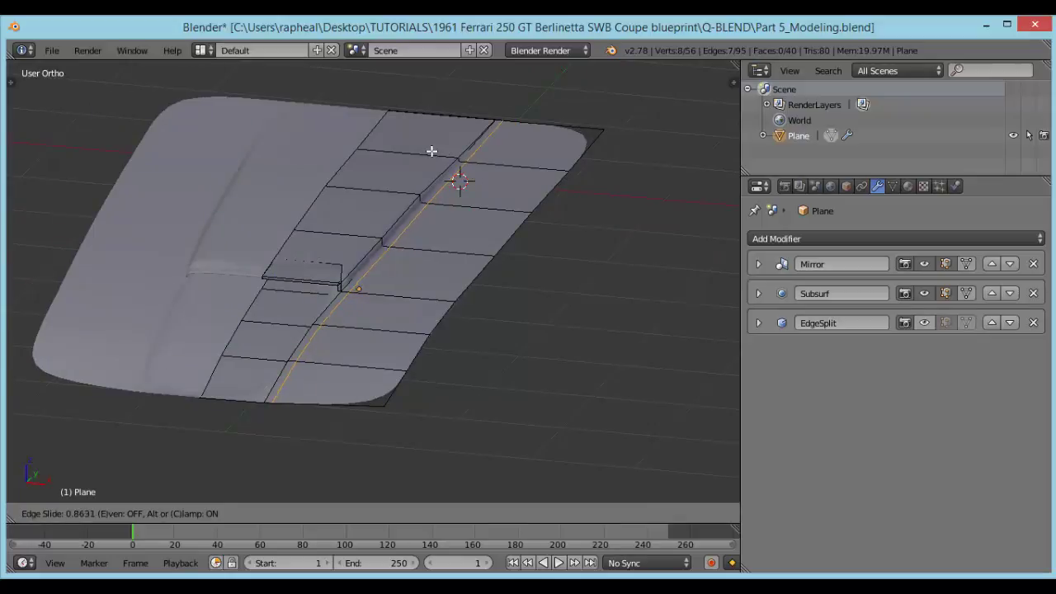
click(429, 151)
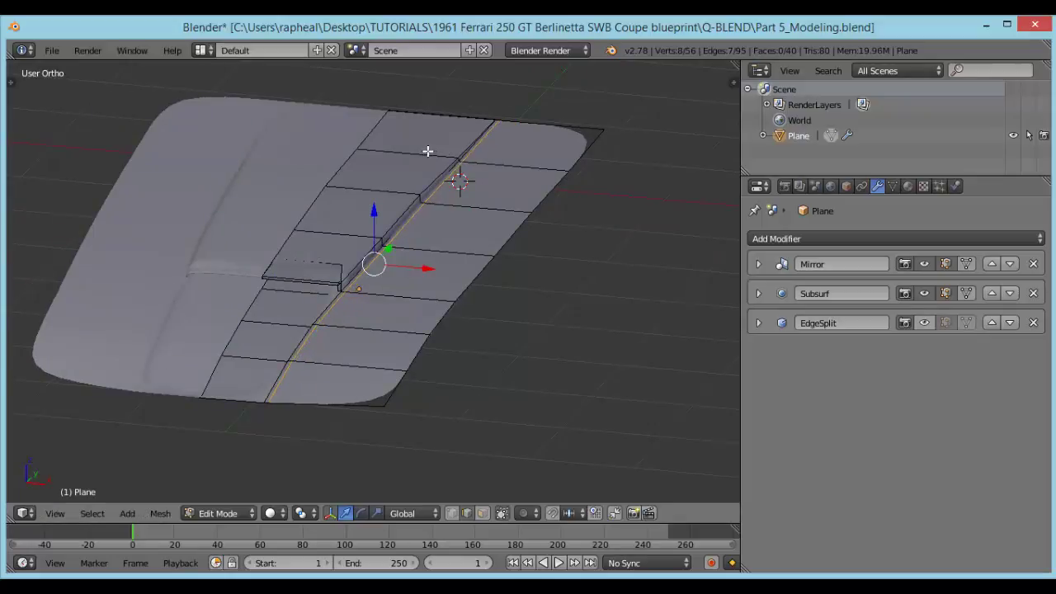
Add a lengthwise loop cut through the recessed front section and slide it close to the recess's outer side edge.
middle_drag(410, 180, 638, 172)
scroll(236, 236, up, 4)
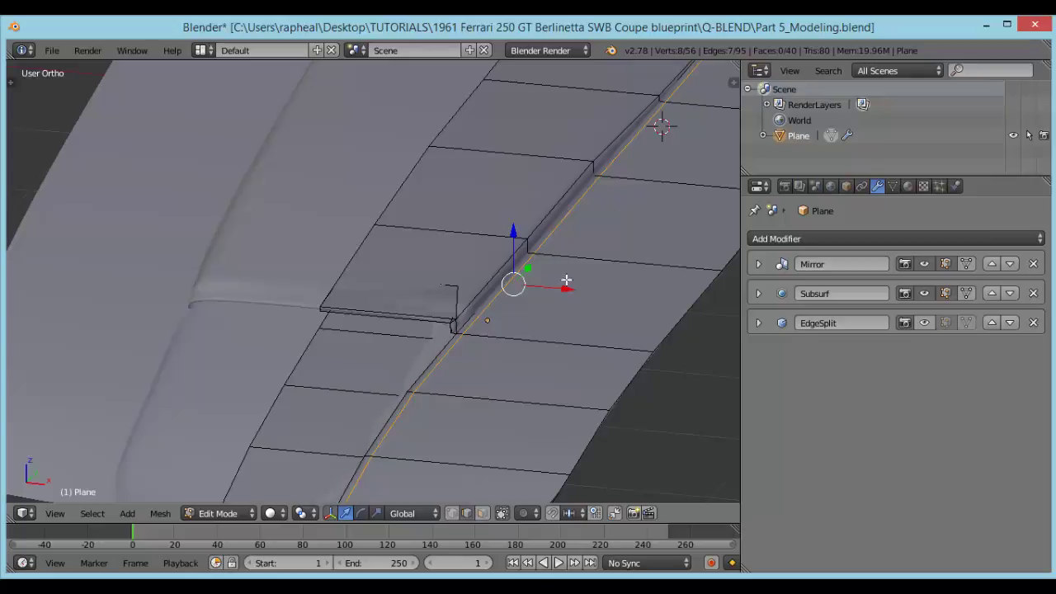
middle_drag(430, 345, 476, 269)
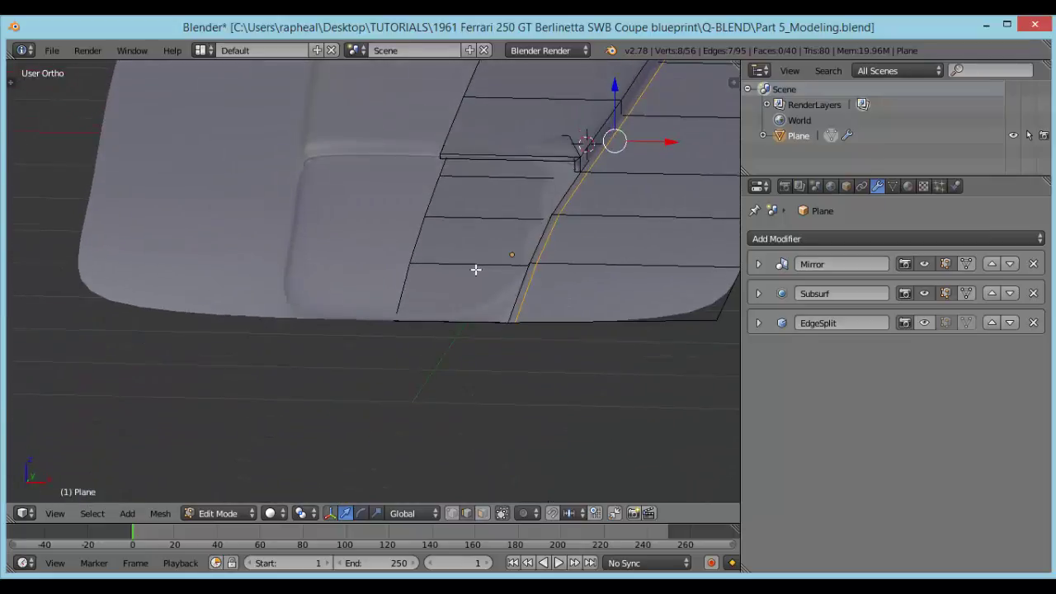
key(ctrl+r)
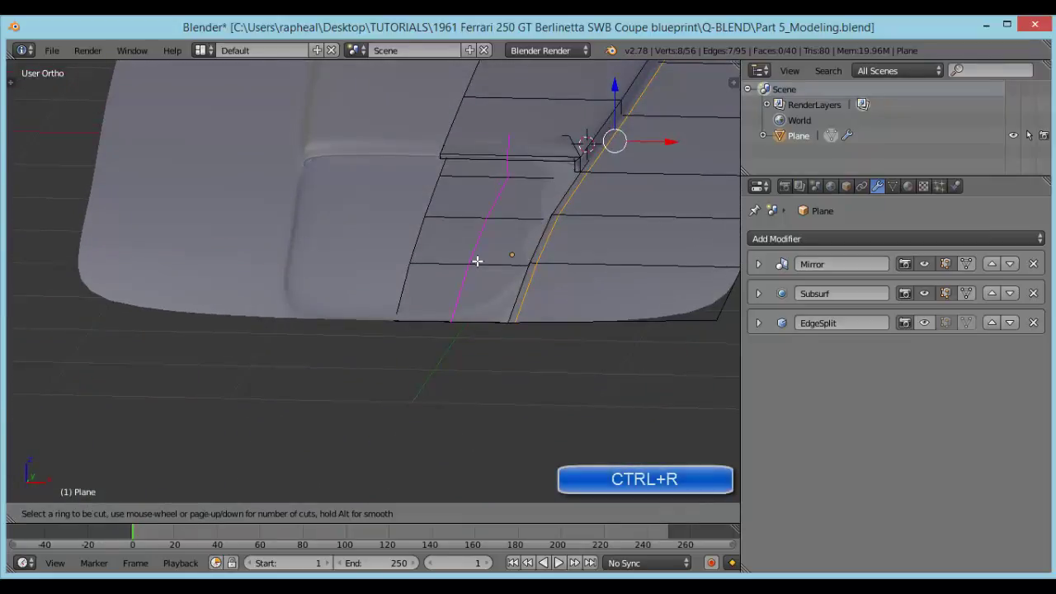
click(477, 260)
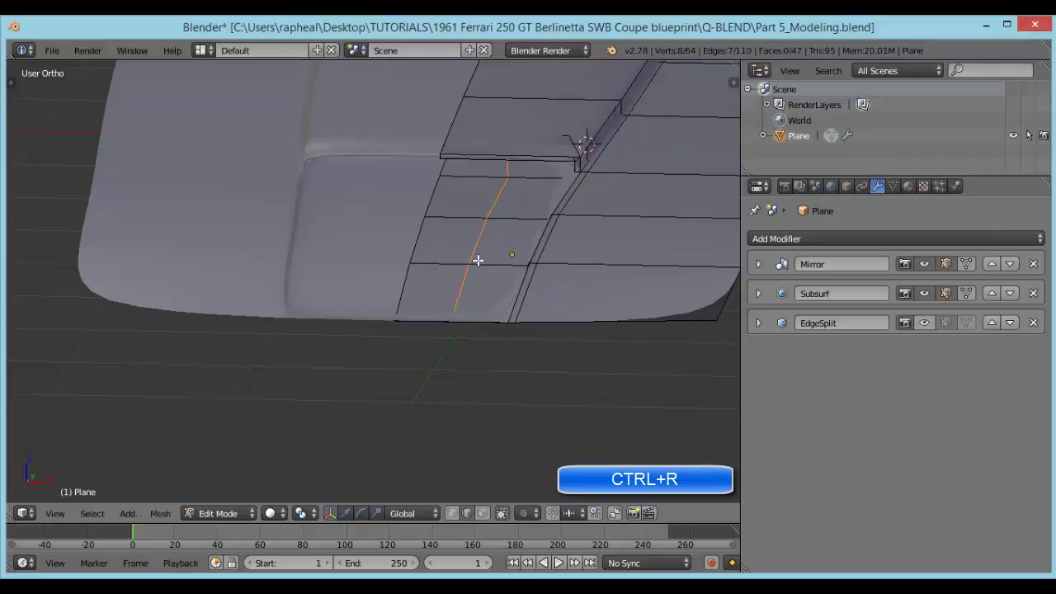
click(528, 257)
scroll(528, 248, down, 3)
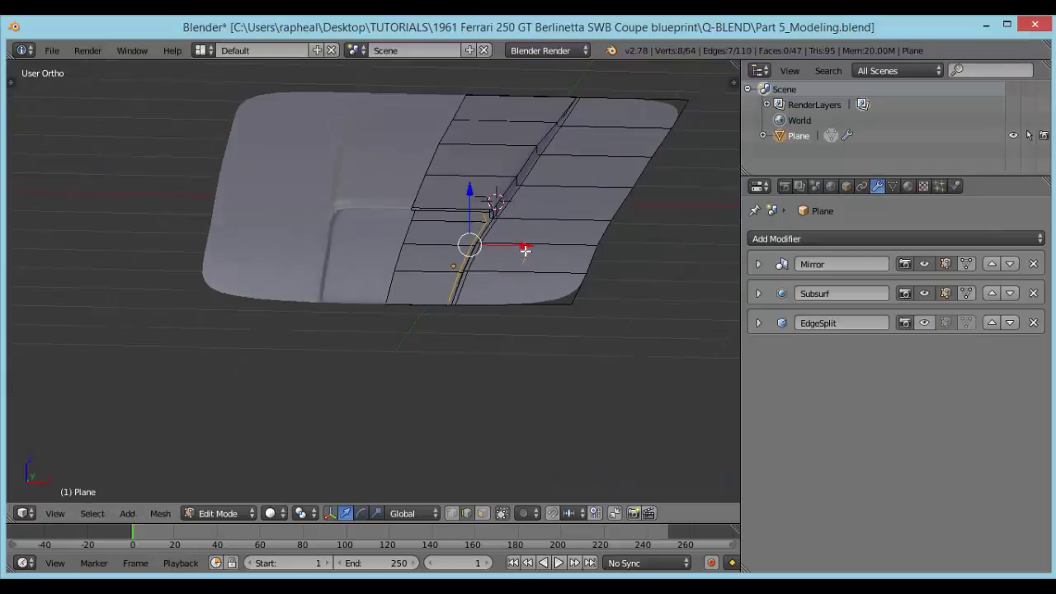
shift+middle_drag(483, 226, 458, 262)
scroll(459, 281, up, 8)
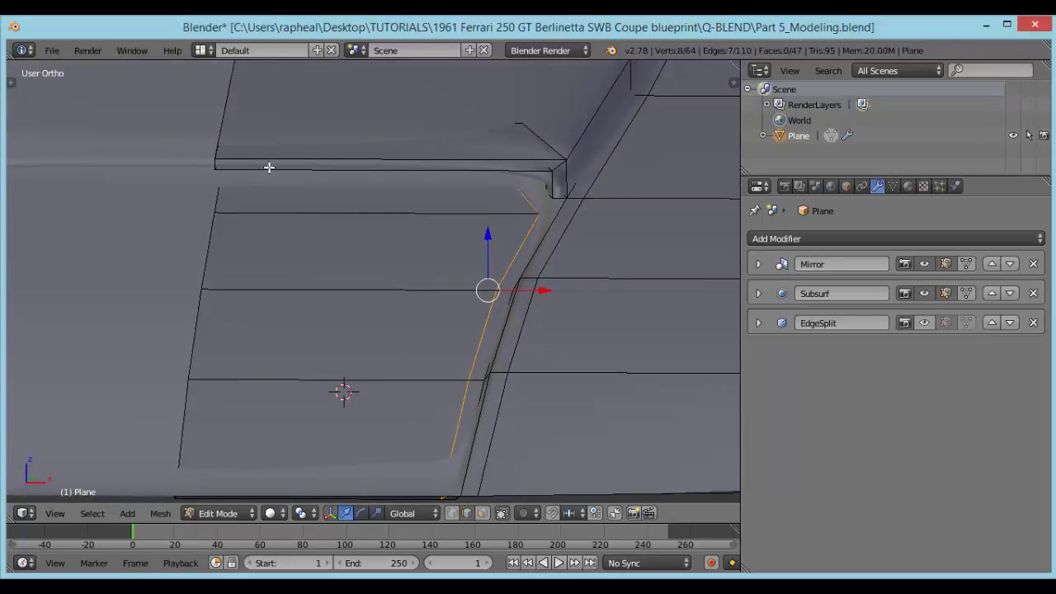
key(ctrl+r)
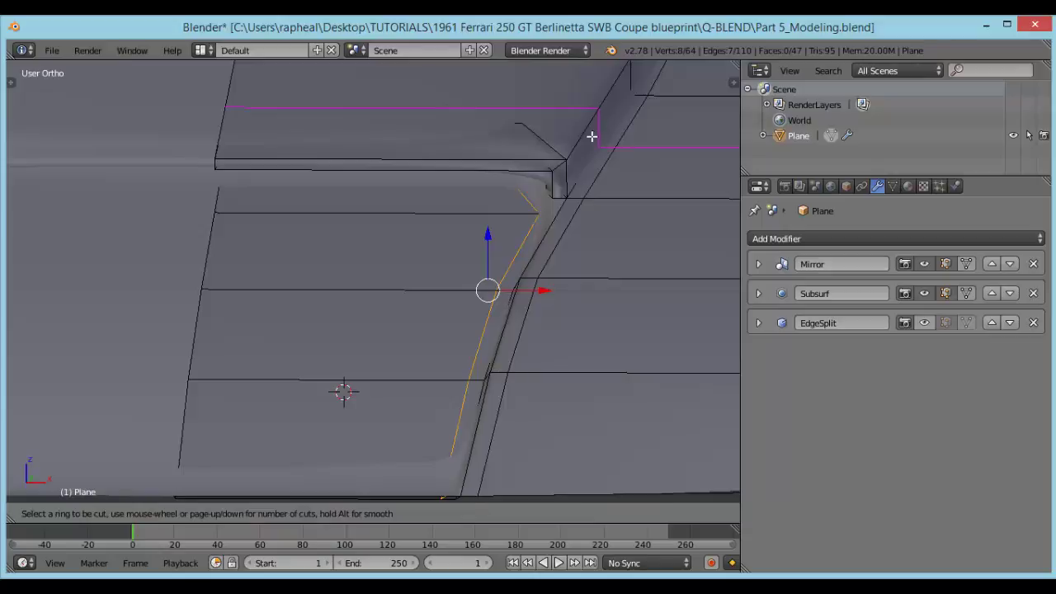
click(591, 136)
right_click(589, 157)
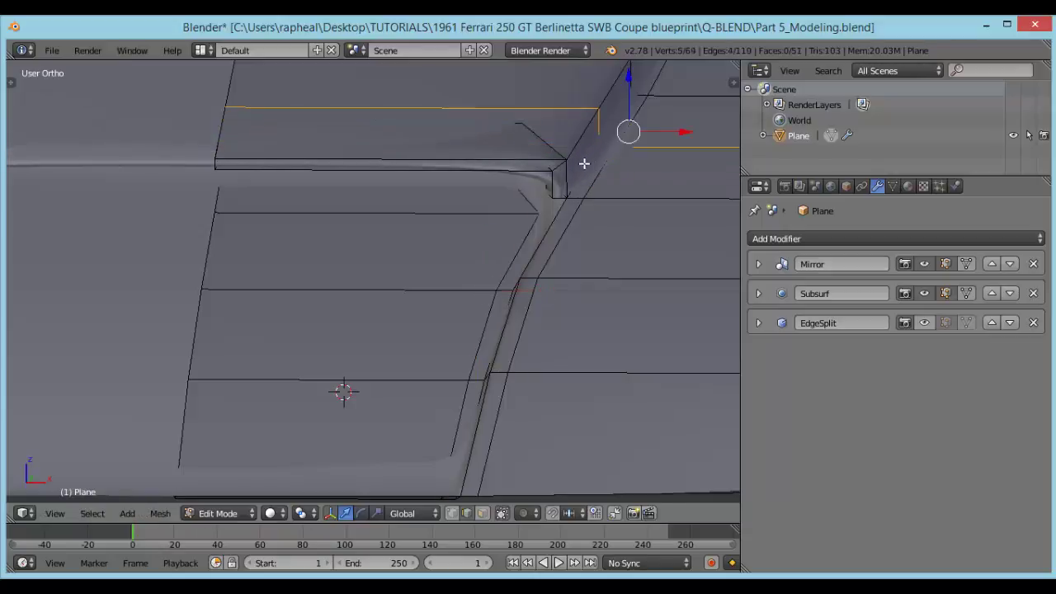
key(ctrl+z)
Add a lengthwise loop cut in the outer hood strip and slide it tight against the hood's outer side edge.
scroll(611, 165, down, 4)
shift+middle_drag(571, 187, 425, 198)
key(ctrl+r)
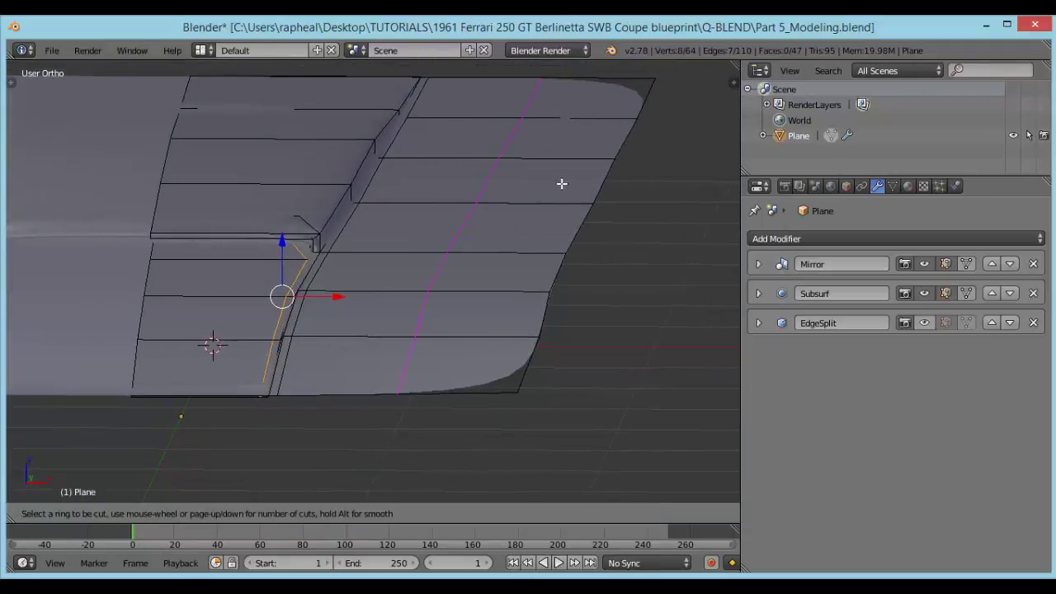
click(578, 167)
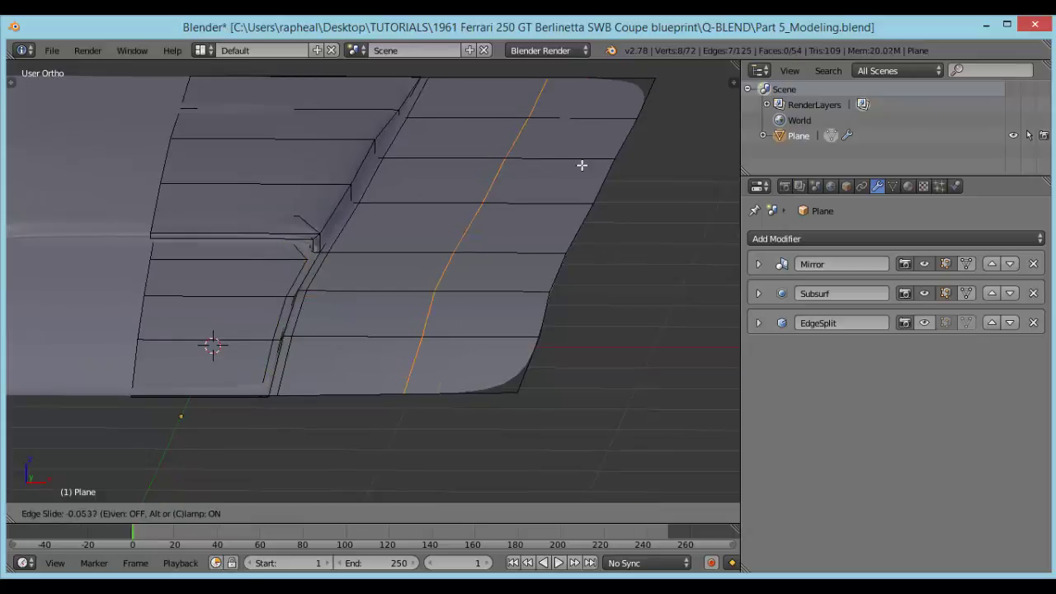
click(666, 178)
scroll(448, 244, down, 3)
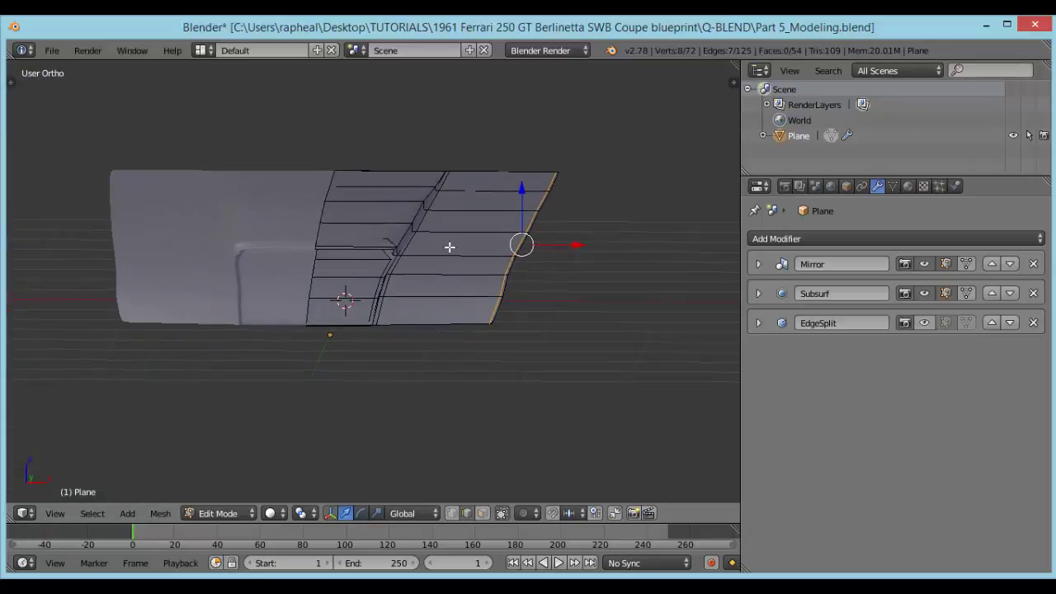
Toggle the Subdivision Surface display, switch the Edge Split display and inspect the whole hood in Object Mode.
middle_drag(448, 245, 360, 287)
key(z)
click(924, 293)
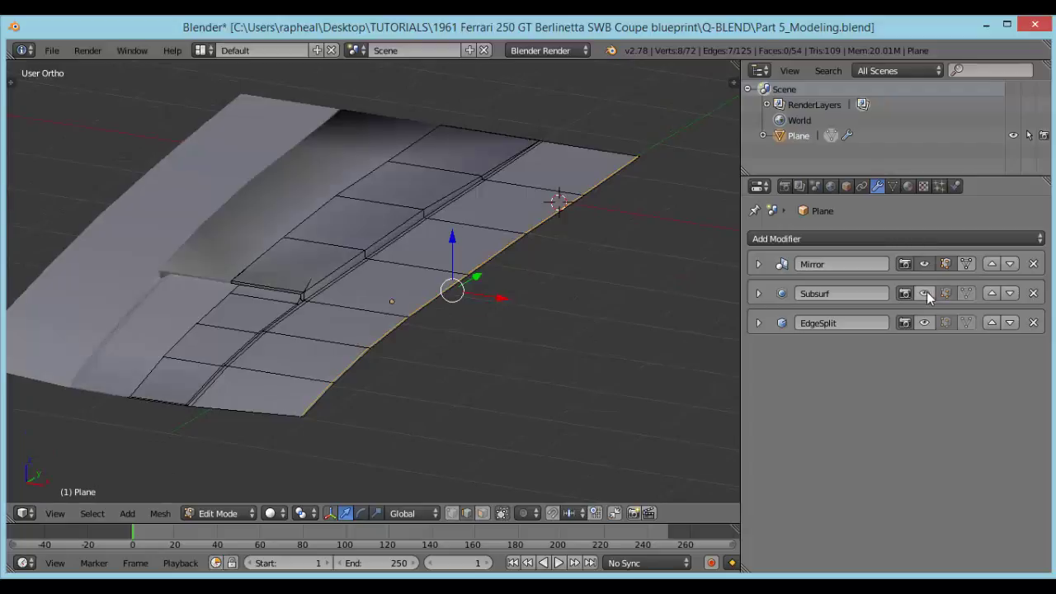
click(924, 294)
click(924, 323)
middle_drag(516, 258, 483, 240)
scroll(460, 262, down, 2)
key(Tab)
scroll(415, 264, up, 3)
middle_drag(415, 264, 545, 263)
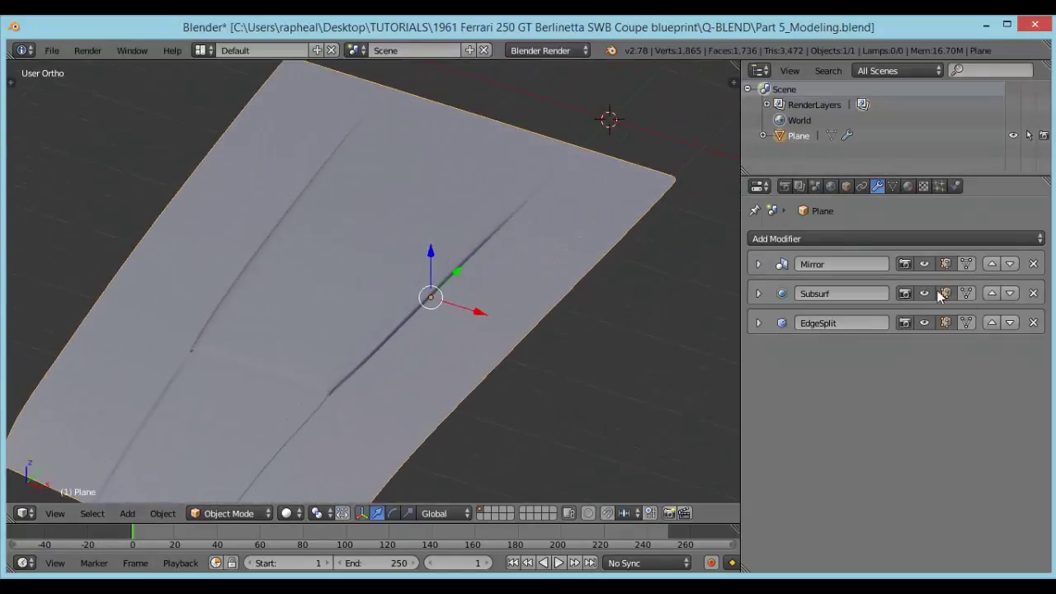
In Edit Mode, add a crosswise loop cut in the rearmost row of hood faces and slide it close to the rear edge.
key(Tab)
middle_drag(514, 212, 493, 223)
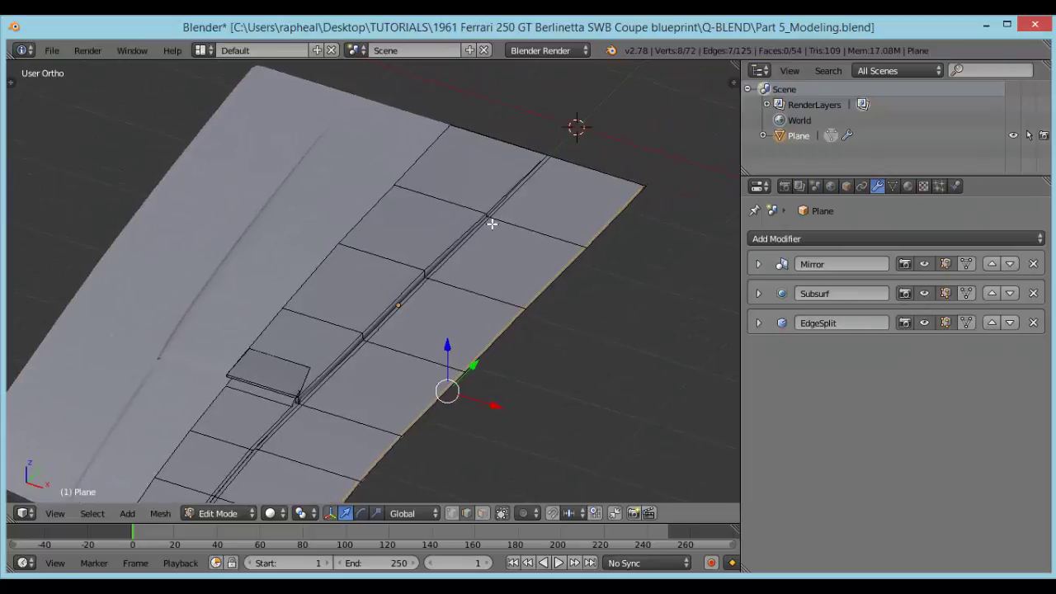
key(ctrl+e)
click(529, 188)
key(ctrl+r)
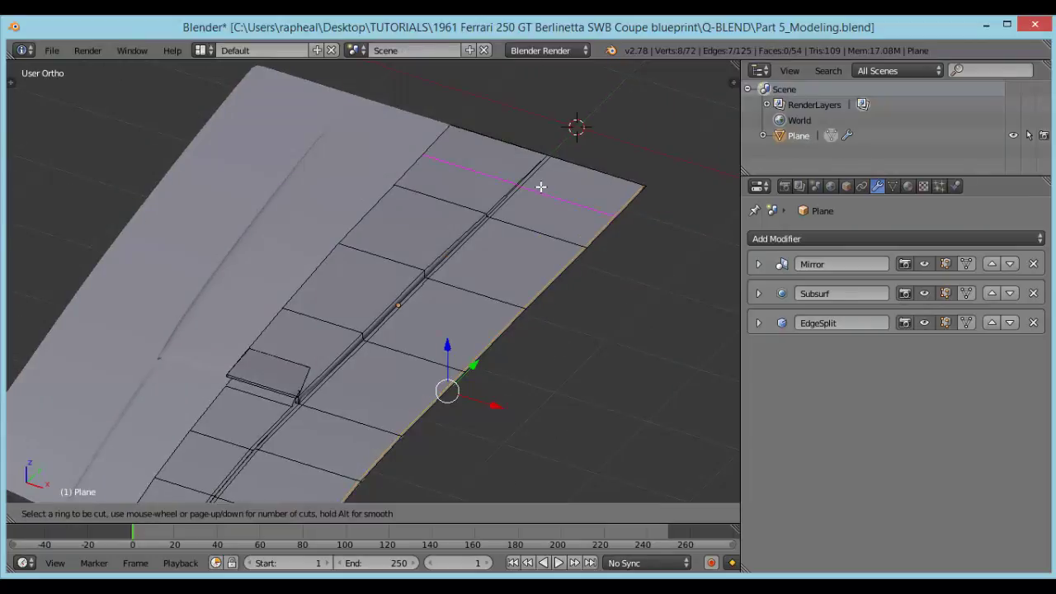
click(544, 181)
click(575, 165)
Inspect the hood's corners, the raised section's side crease and the recess corner in Object Mode.
key(Tab)
scroll(581, 200, down, 1)
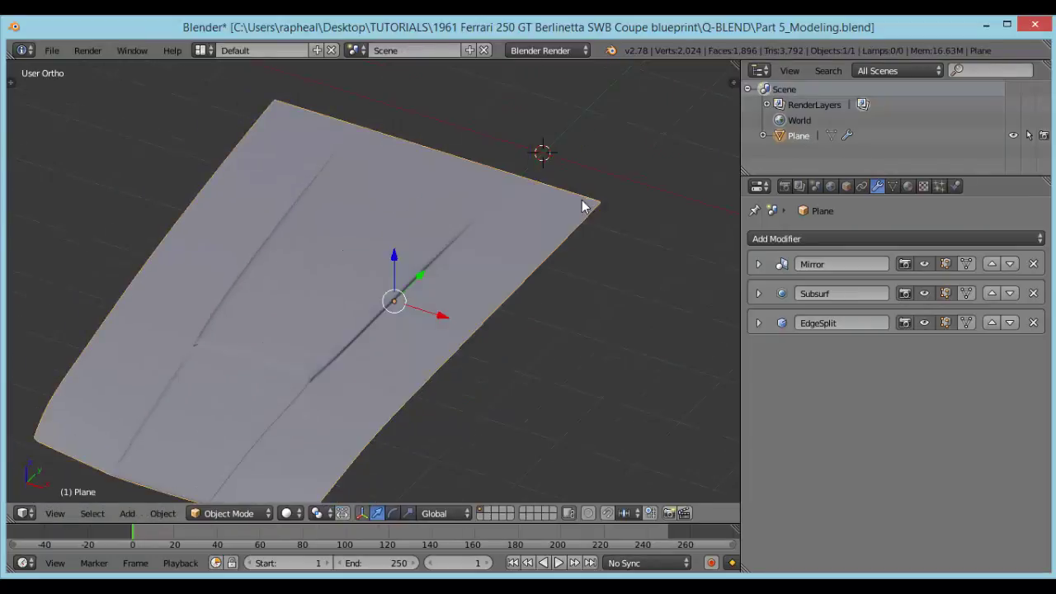
middle_drag(583, 201, 491, 228)
scroll(541, 253, up, 8)
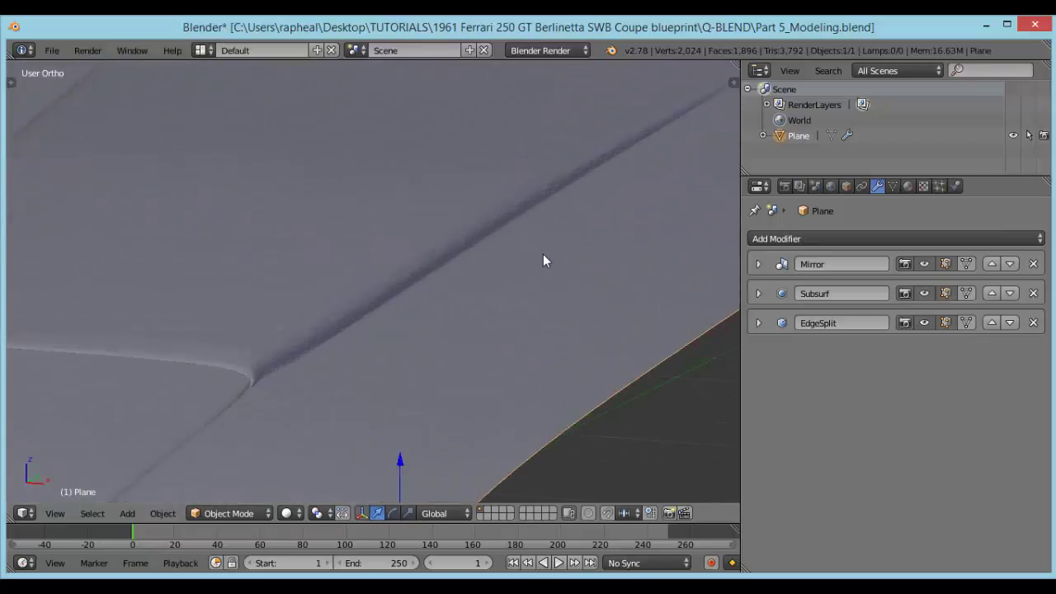
shift+middle_drag(273, 376, 363, 288)
middle_drag(398, 258, 459, 224)
scroll(445, 269, down, 3)
In Edit Mode, add a crosswise loop cut along the raised section's front lip above the recess, slide it close to the lip edge and check the result.
key(Tab)
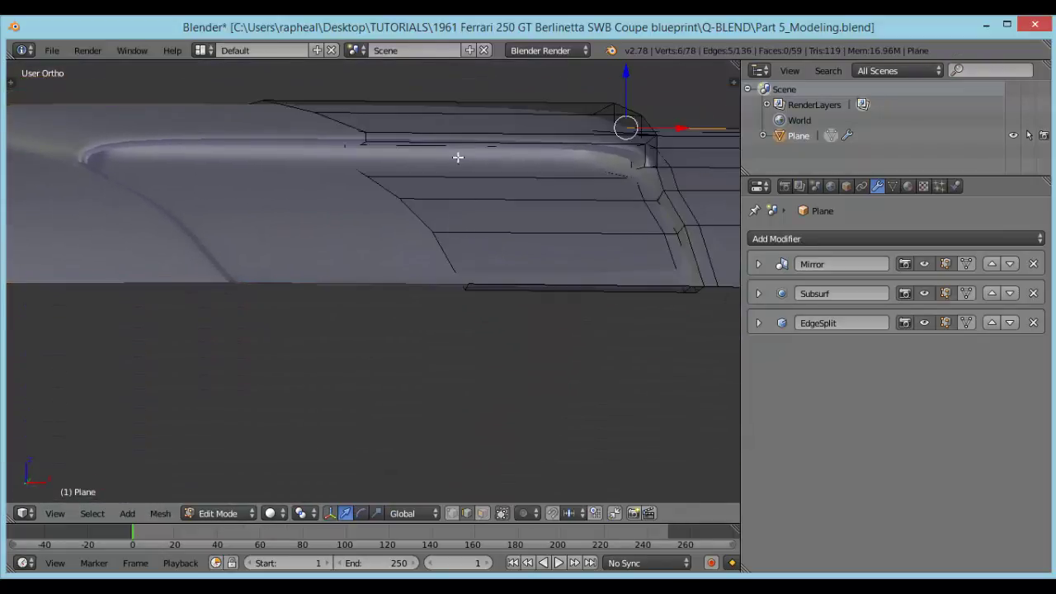
right_click(366, 141)
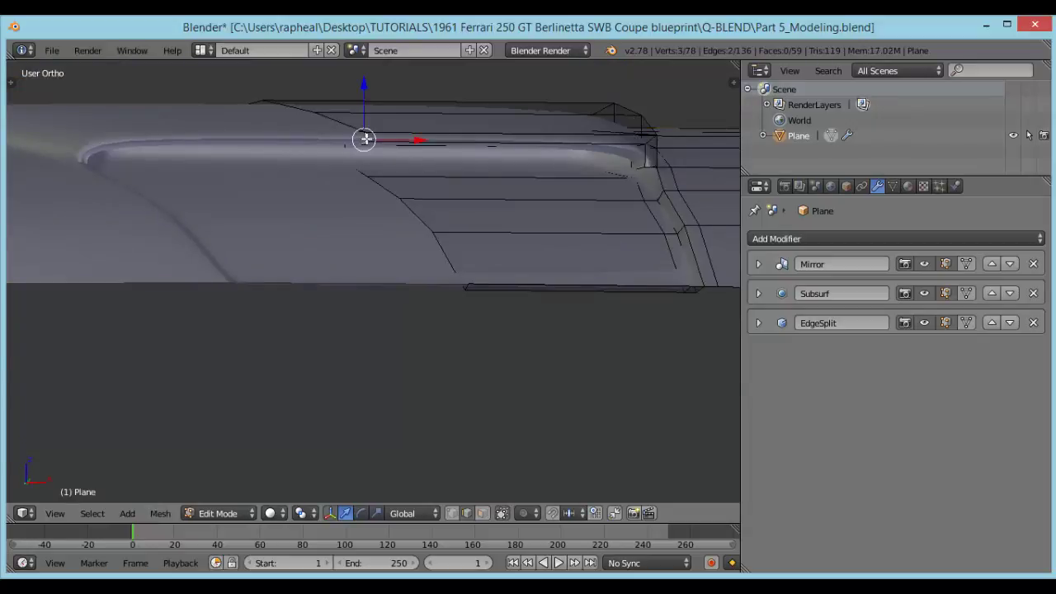
alt+right_click(405, 140)
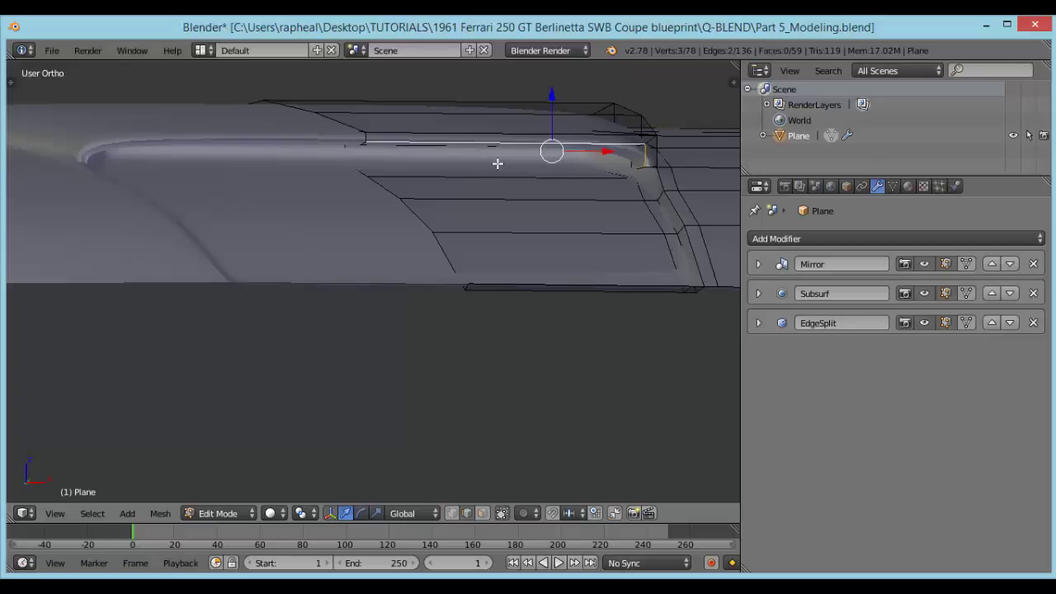
key(ctrl+r)
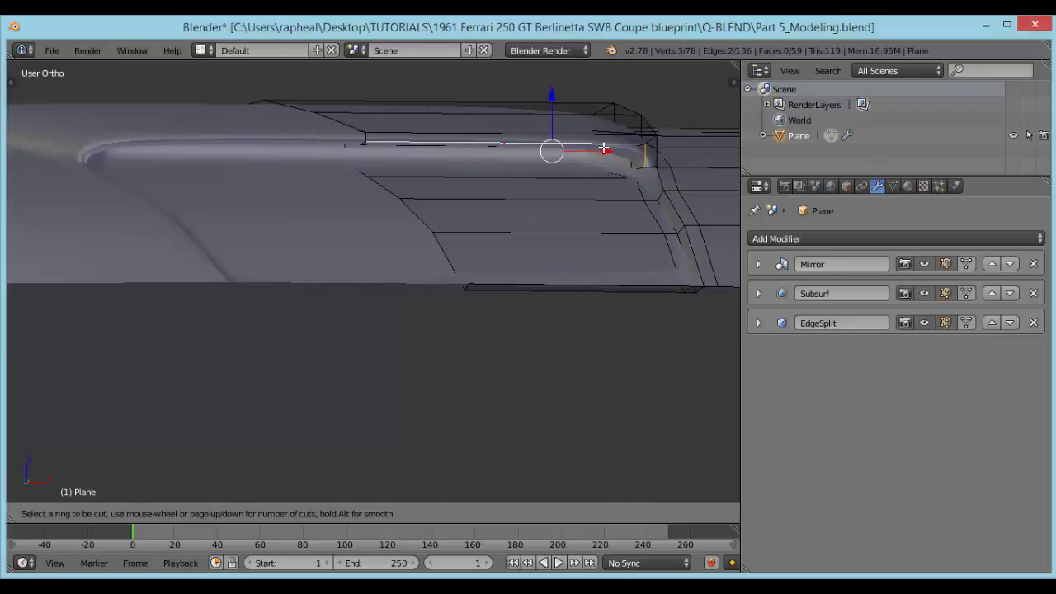
key(Escape)
middle_drag(453, 161, 492, 222)
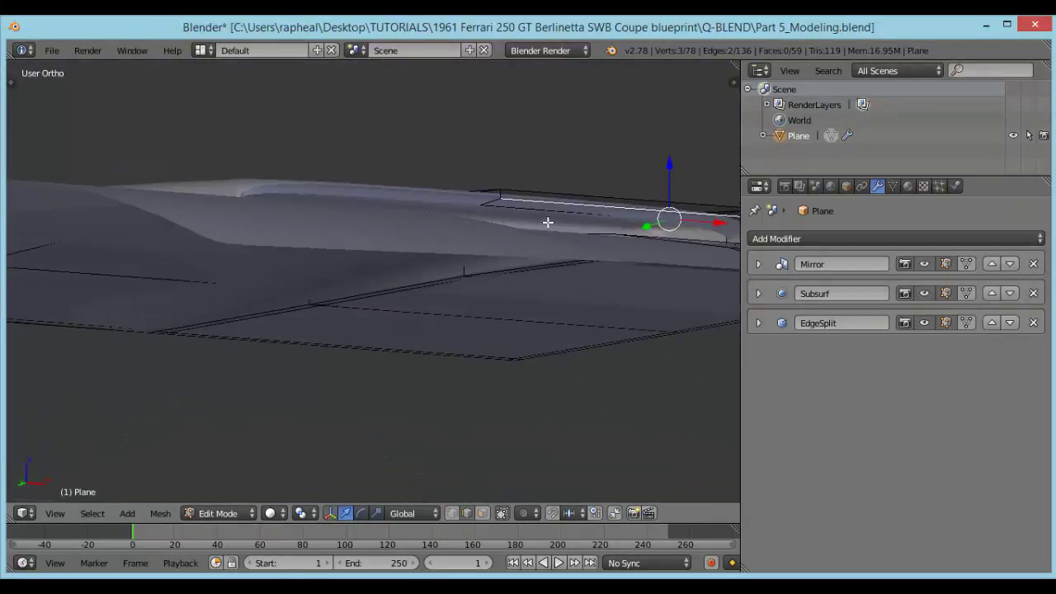
key(ctrl+r)
click(495, 203)
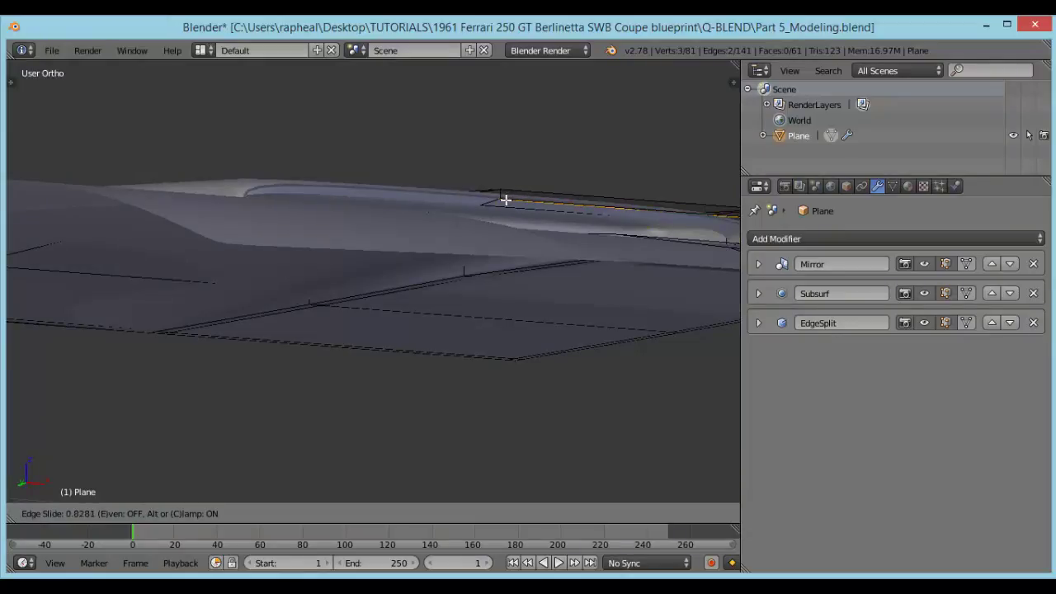
click(516, 200)
key(Tab)
middle_drag(491, 223, 517, 219)
middle_drag(276, 264, 448, 243)
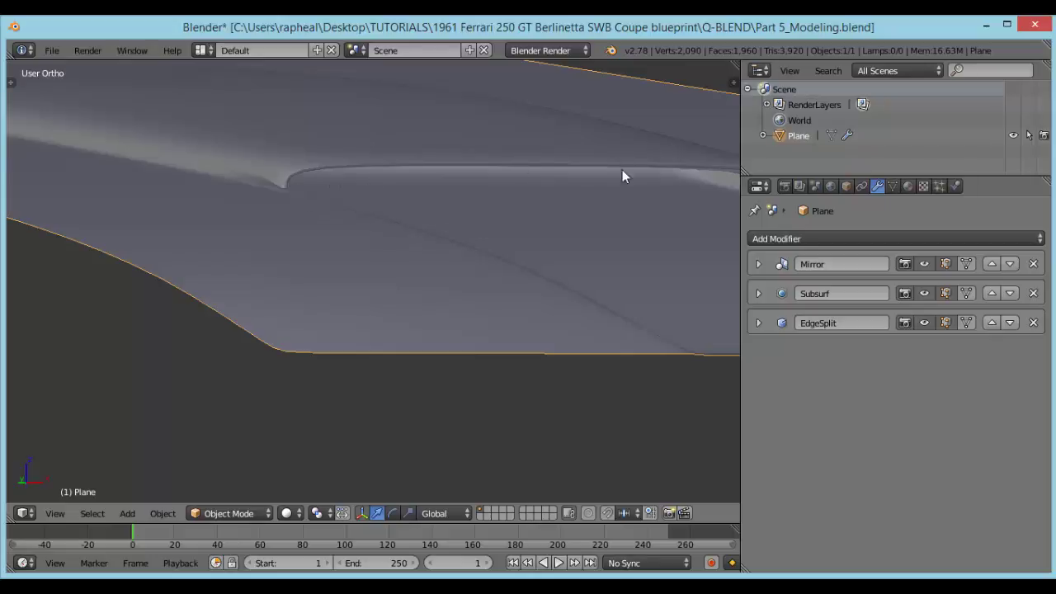
middle_drag(623, 173, 517, 242)
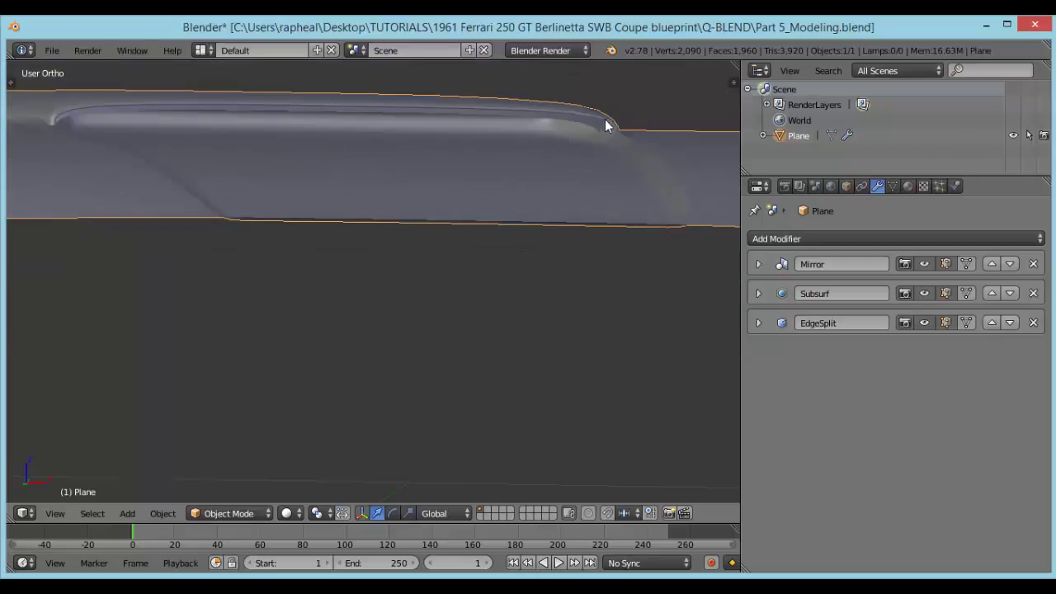
key(Tab)
key(s)
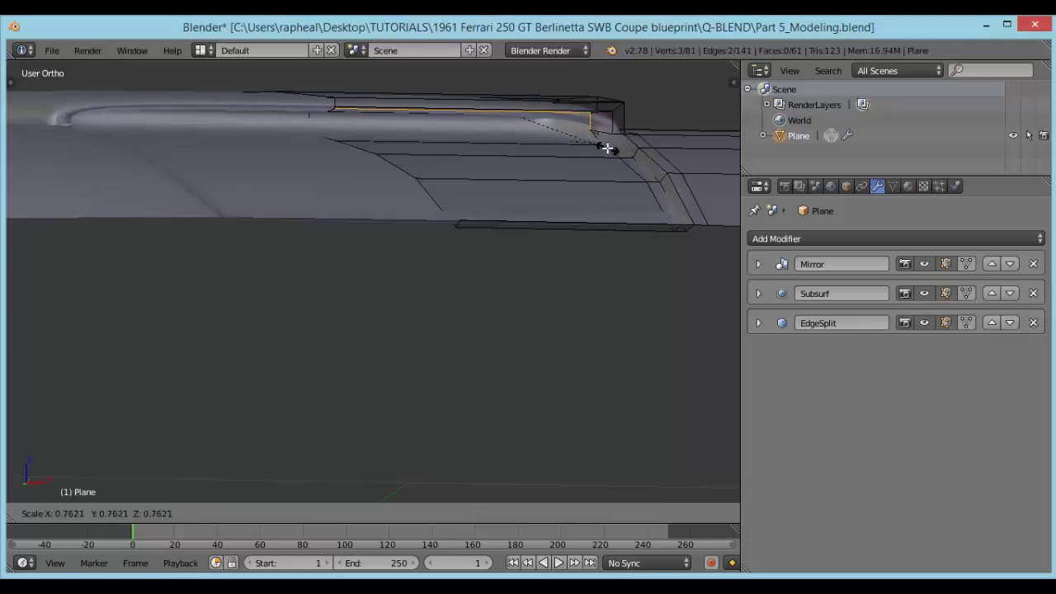
right_click(603, 150)
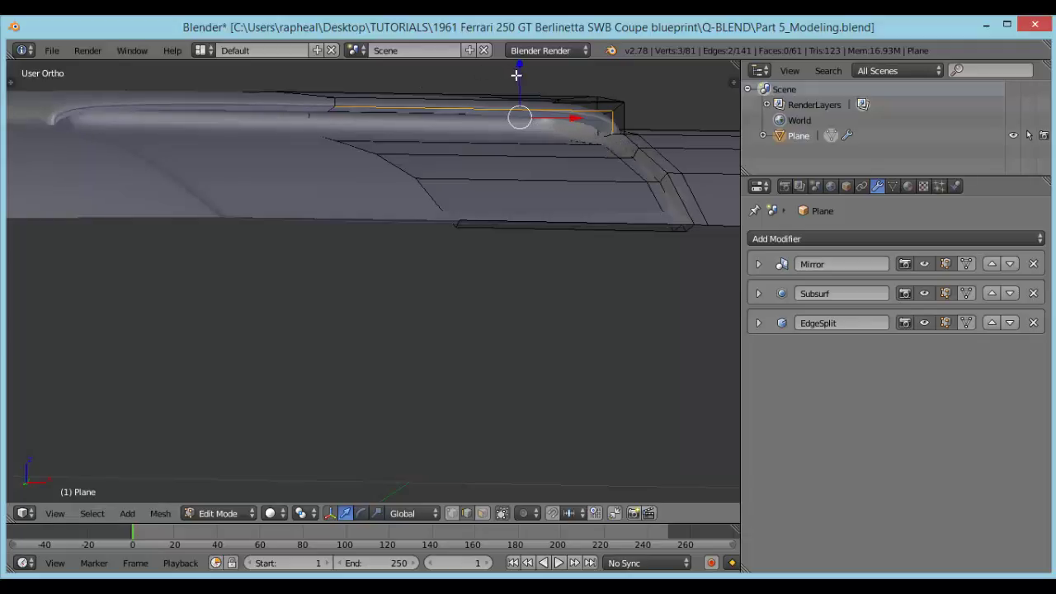
Examine the smoothed front lip and recess from several angles, comparing the Object Mode surface with the edit mesh.
key(Tab)
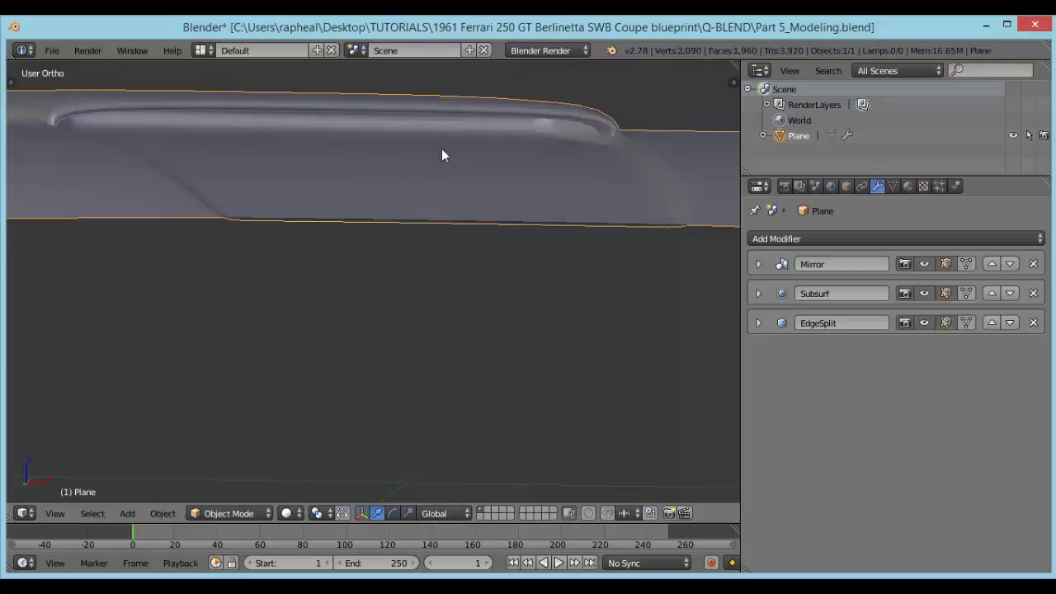
scroll(325, 206, up, 3)
middle_drag(325, 200, 328, 216)
scroll(522, 223, down, 4)
middle_drag(523, 230, 423, 277)
scroll(438, 267, up, 4)
key(Tab)
middle_drag(396, 220, 472, 327)
key(z)
key(z)
key(Tab)
In the top view, select the entire hood mesh in Edit Mode and hide it to expose the blueprint.
key(KP_7)
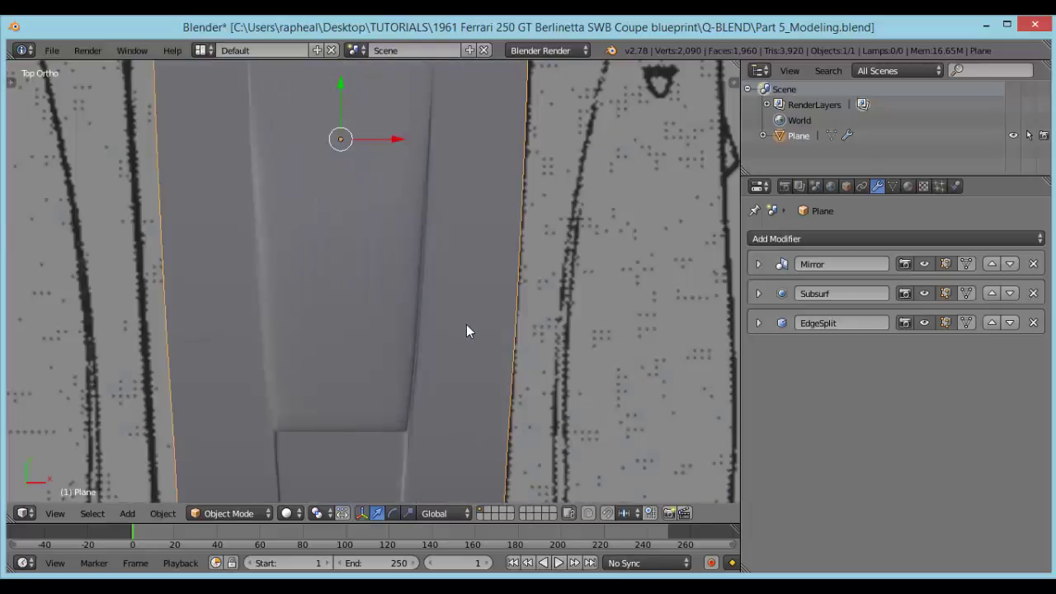
key(Tab)
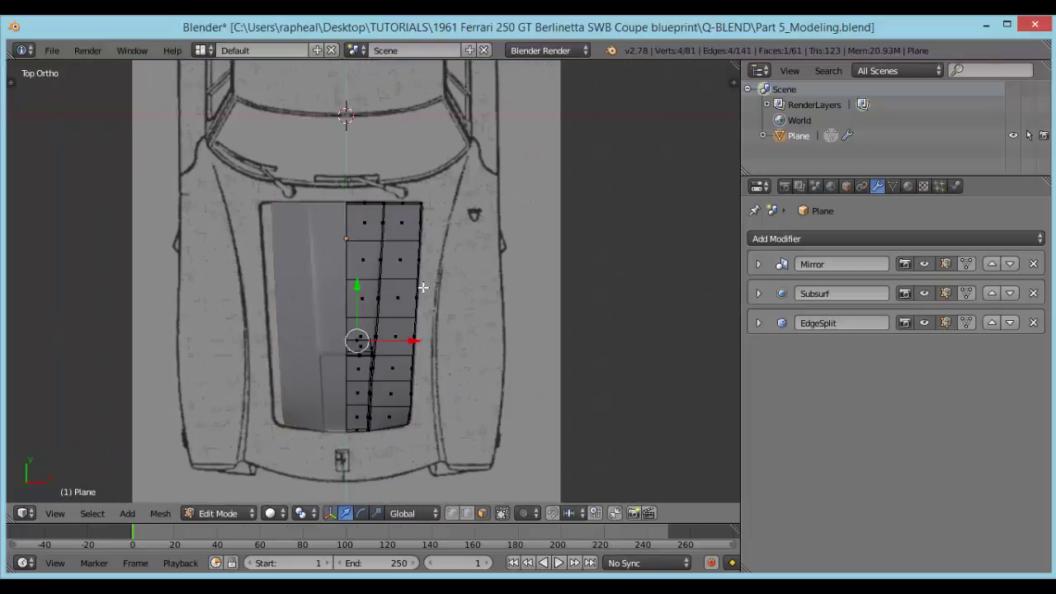
scroll(425, 282, up, 3)
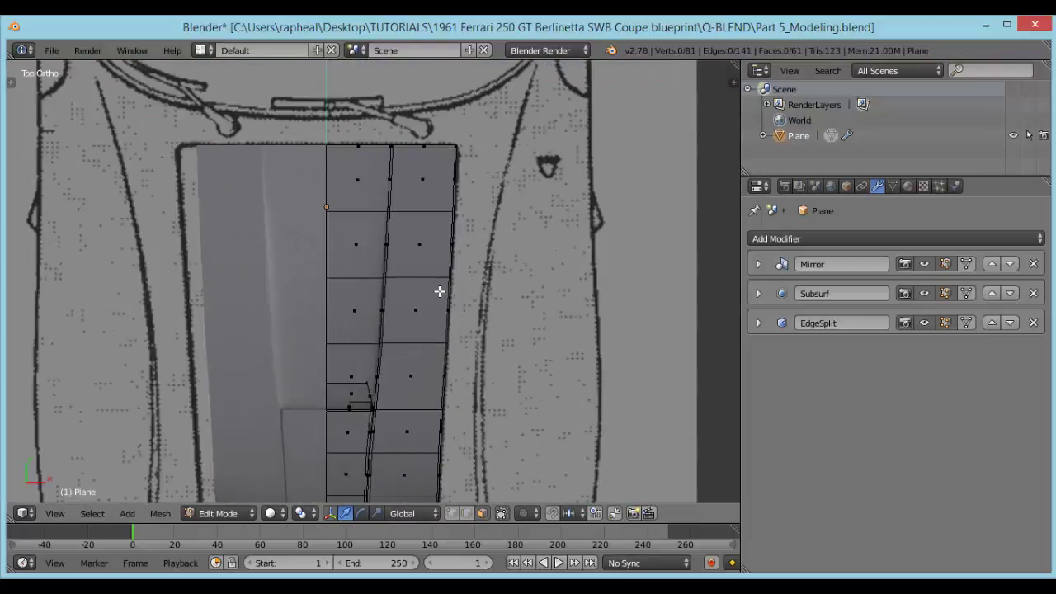
key(a)
shift+middle_drag(421, 267, 413, 206)
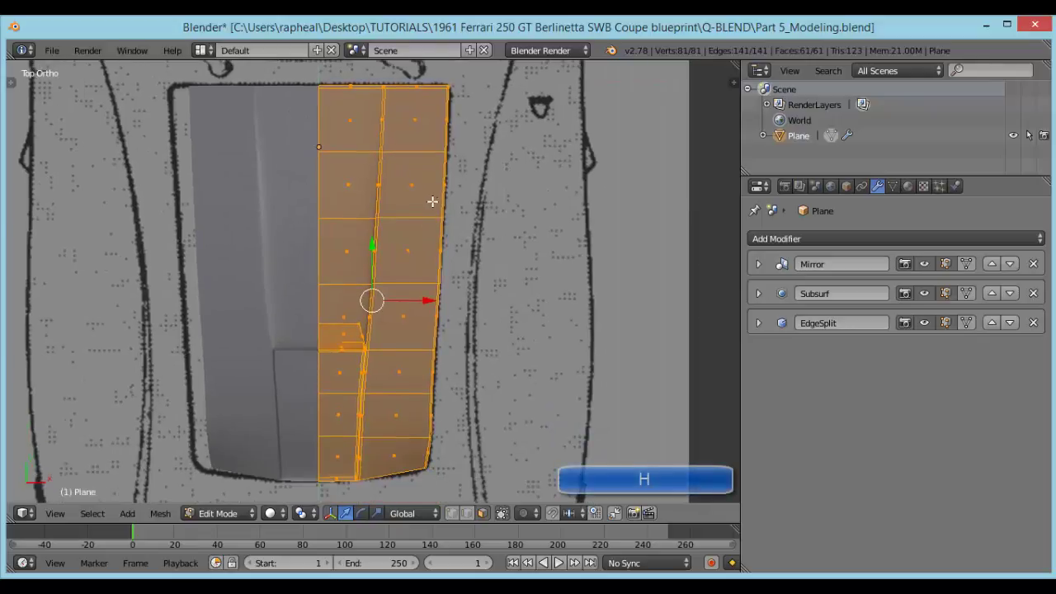
key(h)
Add a plane to the mesh beside the wipers and move it along X until its inner side meets the mirror centre line.
scroll(429, 216, down, 4)
scroll(386, 264, up, 6)
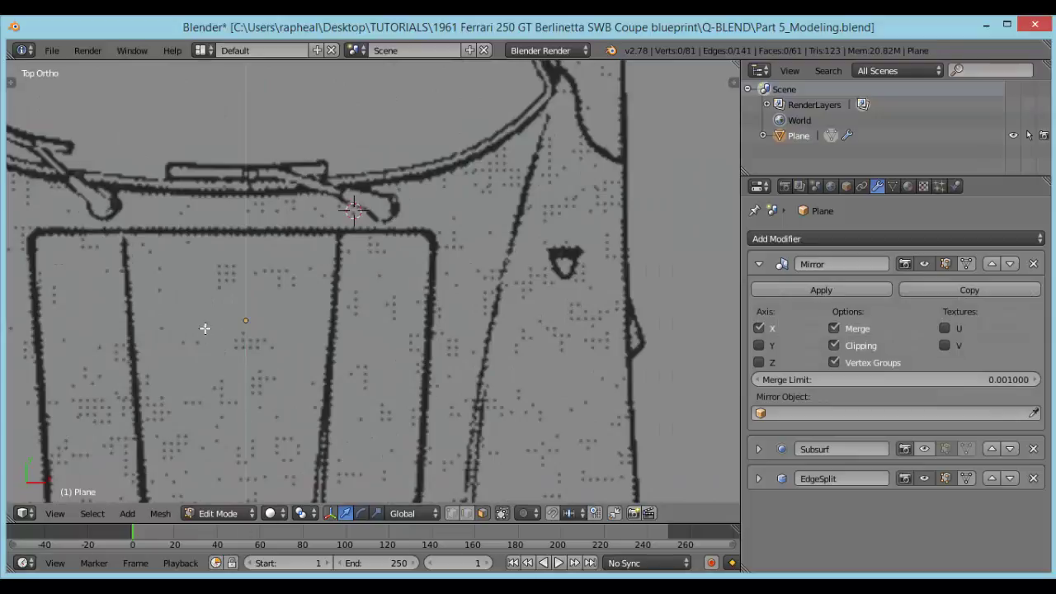
shift+middle_drag(306, 297, 305, 304)
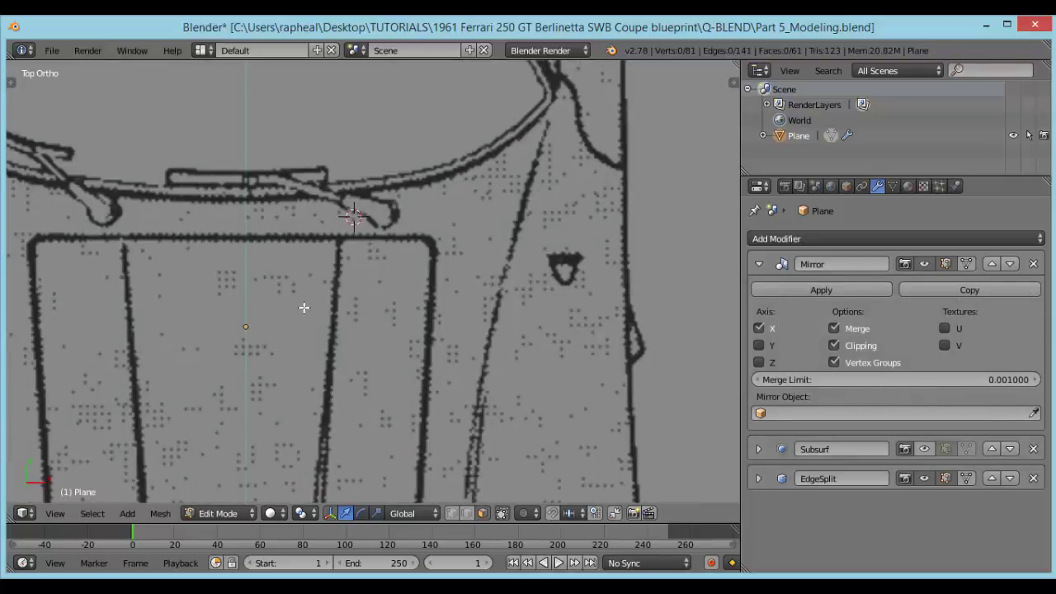
key(shift+a)
click(309, 304)
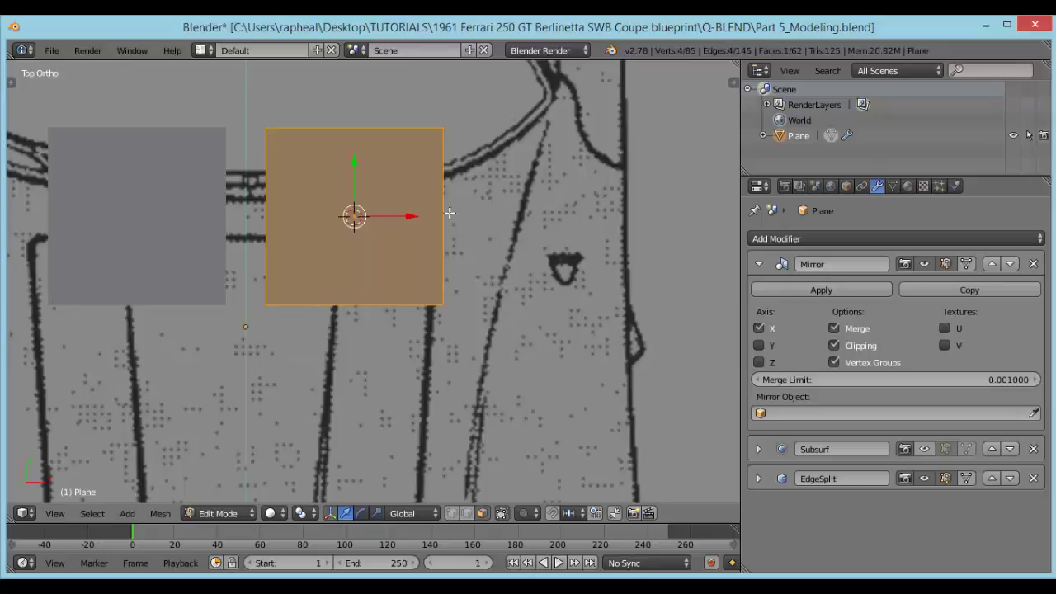
drag(418, 217, 364, 217)
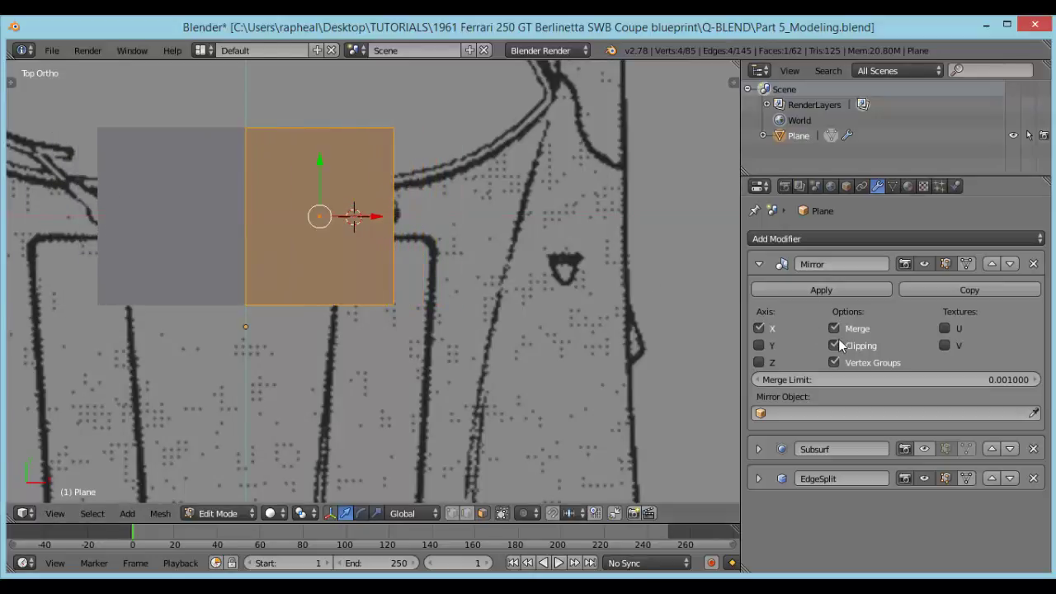
click(758, 264)
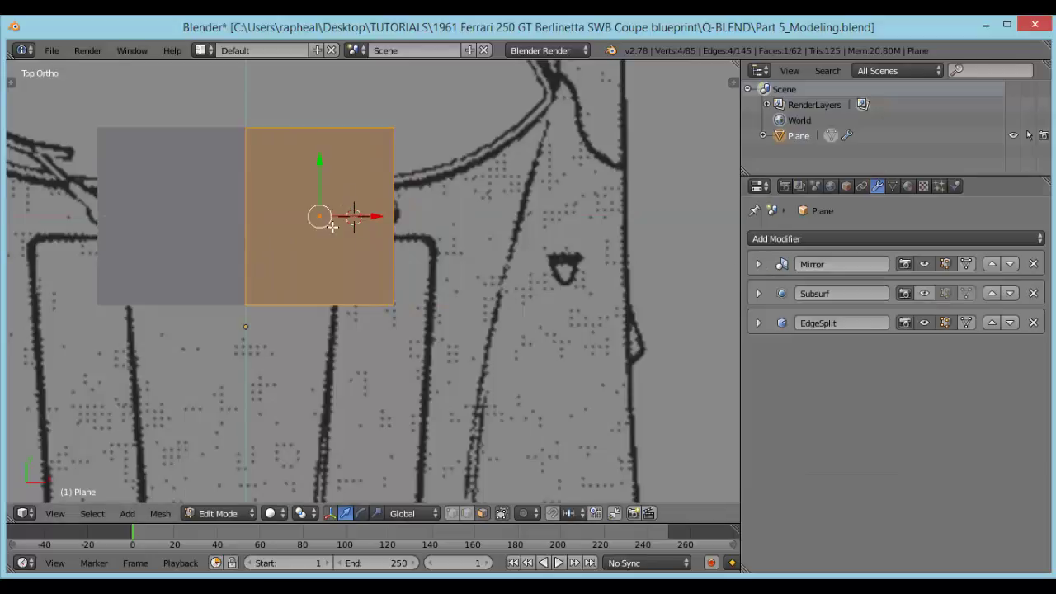
In vertex selection mode, move the new plane's front centre-line vertex along Y onto the blueprint's rear hood line.
shift+middle_drag(320, 235, 349, 270)
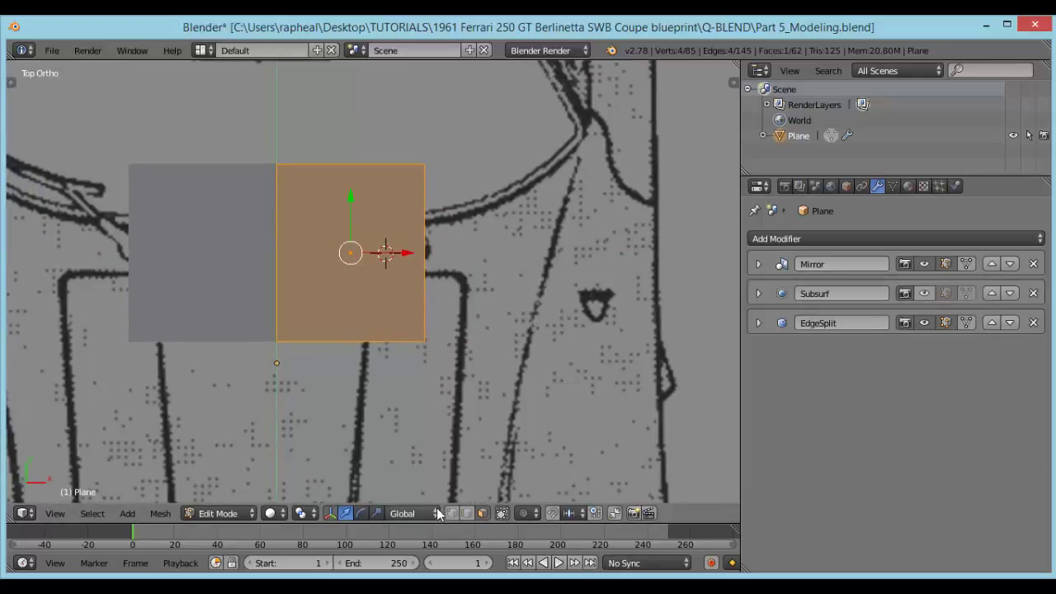
click(452, 513)
right_click(279, 340)
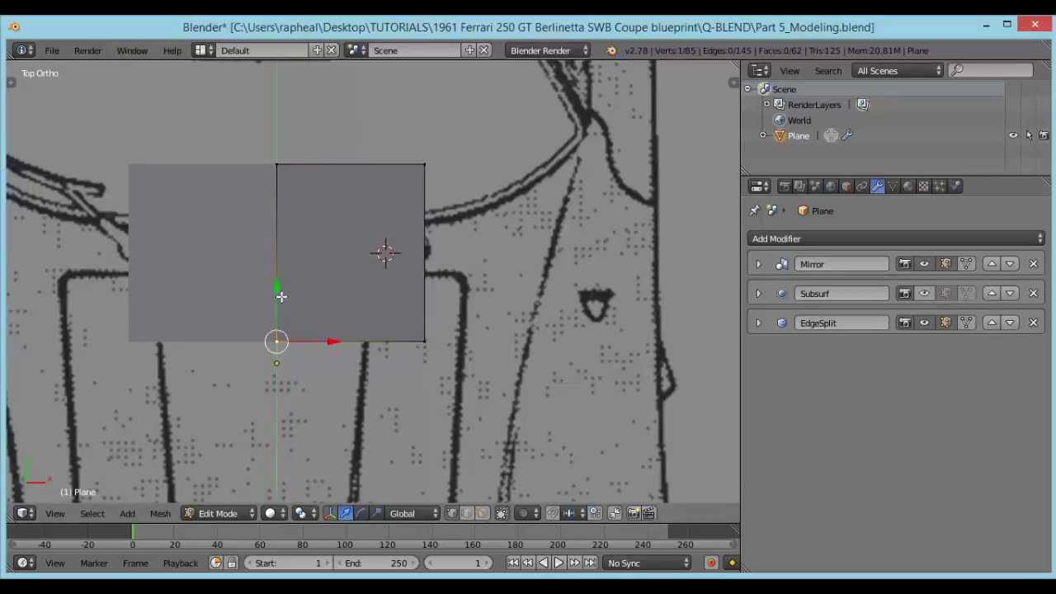
key(g)
key(y)
click(277, 273)
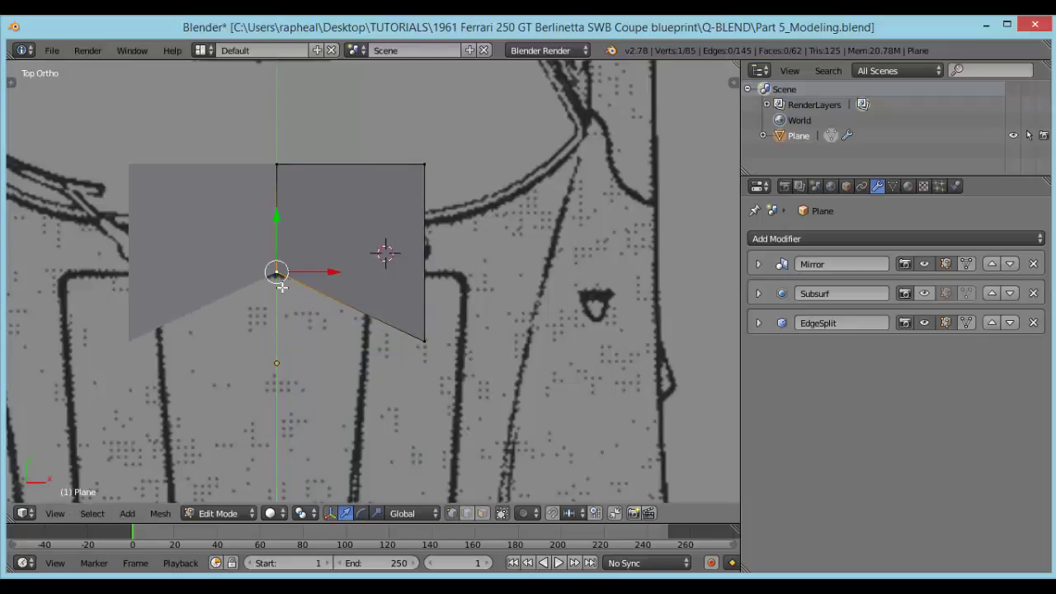
Move the plane's front outer vertex along Y onto the rear hood line and display the mesh in wireframe.
scroll(306, 326, up, 3)
right_click(469, 386)
drag(465, 334, 462, 218)
key(z)
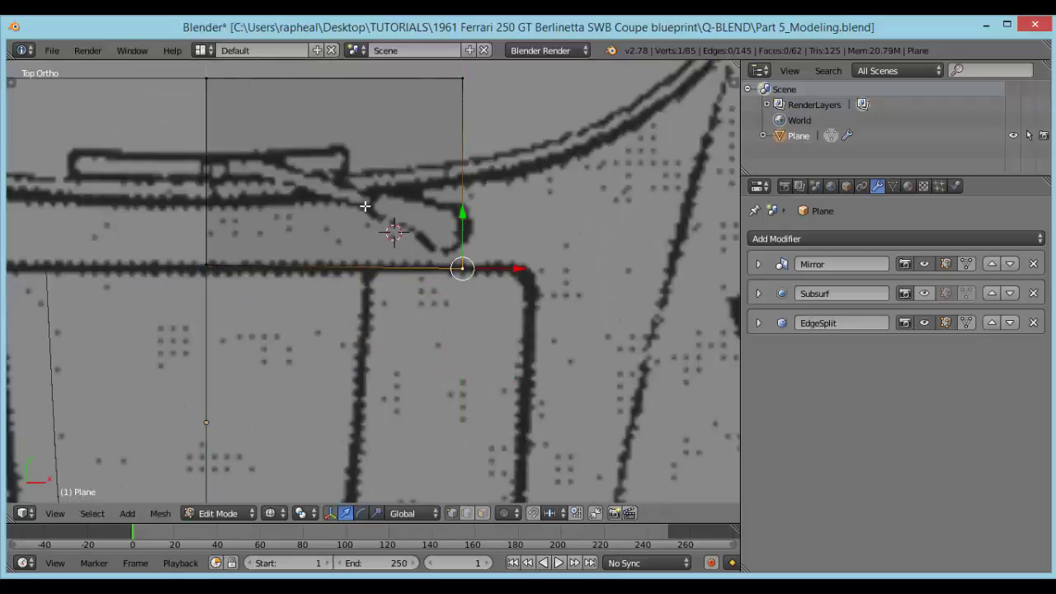
Move the new plane's rear centre-line vertex along Y onto the blueprint's windshield base line.
shift+middle_drag(208, 97, 304, 142)
right_click(302, 125)
key(g)
key(y)
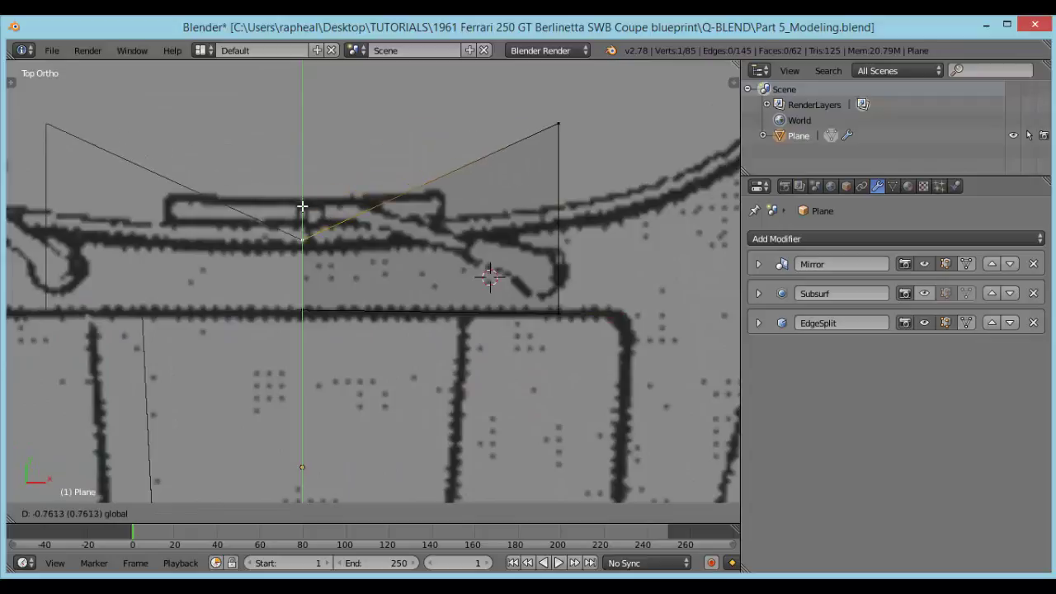
click(302, 212)
Move the plane's rear outer vertex along Y onto the windshield base line.
shift+middle_drag(402, 300, 327, 295)
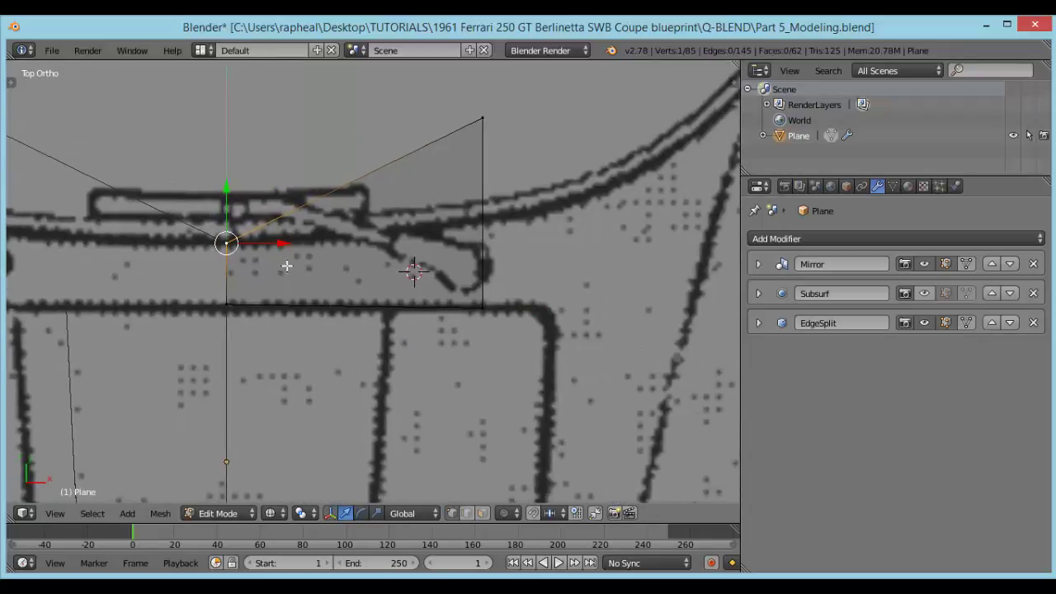
right_click(484, 119)
key(g)
key(y)
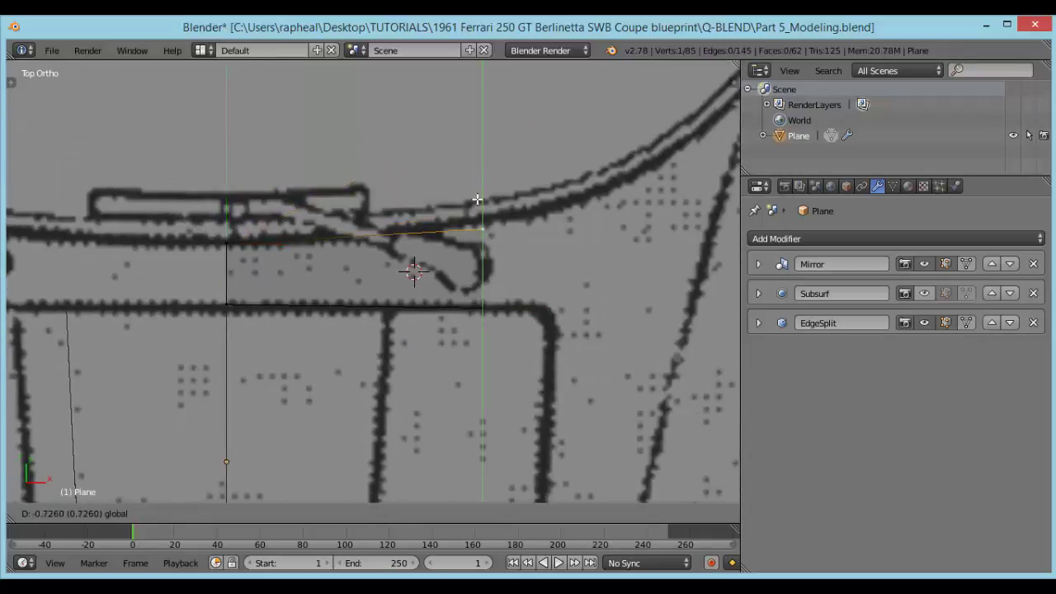
click(482, 219)
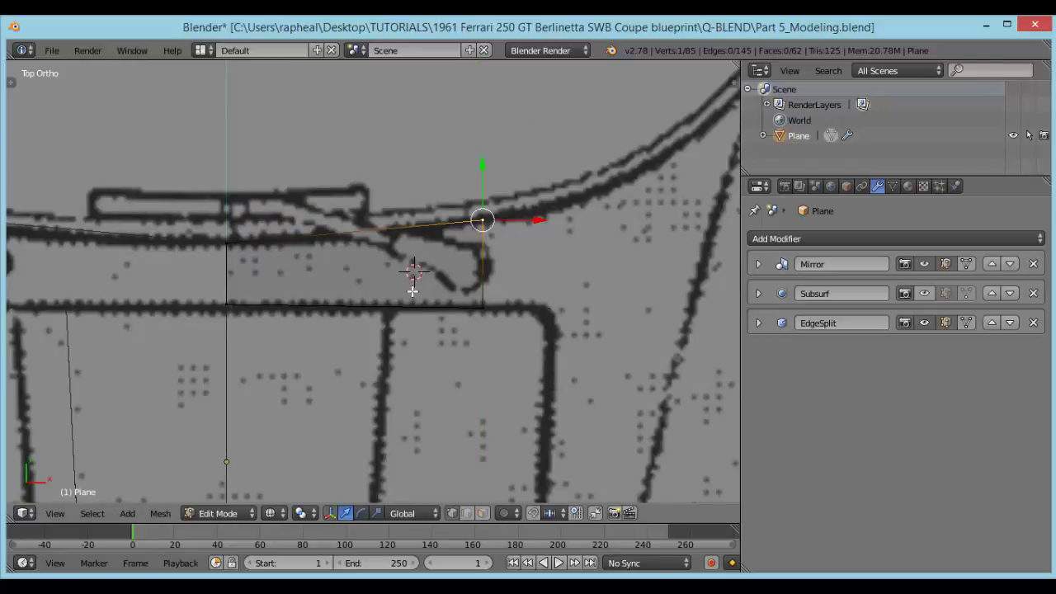
Add a crosswise loop cut level with the hood scoop's side line and move its rear vertex along Y onto the windshield line.
key(ctrl+r)
click(417, 292)
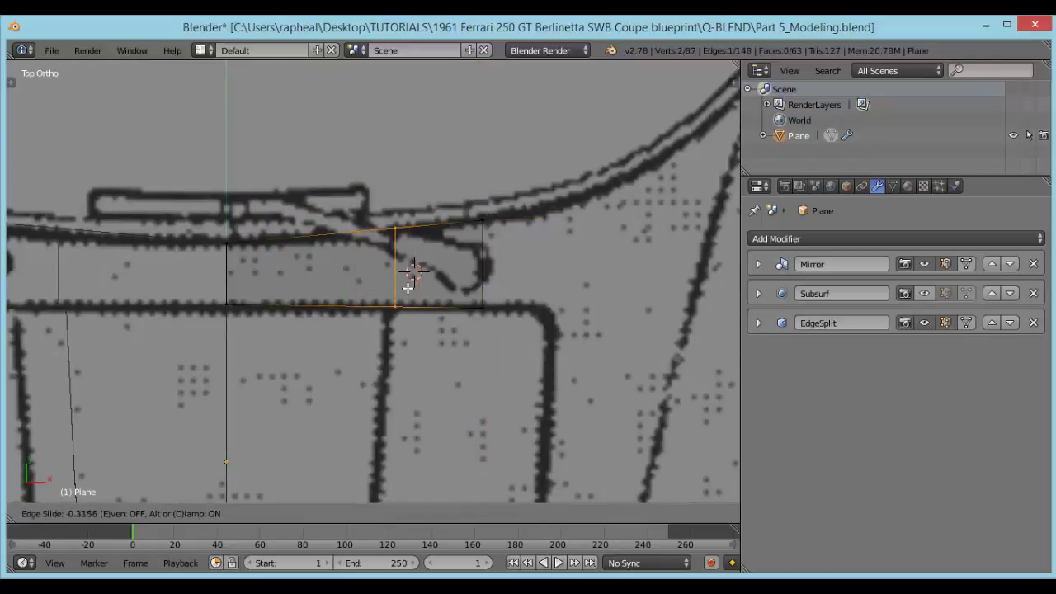
click(396, 273)
right_click(386, 211)
drag(393, 195, 393, 200)
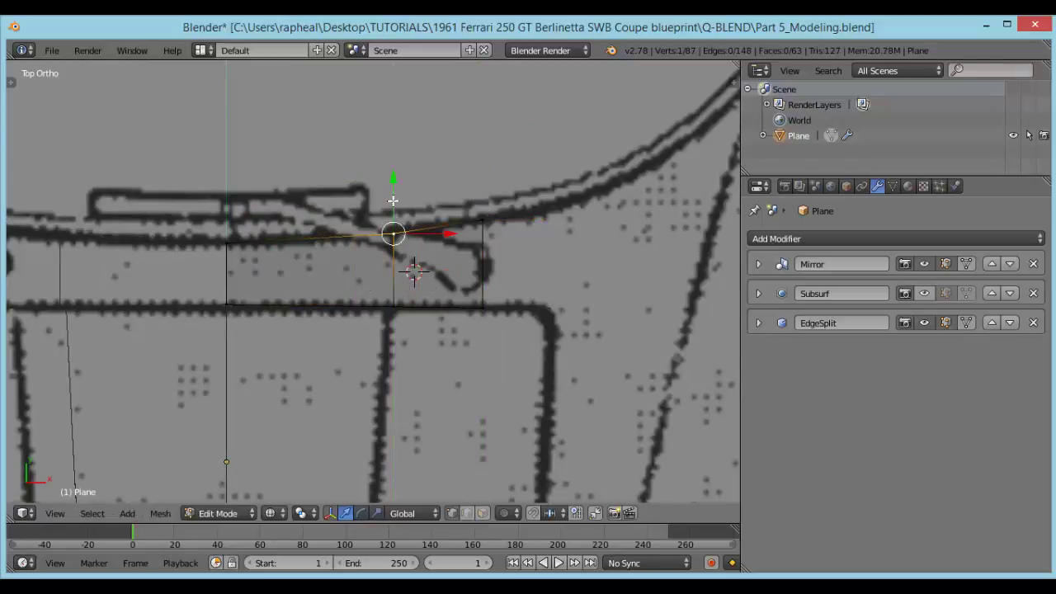
Adjust the panel's rear centre-line vertex along X against the mirror centre line.
scroll(391, 231, down, 2)
shift+middle_drag(366, 267, 407, 258)
right_click(308, 259)
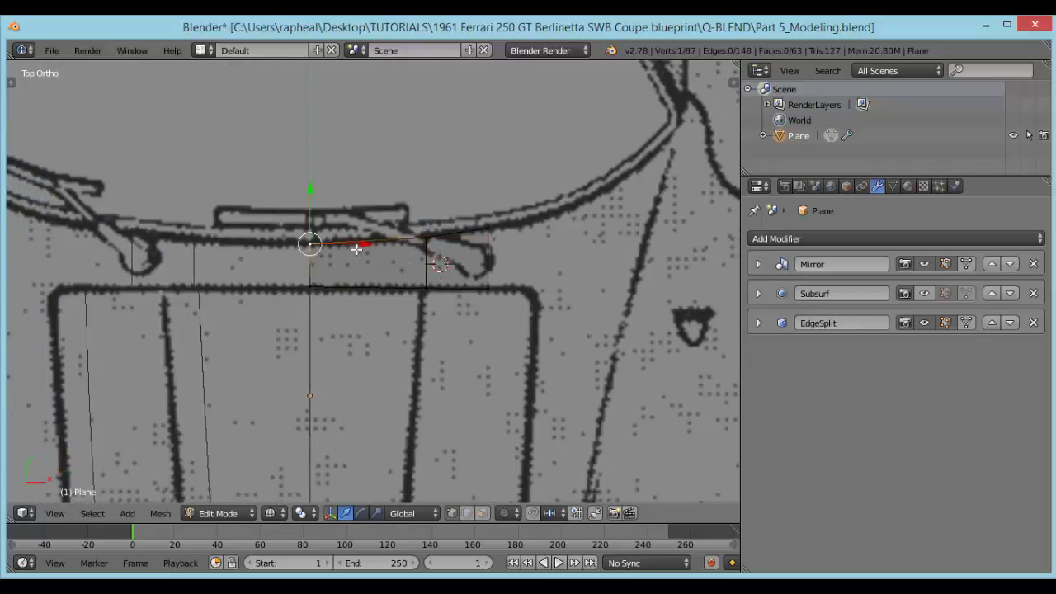
drag(365, 245, 414, 244)
click(379, 247)
Nudge the panel's three front vertices along Y, from the centre line outward, to align them with the blueprint's rear hood line.
scroll(388, 256, down, 3)
shift+middle_drag(402, 346, 361, 281)
scroll(341, 261, up, 6)
shift+middle_drag(203, 107, 249, 247)
scroll(250, 248, up, 2)
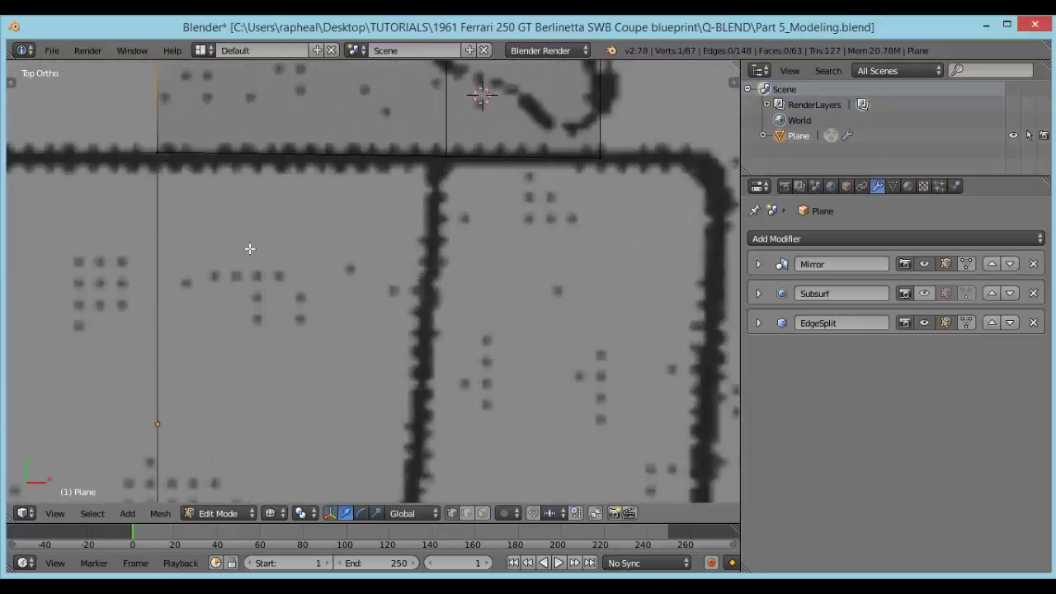
shift+middle_drag(197, 212, 278, 267)
right_click(237, 210)
drag(238, 193, 240, 193)
right_click(526, 214)
drag(532, 187, 533, 186)
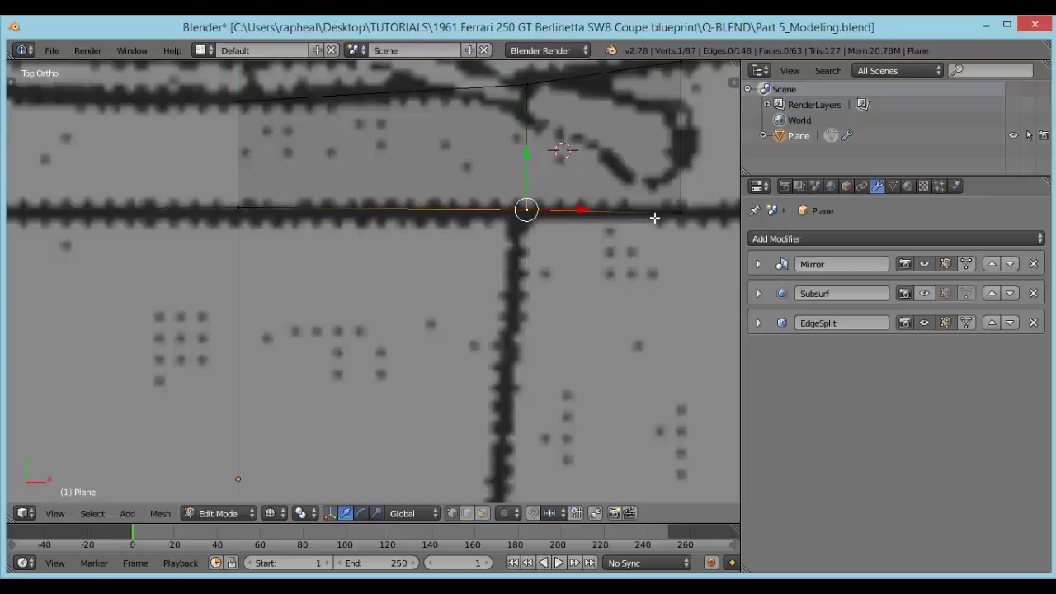
right_click(663, 217)
drag(684, 196, 684, 189)
Examine the blueprint's hood outline, fender crease and body side from the windshield down to the hood's front edge.
scroll(449, 274, down, 4)
shift+middle_drag(446, 275, 458, 260)
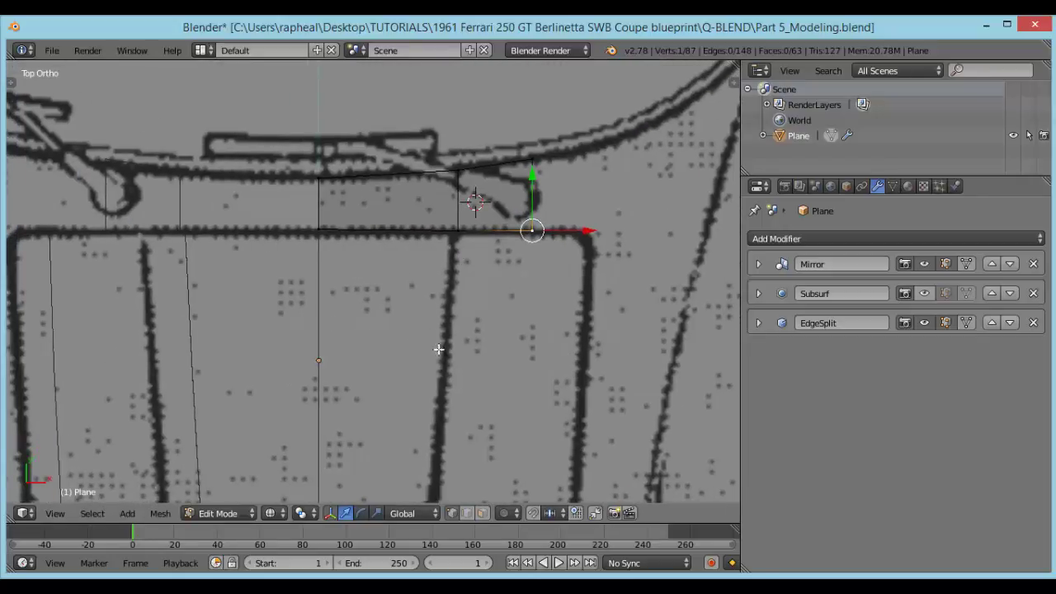
shift+middle_drag(439, 349, 422, 277)
scroll(462, 147, down, 5)
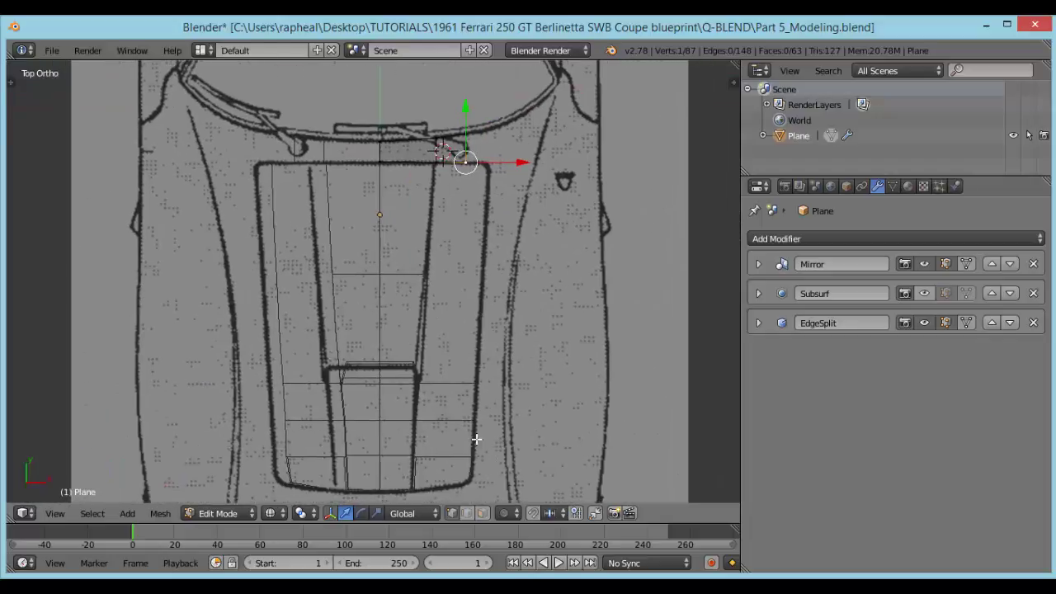
shift+middle_drag(414, 205, 308, 260)
scroll(308, 259, up, 3)
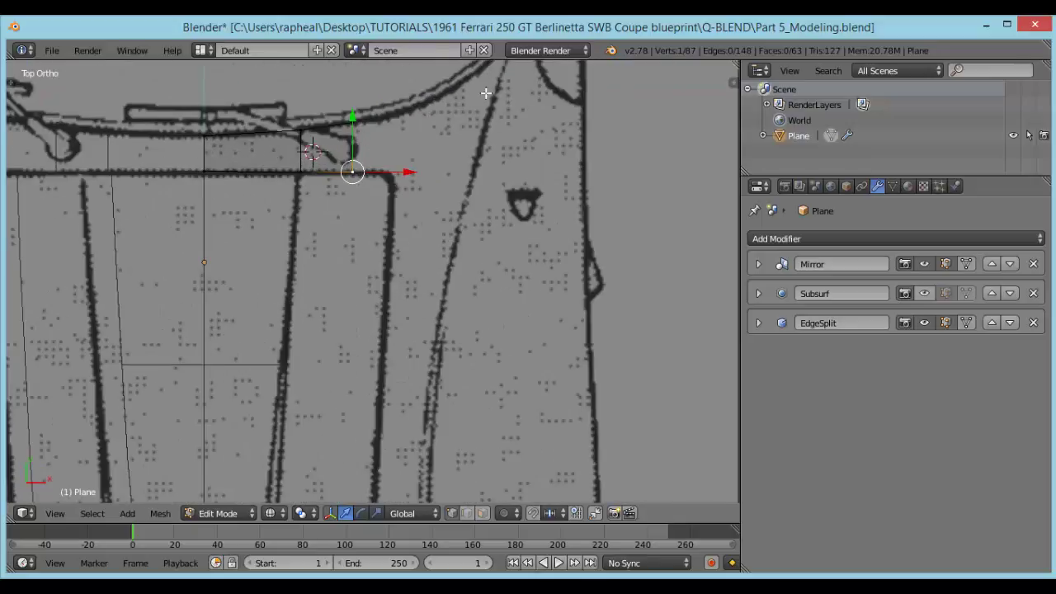
scroll(389, 272, down, 1)
shift+middle_drag(398, 425, 416, 256)
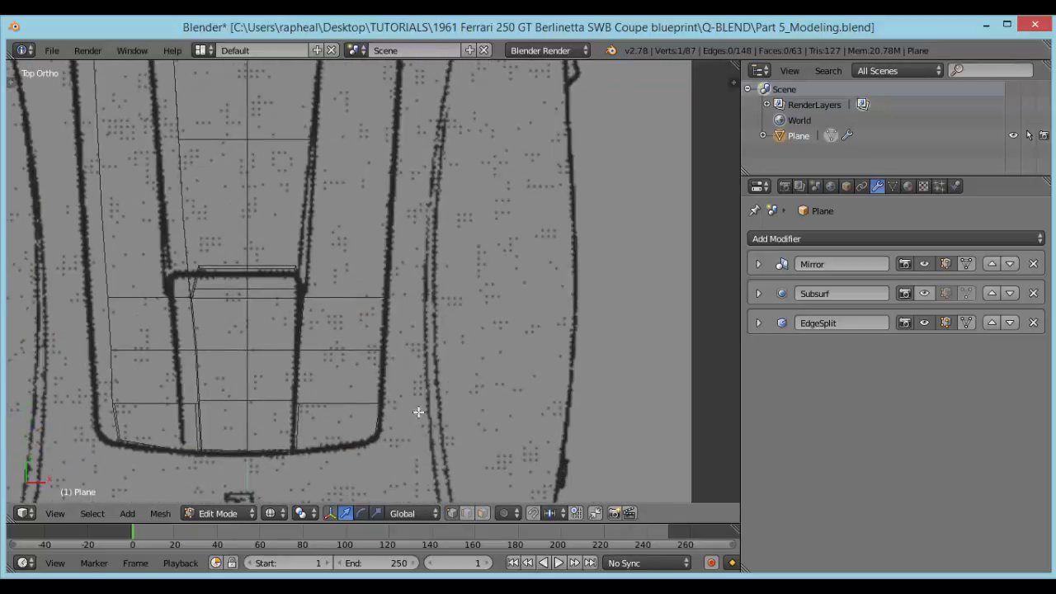
In the right side view, select the two cowl faces and raise them along Z to the bonnet line of the blueprint.
shift+middle_drag(419, 412, 427, 253)
shift+middle_drag(339, 185, 288, 428)
shift+middle_drag(288, 195, 321, 285)
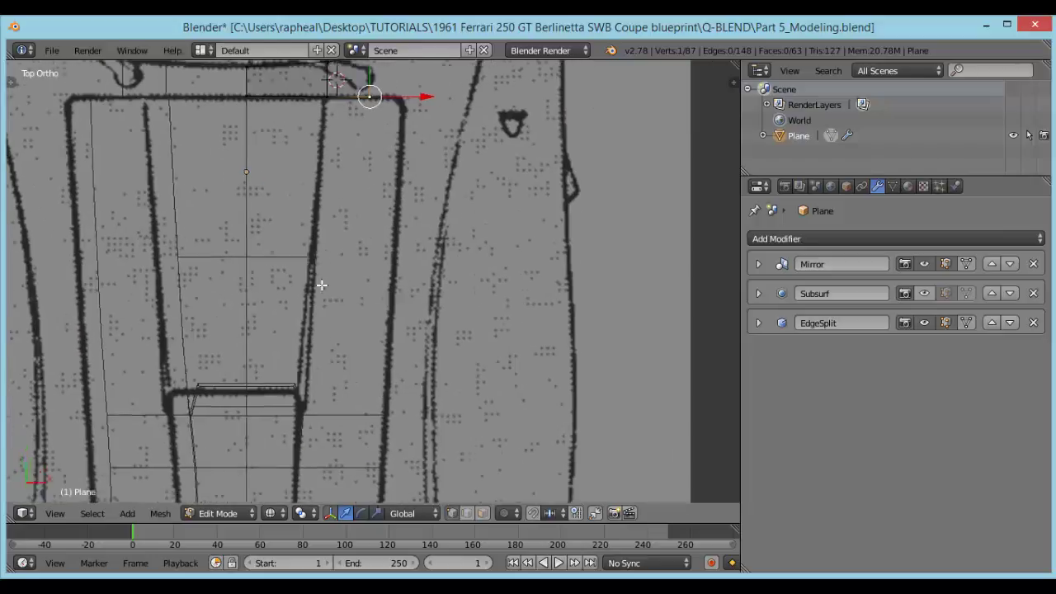
shift+middle_drag(314, 115, 358, 225)
key(KP_3)
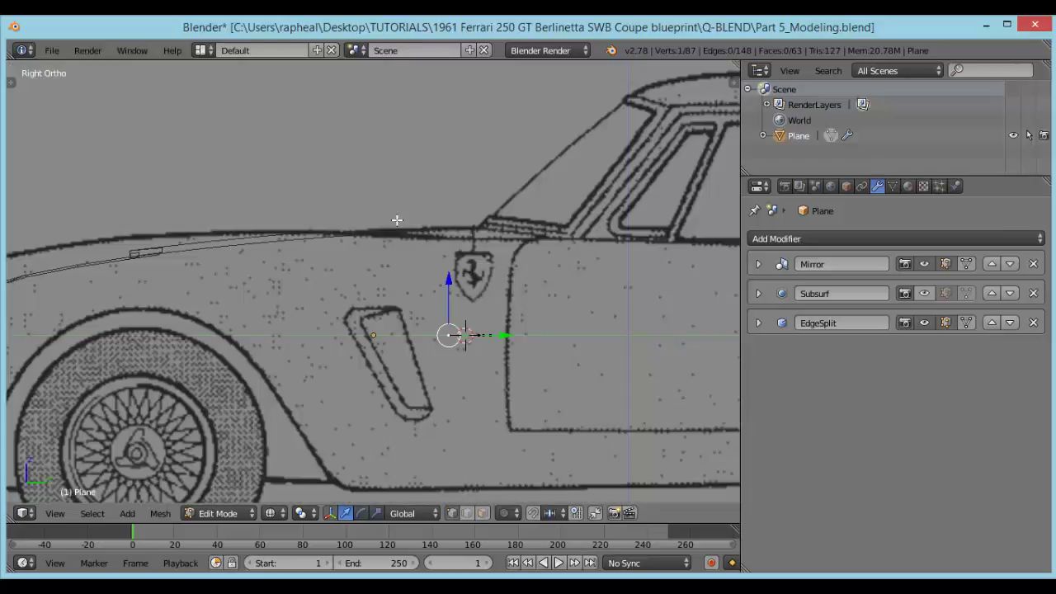
scroll(454, 308, up, 2)
shift+middle_drag(509, 351, 418, 248)
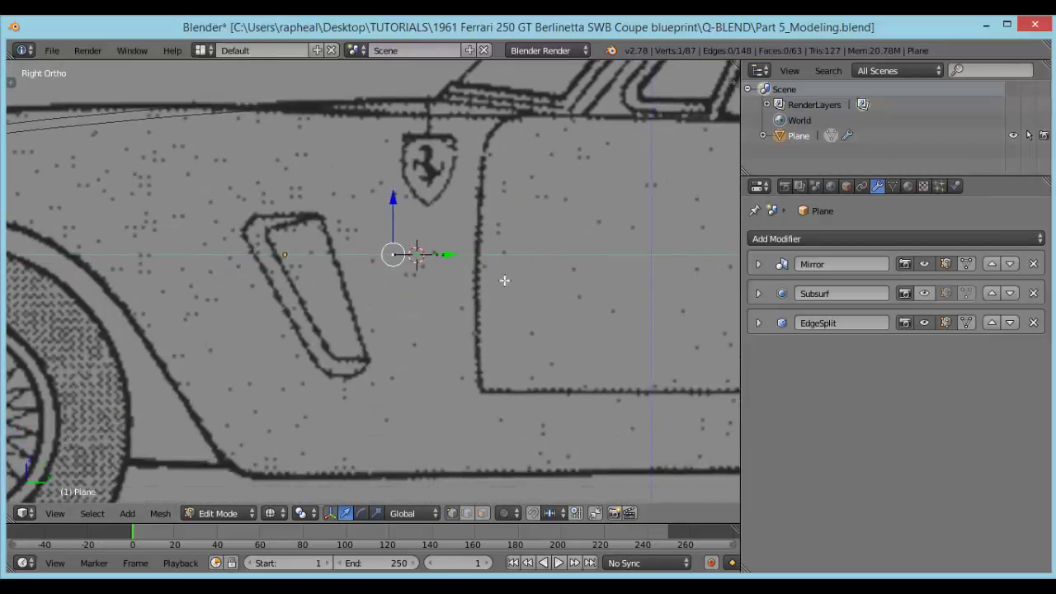
key(a)
drag(363, 237, 492, 265)
shift+middle_drag(426, 205, 415, 281)
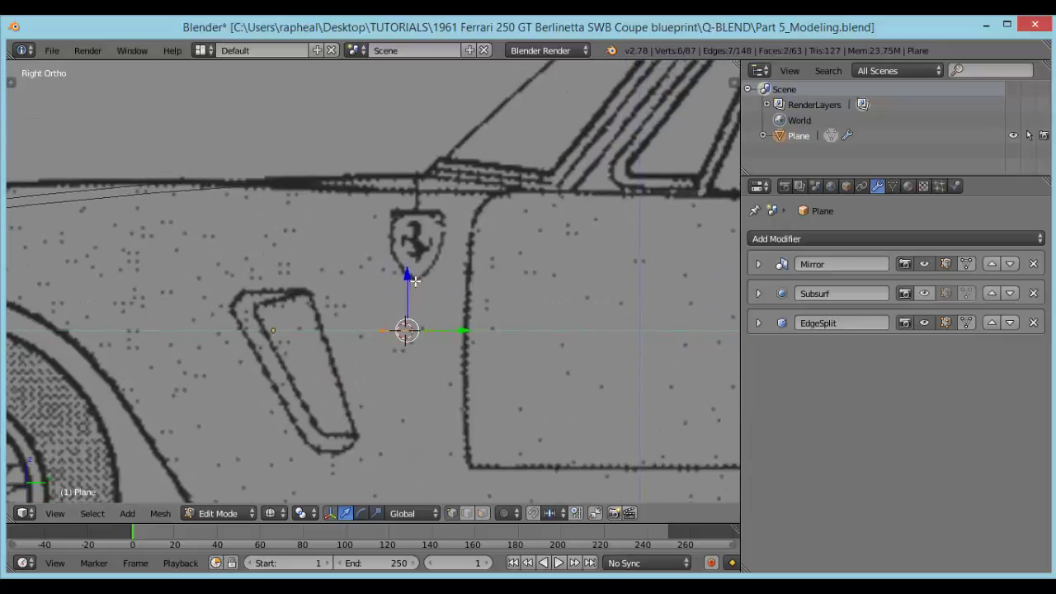
drag(405, 281, 400, 126)
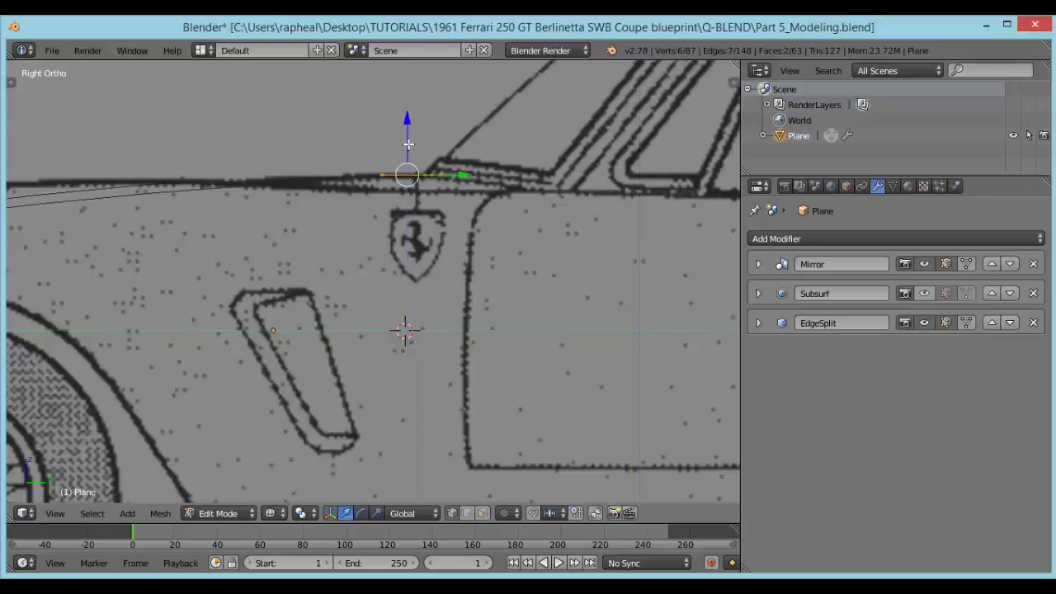
In the top view, extrude the cowl strip's outer end edge sideways to just above the bonnet's rear corner.
key(KP_7)
scroll(450, 215, up, 4)
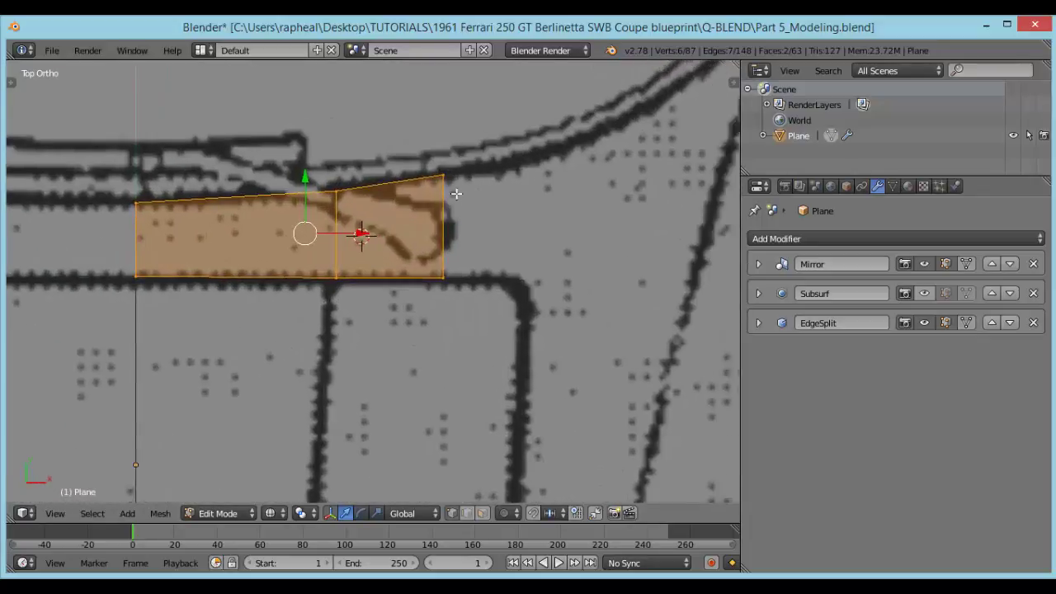
shift+middle_drag(456, 194, 438, 206)
scroll(579, 179, down, 3)
shift+middle_drag(476, 253, 457, 251)
right_click(396, 234)
shift+right_click(401, 282)
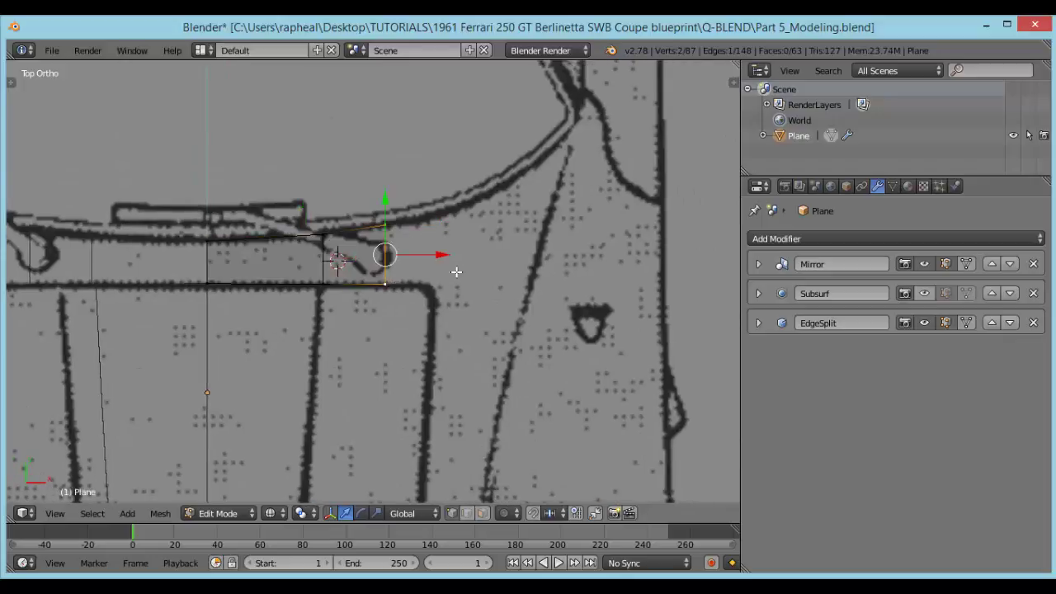
key(e)
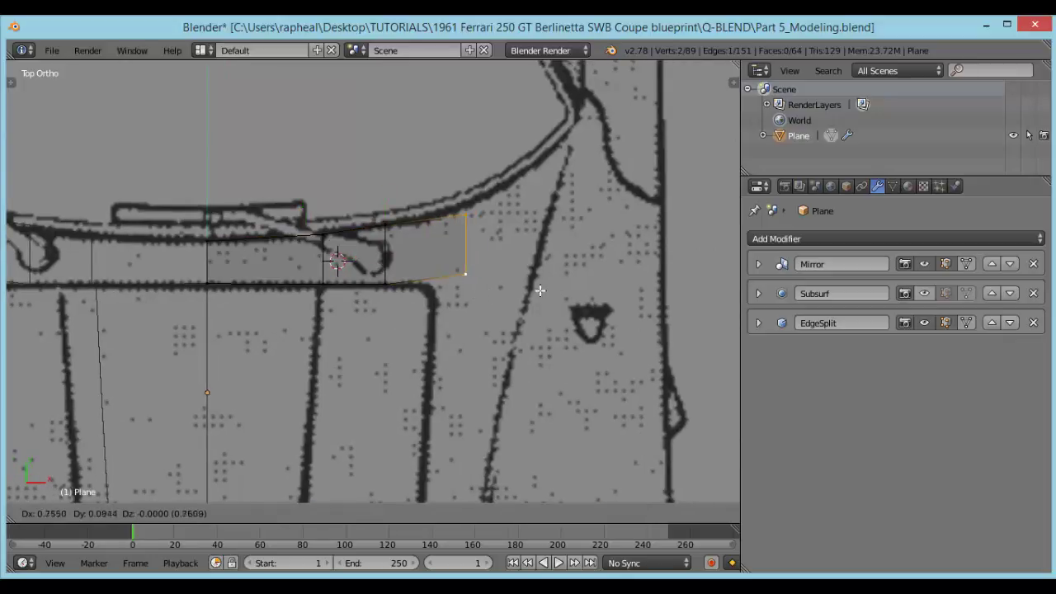
click(520, 295)
Move the new edge's two vertices onto the windshield base line and the bonnet's rear outline.
scroll(462, 260, up, 4)
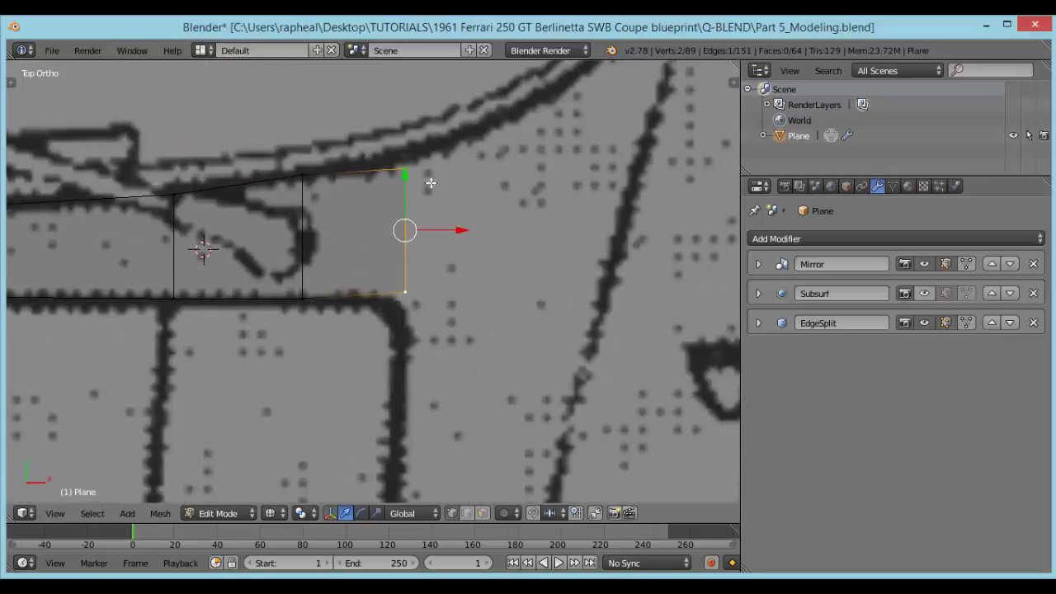
right_click(407, 172)
key(g)
click(393, 187)
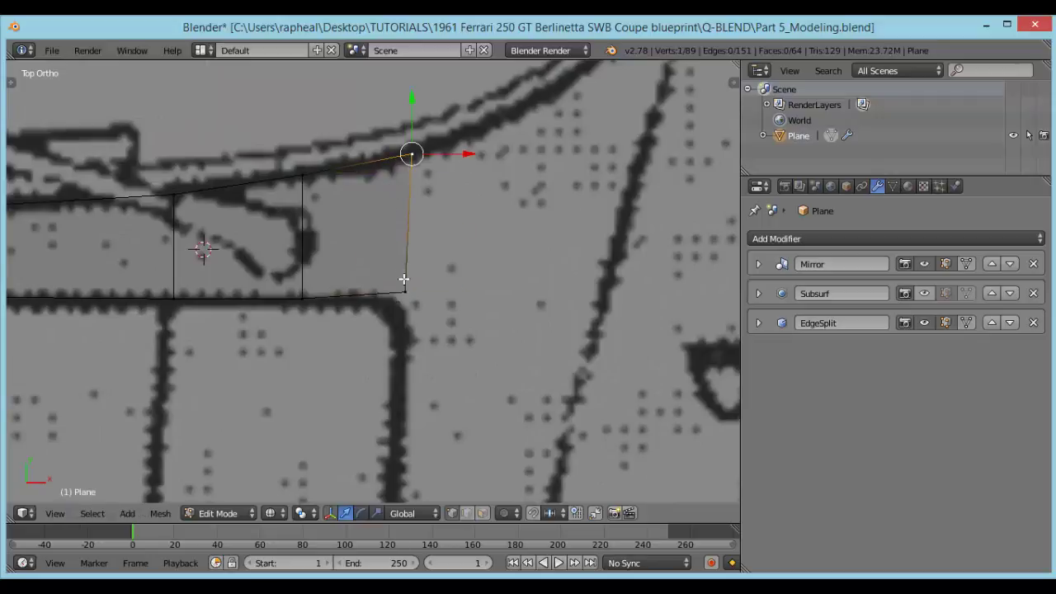
right_click(404, 279)
key(g)
click(403, 306)
shift+middle_drag(433, 265, 386, 251)
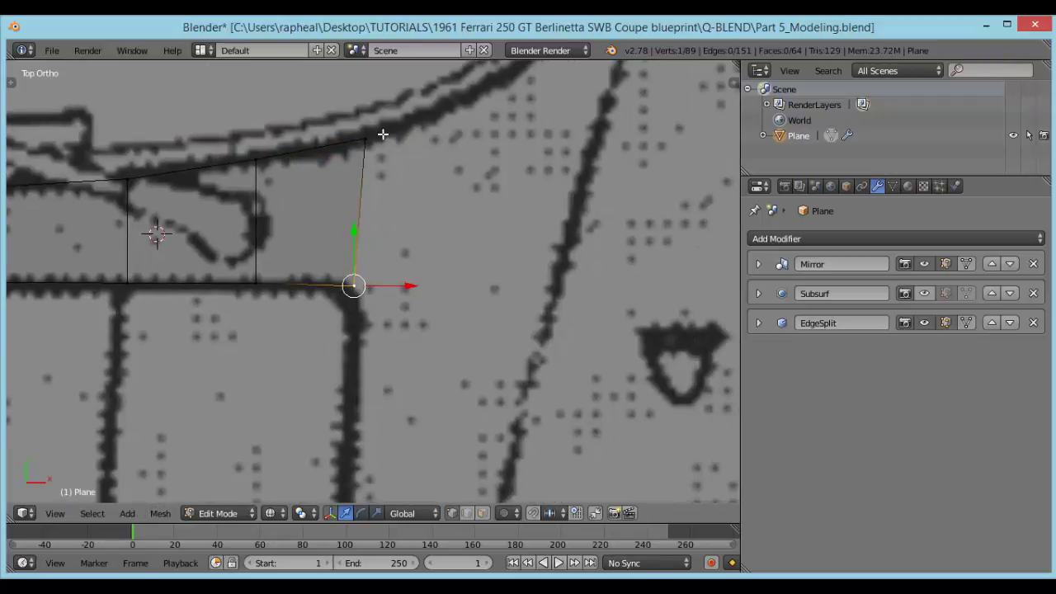
Extrude the cowl strip's outer end edge along X to the fender crease line.
right_click(381, 135)
shift+right_click(354, 284)
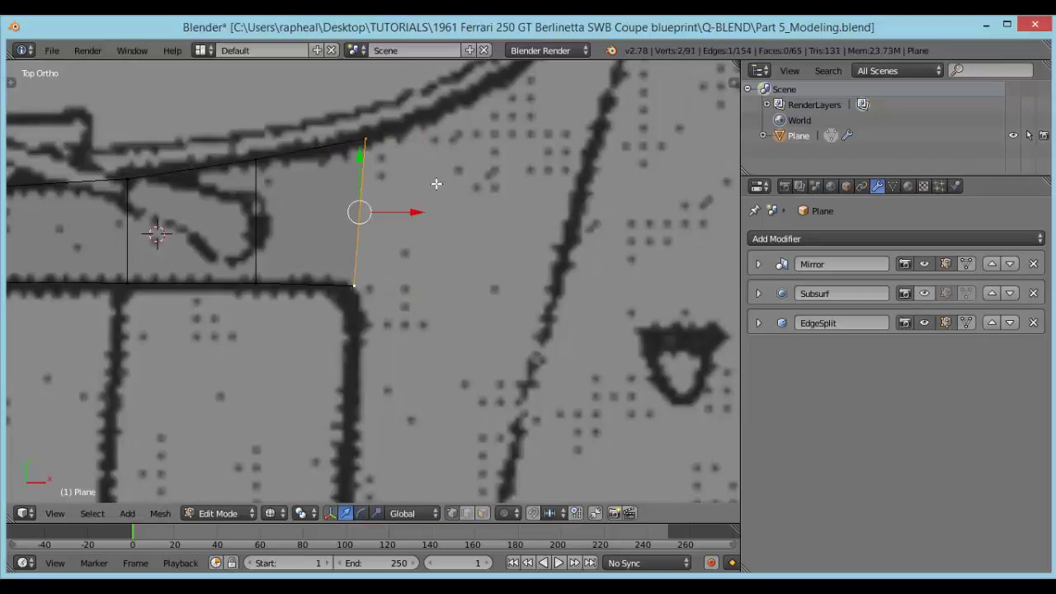
key(e)
key(x)
click(619, 213)
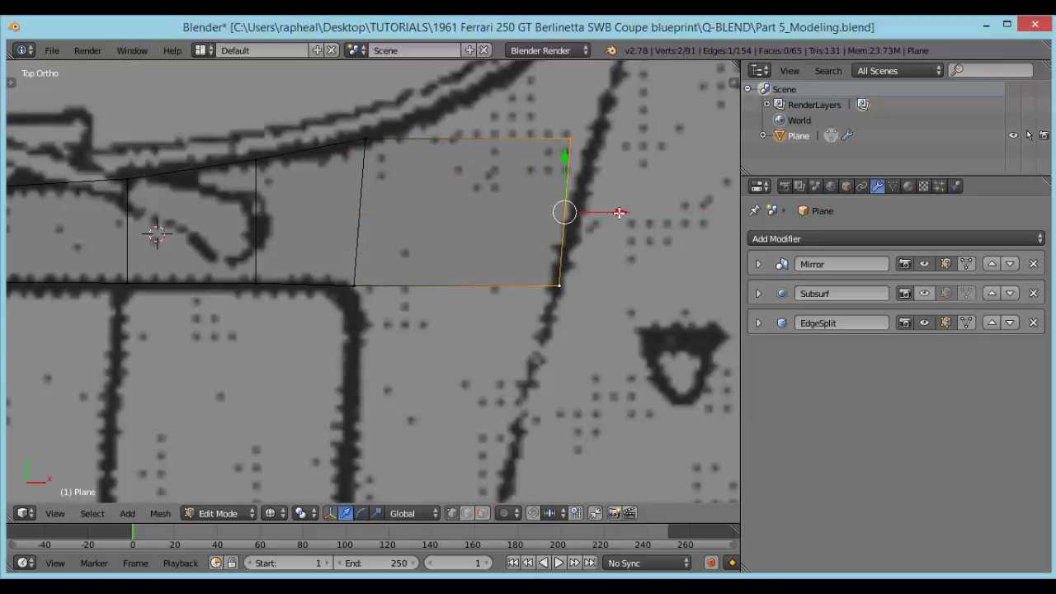
Shift the two new outer vertices along X so that both sit on the fender crease line.
shift+middle_drag(557, 272, 540, 259)
right_click(538, 269)
key(g)
key(x)
click(571, 271)
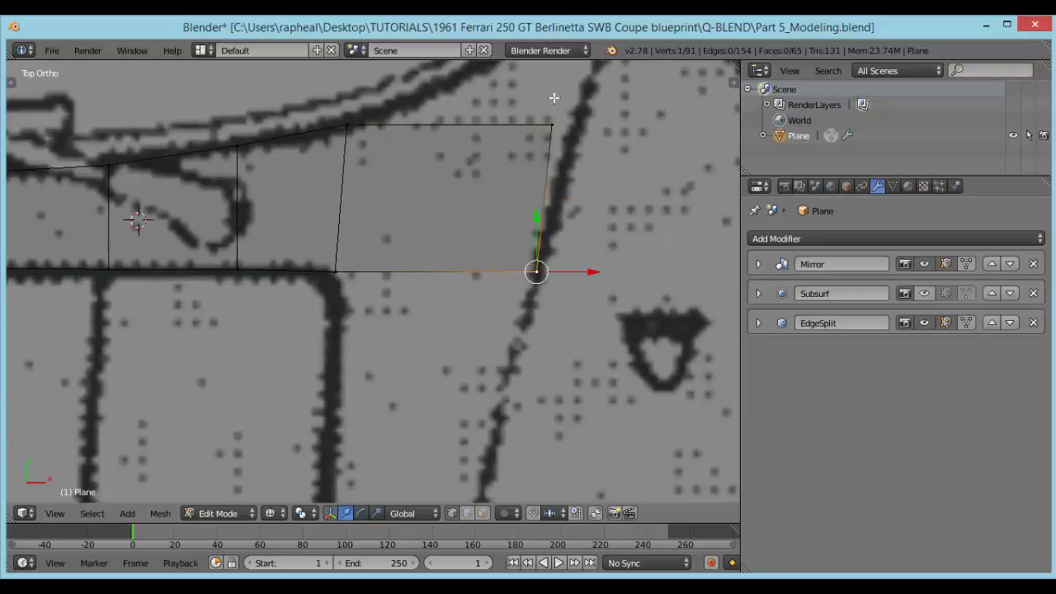
right_click(551, 125)
key(g)
key(x)
click(555, 190)
shift+middle_drag(529, 192, 511, 180)
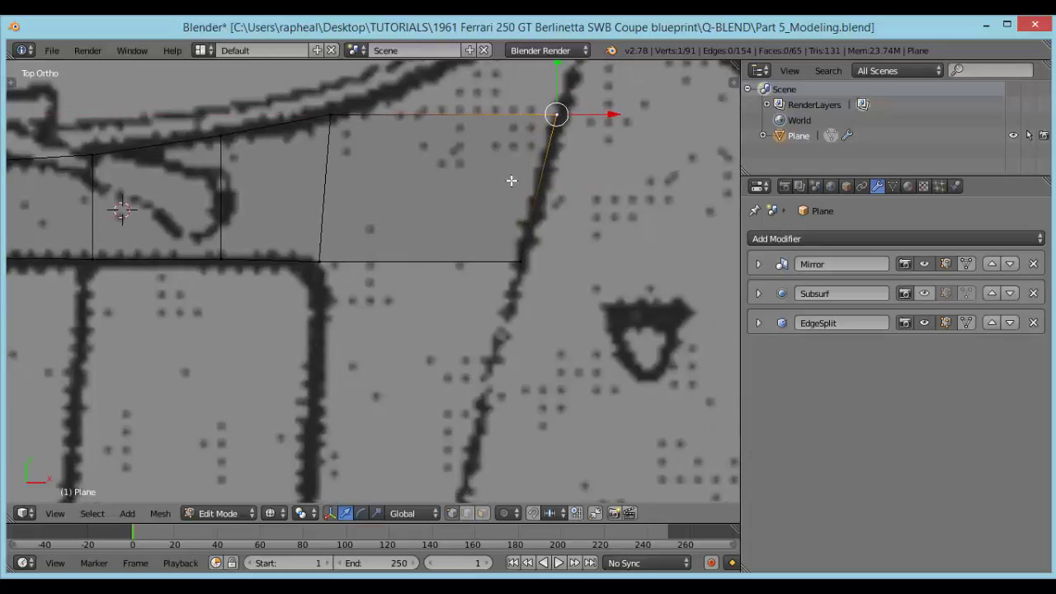
Extrude the front edge of the outermost cowl face forward between the bonnet side and the fender crease.
scroll(523, 170, down, 3)
shift+middle_drag(424, 233, 424, 157)
right_click(337, 200)
shift+right_click(458, 201)
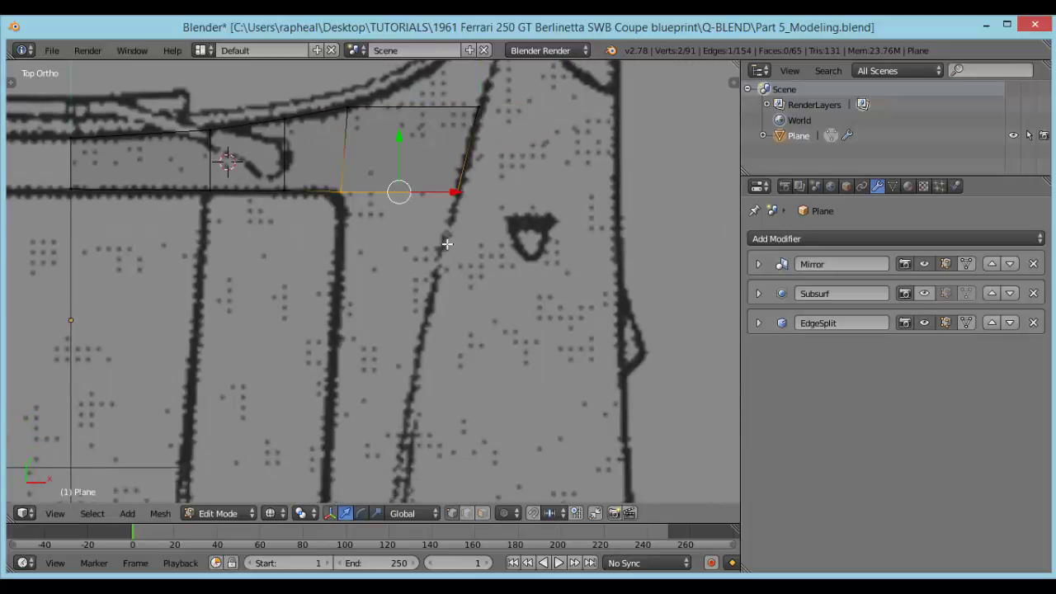
shift+middle_drag(455, 198, 453, 128)
key(e)
click(426, 387)
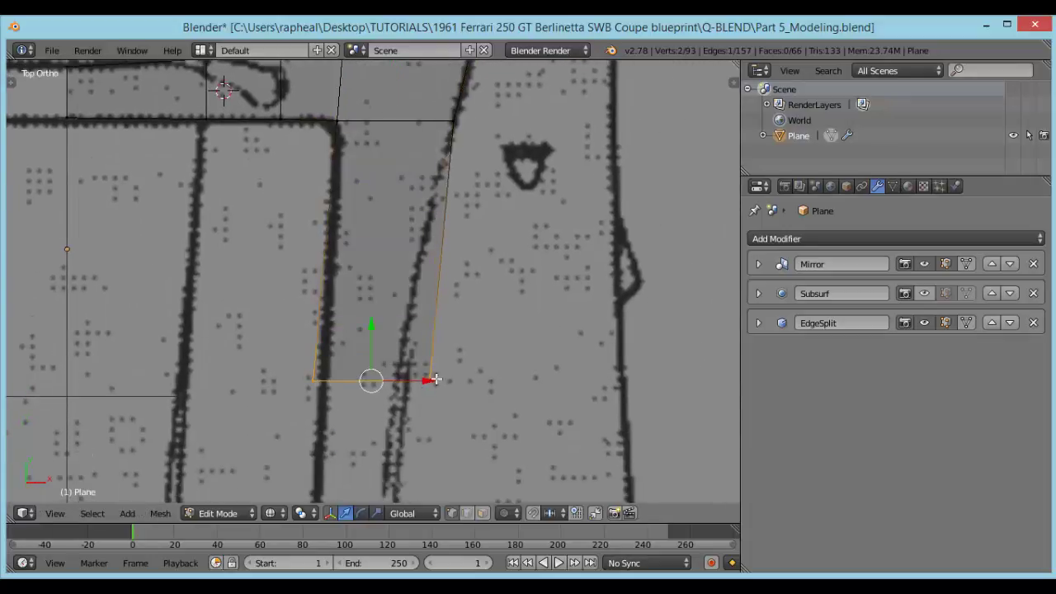
Extrude the strip's front edge forward again and align it along Y with the bonnet's front corner.
shift+middle_drag(427, 385, 477, 63)
scroll(478, 552, down, 3)
scroll(446, 388, down, 6)
shift+middle_drag(441, 257, 432, 232)
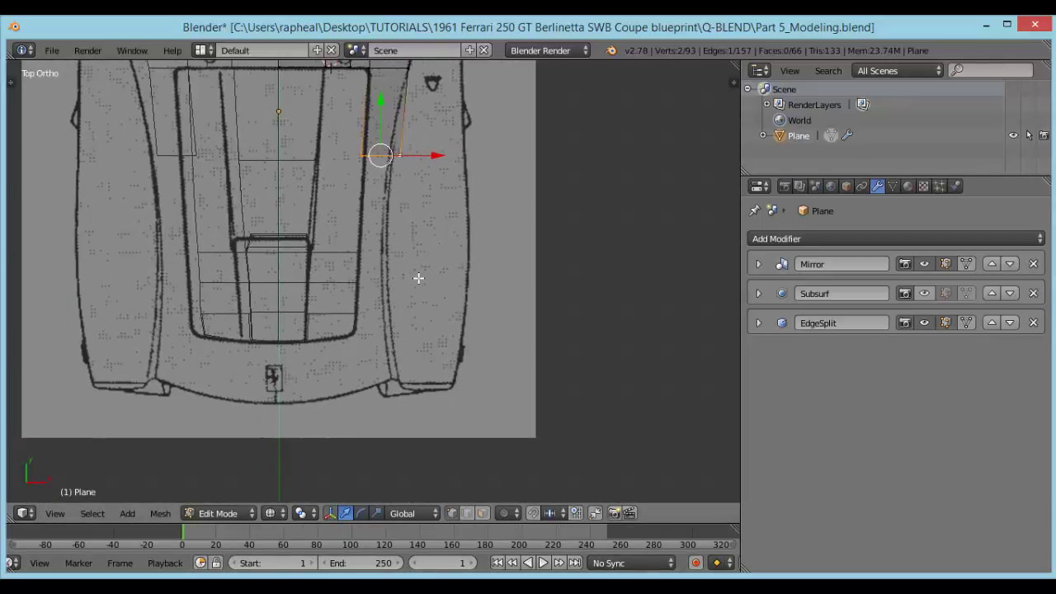
key(e)
click(413, 480)
shift+middle_drag(406, 436, 406, 335)
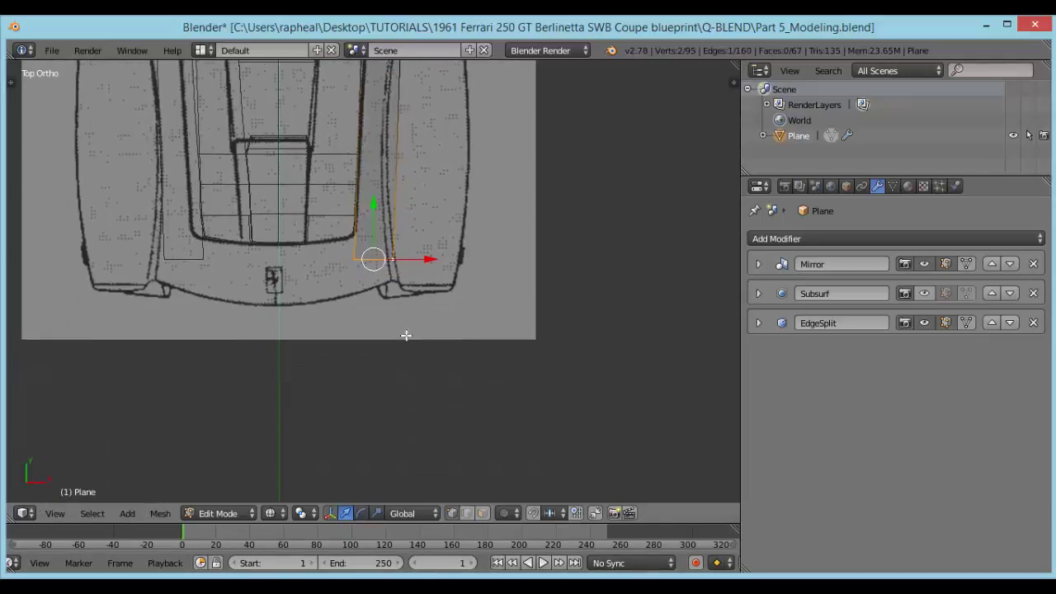
scroll(388, 240, up, 3)
drag(369, 191, 368, 155)
Add three evenly spaced, unslid loop cuts across the strip's long front face.
shift+middle_drag(397, 176, 379, 312)
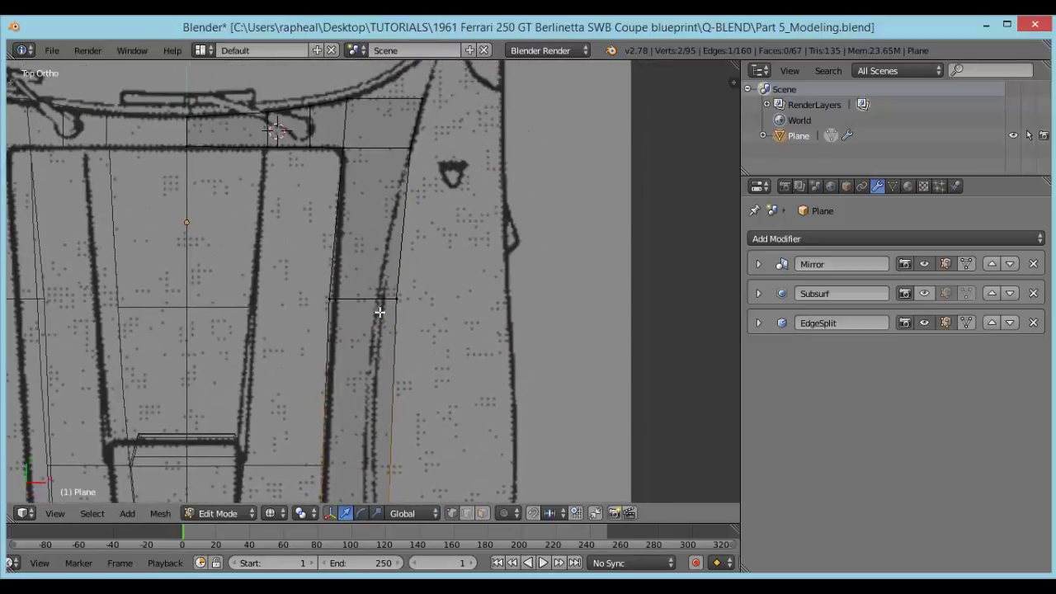
shift+middle_drag(426, 392, 393, 246)
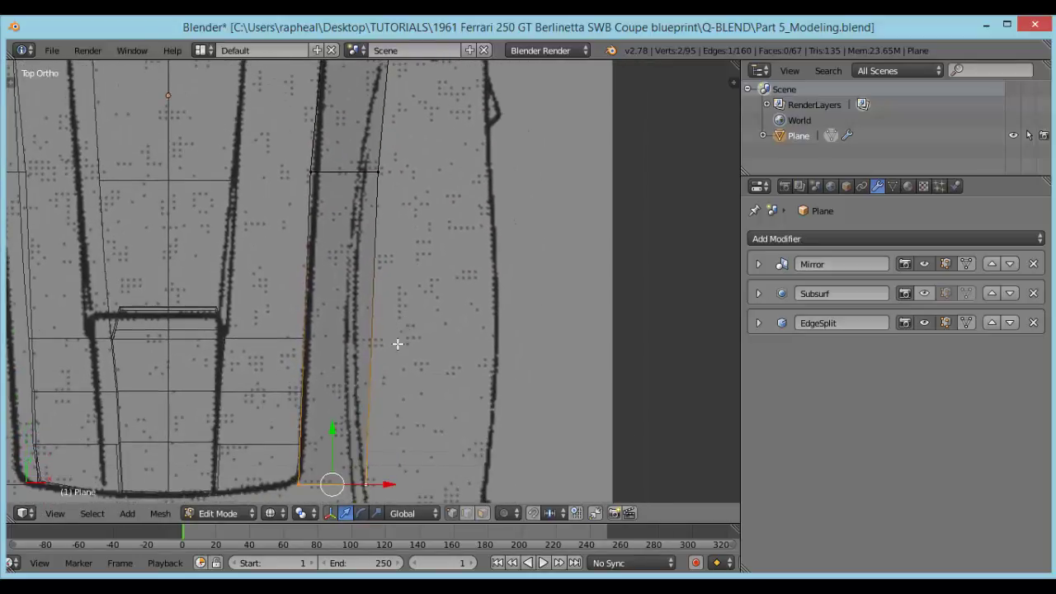
key(ctrl+r)
scroll(370, 334, up, 1)
click(370, 333)
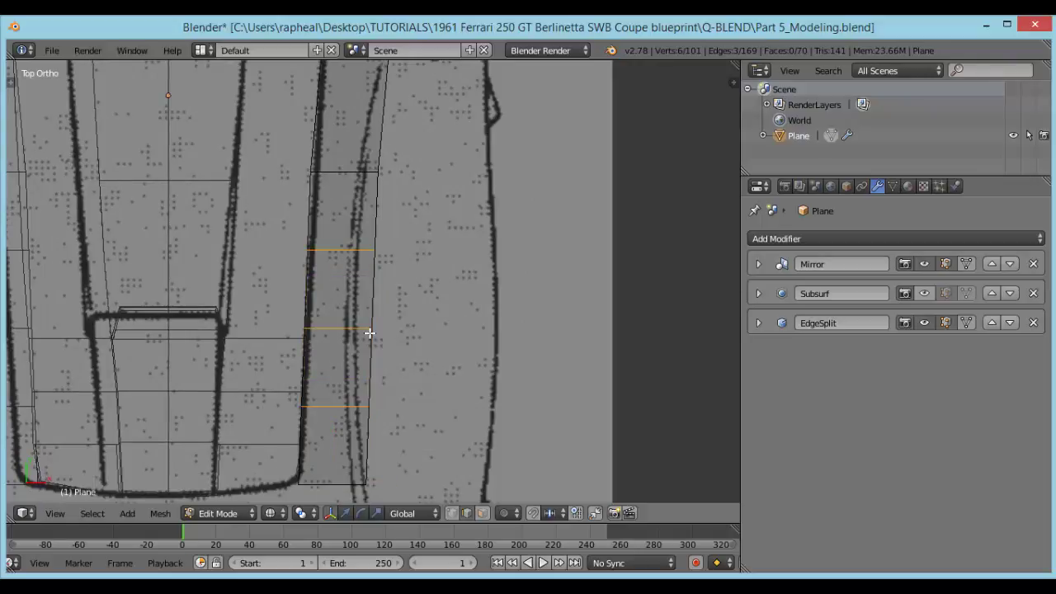
right_click(371, 336)
Add two evenly spaced, unslid loop cuts across the strip's rear face beside the bonnet.
scroll(384, 357, down, 4)
shift+middle_drag(372, 336, 366, 349)
shift+middle_drag(375, 195, 377, 224)
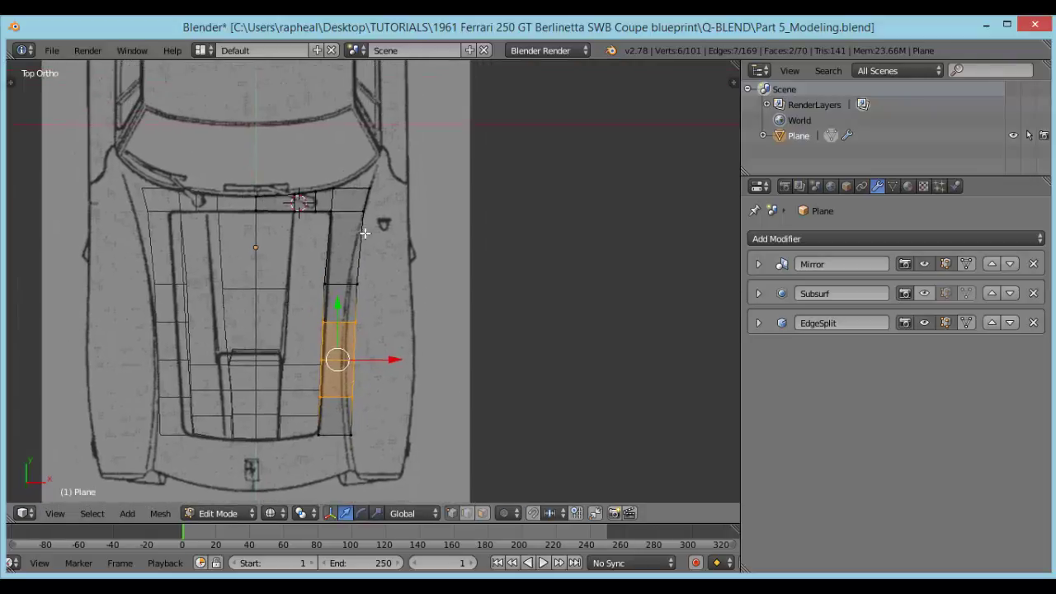
scroll(372, 236, up, 5)
key(ctrl+r)
scroll(330, 213, up, 1)
click(330, 212)
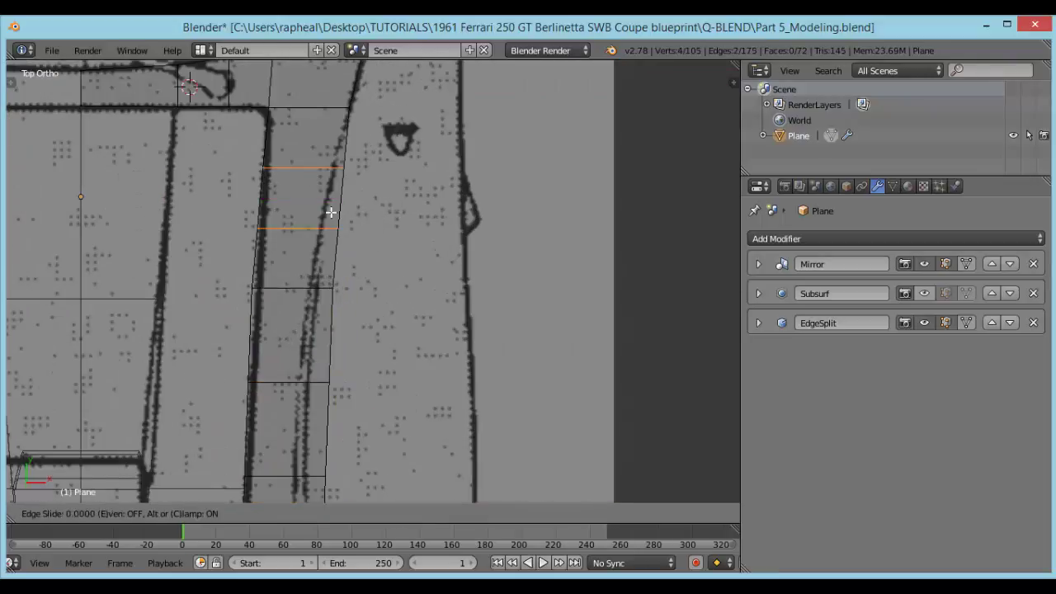
right_click(331, 214)
Move the outer vertices of the two rear loop cuts along X onto the fender crease line.
scroll(338, 157, up, 2)
shift+middle_drag(346, 182, 376, 205)
right_click(376, 204)
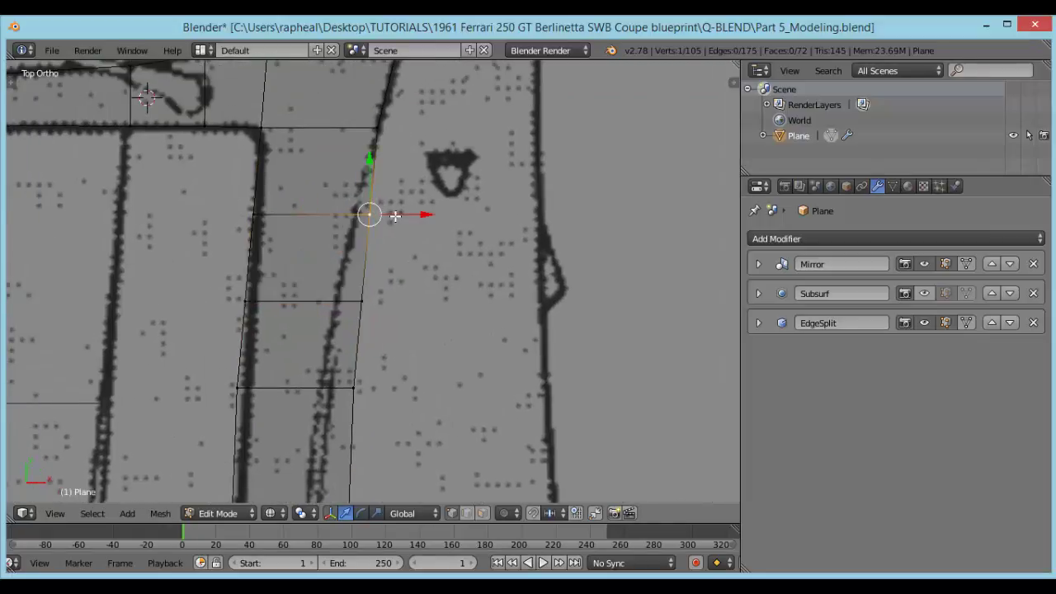
drag(398, 215, 383, 214)
shift+middle_drag(347, 308, 353, 252)
right_click(366, 241)
drag(410, 250, 384, 250)
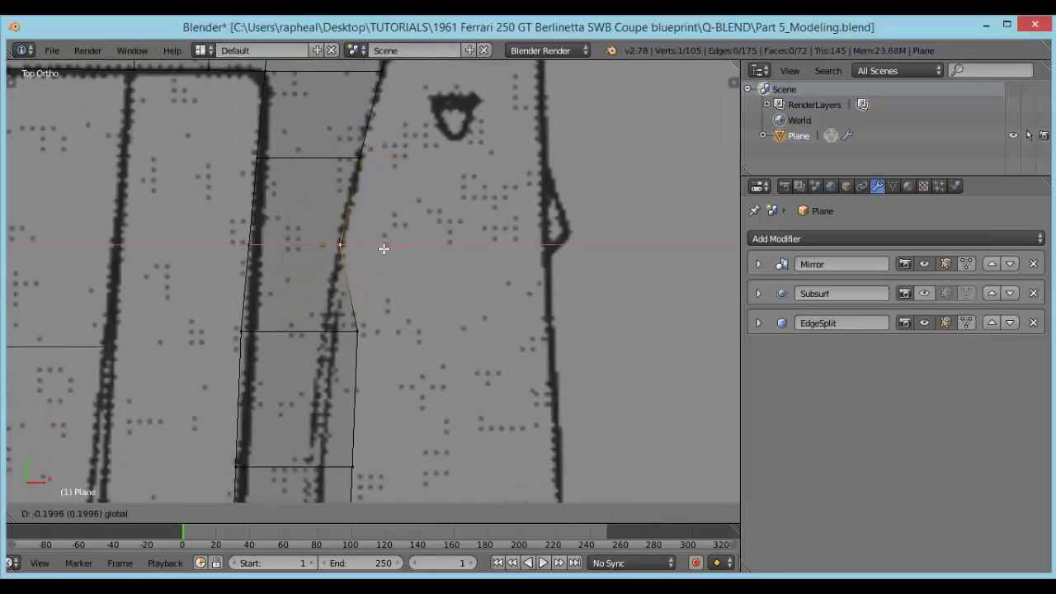
Move the outer vertex between the strip's rear and front sections along X onto the fender crease.
shift+middle_drag(376, 315, 404, 233)
right_click(388, 248)
drag(426, 250, 390, 250)
shift+middle_drag(422, 371, 433, 274)
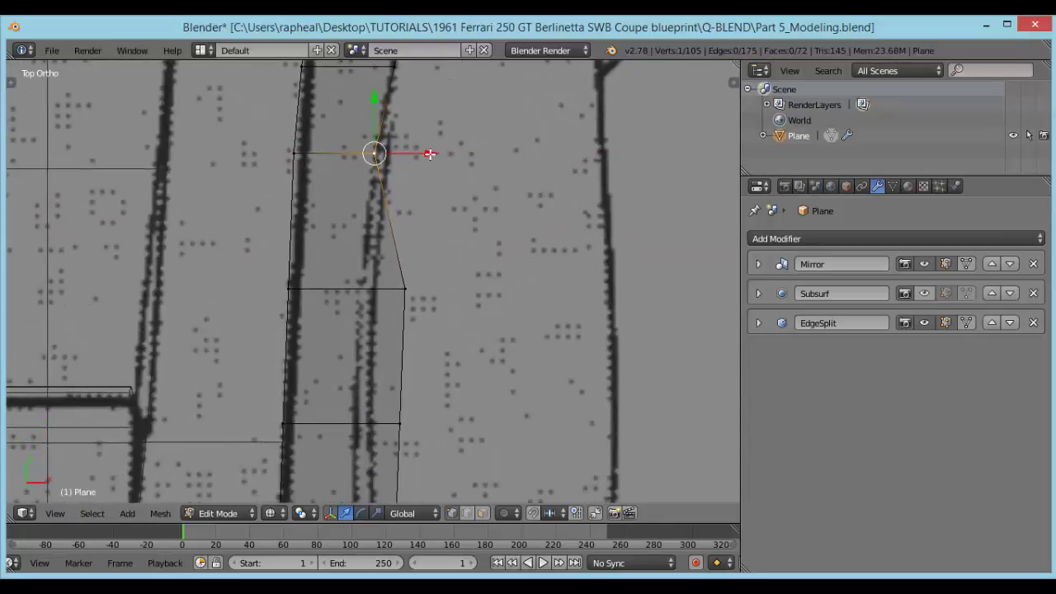
drag(429, 154, 437, 155)
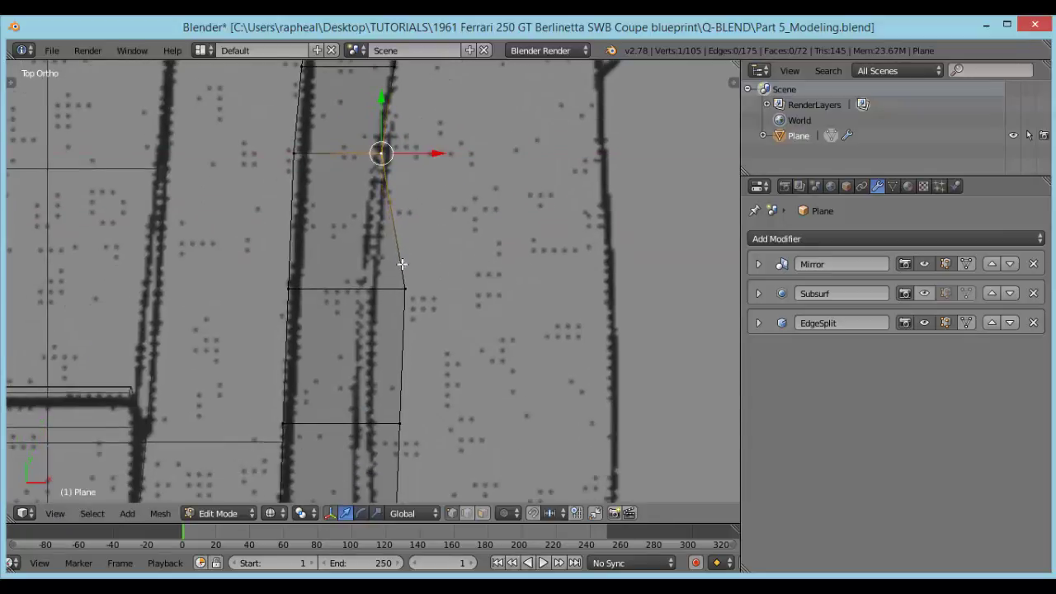
Move the outer vertex of the front section's rearmost loop cut onto the fender crease and readjust the vertex behind it.
shift+middle_drag(412, 282, 402, 213)
right_click(404, 212)
drag(445, 212, 419, 212)
shift+middle_drag(408, 173, 411, 228)
right_click(377, 136)
drag(410, 142, 417, 144)
shift+middle_drag(419, 373, 436, 221)
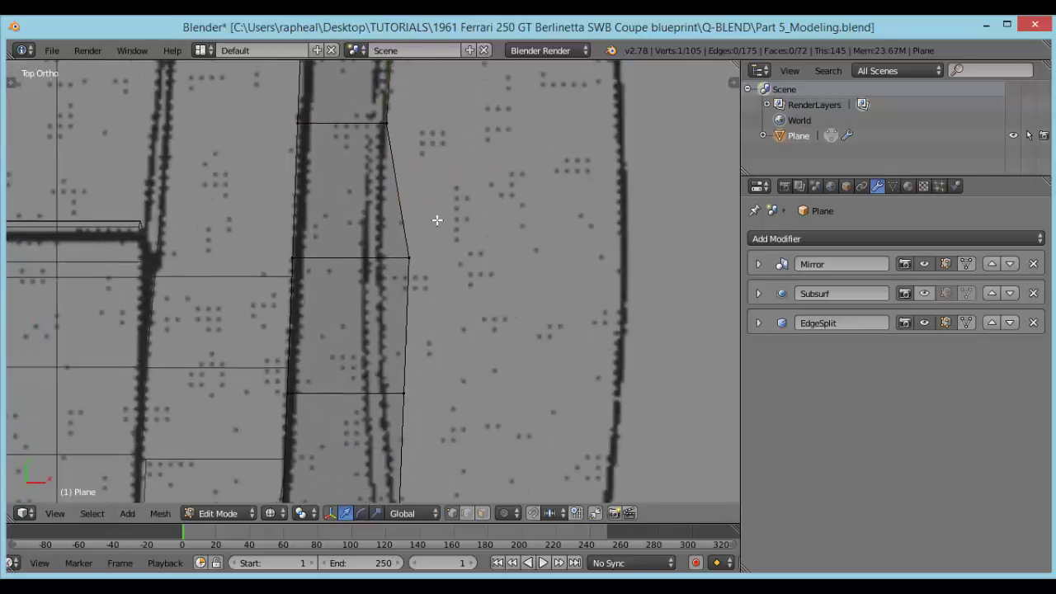
Move the outer vertices of the two remaining front loop cuts along X onto the fender crease.
right_click(425, 264)
drag(457, 254, 427, 250)
shift+middle_drag(427, 247, 434, 122)
right_click(438, 252)
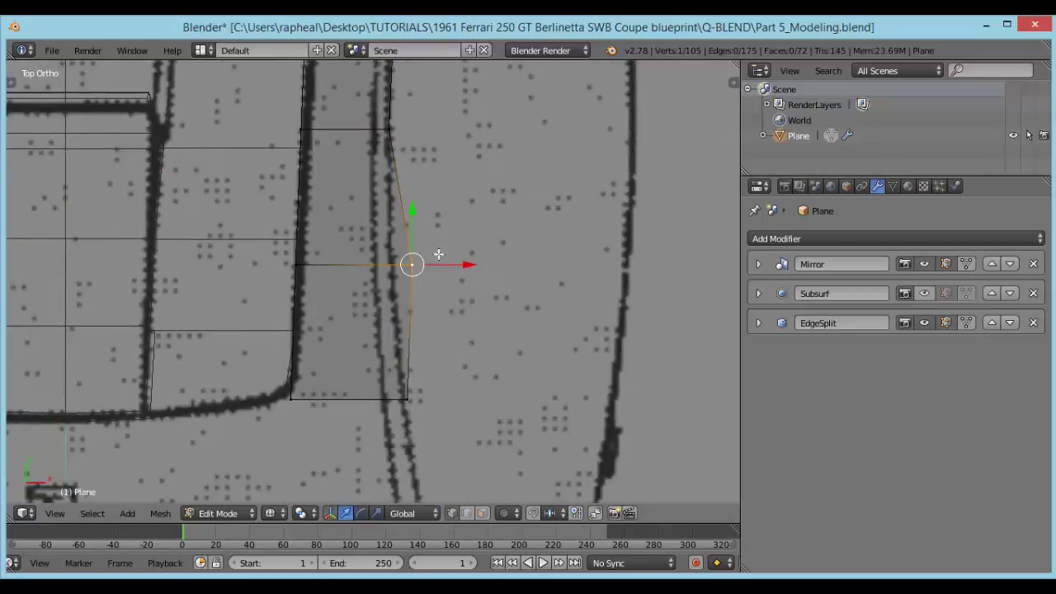
key(g)
key(x)
click(438, 271)
Move the strip's front outer corner vertex along X onto the fender crease line.
shift+middle_drag(429, 380, 424, 285)
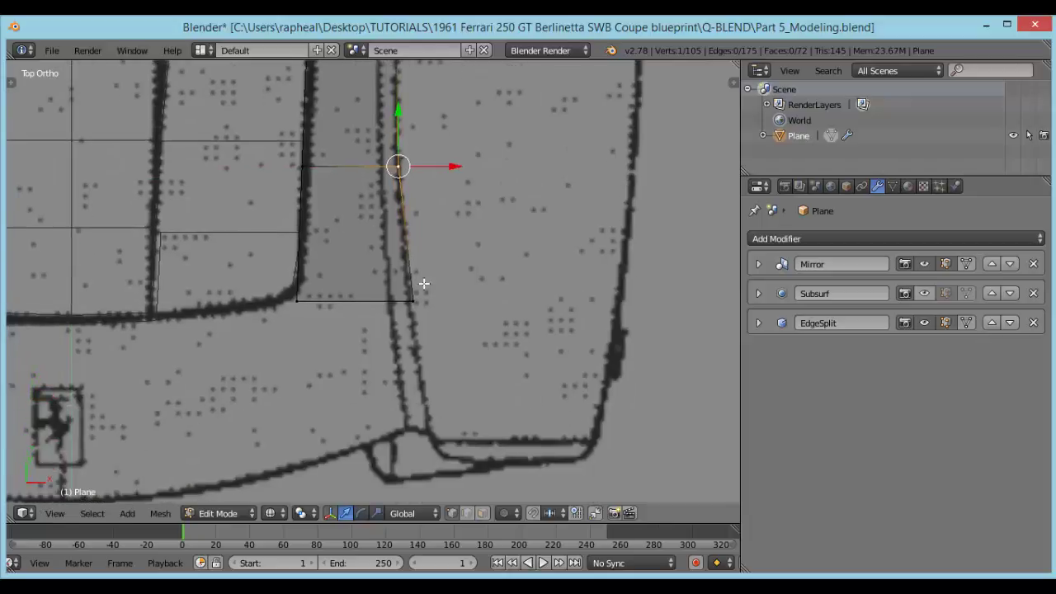
right_click(414, 296)
key(g)
key(x)
click(436, 295)
Move the inner vertex just behind the bonnet's front corner along X onto the bonnet's side outline.
shift+middle_drag(354, 250, 393, 313)
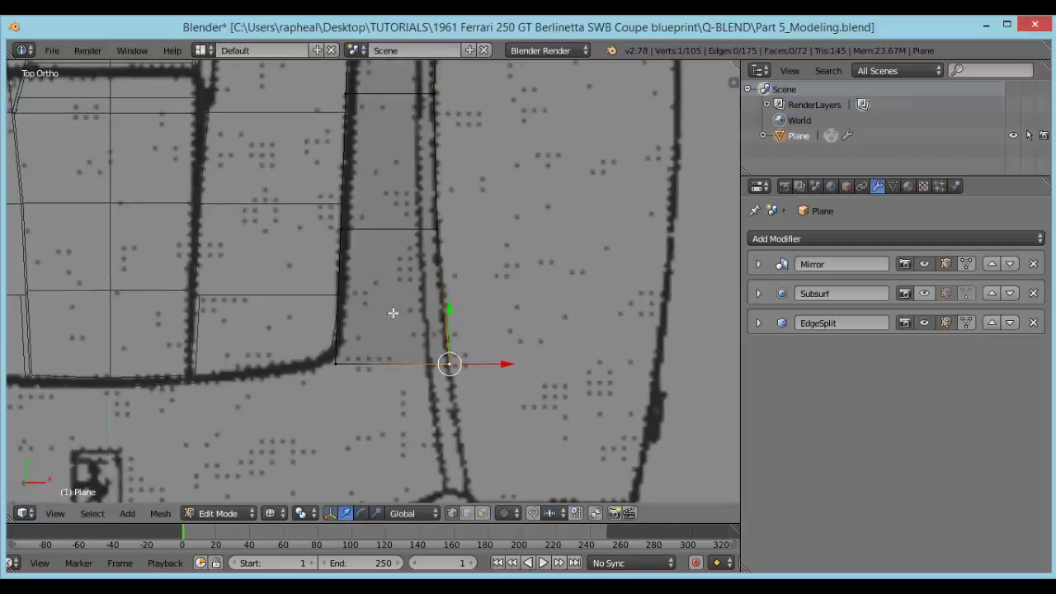
right_click(341, 231)
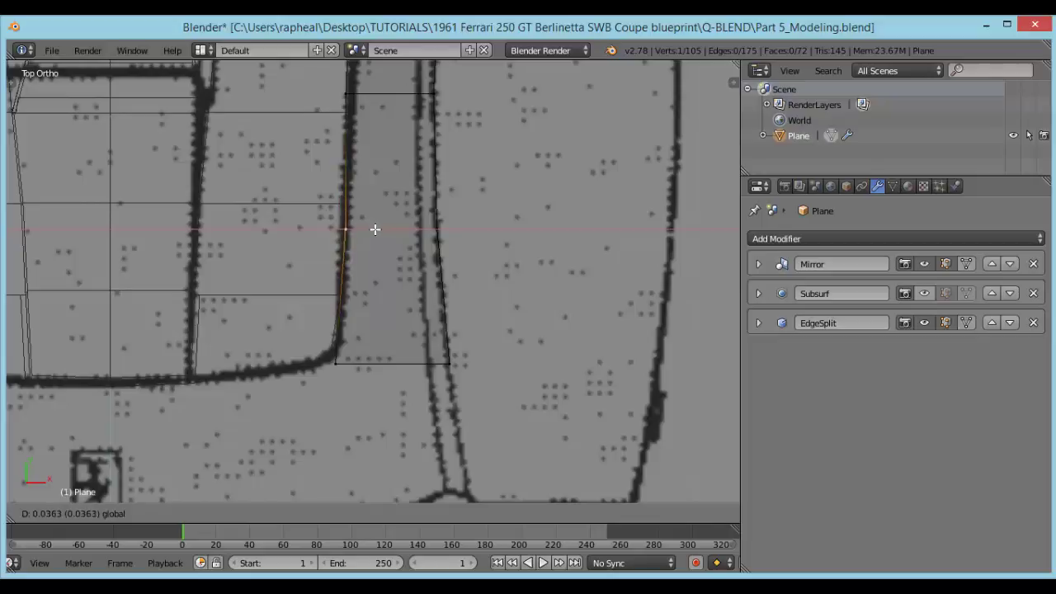
click(378, 230)
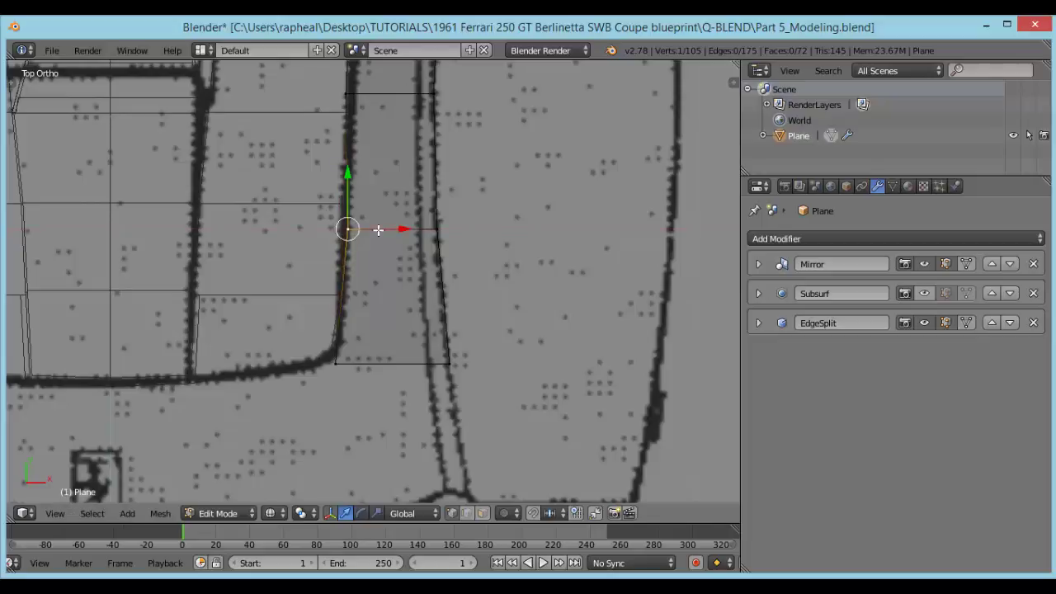
right_click(336, 362)
right_click(357, 229)
shift+middle_drag(360, 129, 356, 205)
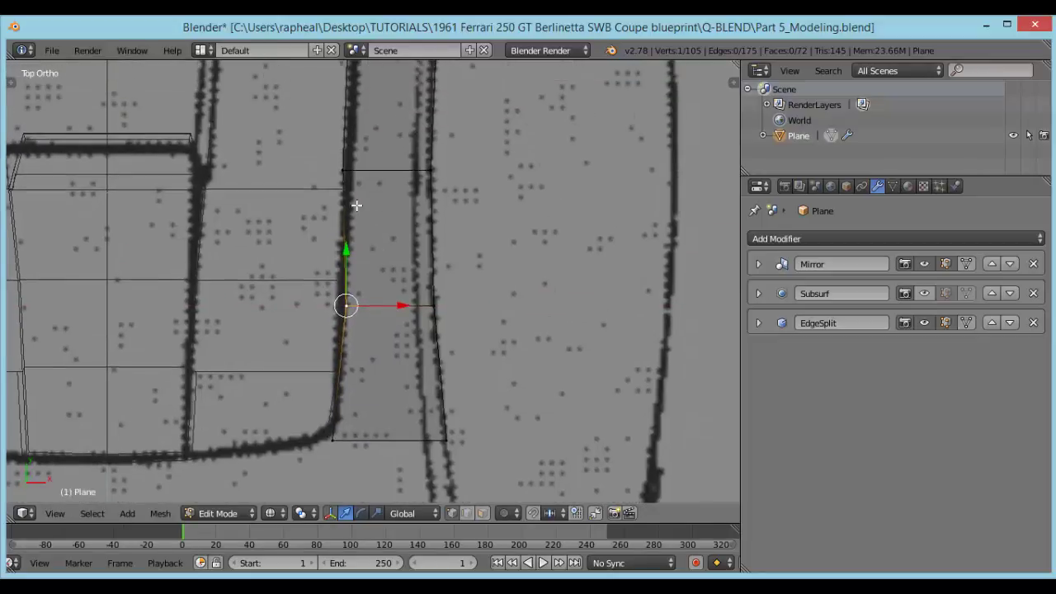
Move the third and fourth inner vertices from the front of the fender strip along X onto the bonnet's side outline.
right_click(338, 174)
drag(379, 171, 389, 171)
shift+middle_drag(376, 114, 364, 272)
right_click(333, 193)
drag(365, 195, 383, 195)
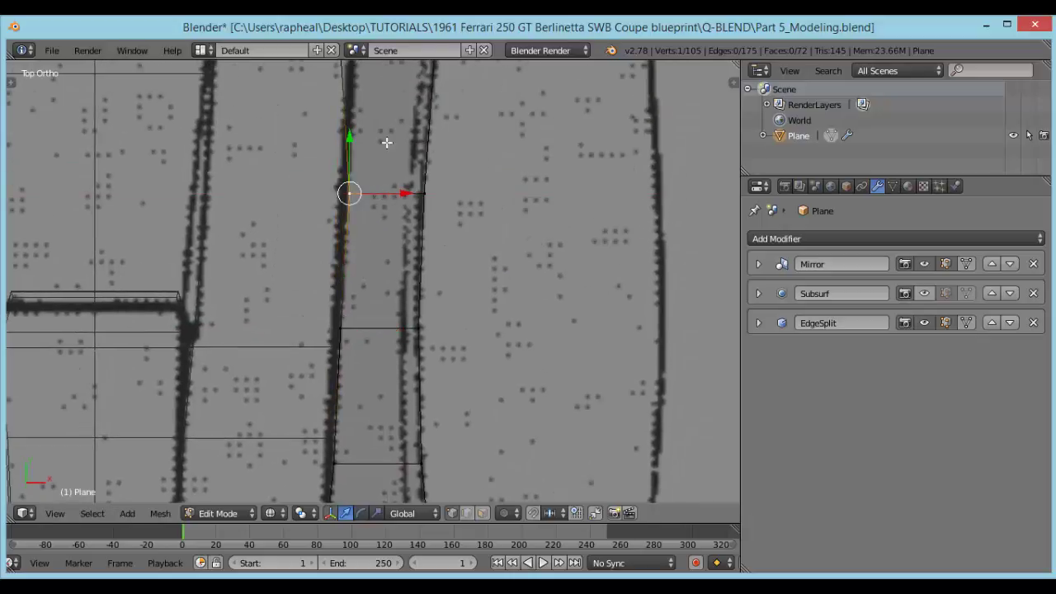
Move the next two inner vertices toward the cowl along X onto the bonnet's side outline.
shift+middle_drag(386, 155, 397, 226)
right_click(345, 136)
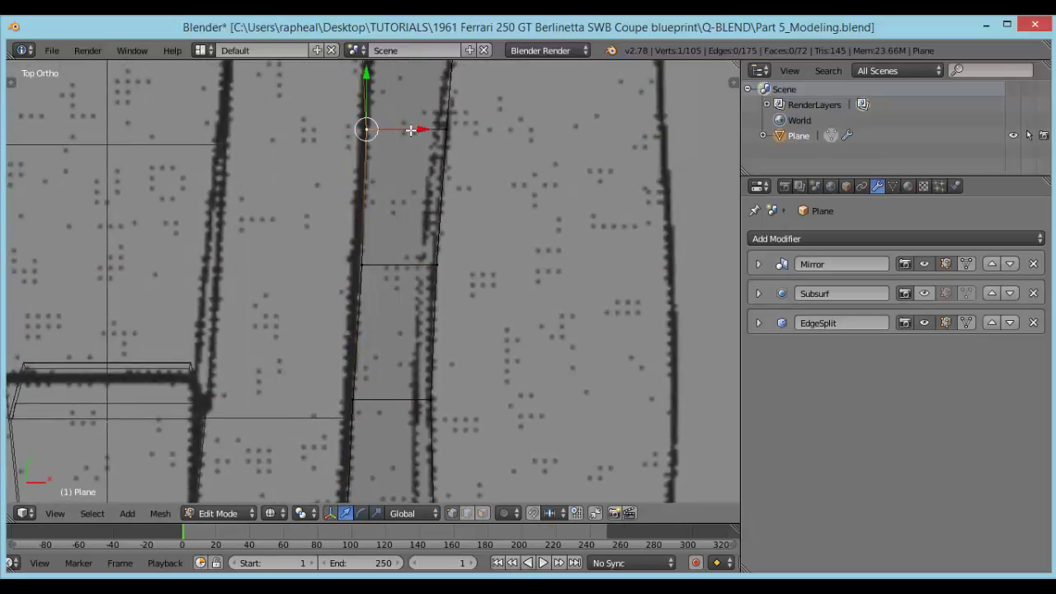
shift+middle_drag(397, 129, 374, 186)
drag(373, 186, 385, 186)
shift+middle_drag(381, 174, 379, 240)
right_click(352, 162)
drag(377, 165, 388, 165)
Shift the inner vertex at the bonnet's rear corner outward along X and nudge the vertex just ahead of it slightly inward.
shift+middle_drag(391, 146, 388, 198)
right_click(350, 131)
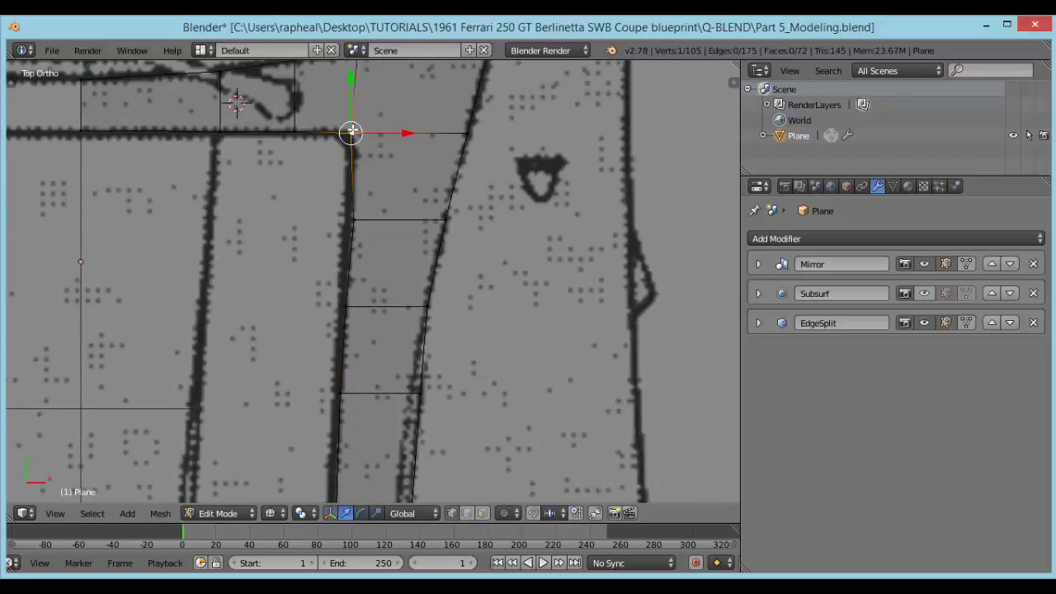
drag(408, 132, 416, 131)
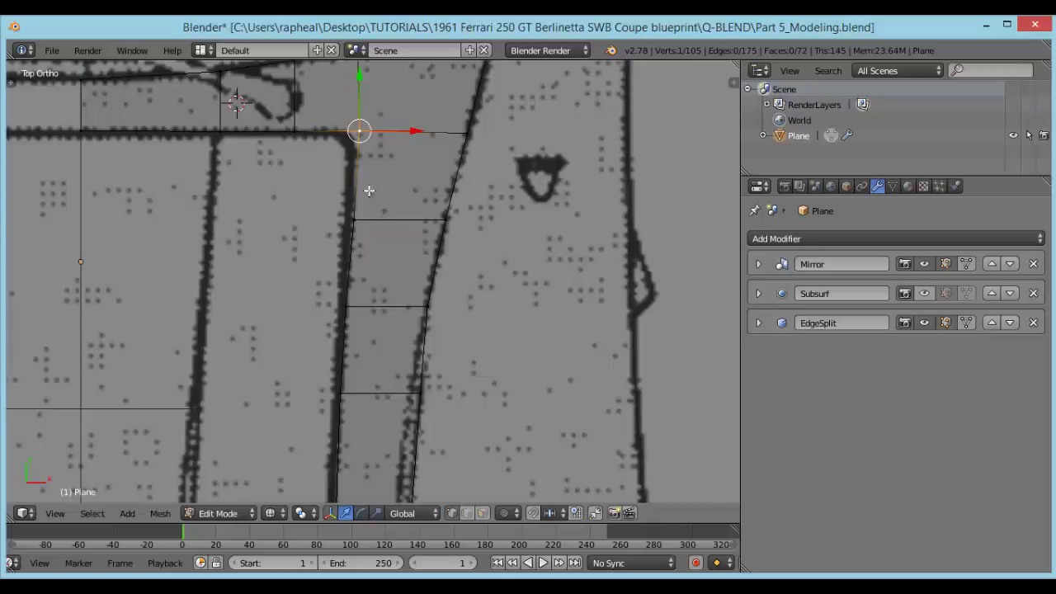
right_drag(363, 208, 360, 207)
Leave mesh editing and examine the bonnet and surrounding strip in perspective, from above and against the side blueprint.
scroll(373, 212, down, 4)
key(Tab)
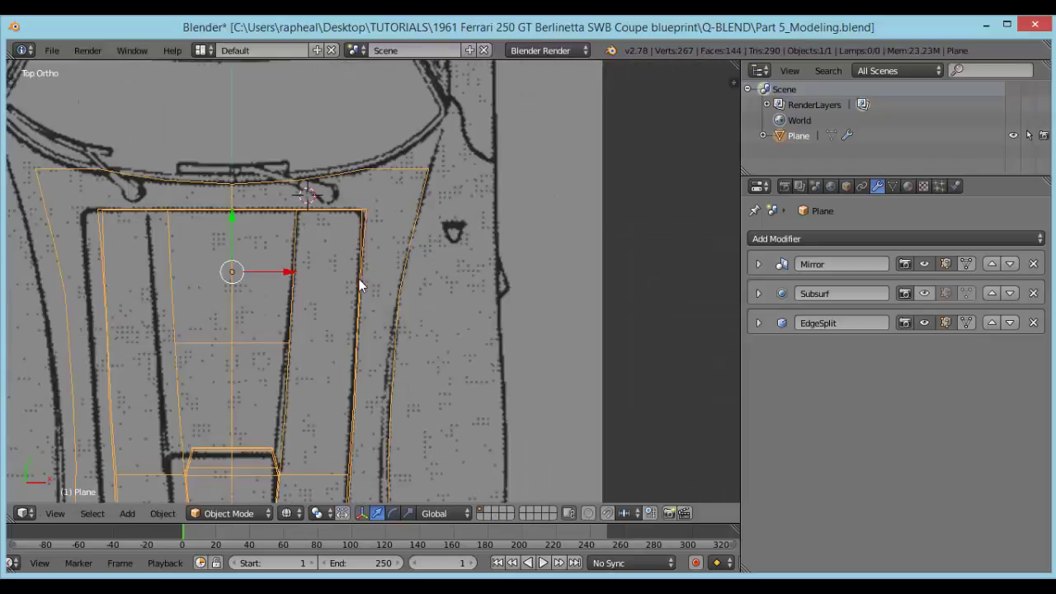
middle_drag(359, 284, 136, 198)
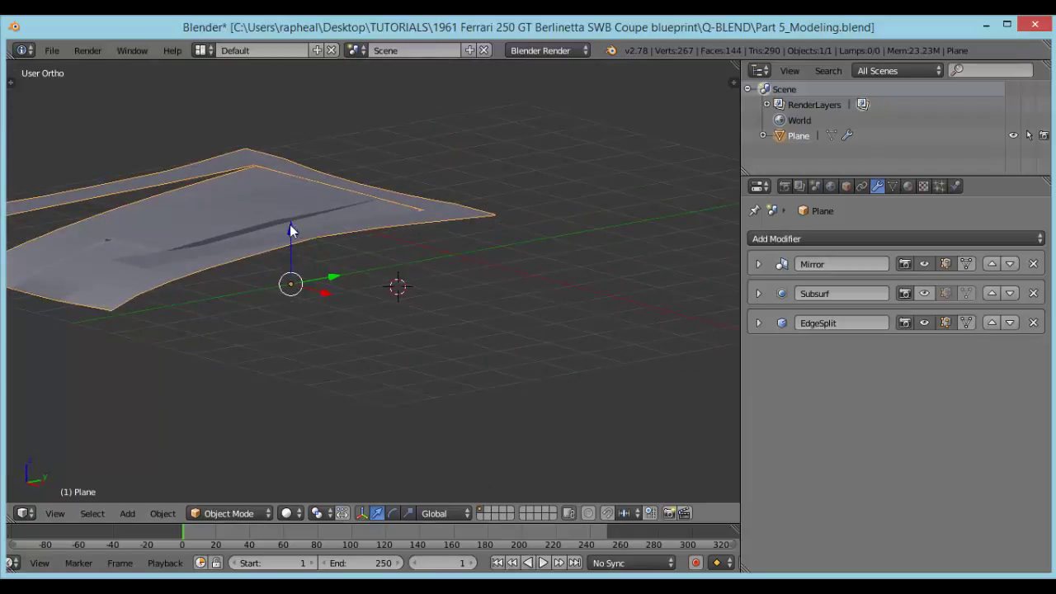
mouse_move(290, 230)
middle_down()
mouse_move(184, 210)
mouse_move(276, 226)
middle_up()
key(KP_7)
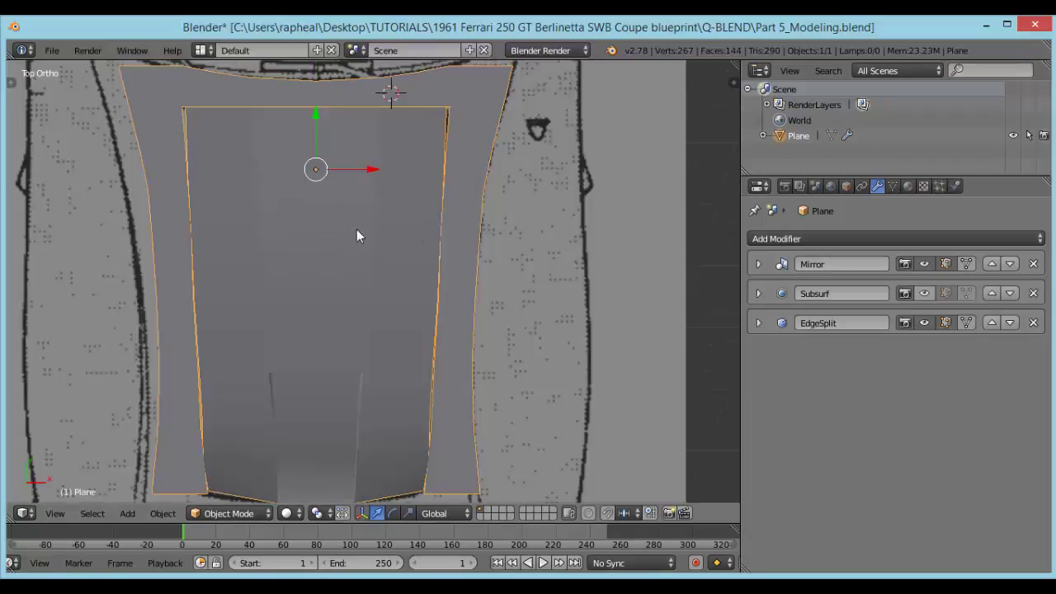
key(KP_3)
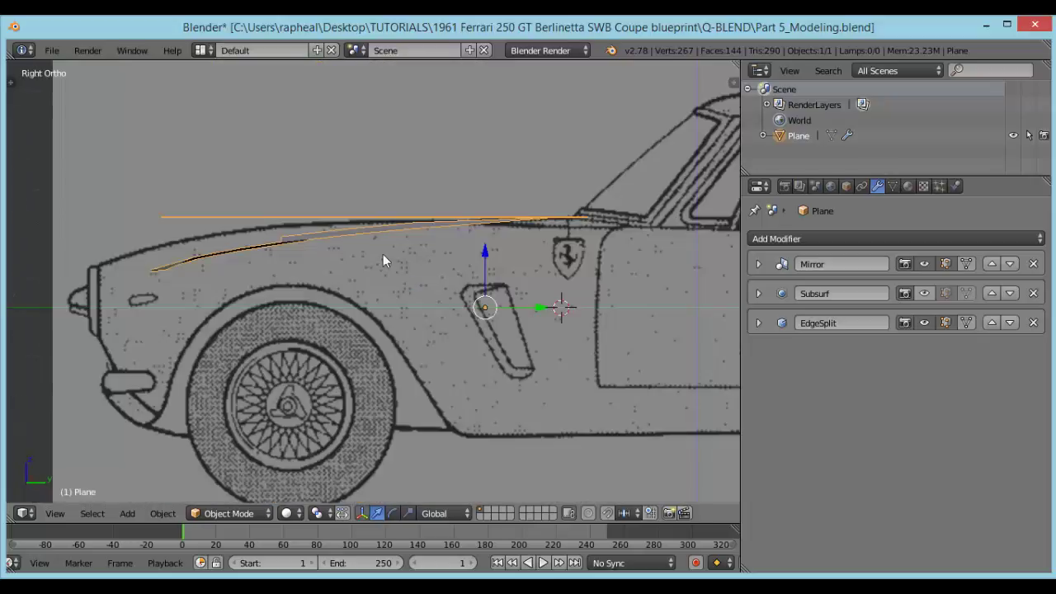
scroll(359, 223, up, 1)
shift+middle_drag(347, 245, 368, 233)
Edit the mesh in wireframe side view and lower the strip's front edge along Z by about 0.85 to the bonnet's front edge.
key(Tab)
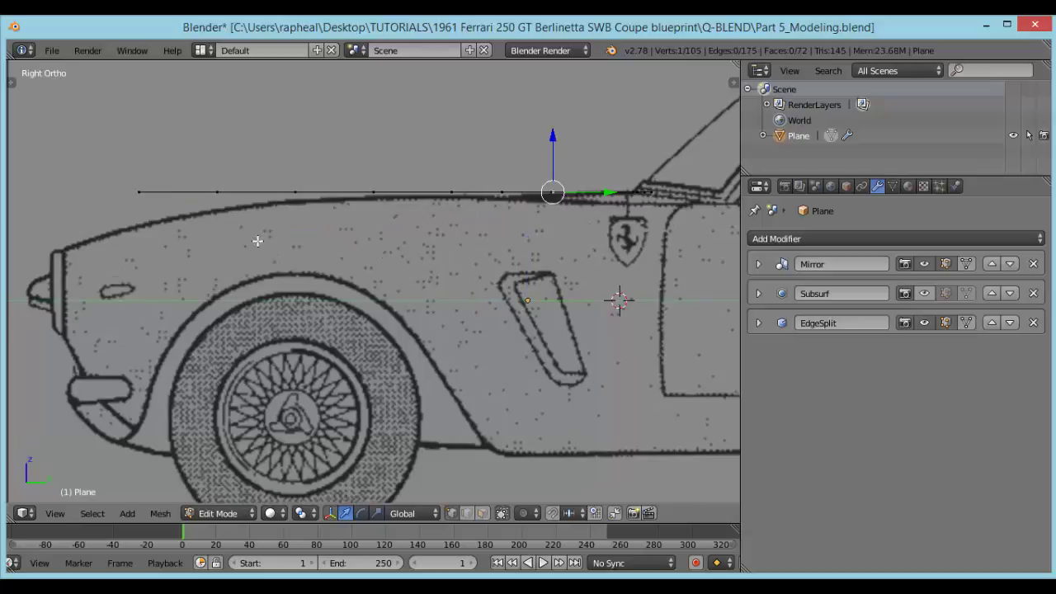
shift+middle_drag(327, 254, 358, 237)
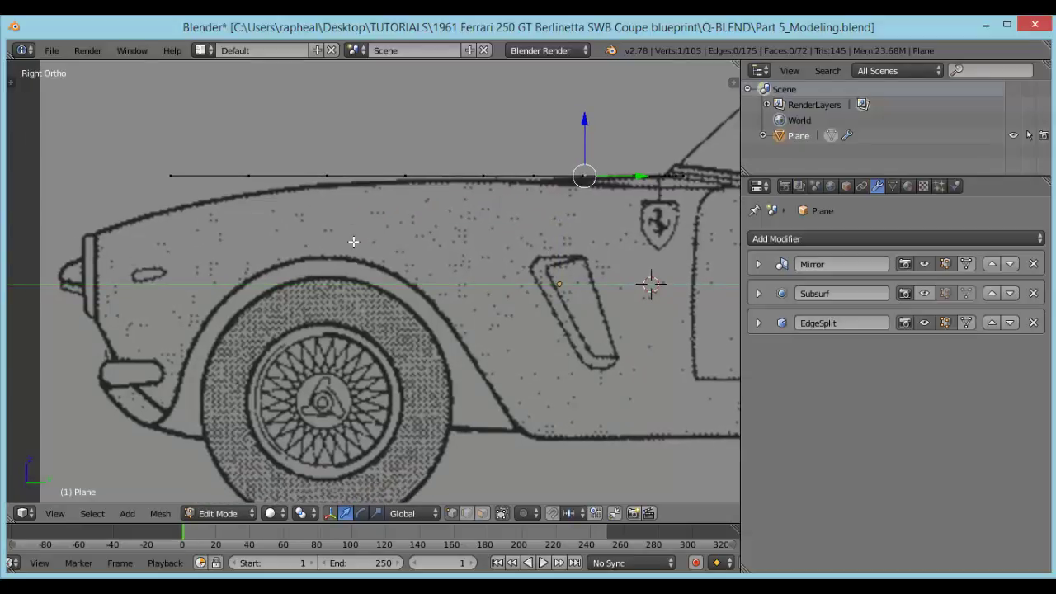
key(z)
scroll(336, 236, up, 4)
shift+middle_drag(292, 179, 438, 241)
scroll(381, 224, down, 2)
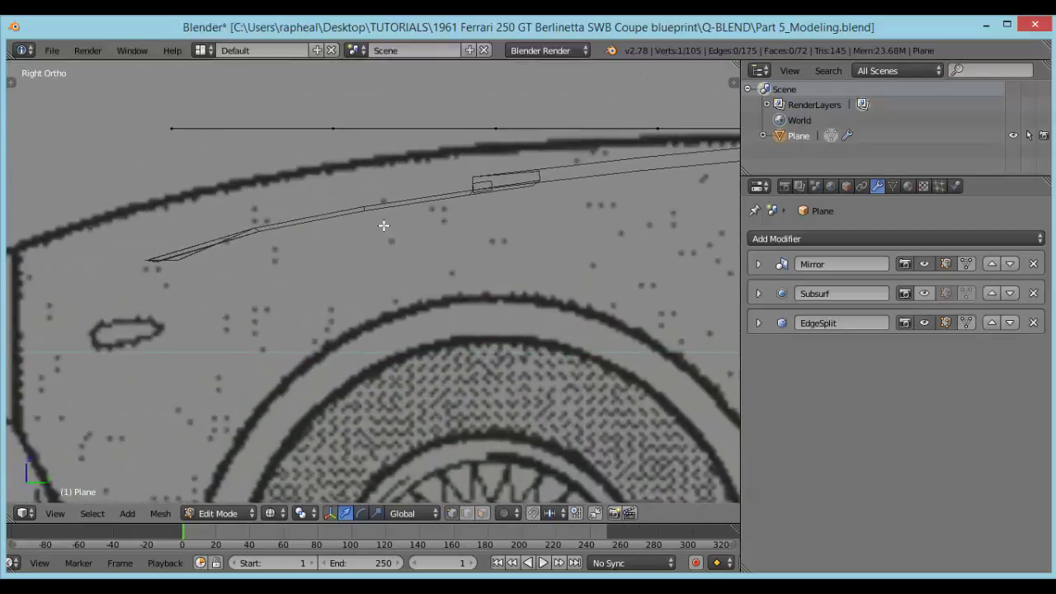
scroll(392, 227, down, 7)
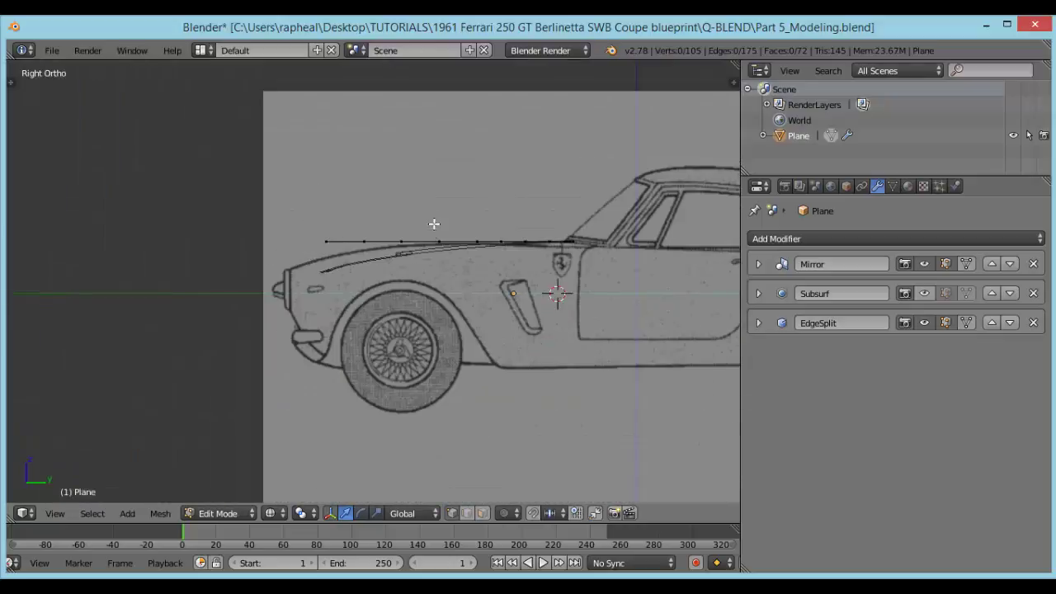
scroll(434, 223, up, 9)
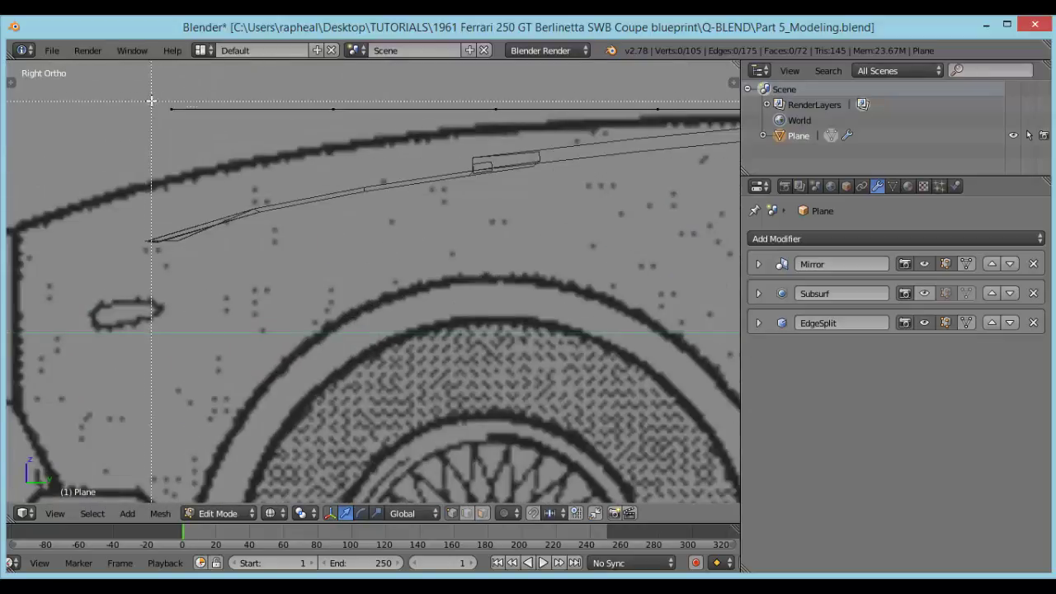
drag(152, 100, 257, 168)
scroll(226, 150, up, 2)
shift+middle_drag(245, 168, 259, 219)
shift+middle_drag(200, 180, 248, 210)
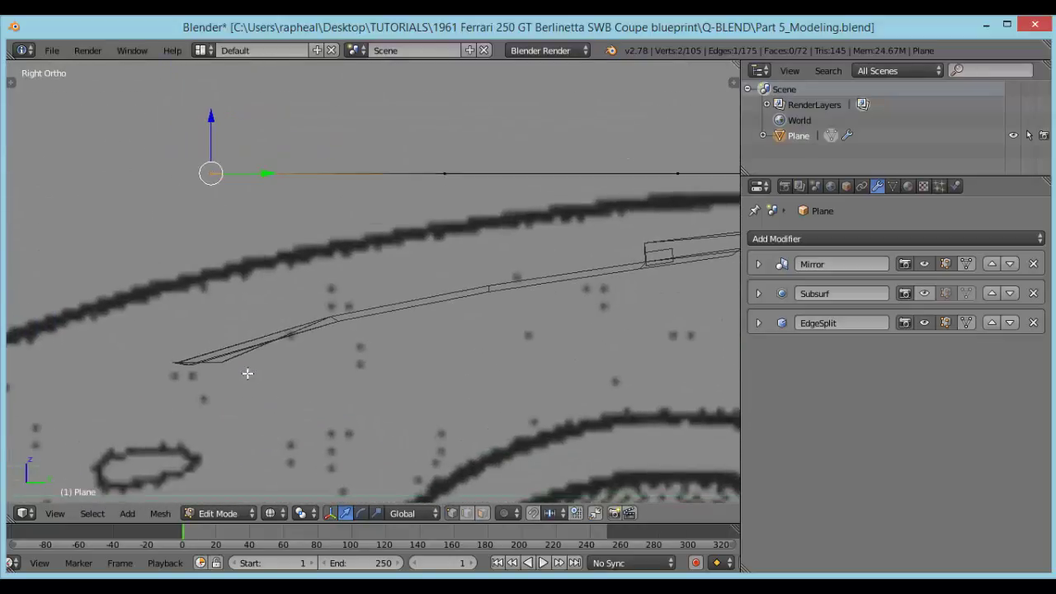
shift+middle_drag(291, 335, 256, 286)
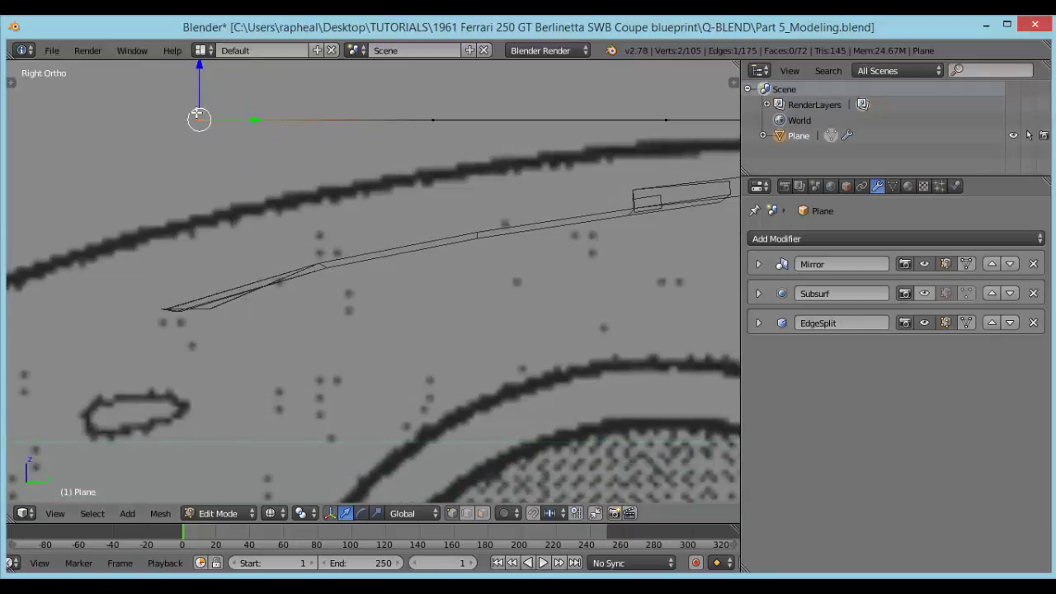
drag(199, 93, 209, 171)
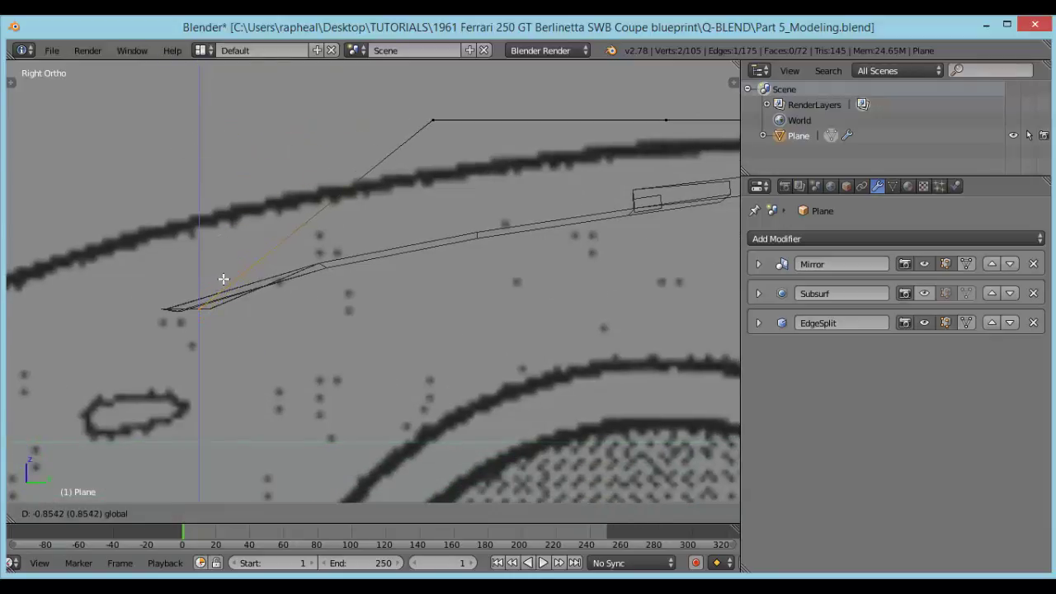
drag(224, 282, 225, 280)
Lower the second and third vertex pairs from the strip's front along Z onto the bonnet's side profile.
shift+middle_drag(370, 264, 310, 257)
key(b)
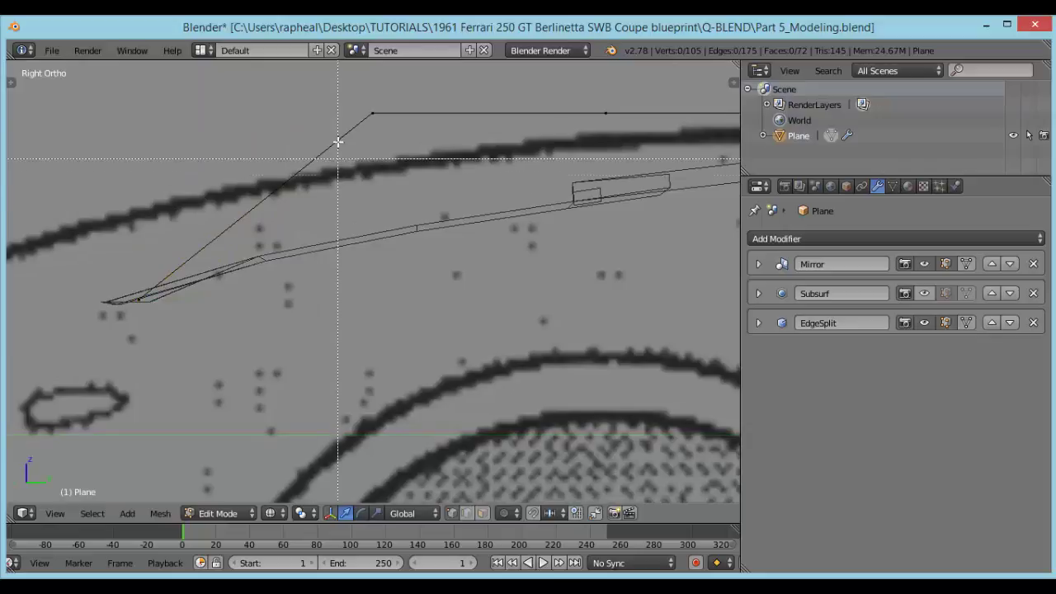
drag(342, 101, 413, 170)
shift+middle_drag(392, 121, 353, 174)
drag(336, 113, 345, 240)
shift+middle_drag(497, 302, 242, 271)
key(a)
drag(354, 170, 325, 192)
Lower the fourth and fifth vertex pairs from the strip's front along Z onto the bonnet's side profile.
shift+middle_drag(501, 229, 349, 234)
key(a)
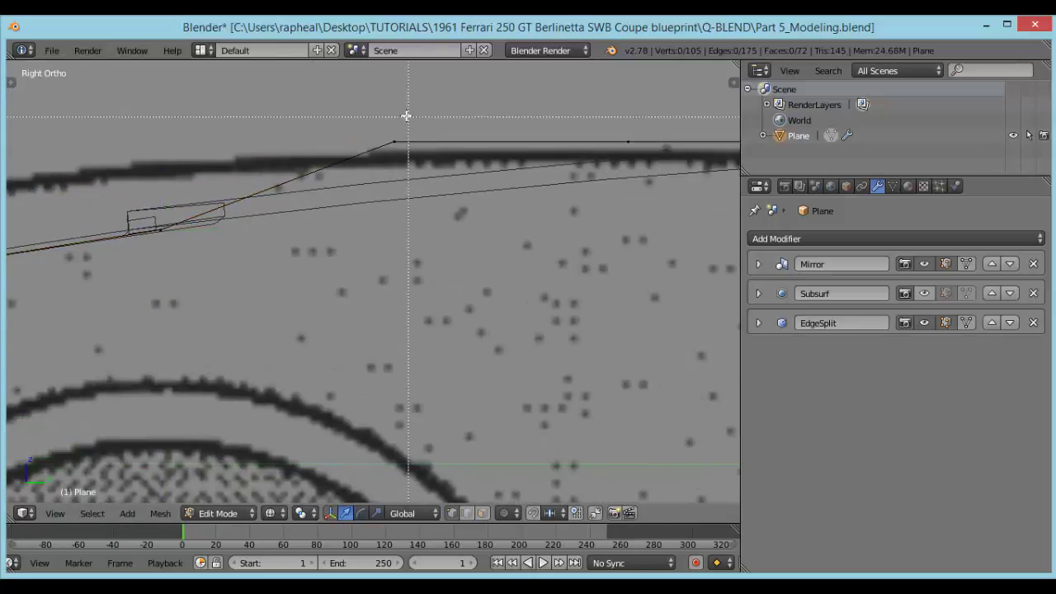
drag(406, 115, 393, 158)
shift+middle_drag(504, 239, 299, 242)
key(a)
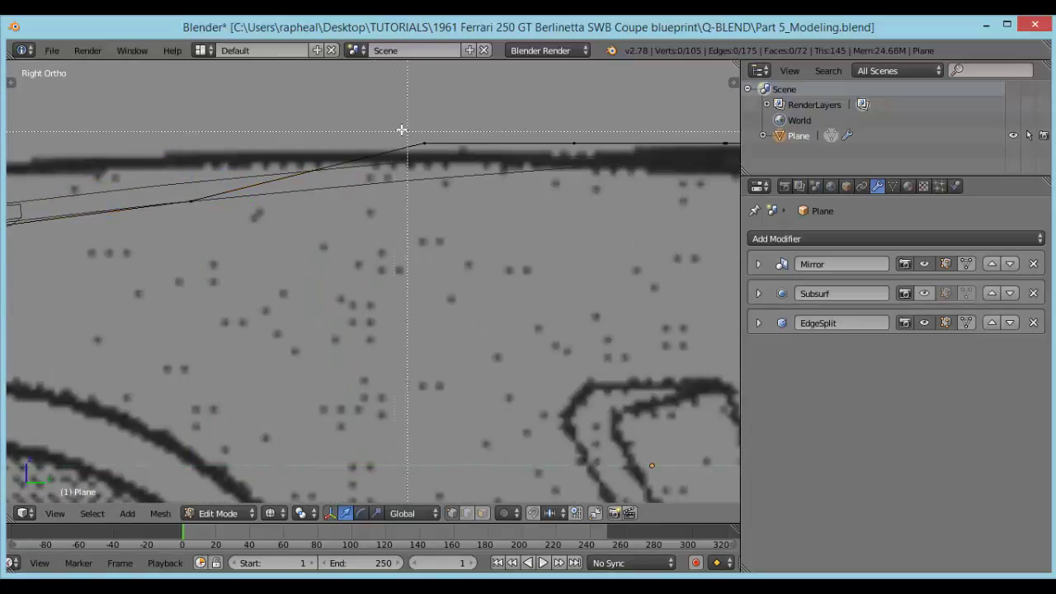
drag(401, 129, 433, 157)
drag(424, 106, 424, 141)
Lower the sixth and seventh vertex pairs from the strip's front along Z to continue the bonnet's side profile.
shift+middle_drag(484, 244, 372, 249)
key(a)
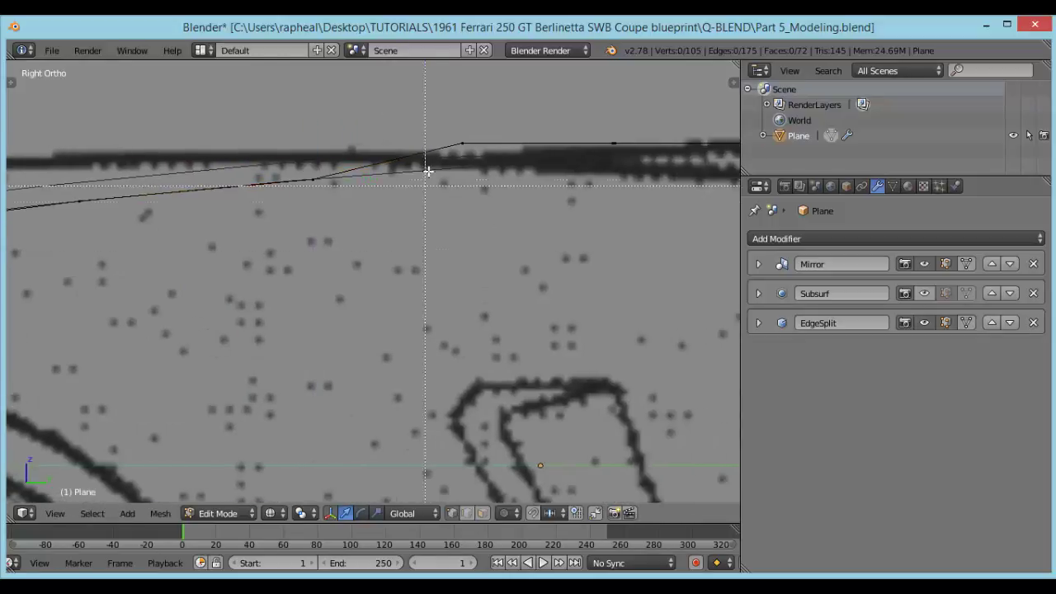
drag(436, 127, 470, 155)
drag(462, 115, 464, 140)
shift+middle_drag(489, 235, 370, 236)
key(a)
key(b)
drag(464, 113, 498, 176)
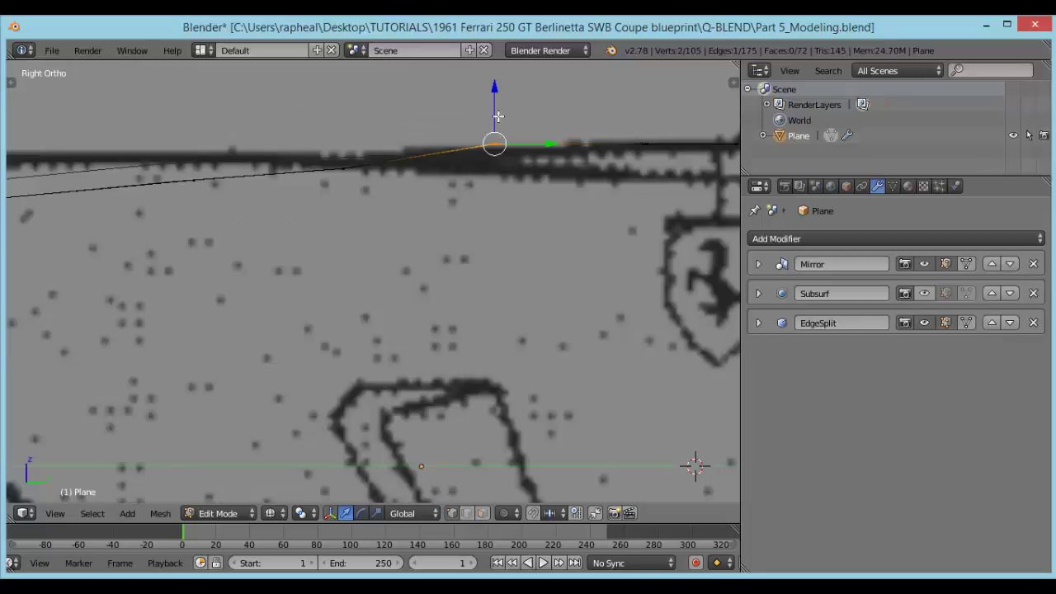
drag(495, 109, 503, 124)
Select the five vertices along the cowl's front edge and lower them slightly along Z.
key(a)
shift+middle_drag(504, 186, 402, 200)
drag(406, 104, 444, 154)
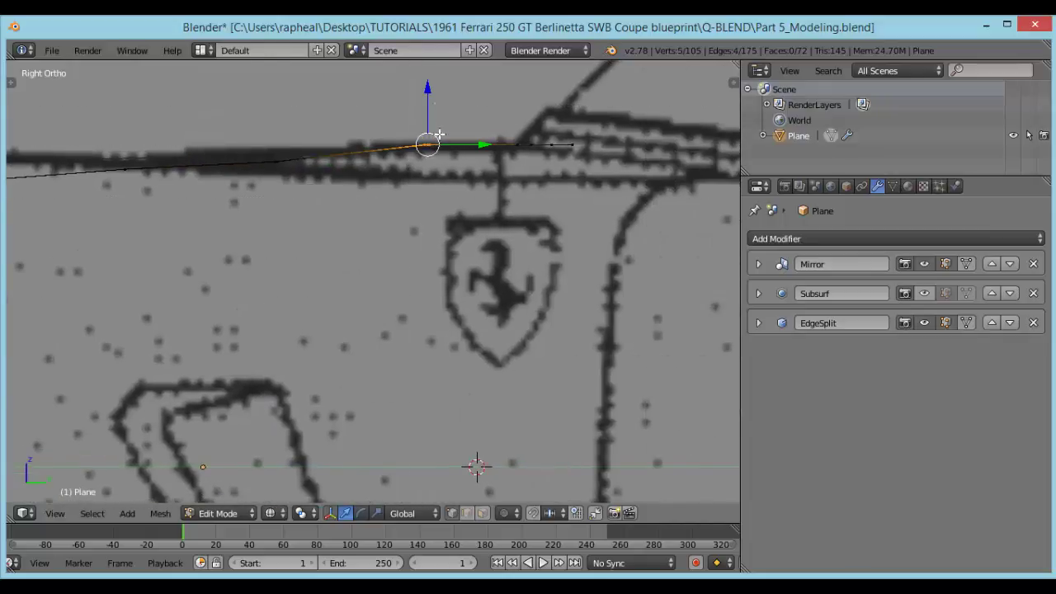
mouse_move(429, 89)
mouse_down()
mouse_move(430, 106)
mouse_move(433, 95)
mouse_up()
Examine the curved strip and its gap to the bonnet from several angles in solid shading, outside mesh editing.
scroll(434, 94, down, 4)
middle_drag(355, 226, 361, 283)
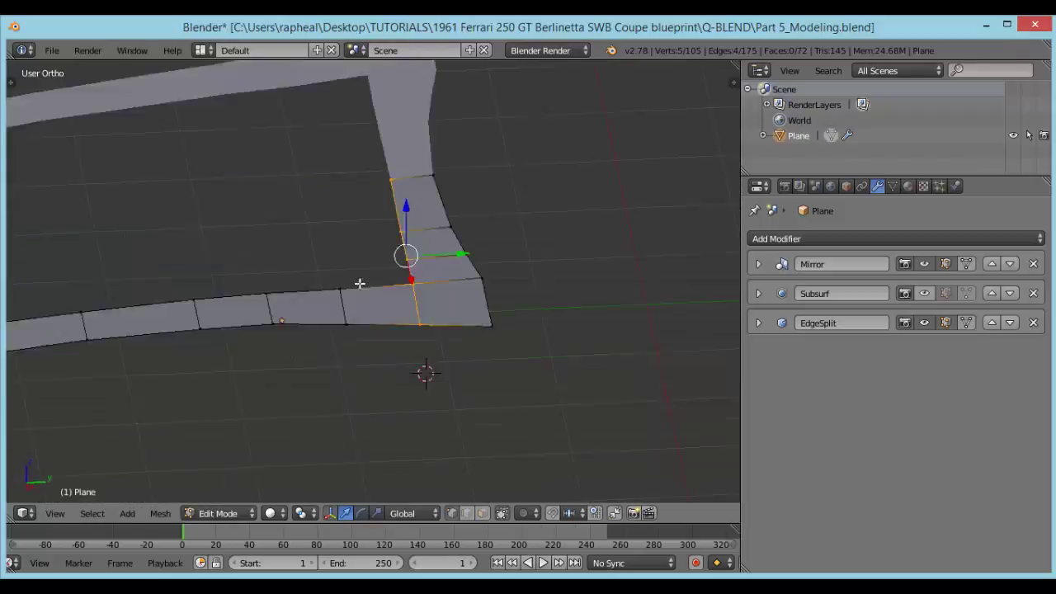
scroll(360, 282, down, 3)
middle_drag(293, 285, 430, 286)
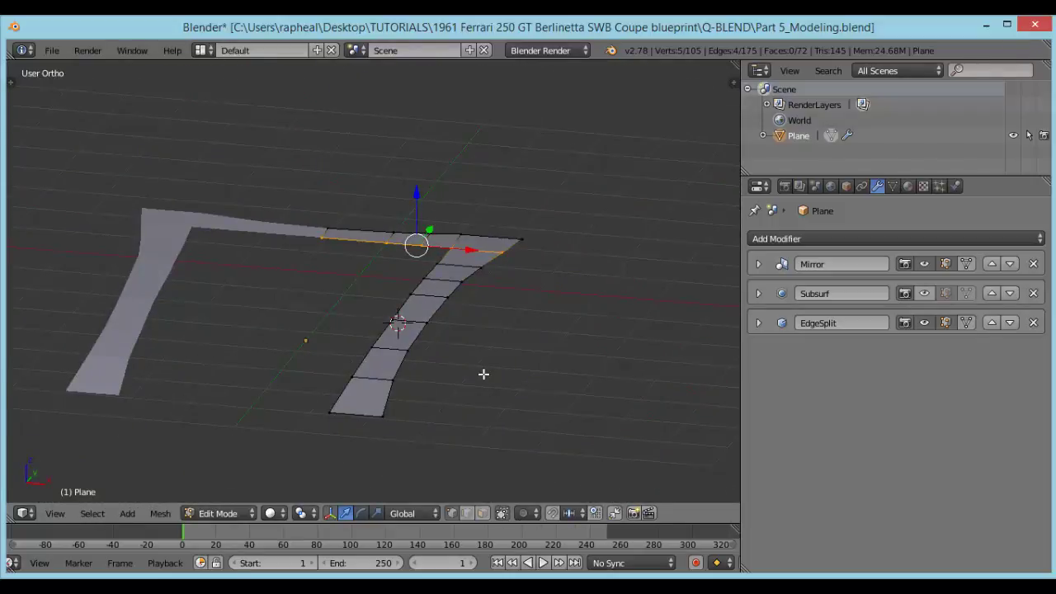
key(z)
key(Tab)
key(z)
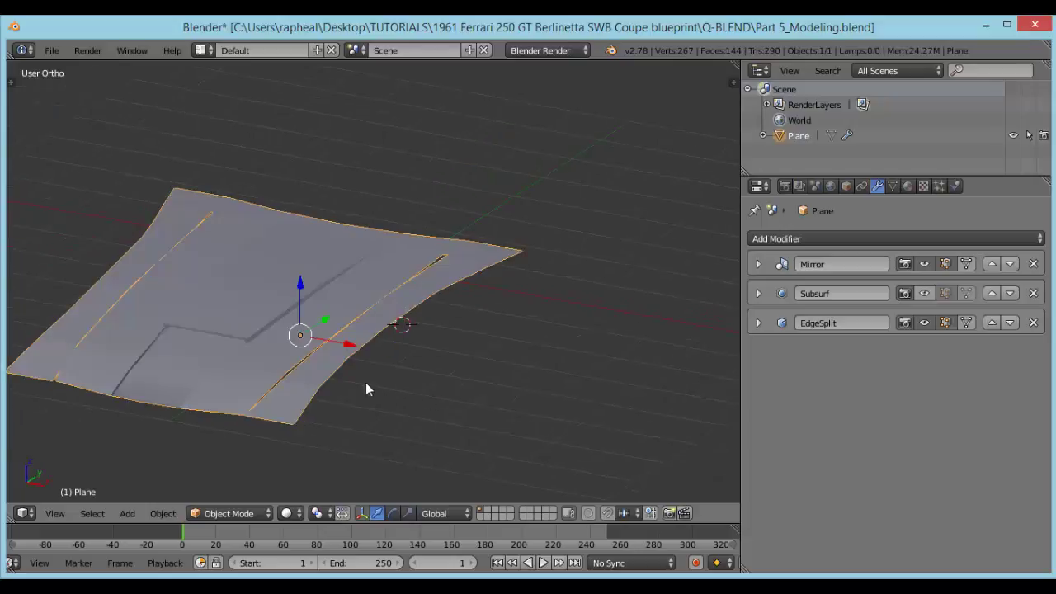
mouse_move(366, 384)
middle_down()
mouse_move(496, 376)
mouse_move(377, 372)
mouse_move(420, 379)
mouse_move(494, 365)
mouse_move(471, 355)
mouse_move(409, 365)
mouse_move(474, 329)
middle_up()
key(KP_7)
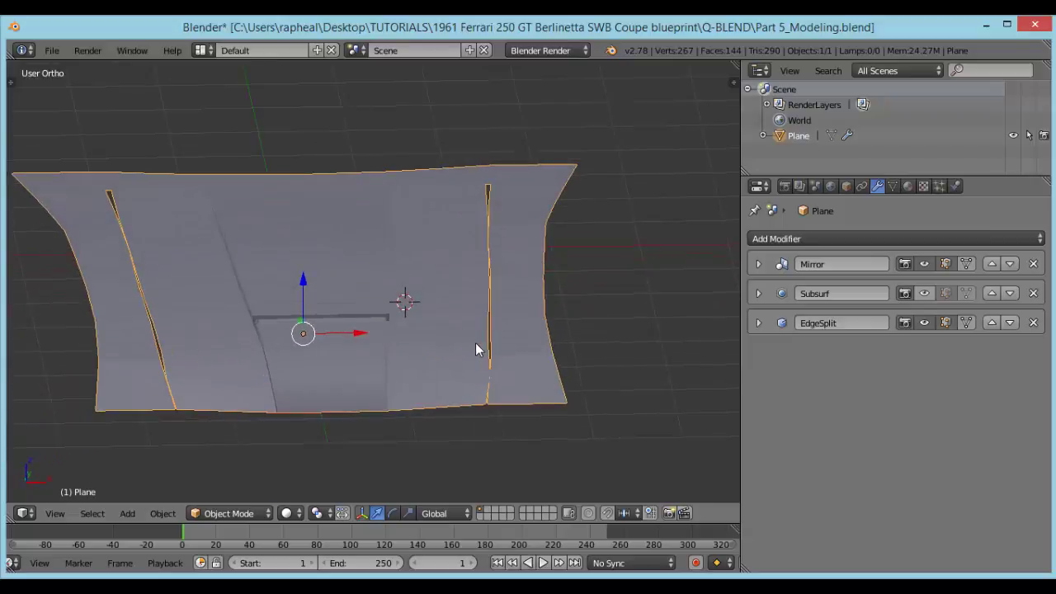
Return to mesh editing in top view and reveal the hidden bonnet geometry.
scroll(495, 321, up, 2)
key(Tab)
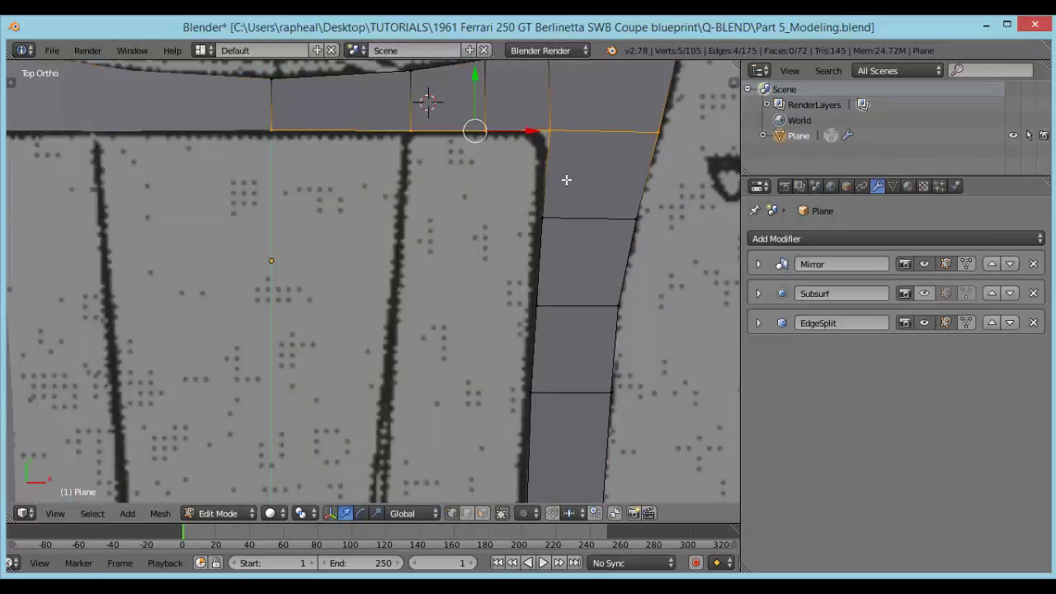
shift+middle_drag(559, 211, 531, 218)
key(alt+h)
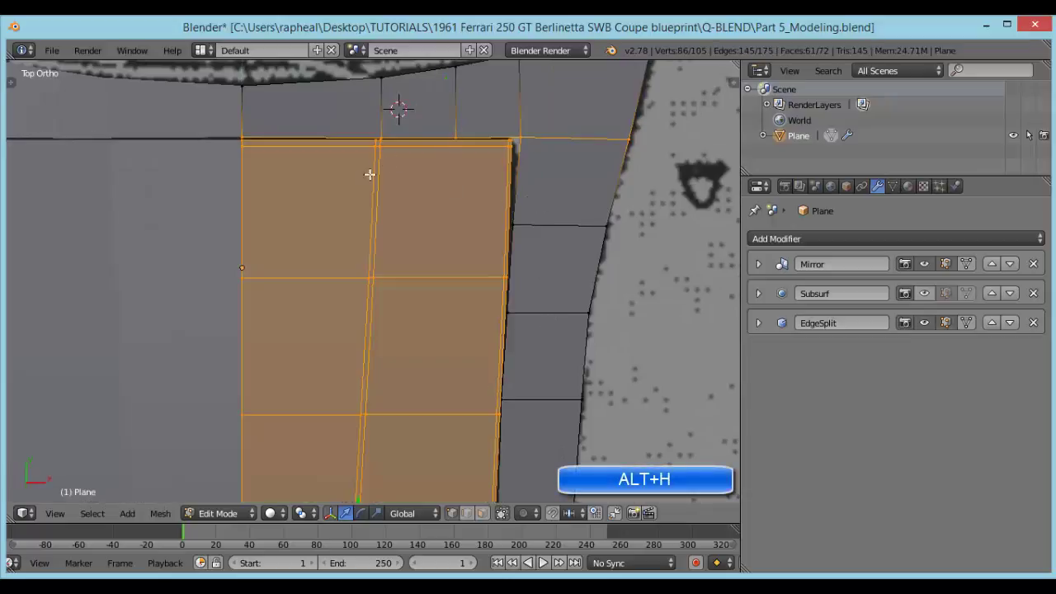
Move the cowl's front vertex on the centre line about 0.004 forward along Y toward the bonnet's rear edge.
shift+middle_drag(434, 222, 388, 232)
scroll(413, 182, up, 2)
shift+middle_drag(412, 181, 526, 258)
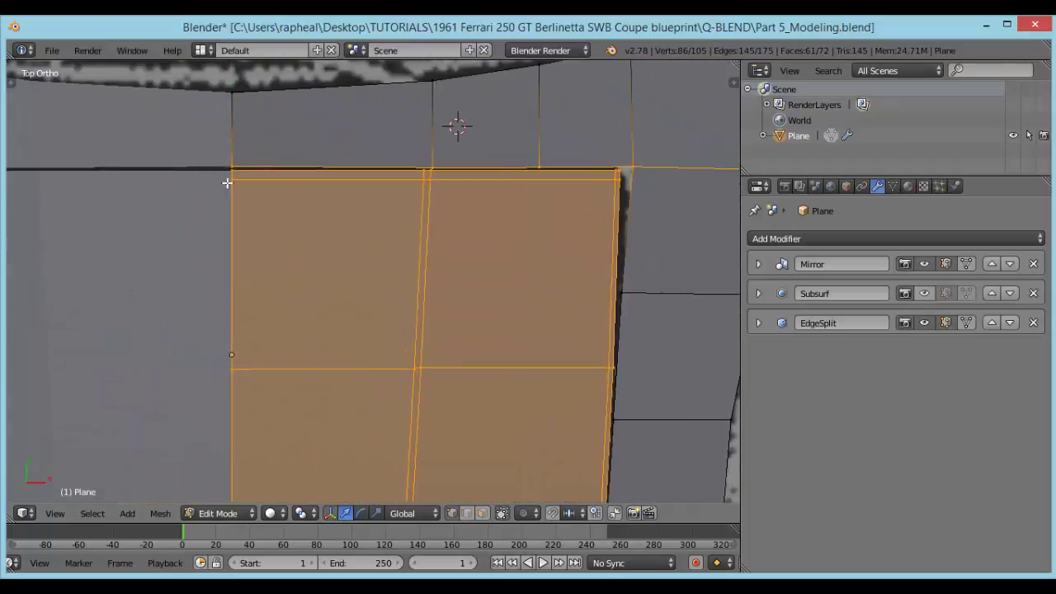
right_click(223, 158)
key(g)
key(y)
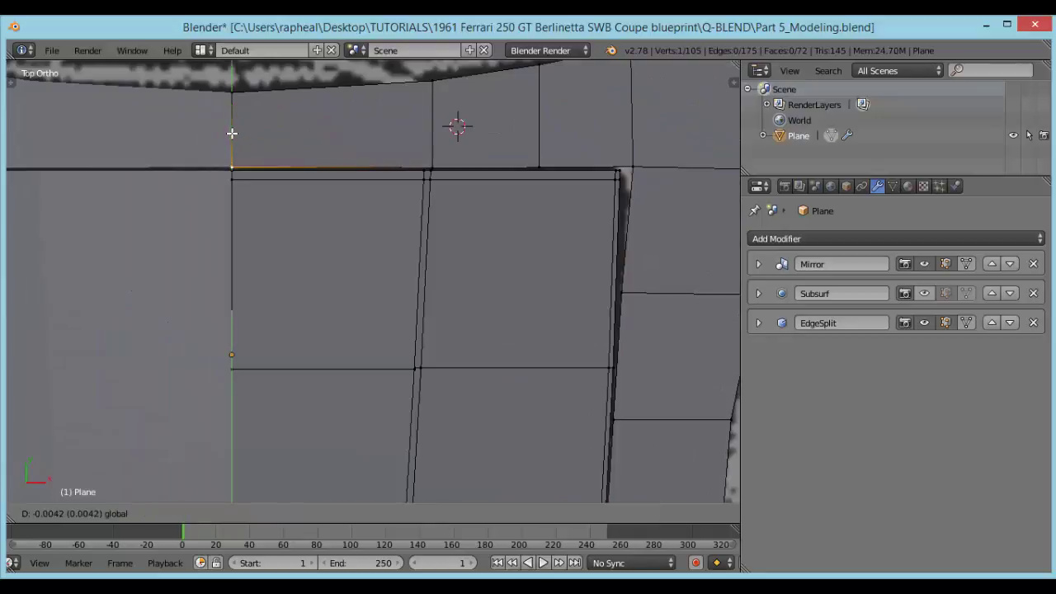
drag(232, 134, 232, 134)
Nudge the cowl's front-edge vertex next to the corner vertex slightly forward along Y toward the bonnet's rear edge.
shift+middle_drag(352, 189, 247, 188)
right_click(442, 155)
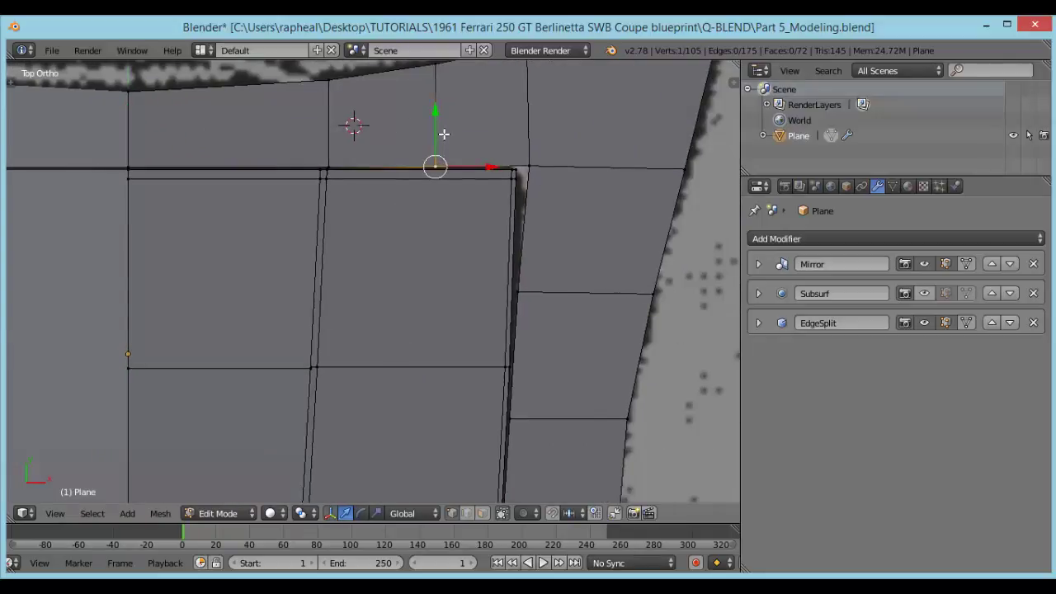
drag(437, 129, 436, 130)
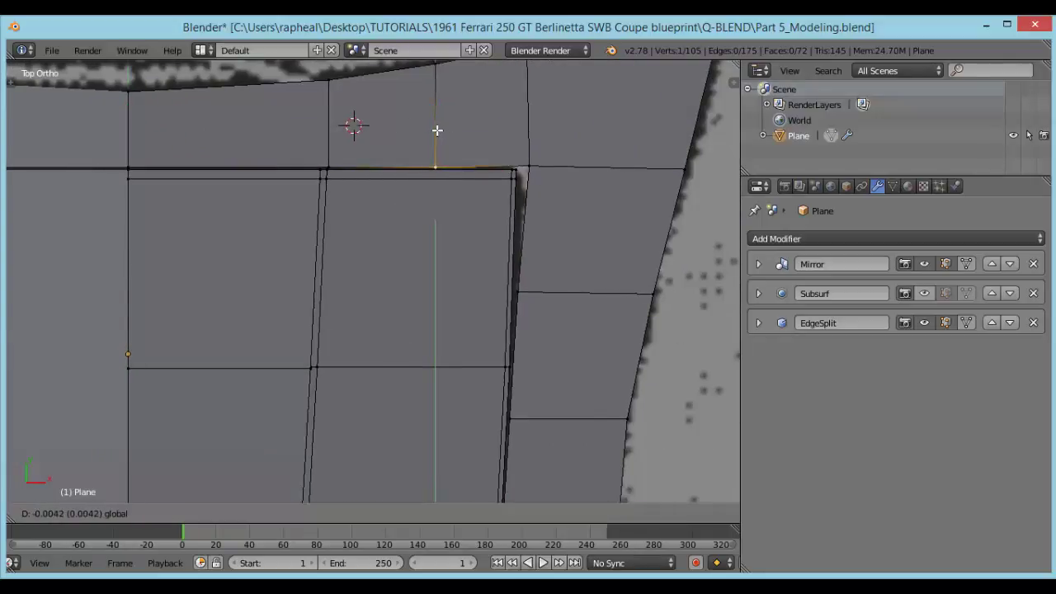
click(438, 130)
drag(436, 131, 434, 140)
Move the corner vertex between cowl and fender strip about 0.044, mainly inward along X, toward the bonnet's rear corner.
scroll(497, 206, up, 5)
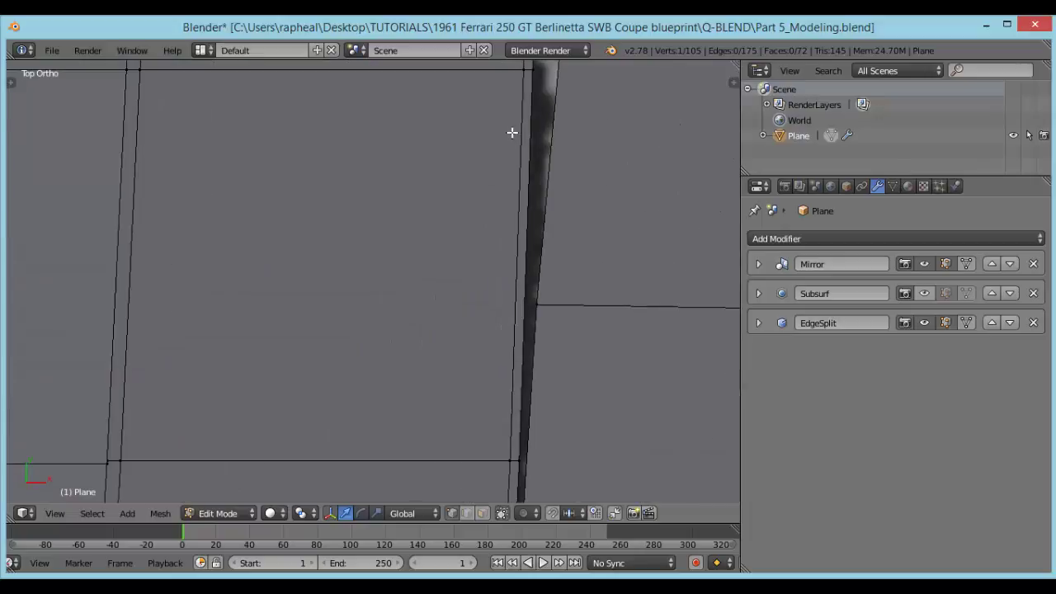
shift+middle_drag(512, 133, 452, 186)
shift+middle_drag(553, 137, 501, 175)
right_click(466, 139)
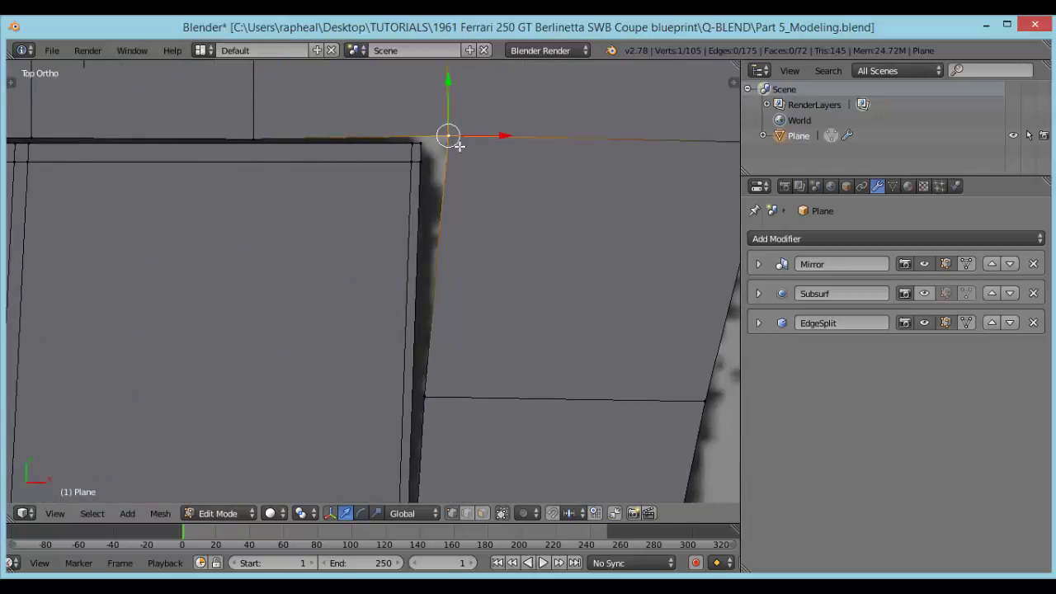
key(g)
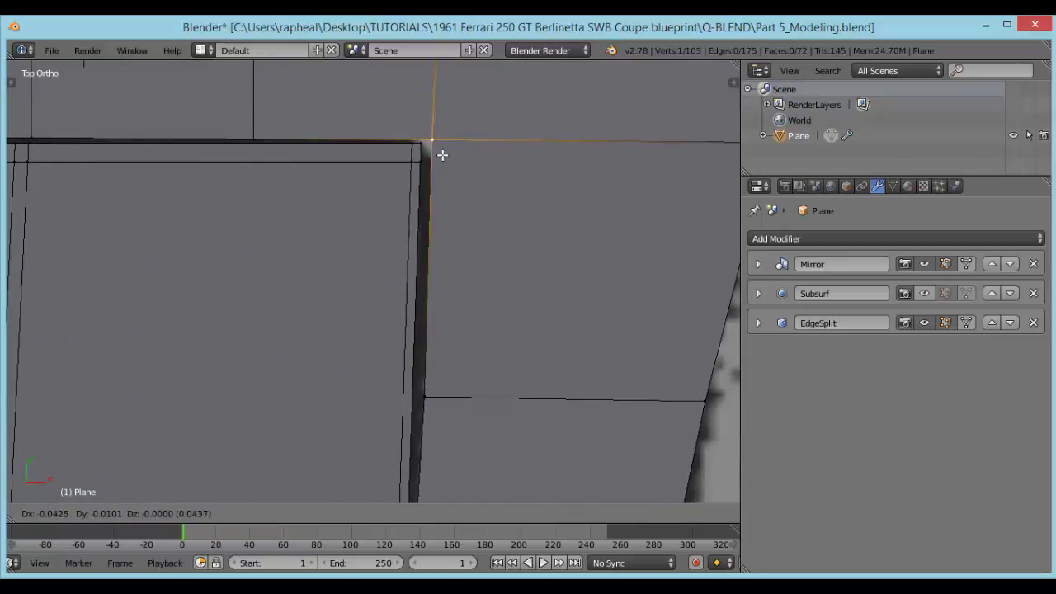
click(440, 155)
key(g)
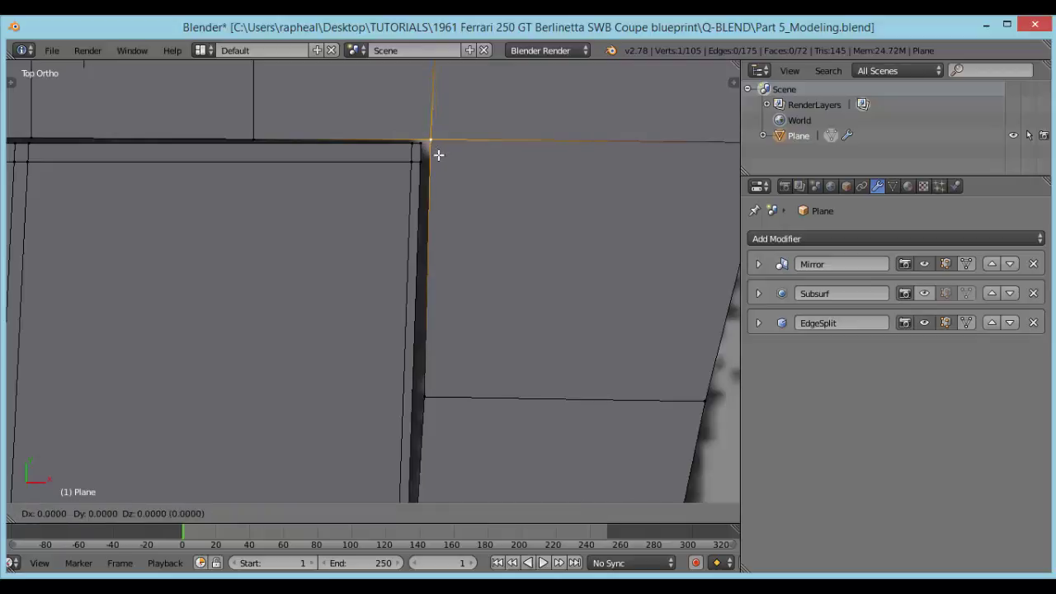
click(437, 156)
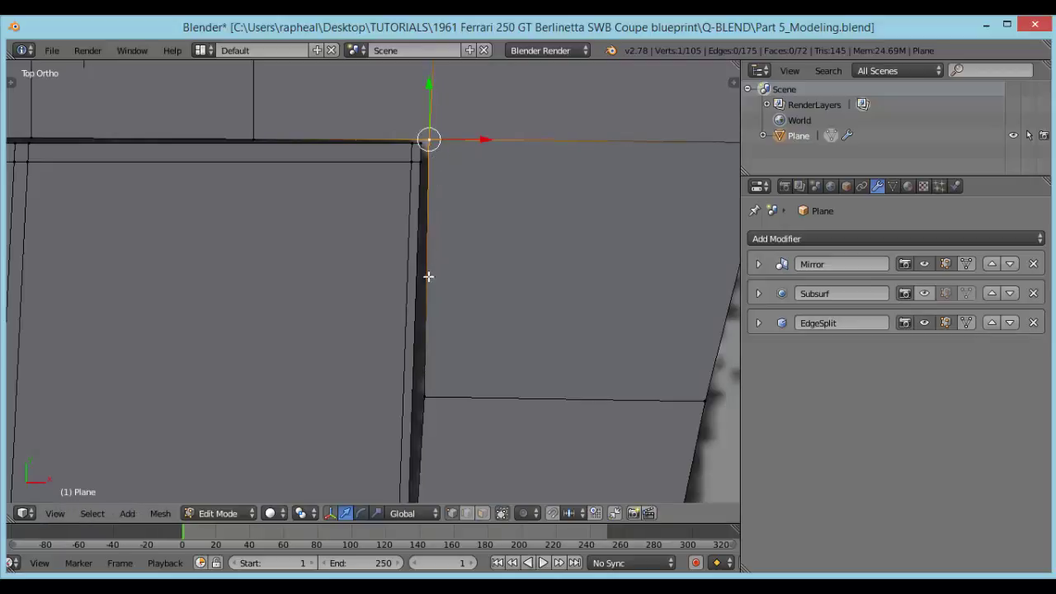
Nudge the strip's first two inner-edge vertices ahead of the cowl corner inward along X toward the bonnet's side edge.
shift+middle_drag(436, 389, 433, 315)
right_click(433, 317)
drag(466, 322, 460, 322)
shift+middle_drag(413, 462, 384, 278)
shift+middle_drag(384, 407, 391, 245)
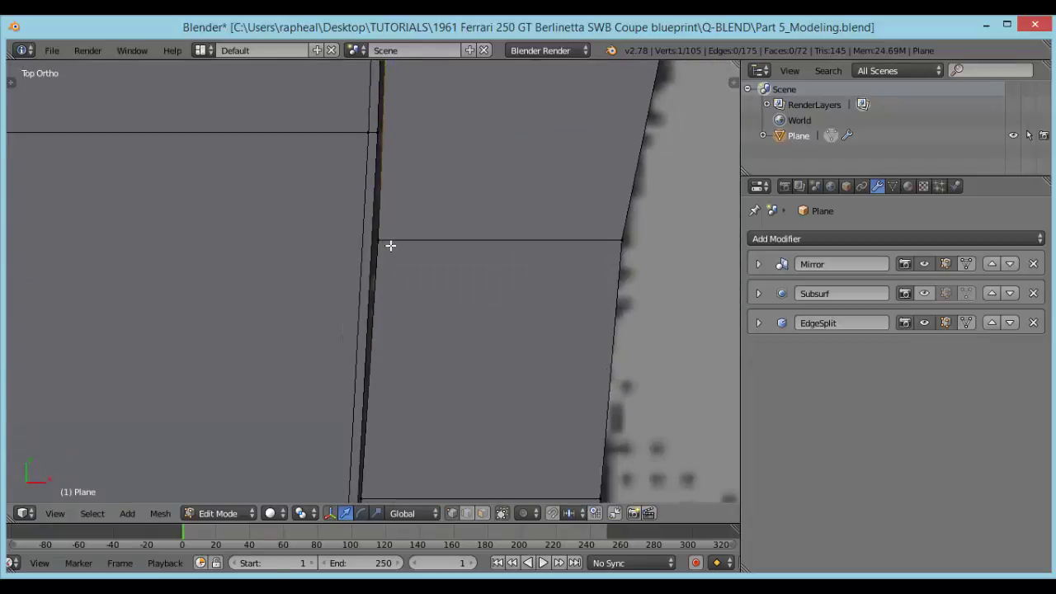
right_click(388, 243)
drag(409, 243, 405, 242)
Fine-tune the third and fourth inner-edge vertices ahead of the cowl corner along X to even the gap to the bonnet.
shift+middle_drag(382, 268, 378, 153)
shift+middle_drag(377, 423, 380, 257)
right_click(365, 232)
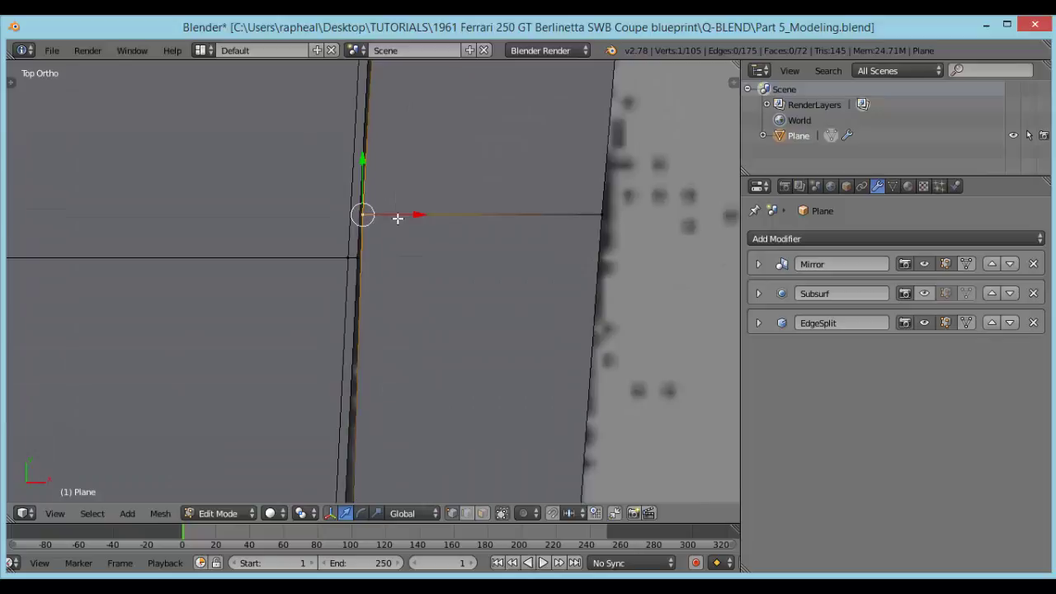
drag(399, 214, 401, 214)
shift+middle_drag(379, 391, 386, 165)
right_click(361, 282)
drag(403, 282, 398, 282)
Move the next two inner-edge vertices toward the strip's front inward along X to narrow the gap to the bonnet.
mouse_move(365, 416)
shift+middle_down()
mouse_move(372, 222)
mouse_move(372, 433)
shift+middle_up()
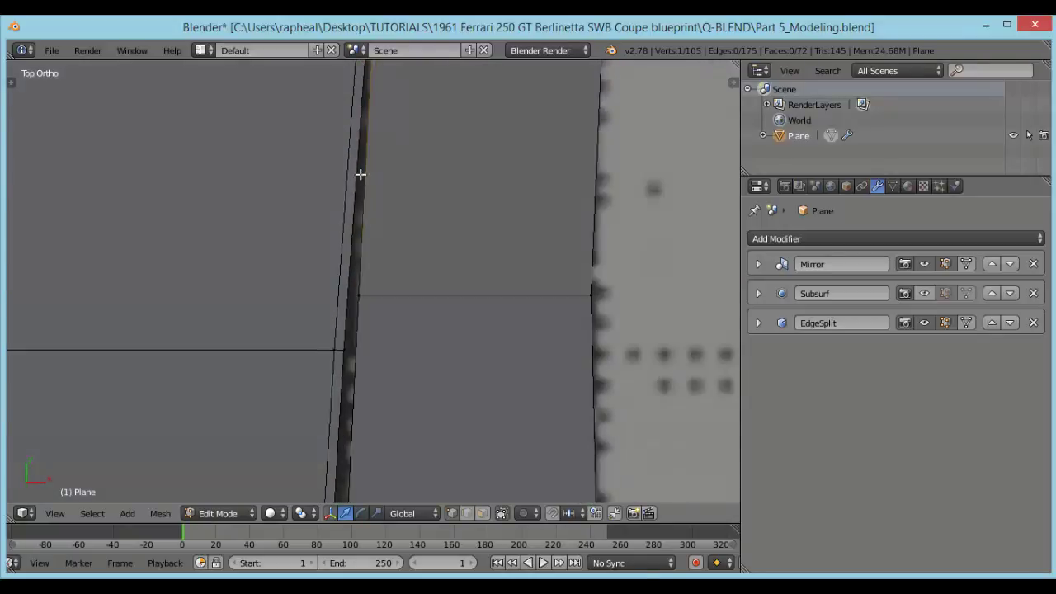
shift+middle_drag(374, 300, 375, 253)
right_click(370, 248)
drag(414, 247, 405, 248)
shift+middle_drag(368, 403, 380, 62)
right_click(374, 300)
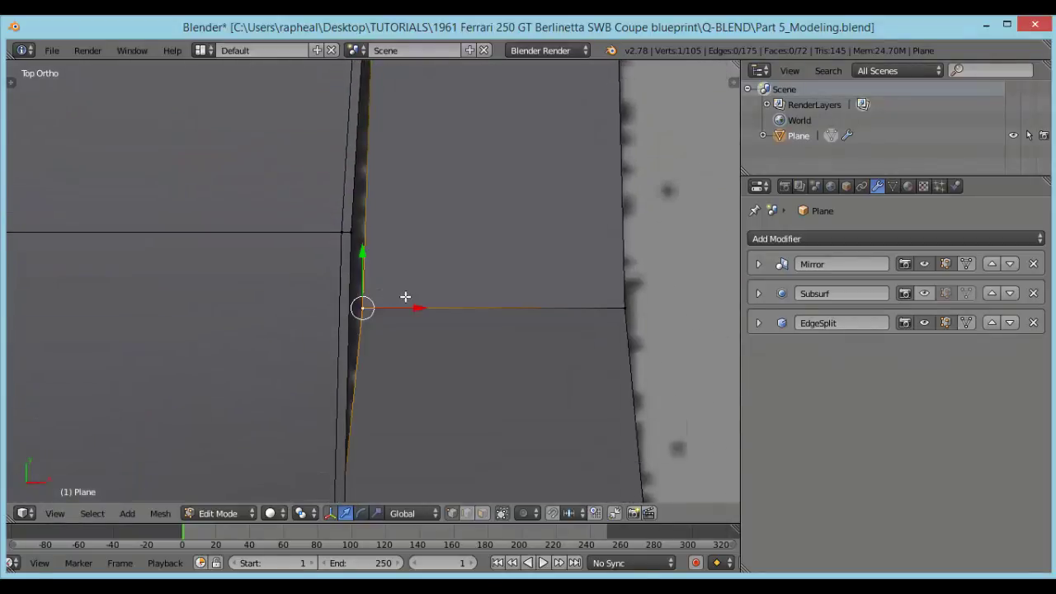
drag(405, 296, 396, 299)
Add one centred loop cut across the strip's long front face, level with the bend in the bonnet's side edge.
shift+middle_drag(381, 386, 390, 185)
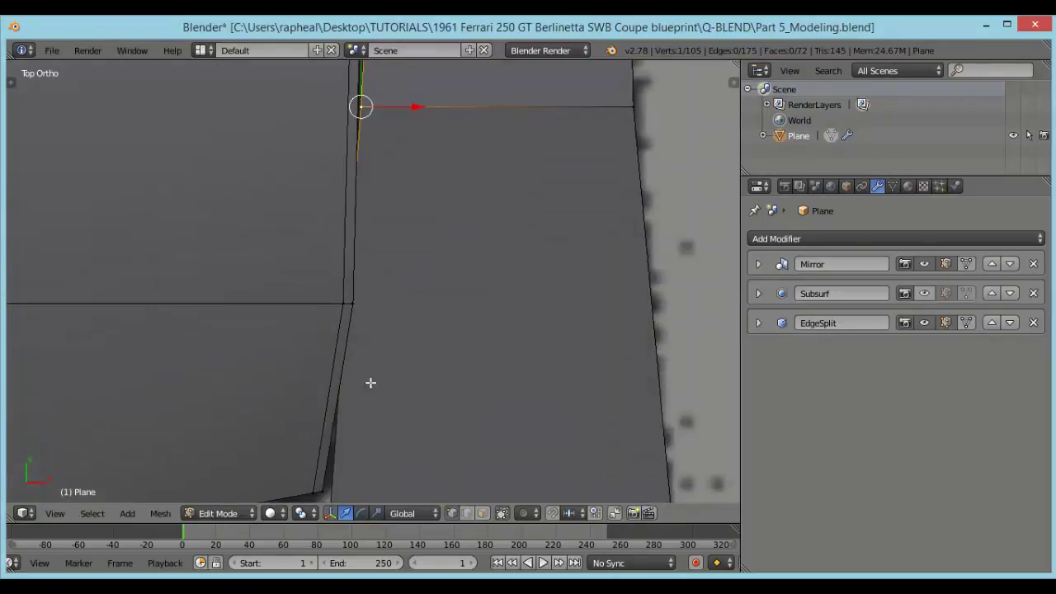
scroll(370, 382, down, 2)
key(ctrl+r)
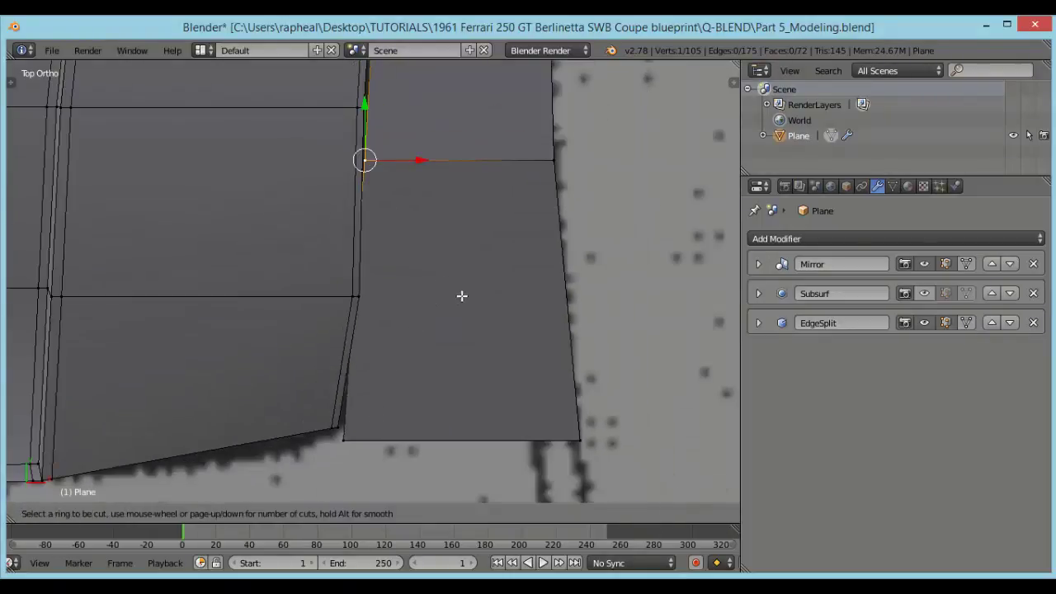
click(562, 261)
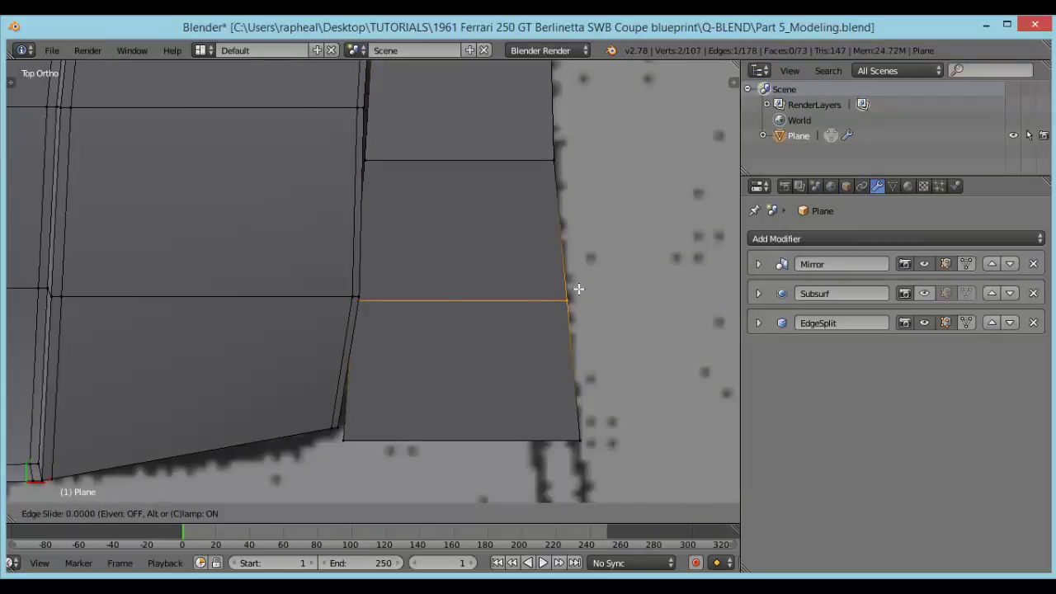
right_click(575, 288)
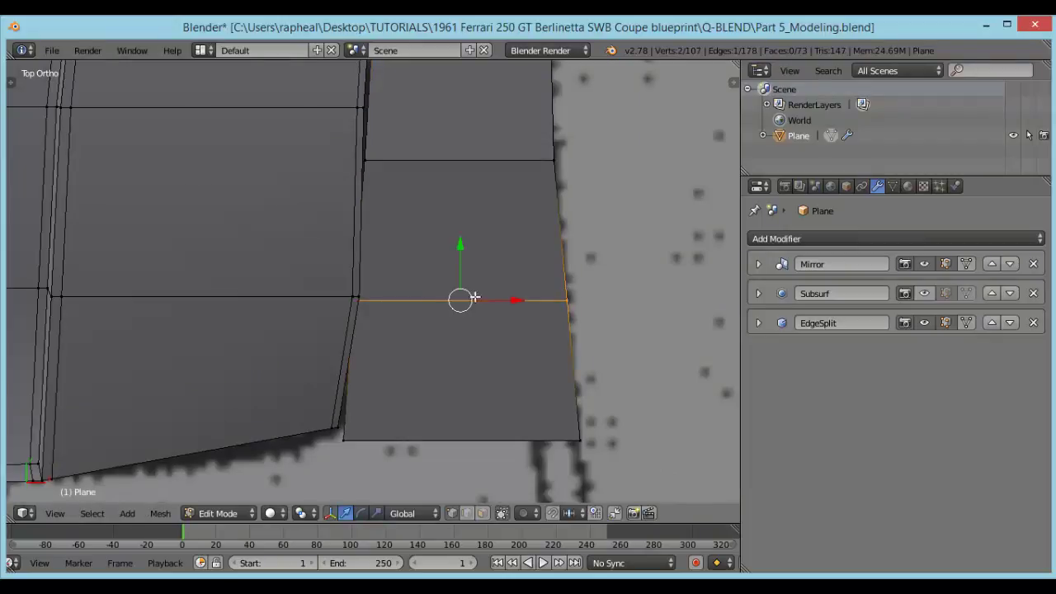
Show the mesh in wireframe and nudge the new cut's inner vertex slightly outward along X away from the bonnet edge.
key(z)
scroll(357, 310, up, 2)
right_click(353, 305)
drag(399, 306, 405, 309)
shift+middle_drag(391, 347, 394, 245)
Move both corner vertices of the strip's front end to align with the bonnet's front corner and the blueprint's fender line.
right_click(339, 398)
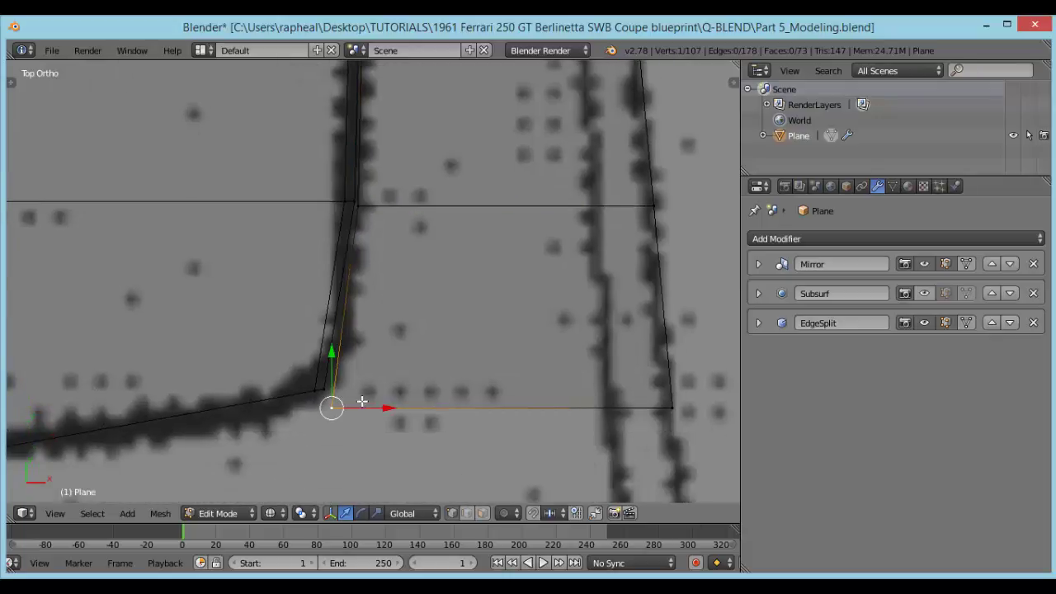
key(g)
click(361, 383)
right_click(669, 406)
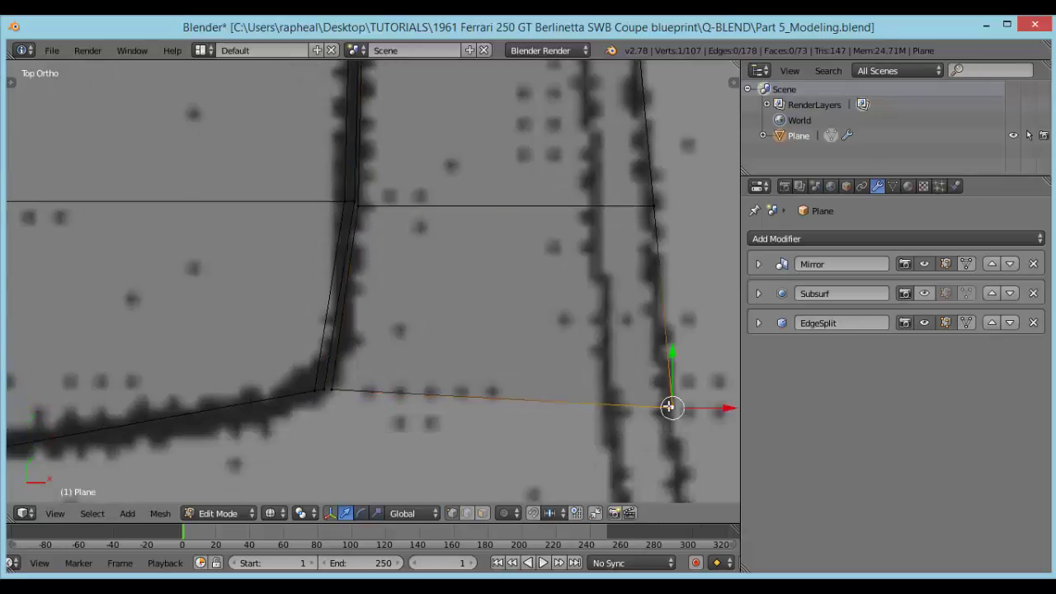
key(g)
click(659, 385)
Return to solid shading and raise the strip's new cross edge along Z in side view to meet the bonnet's profile.
scroll(642, 369, down, 3)
key(Tab)
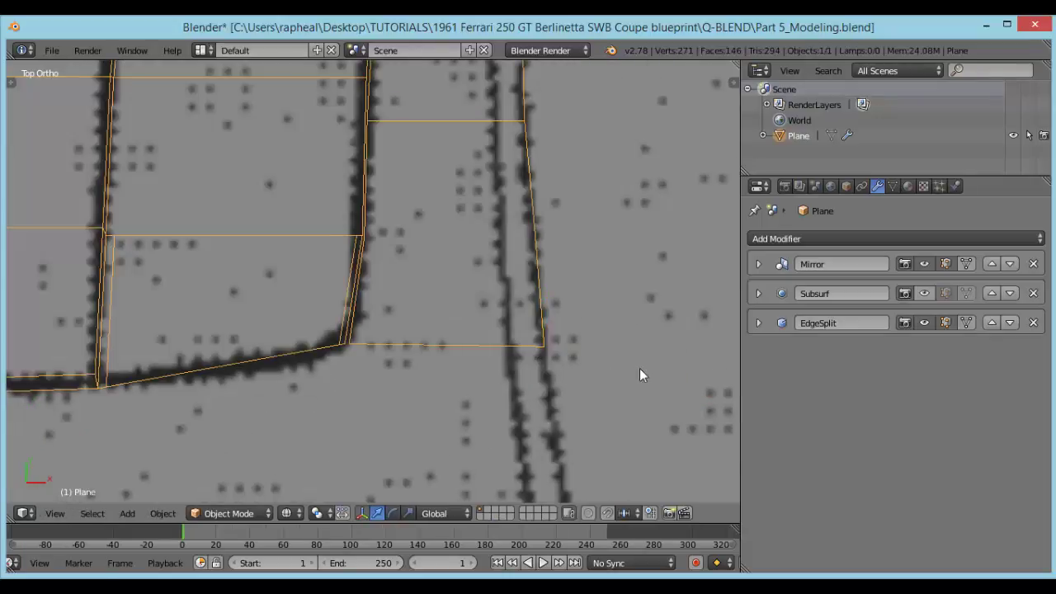
key(z)
mouse_move(635, 368)
middle_down()
mouse_move(545, 305)
mouse_move(457, 297)
mouse_move(408, 228)
mouse_move(368, 223)
mouse_move(305, 321)
mouse_move(217, 299)
mouse_move(329, 319)
middle_up()
key(Tab)
shift+right_click(263, 360)
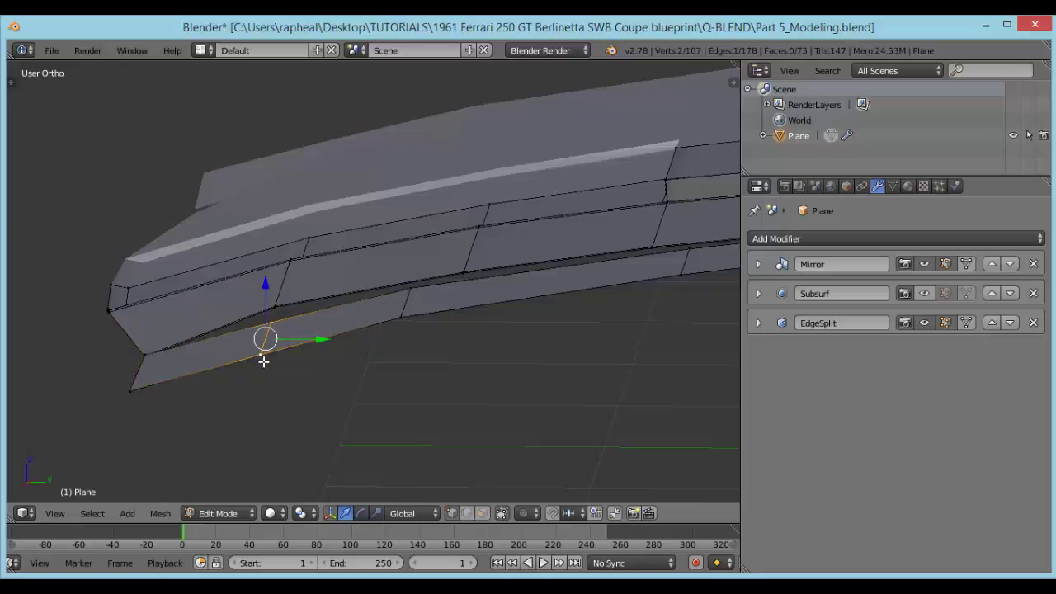
key(KP_3)
scroll(257, 316, up, 2)
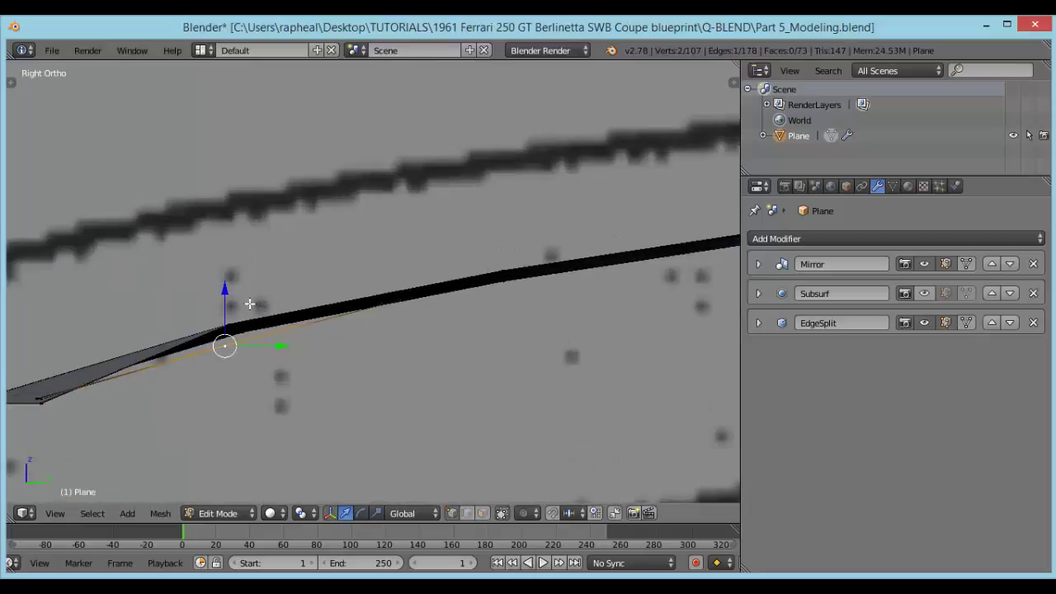
drag(225, 300, 227, 282)
Raise the strip's next cross edge behind the new one slightly along Z in side view to follow the bonnet's profile.
key(Tab)
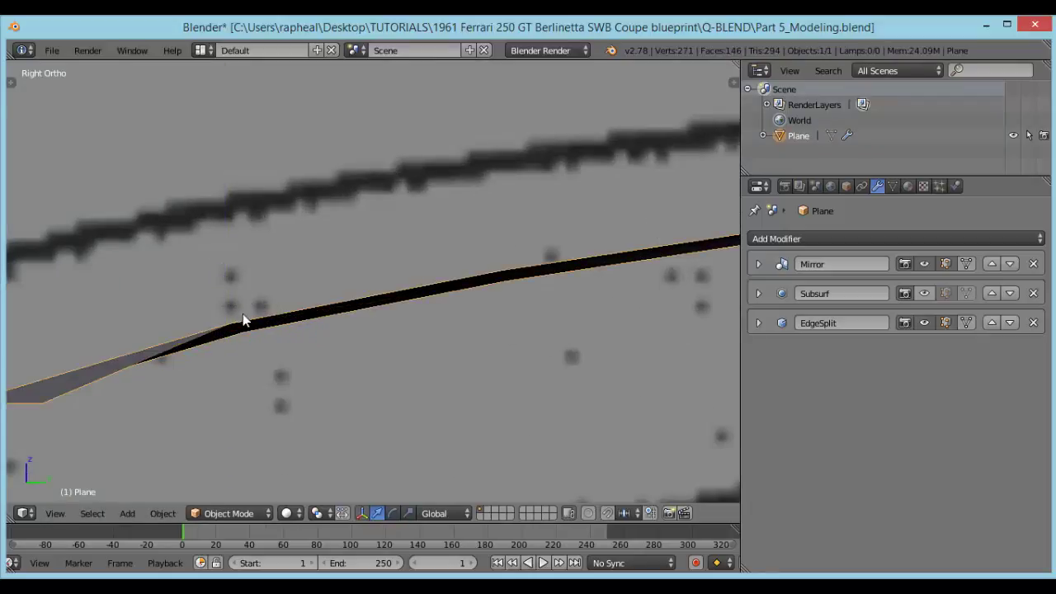
middle_drag(243, 313, 438, 296)
key(Tab)
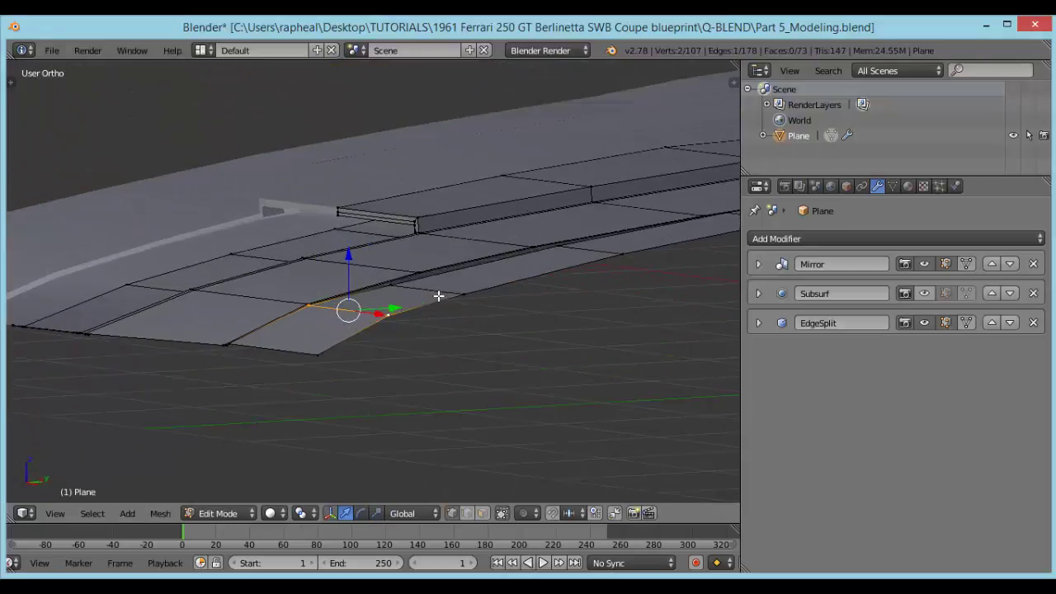
right_click(394, 290)
shift+right_click(423, 295)
key(KP_3)
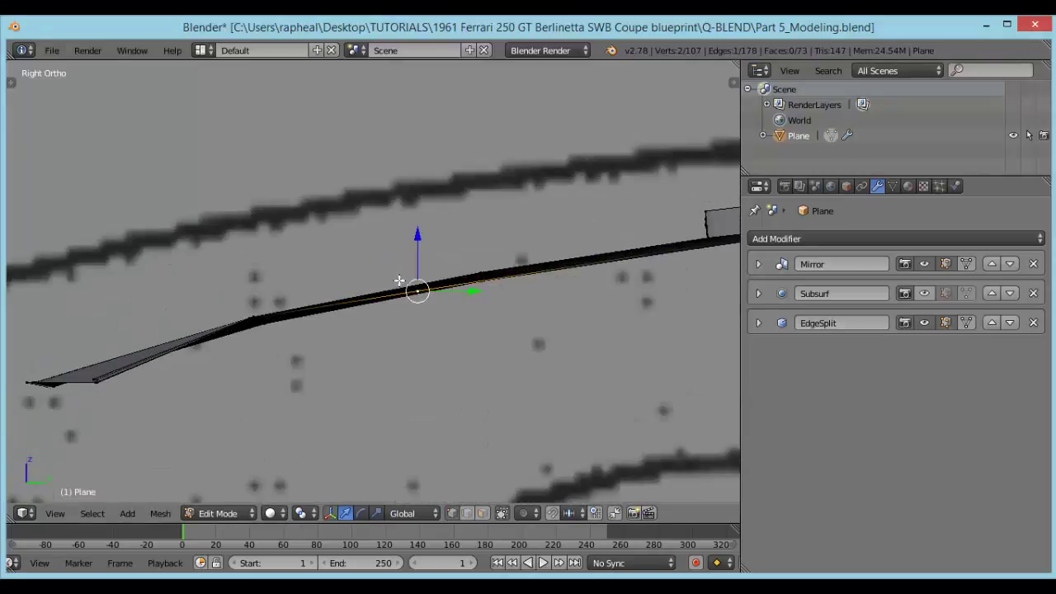
drag(429, 268, 429, 260)
scroll(429, 259, down, 2)
shift+middle_drag(408, 290, 379, 337)
Edge-slide the third cross edge from the strip's front forward by about 0.137 to line up with the bonnet's edge loop.
key(Tab)
middle_drag(379, 337, 506, 372)
scroll(506, 372, up, 3)
key(Tab)
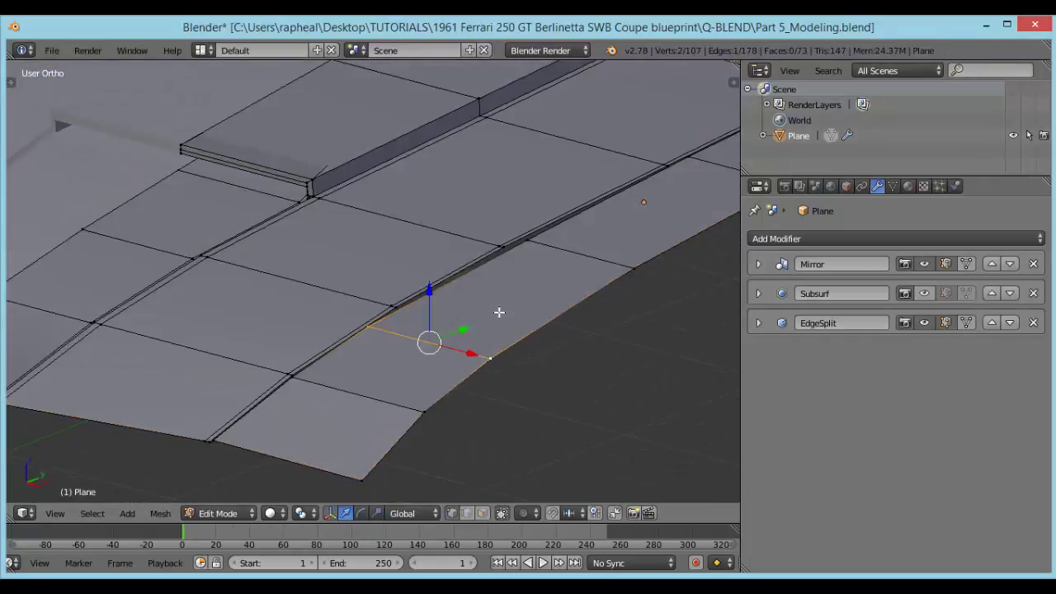
right_click(529, 240)
shift+right_click(624, 278)
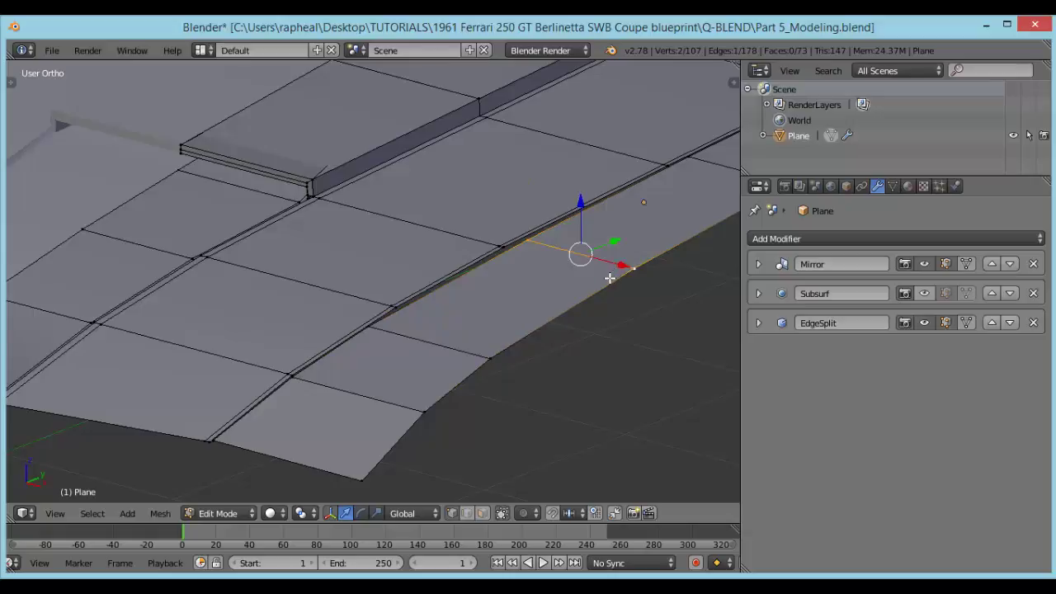
key(ctrl+e)
click(578, 394)
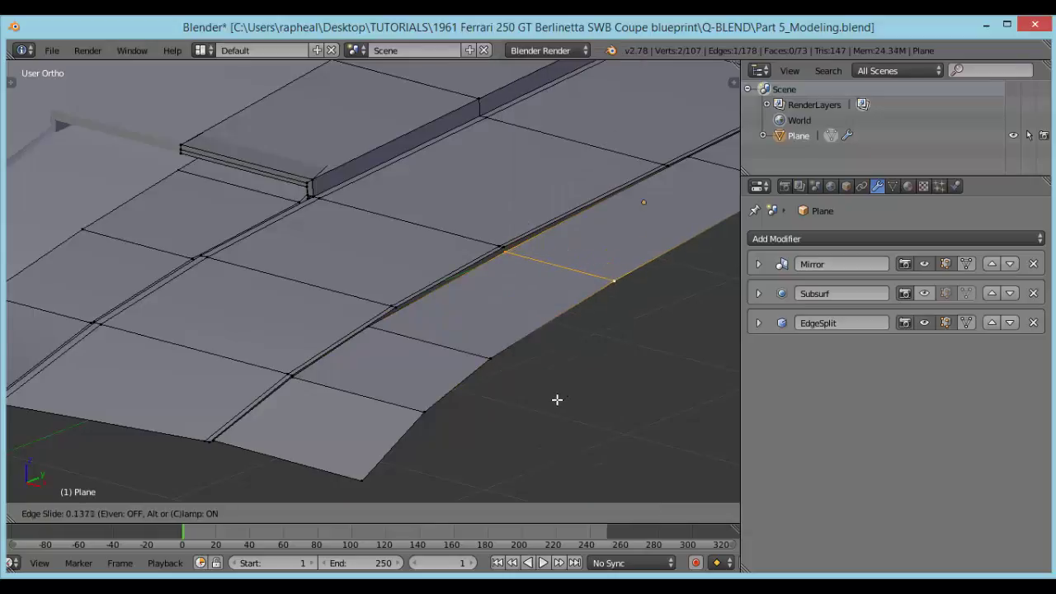
click(558, 399)
Raise the slid cross edge slightly along Z in side view to match the bonnet's height.
key(KP_3)
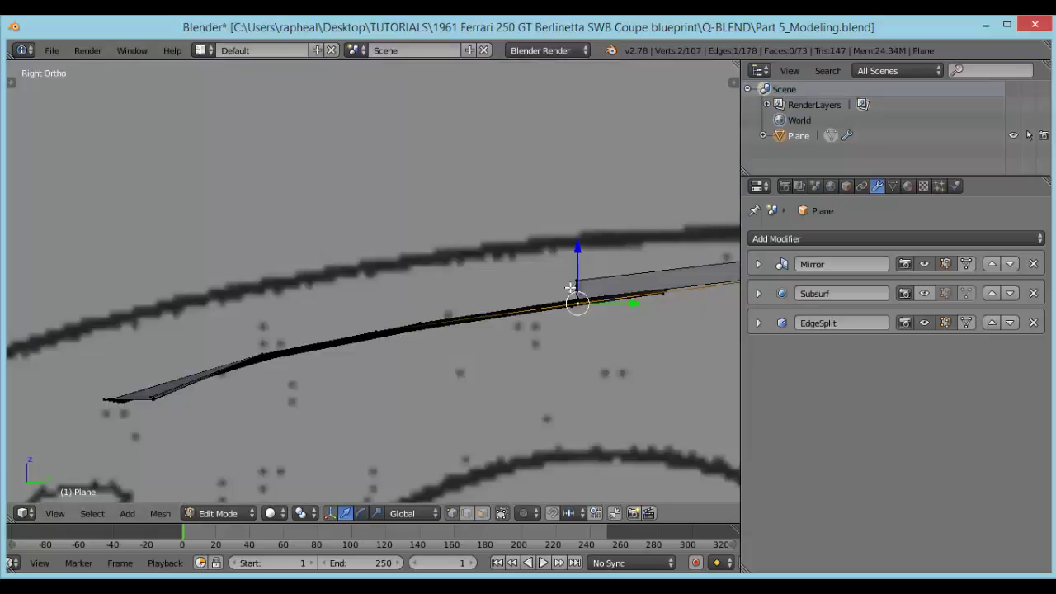
scroll(576, 289, up, 2)
shift+middle_drag(650, 300, 472, 294)
scroll(521, 291, up, 2)
shift+middle_drag(561, 318, 490, 275)
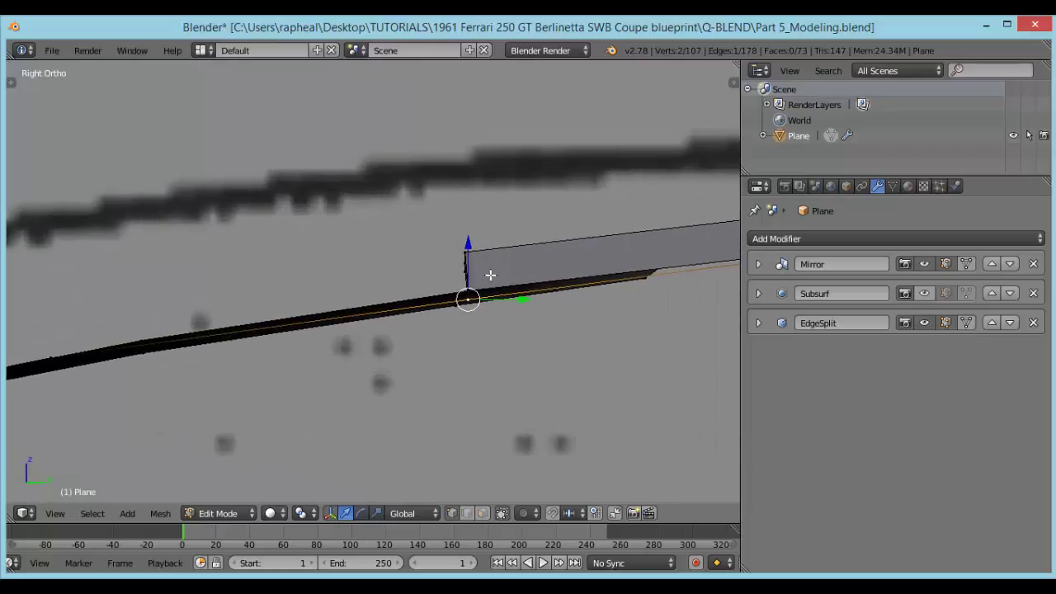
drag(470, 259, 471, 250)
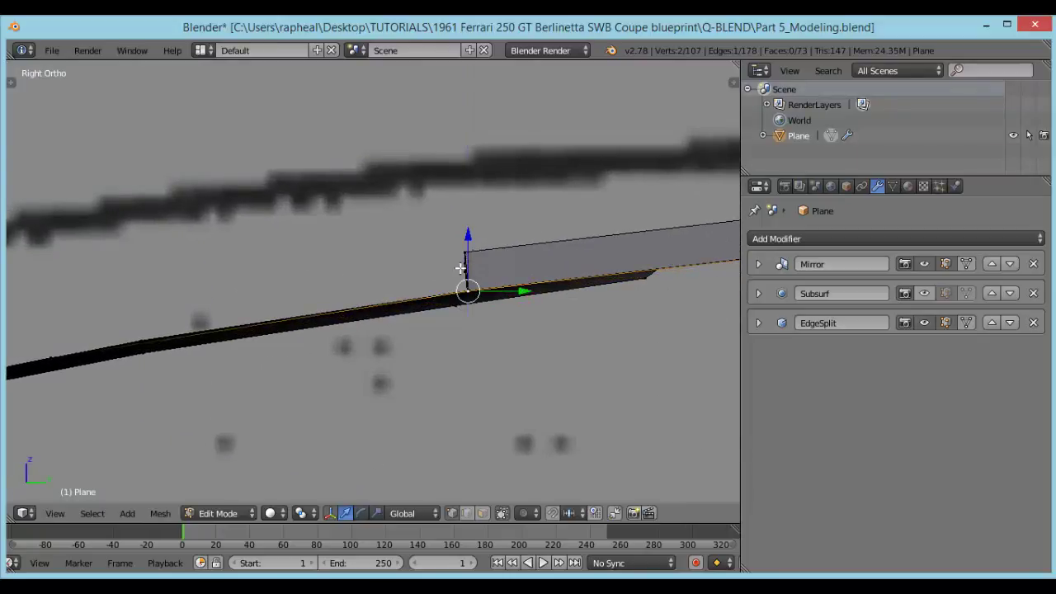
Raise the strip's cross edge just ahead of the cowl corner very slightly along Z in side view.
middle_drag(460, 268, 391, 322)
key(Tab)
shift+middle_drag(494, 316, 368, 332)
shift+middle_drag(503, 284, 372, 326)
key(Tab)
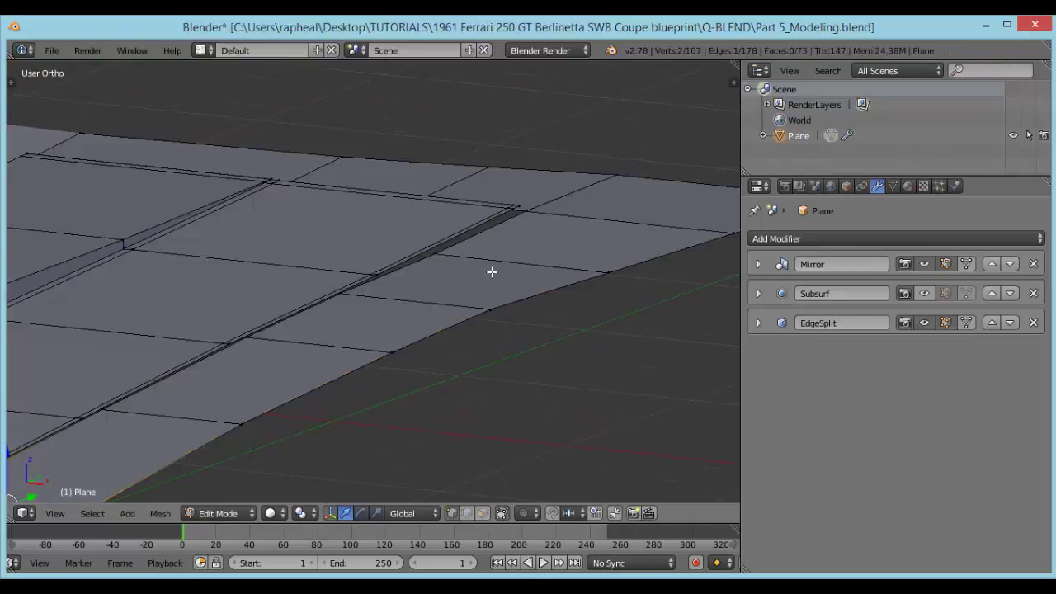
scroll(536, 254, up, 2)
right_click(492, 242)
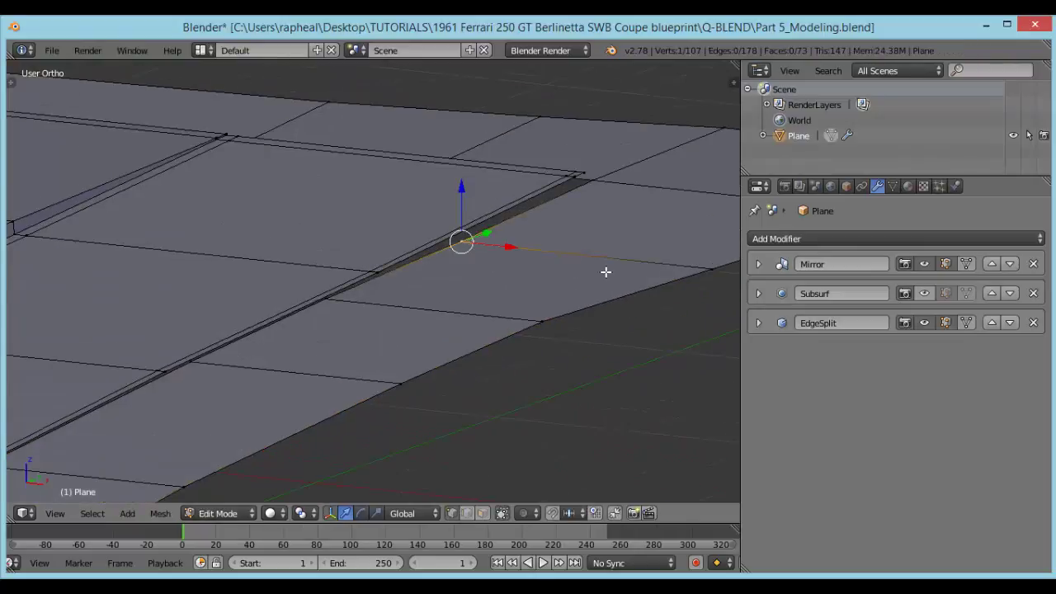
shift+right_click(698, 271)
shift+middle_drag(599, 308, 504, 288)
key(KP_3)
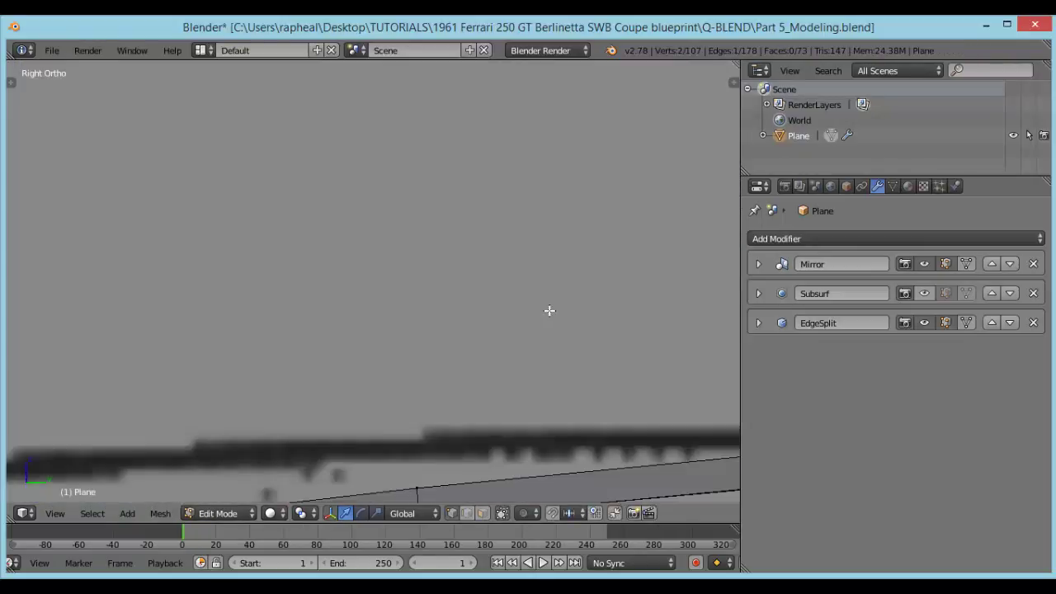
scroll(574, 314, down, 4)
shift+middle_drag(615, 334, 339, 341)
shift+middle_drag(540, 349, 377, 322)
scroll(380, 324, up, 5)
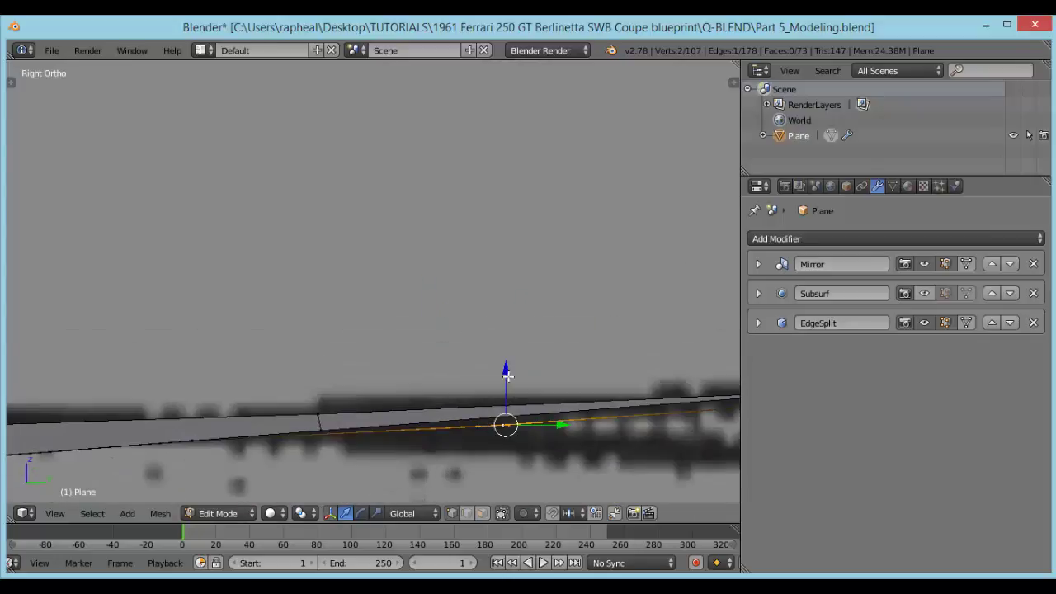
shift+middle_drag(507, 376, 358, 288)
drag(355, 279, 355, 277)
Select the five vertices of the cowl edge running along the bonnet's rear gap and raise them slightly along Z in side view.
ctrl+scroll(469, 337, up, 5)
middle_drag(470, 338, 472, 243)
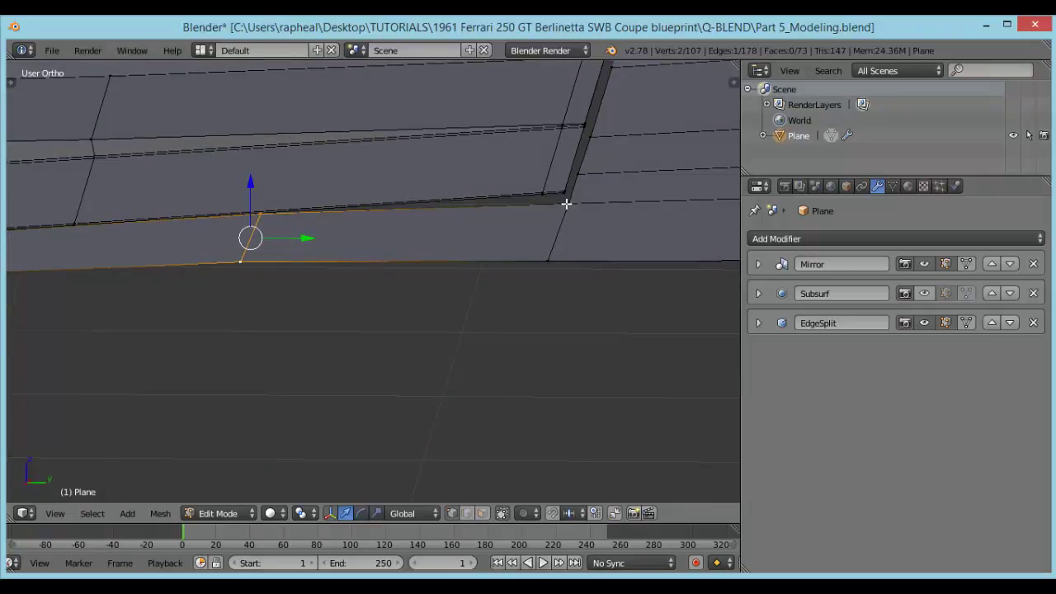
scroll(569, 205, down, 3)
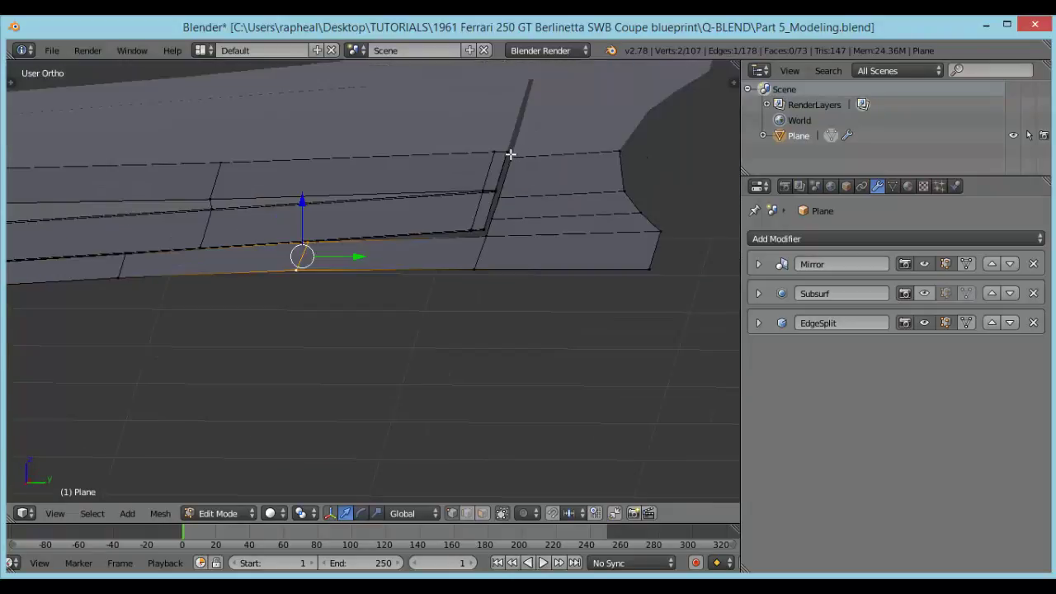
right_click(492, 232)
shift+right_click(494, 219)
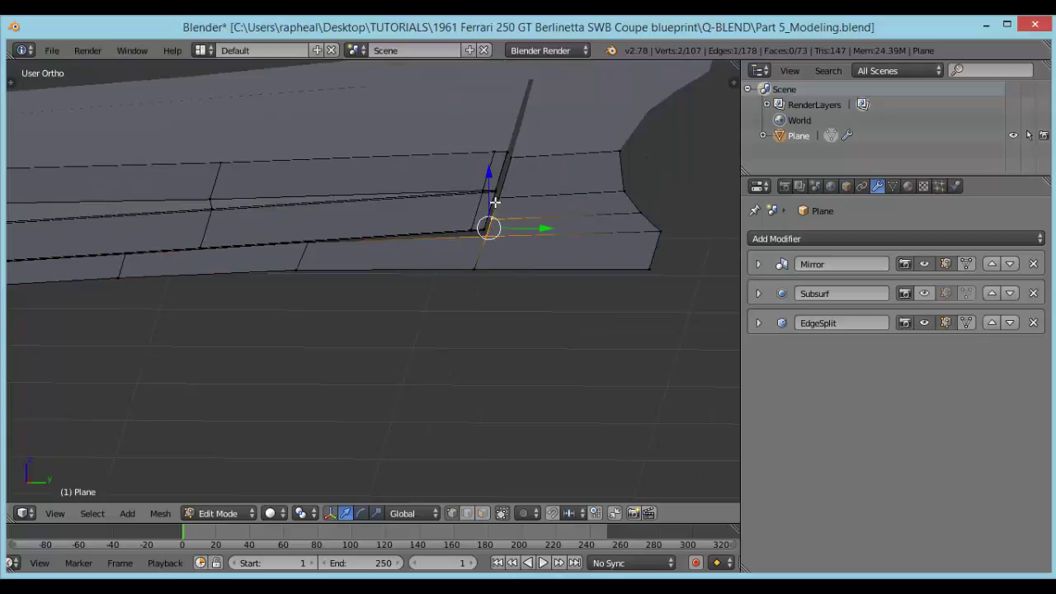
shift+right_click(497, 196)
shift+right_click(510, 162)
shift+right_click(478, 268)
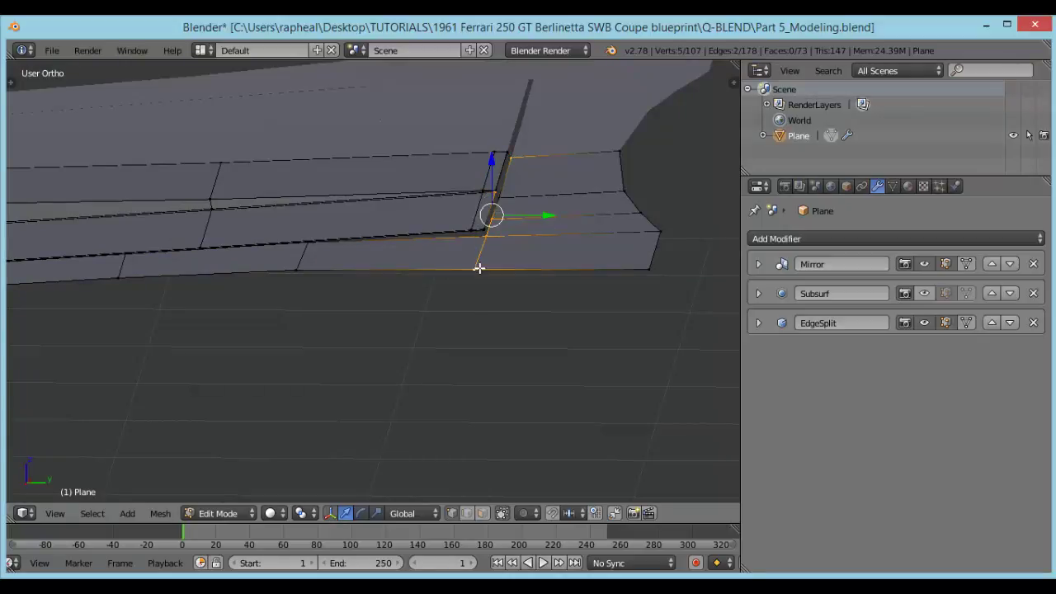
scroll(462, 178, up, 2)
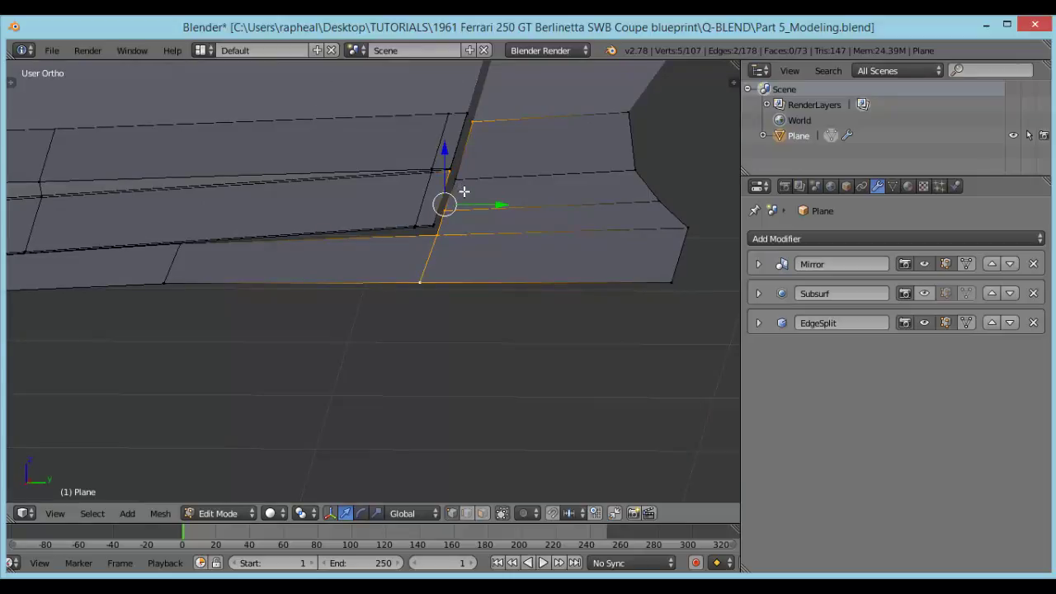
shift+right_click(461, 177)
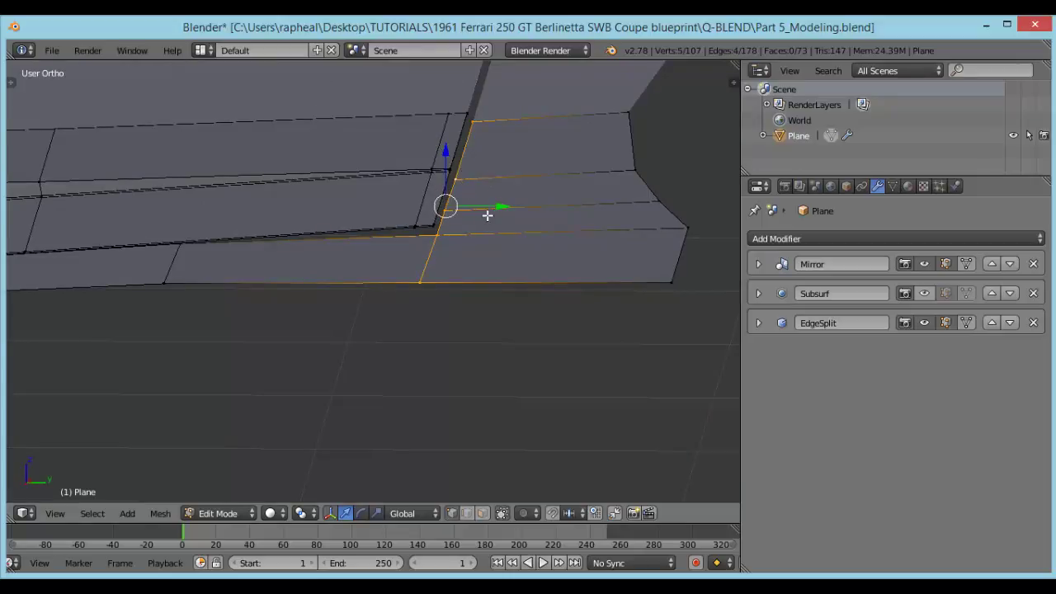
key(KP_3)
drag(416, 268, 417, 259)
Inspect the mesh from several angles in Object Mode and Edit Mode, checking the Subsurf modifier's smoothing.
scroll(361, 285, down, 2)
middle_drag(361, 284, 521, 310)
key(a)
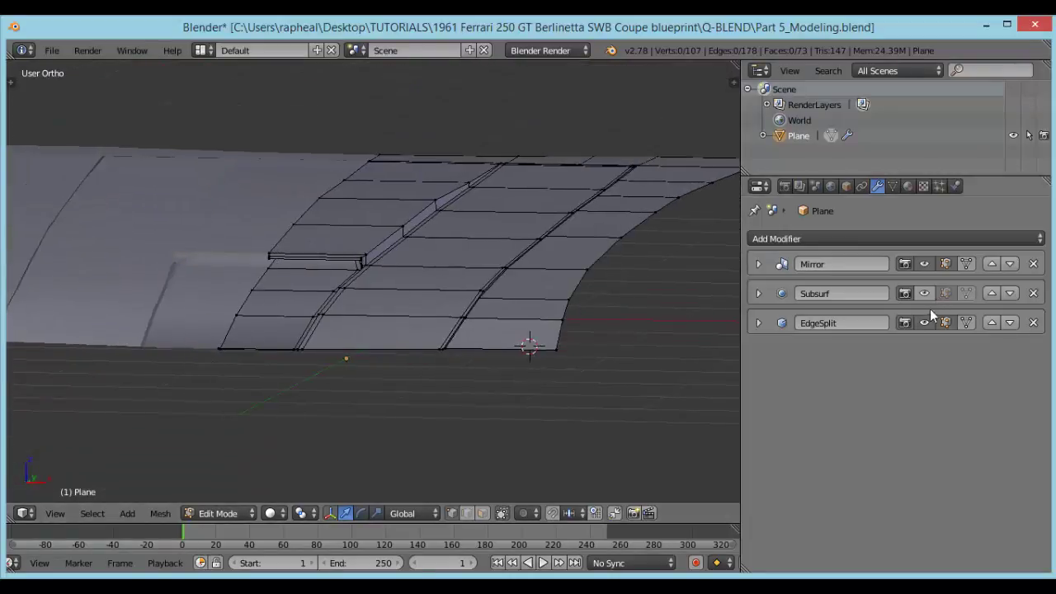
click(945, 293)
middle_drag(613, 327, 486, 305)
key(Tab)
key(Tab)
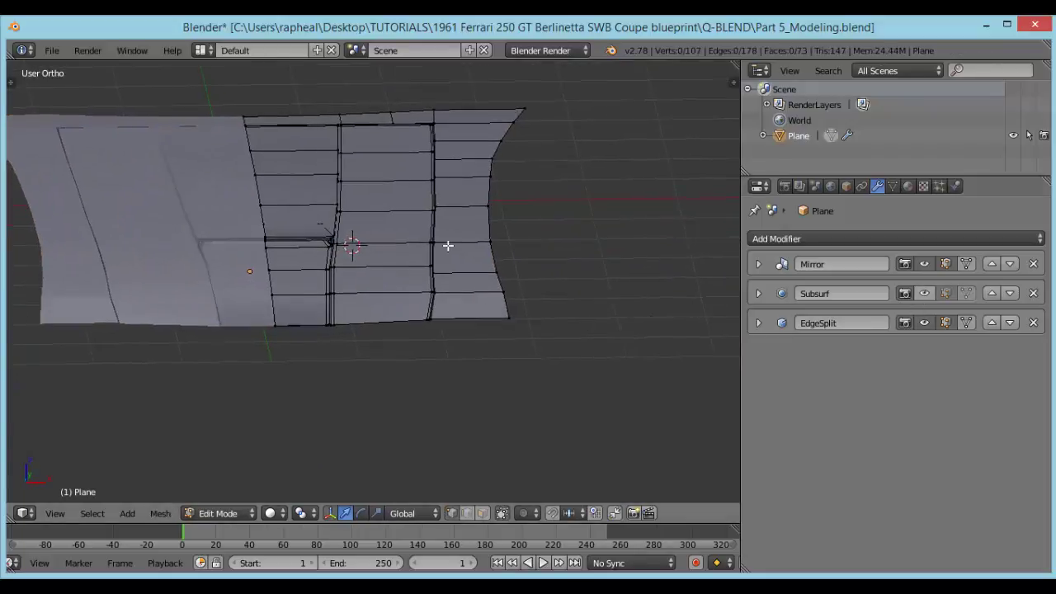
middle_drag(448, 245, 399, 264)
Extrude the fender strip's front edge forward by about 0.7 in top view, following the blueprint's fender line.
key(KP_7)
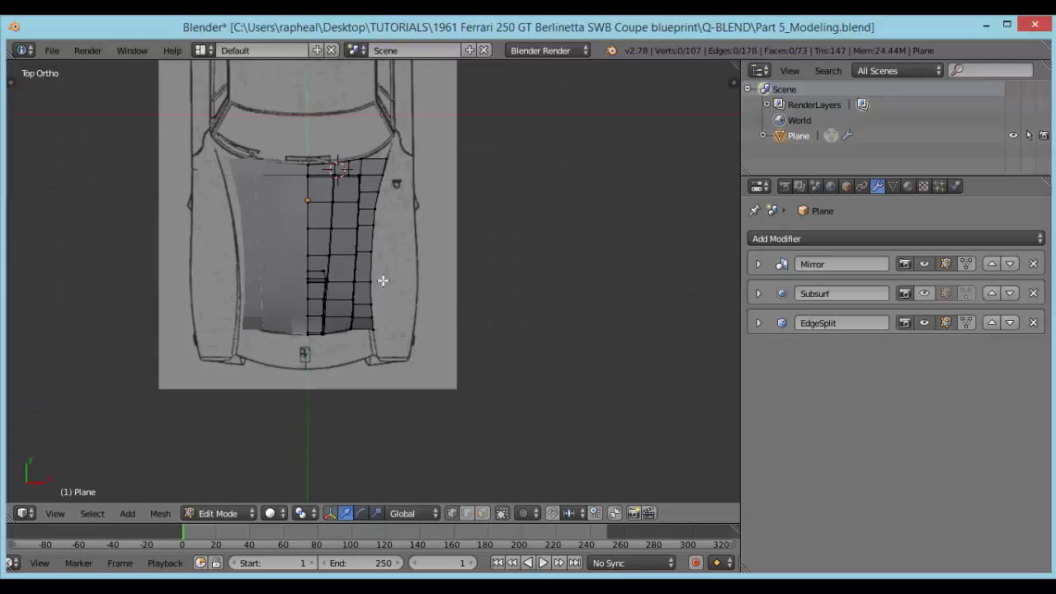
scroll(382, 281, up, 3)
shift+middle_drag(371, 356, 400, 272)
scroll(400, 271, up, 5)
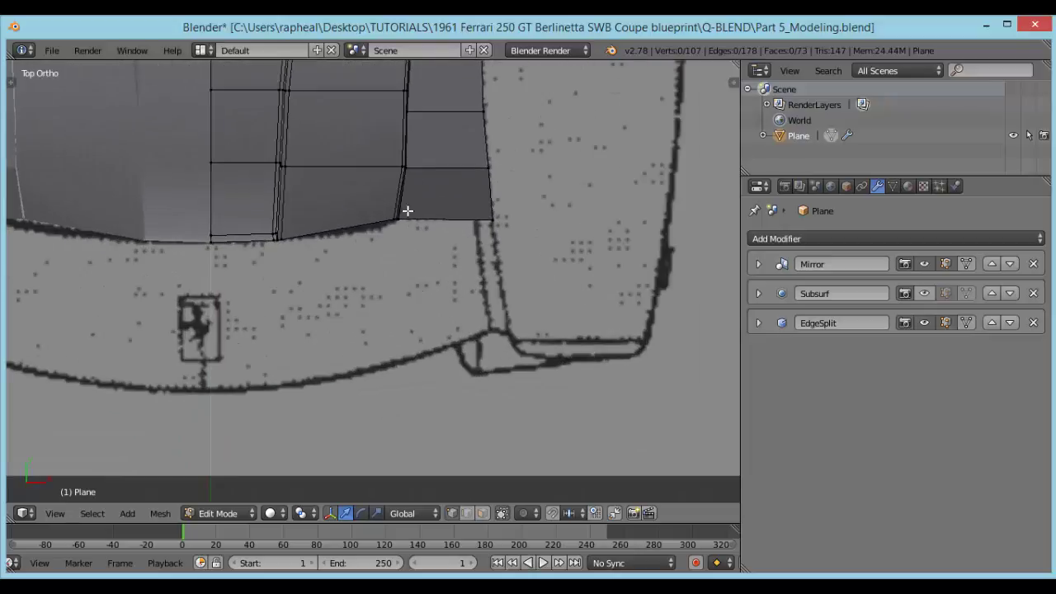
shift+right_click(494, 220)
scroll(441, 234, up, 3)
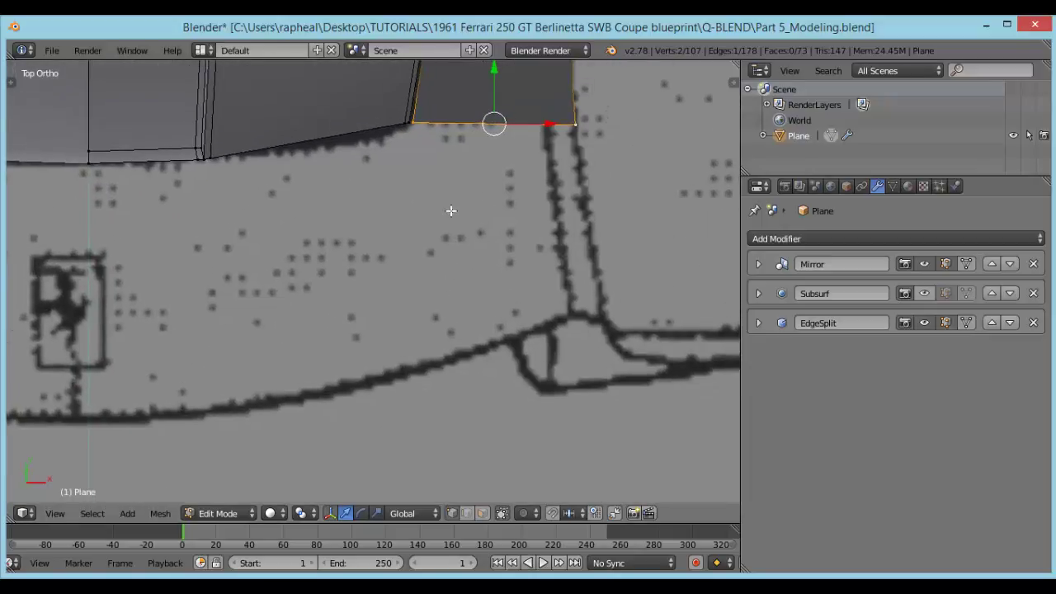
scroll(497, 193, down, 2)
key(e)
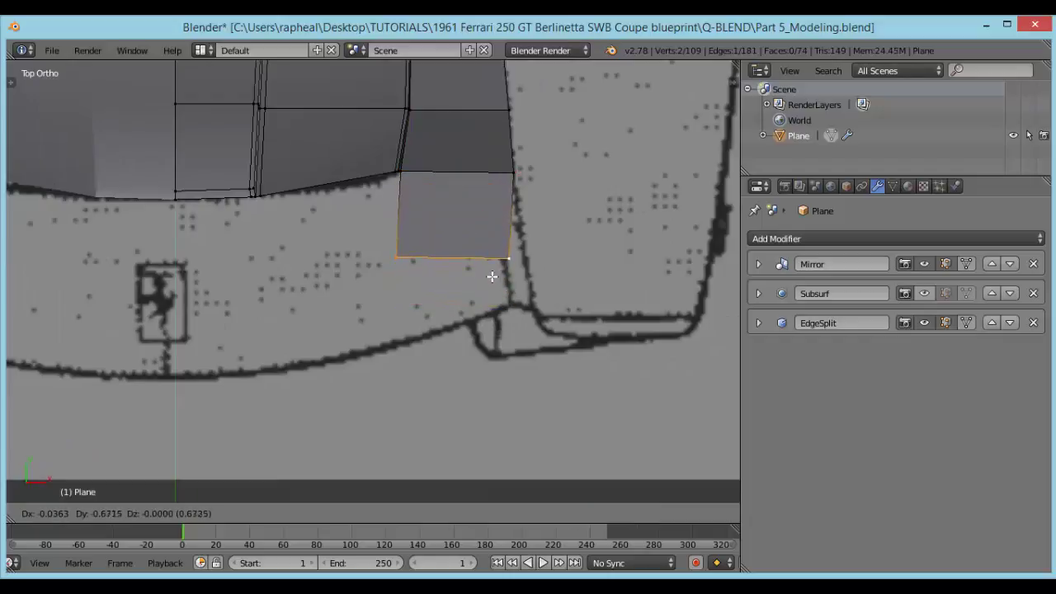
click(493, 280)
scroll(507, 260, down, 3)
scroll(462, 232, up, 1)
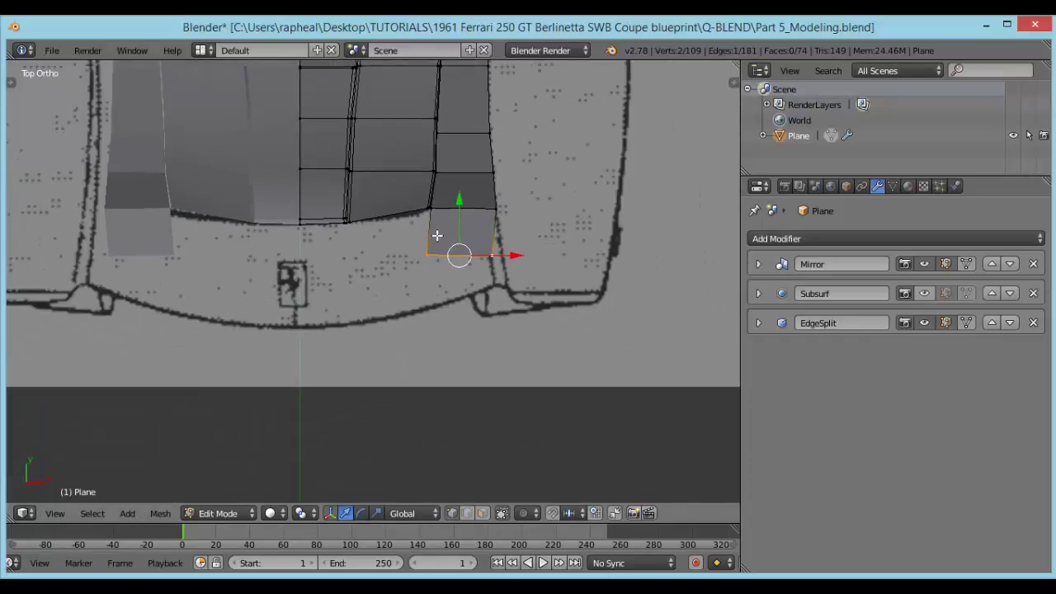
Lower the newly extruded front edge by about 0.1 along Z in side view to continue the strip's slope.
middle_drag(480, 263, 420, 247)
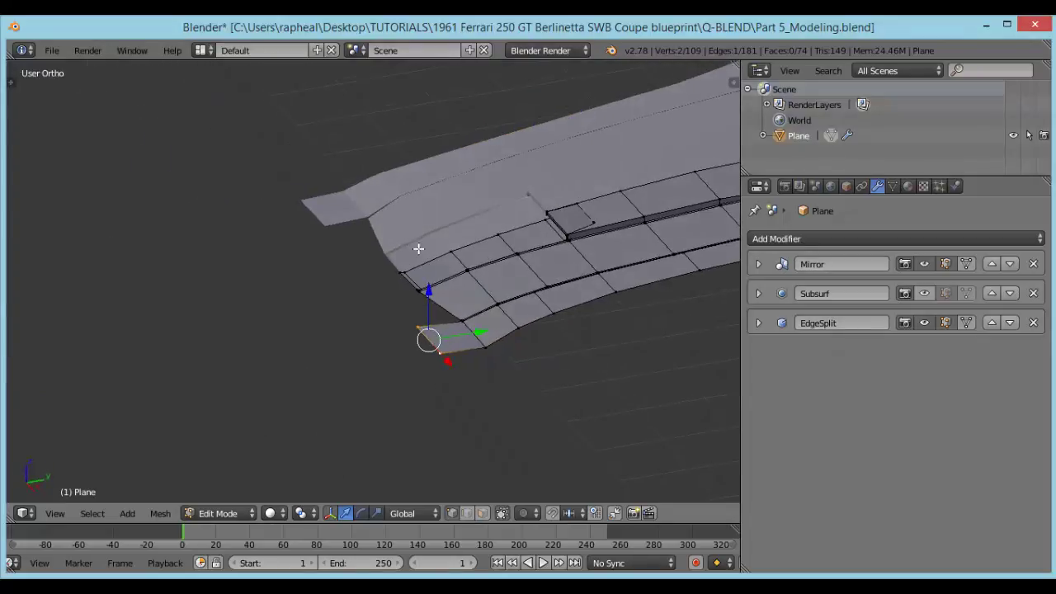
key(KP_3)
scroll(475, 256, up, 6)
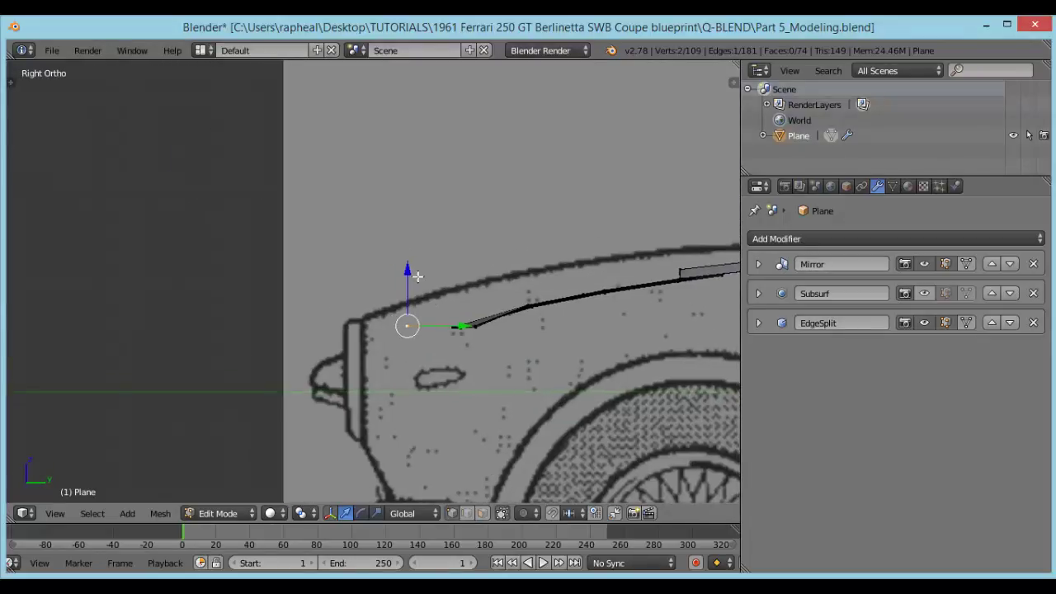
key(g)
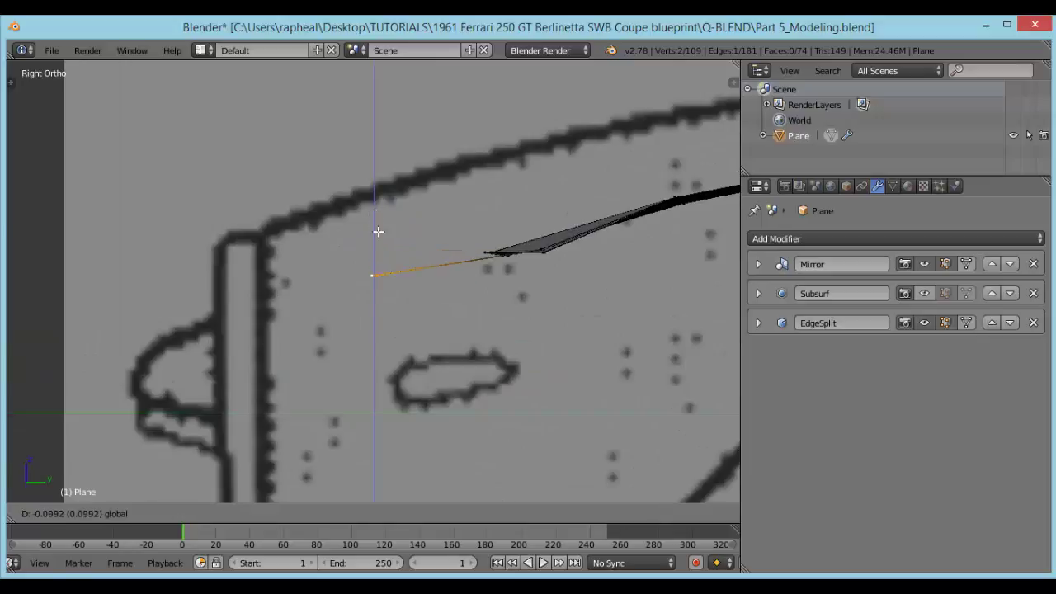
click(379, 235)
shift+middle_drag(395, 259, 425, 176)
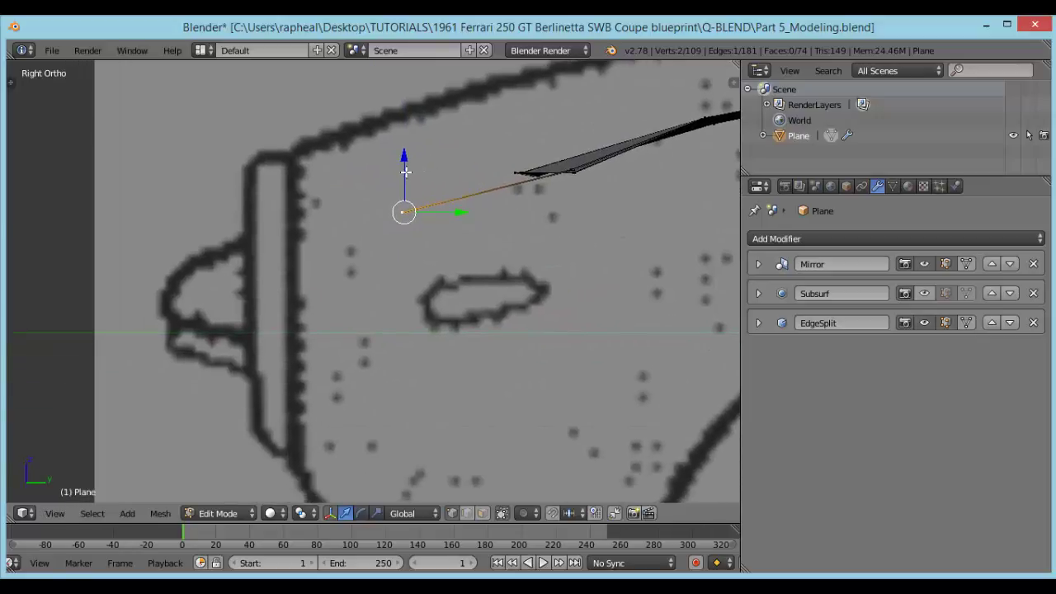
key(g)
click(403, 169)
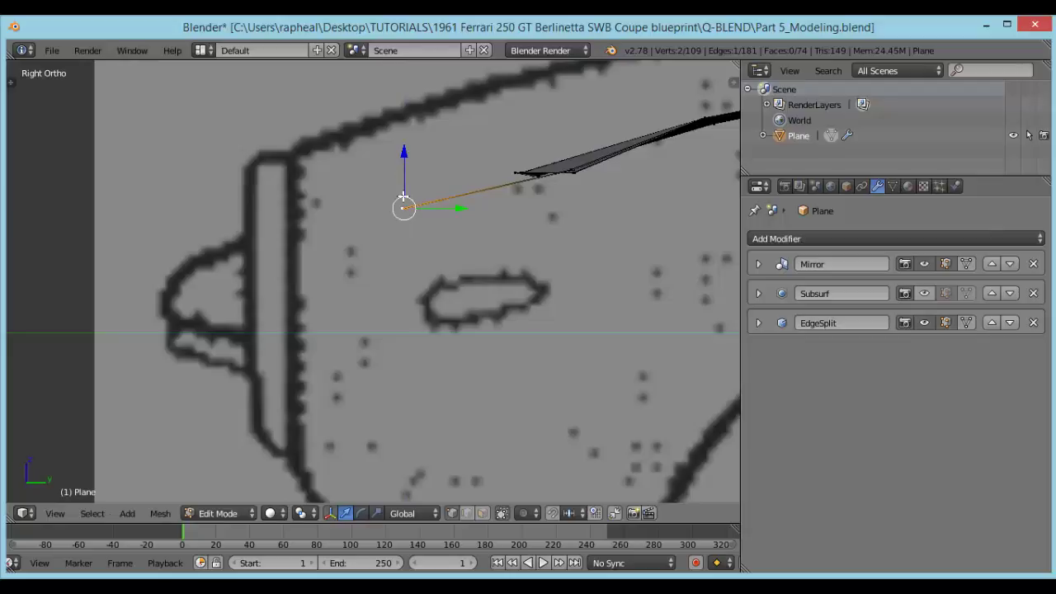
Extrude the front edge forward and down twice in side view, reaching the headlight, with a second segment of about 0.22.
shift+middle_drag(404, 195, 422, 179)
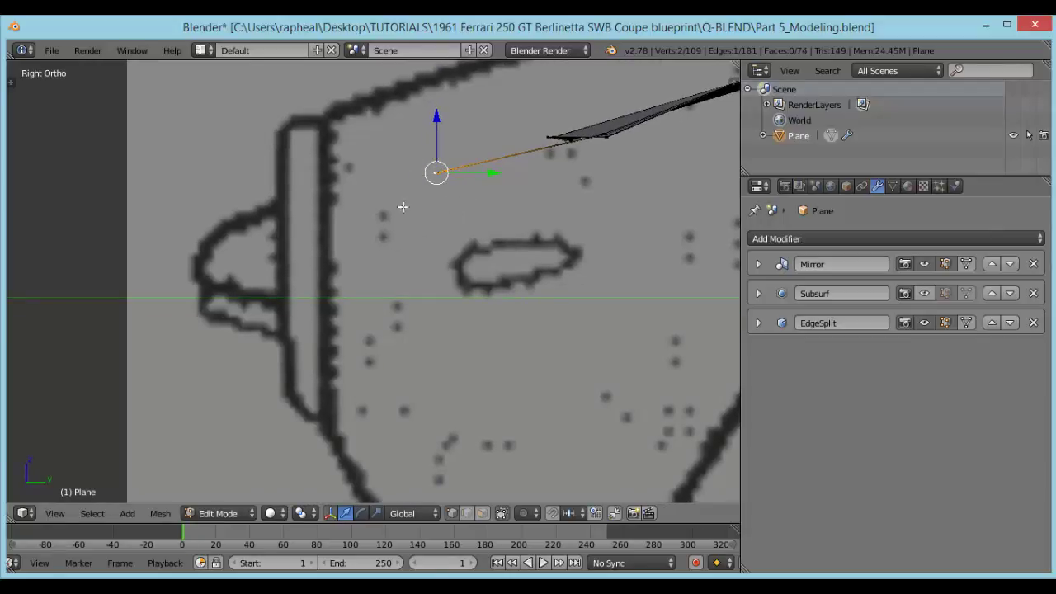
key(e)
click(278, 237)
key(e)
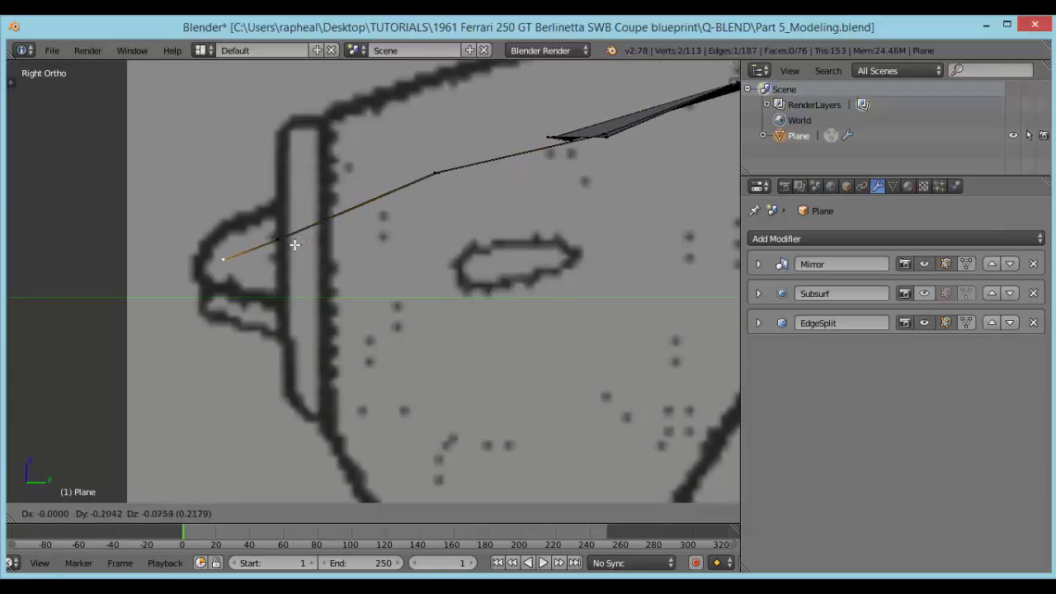
click(295, 244)
Lower the strip's first extruded cross edge by about 0.05 along Z to smooth the slope beyond the bonnet corner.
middle_drag(289, 248, 466, 238)
right_click(462, 237)
shift+right_click(497, 244)
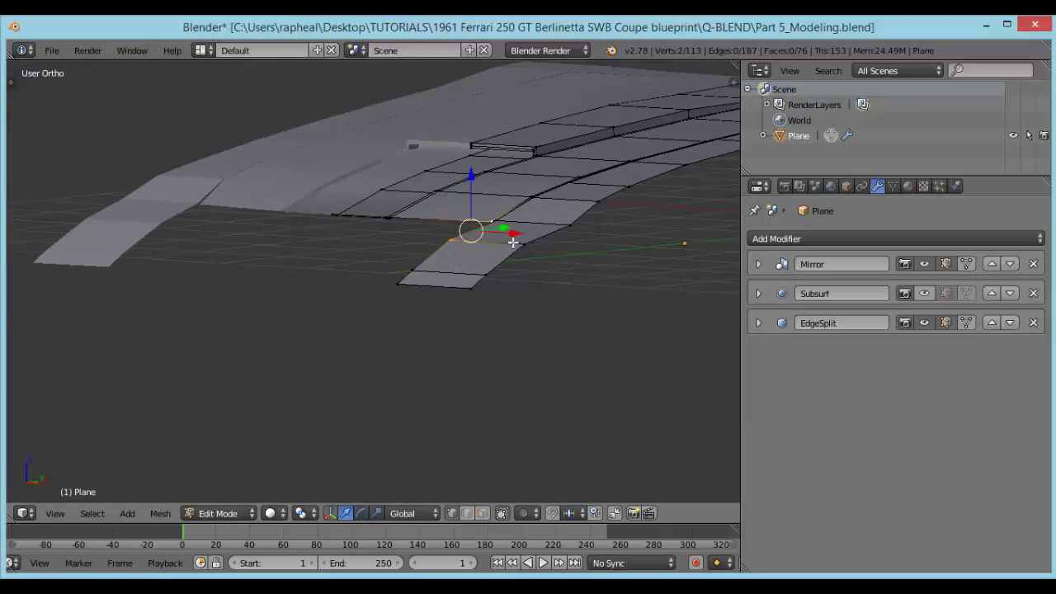
right_click(470, 253)
shift+right_click(524, 247)
key(g)
key(z)
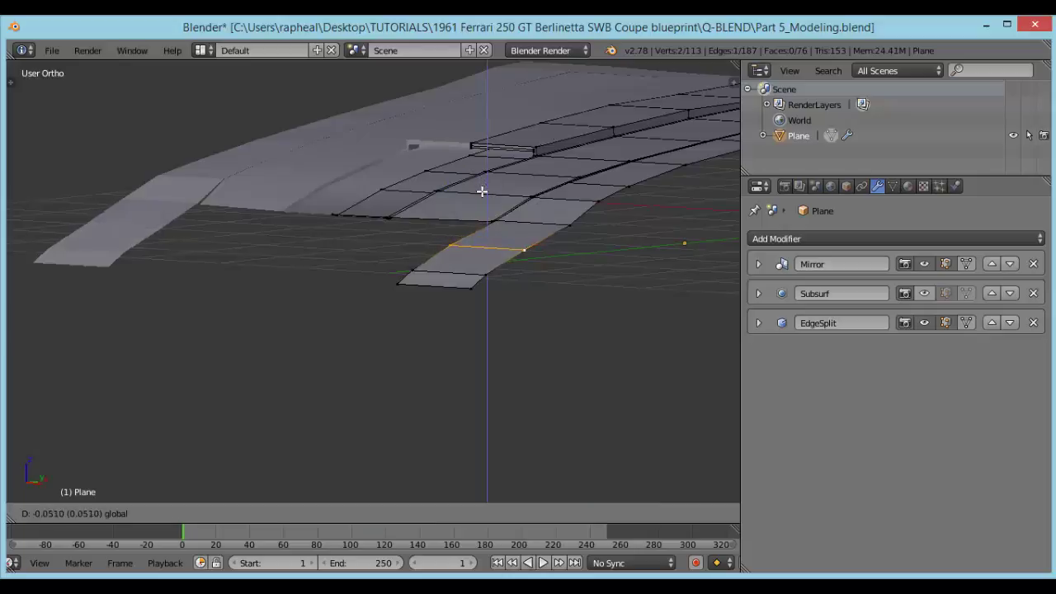
click(483, 188)
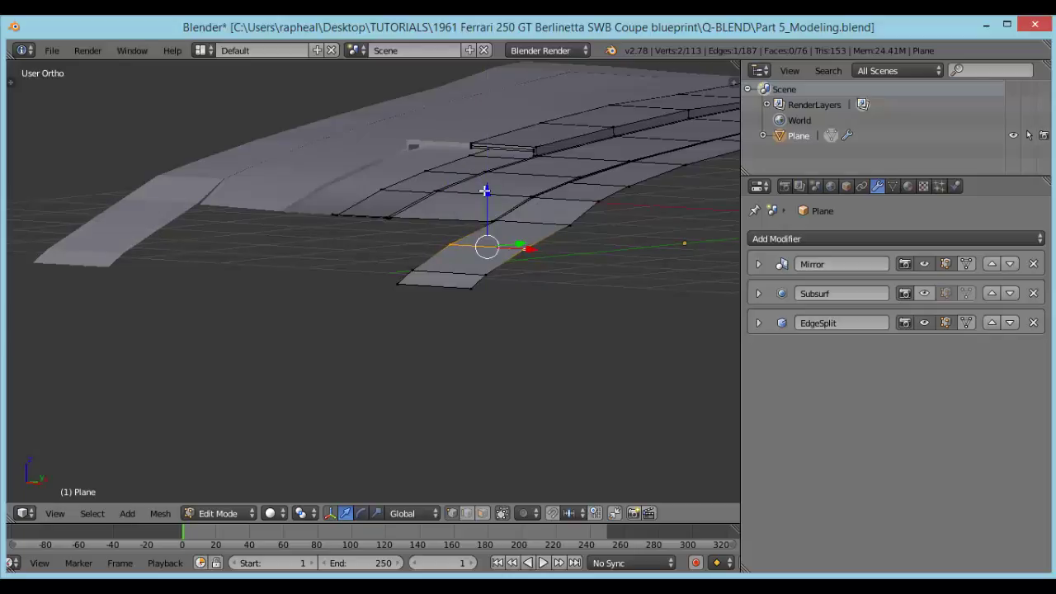
Lower the strip's frontmost edge slightly along Z to continue its downward curve.
middle_drag(483, 188, 613, 246)
right_click(468, 274)
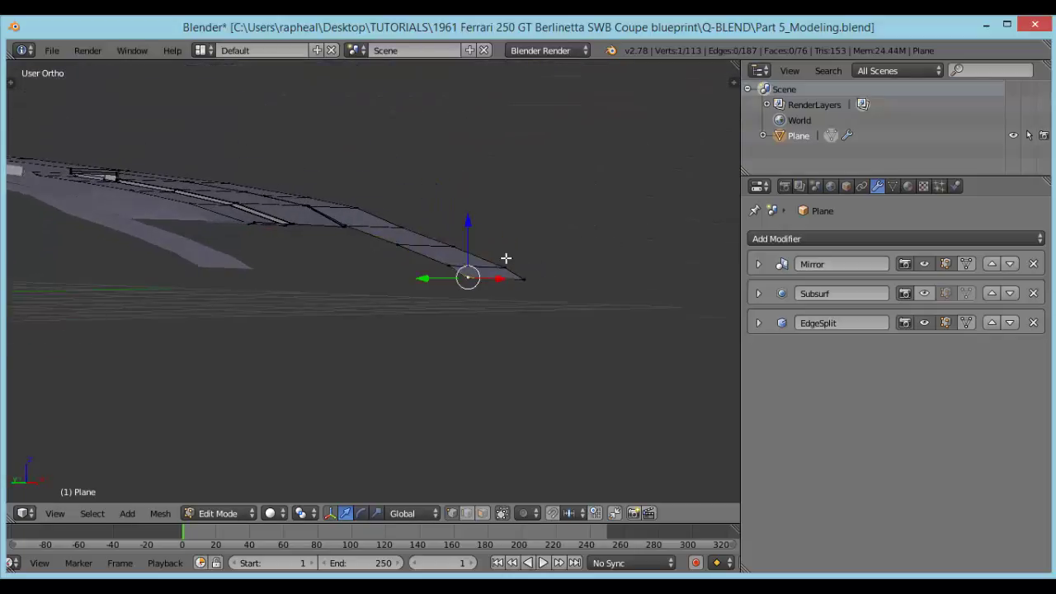
shift+right_click(526, 276)
drag(498, 237, 479, 231)
Raise the strip's first extruded cross edge very slightly along Z to even out the curve.
right_click(442, 263)
shift+right_click(497, 257)
right_click(399, 243)
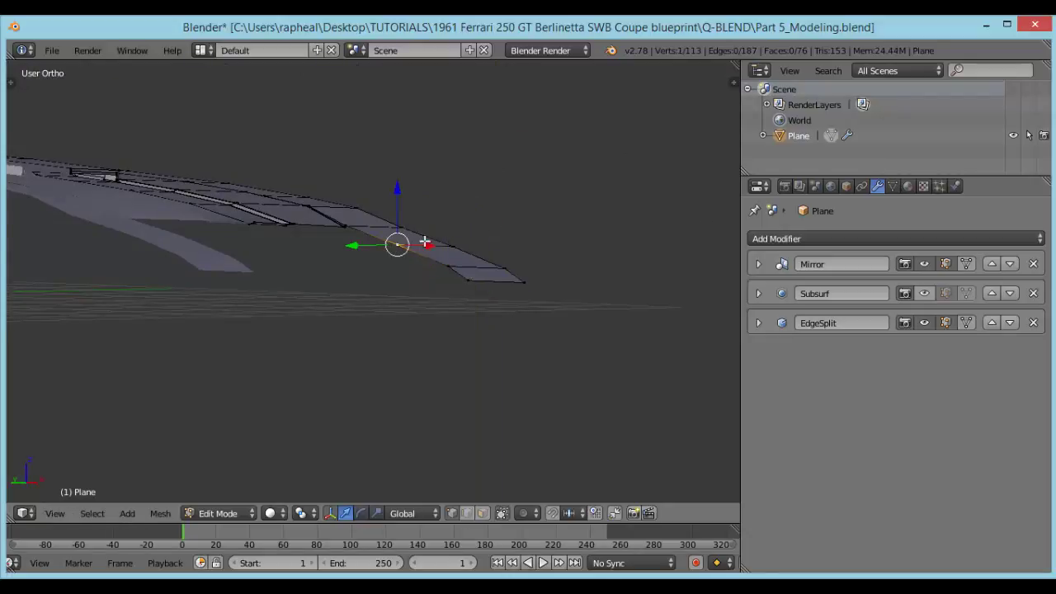
shift+right_click(452, 240)
drag(427, 202, 428, 203)
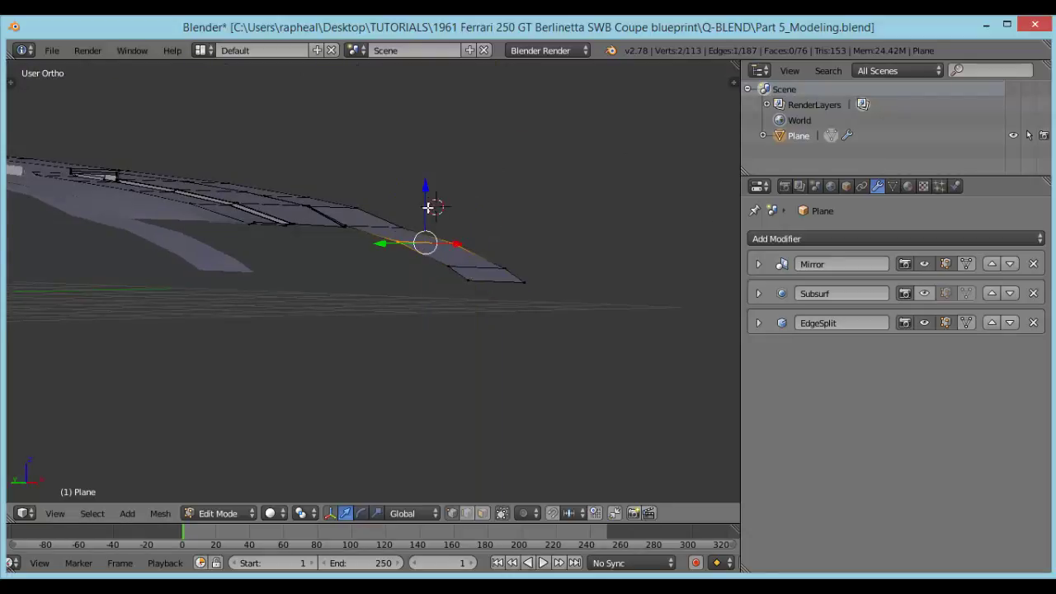
Lower the strip's cross edge at the bonnet's front corner very slightly along Z in side view.
middle_drag(428, 207, 439, 226)
right_click(412, 199)
shift+right_click(472, 188)
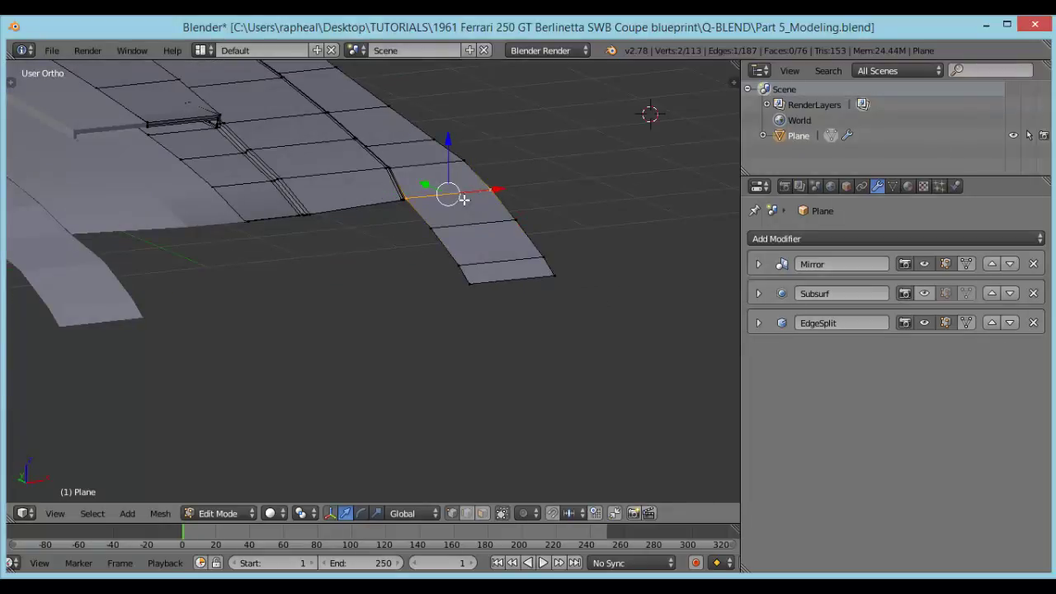
key(KP_3)
scroll(480, 244, up, 4)
shift+middle_drag(544, 198, 489, 207)
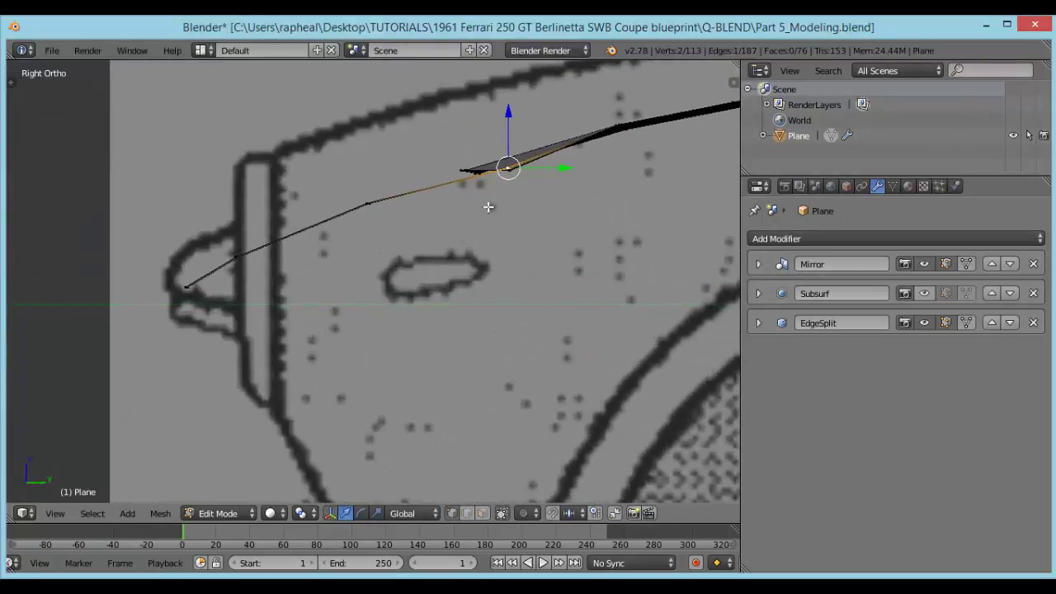
drag(508, 126, 506, 129)
Select the first extruded cross edge in wireframe shading and lower it slightly along Z in side view.
right_click(368, 204)
key(z)
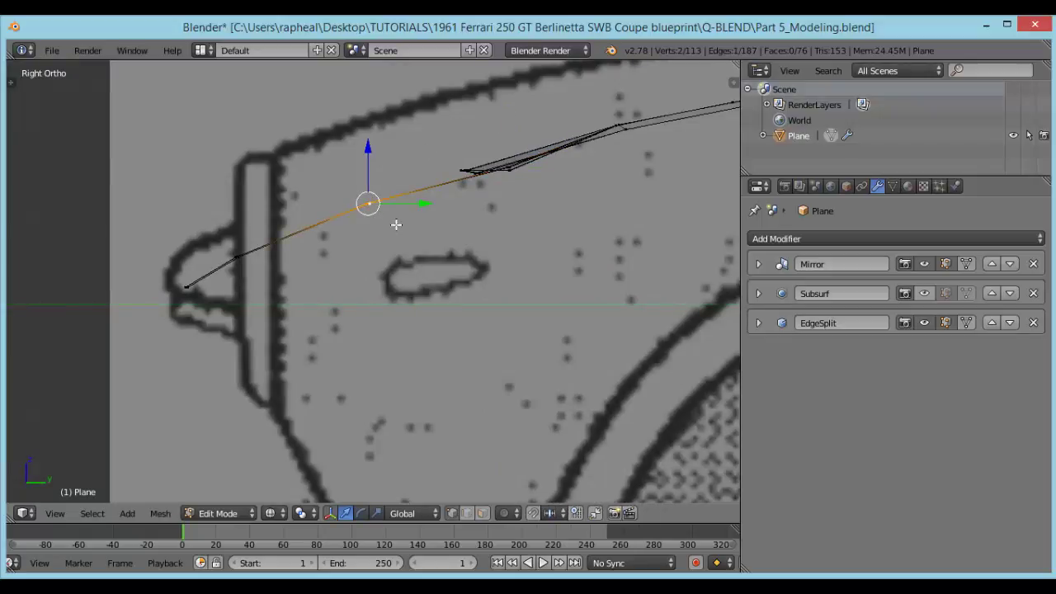
key(a)
key(b)
drag(342, 185, 402, 216)
drag(368, 154, 372, 159)
Lower the second extruded cross edge, behind the headlight, slightly along Z in side view.
shift+middle_drag(365, 220, 389, 193)
key(a)
key(b)
drag(252, 191, 286, 251)
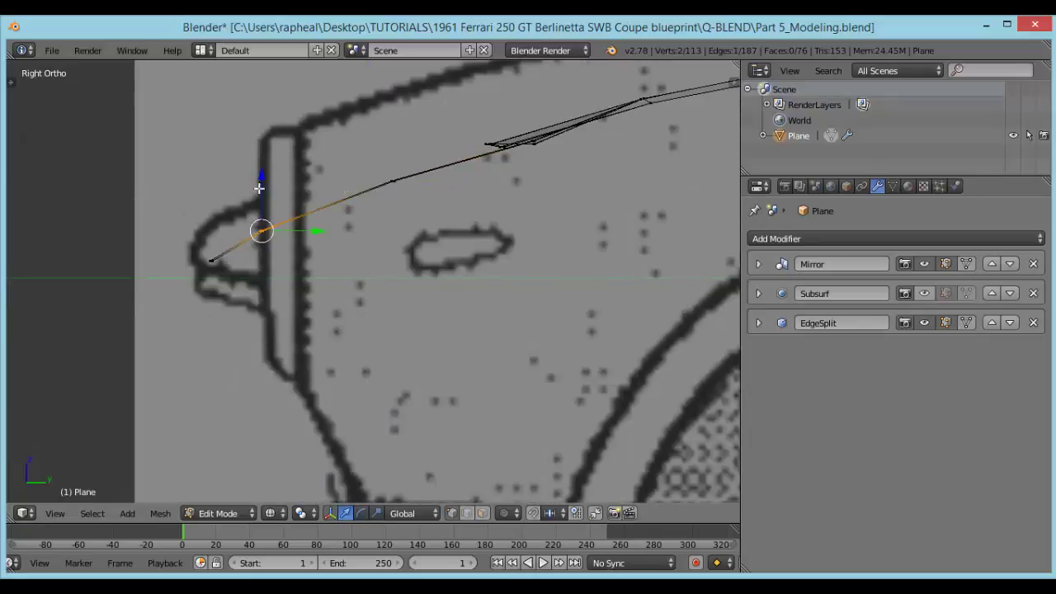
drag(259, 188, 262, 194)
Lower the strip's frontmost edge at the headlight slightly along Z in side view and restore solid shading.
key(a)
key(b)
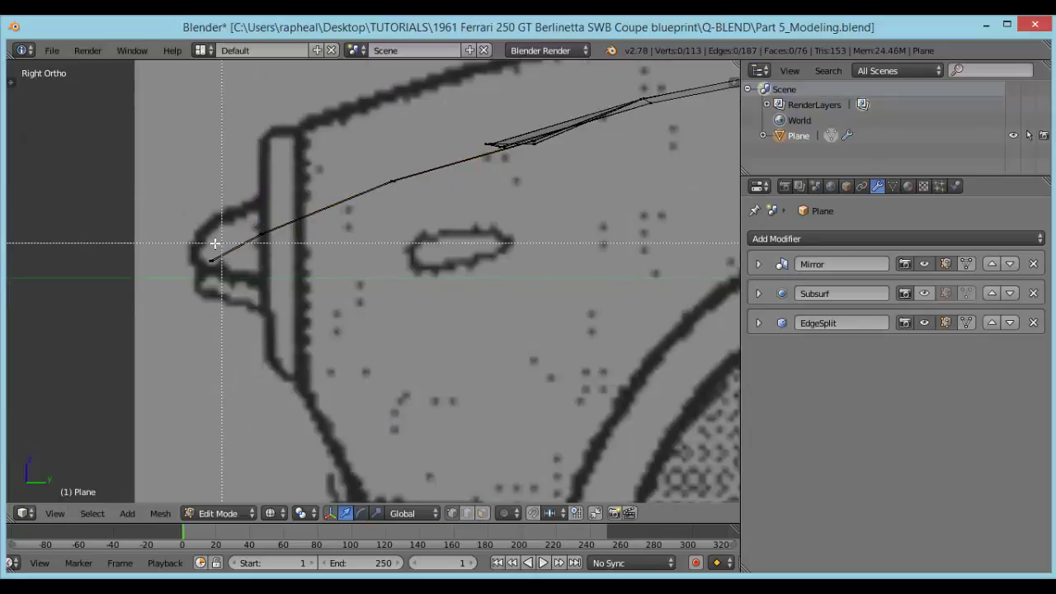
drag(189, 240, 233, 289)
drag(215, 219, 215, 223)
key(z)
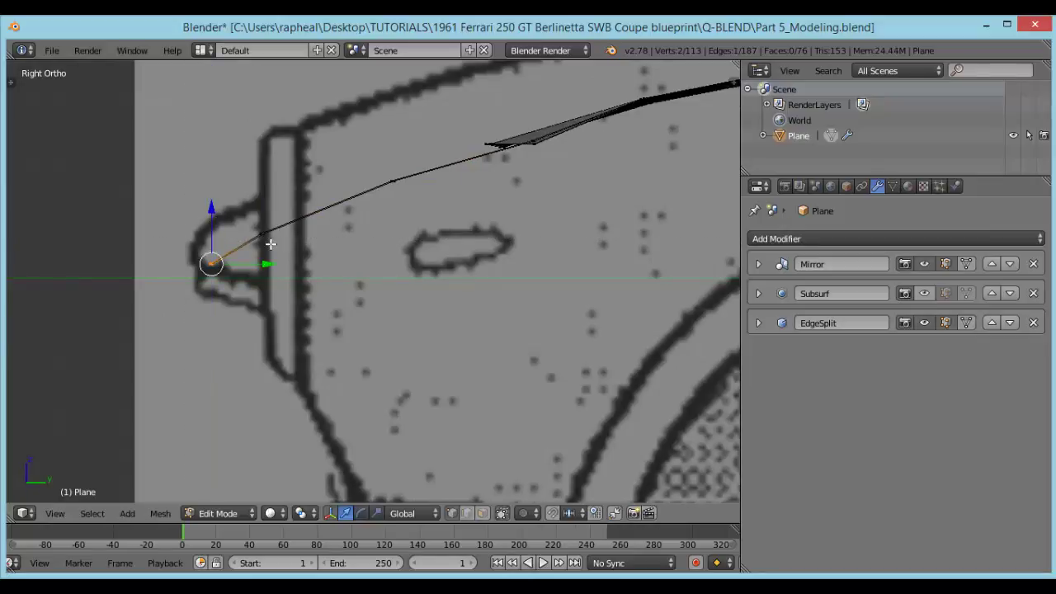
Nudge the strip's cross edge at the bonnet's front corner very slightly along Z and return to Object Mode.
middle_drag(271, 245, 392, 281)
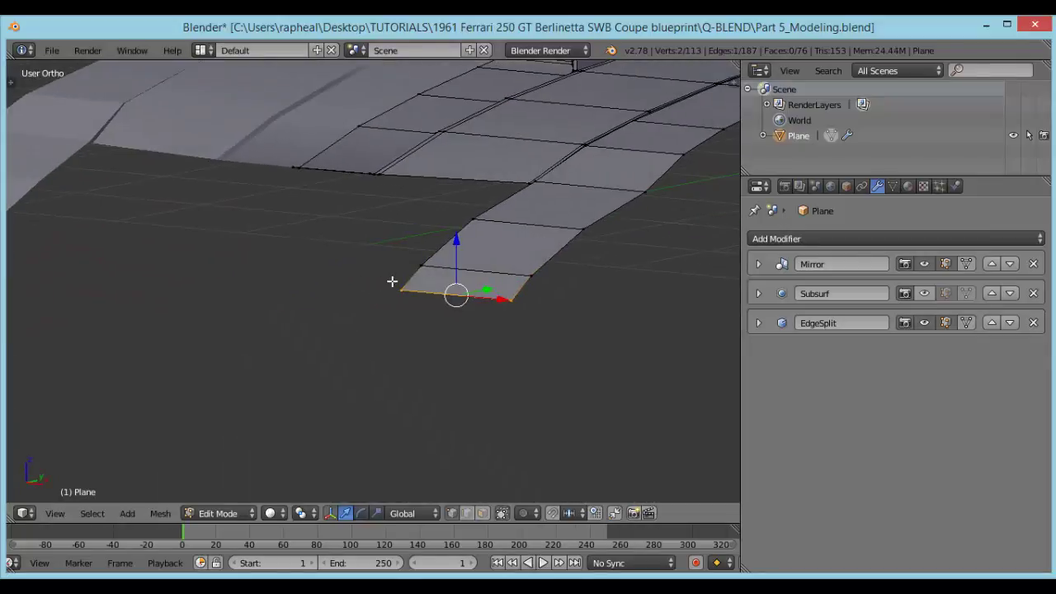
right_click(532, 183)
shift+right_click(637, 192)
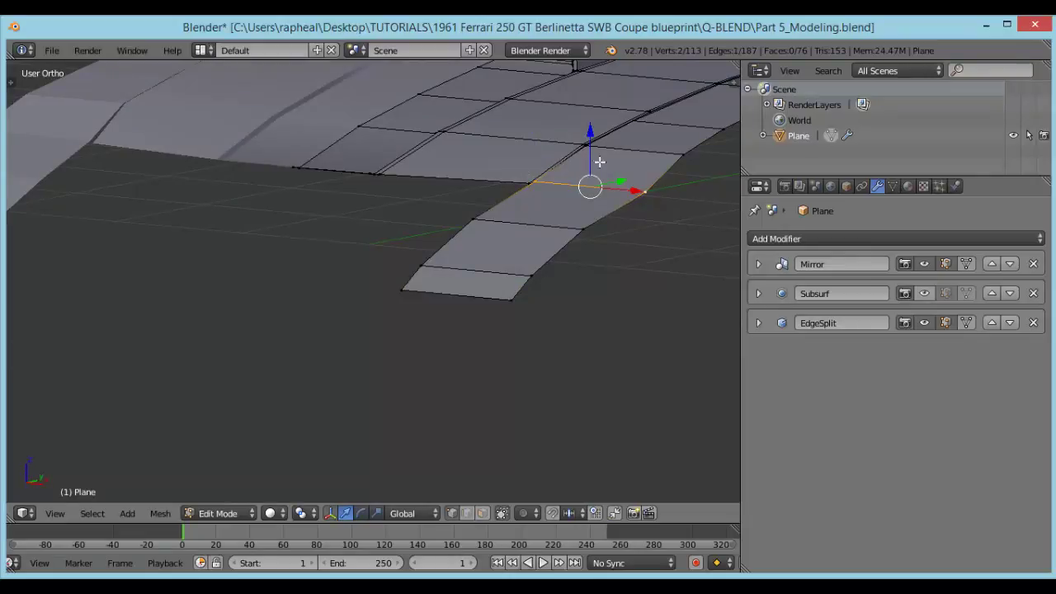
key(g)
key(z)
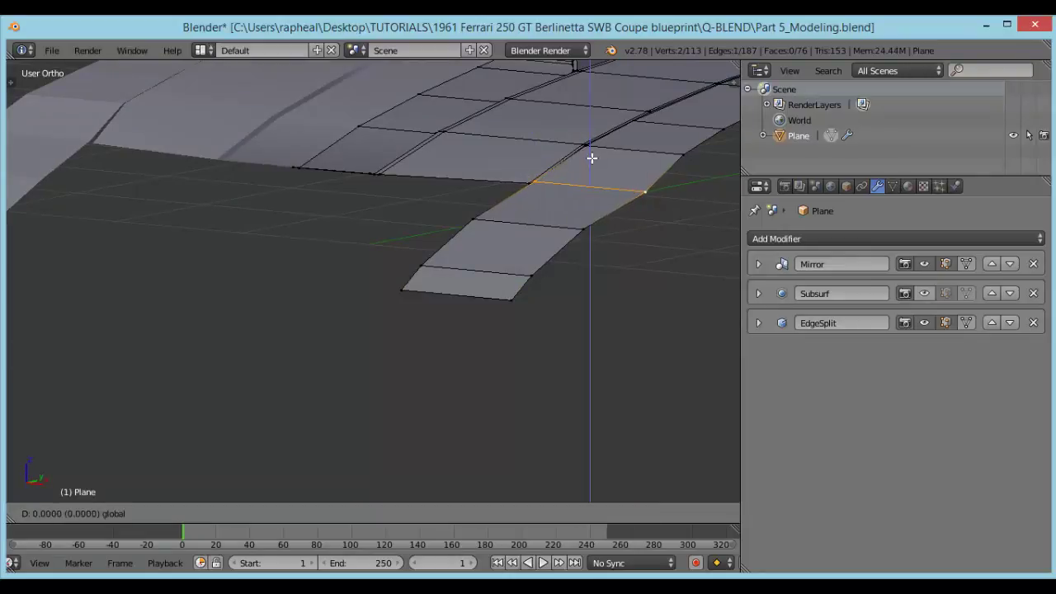
click(591, 156)
key(Tab)
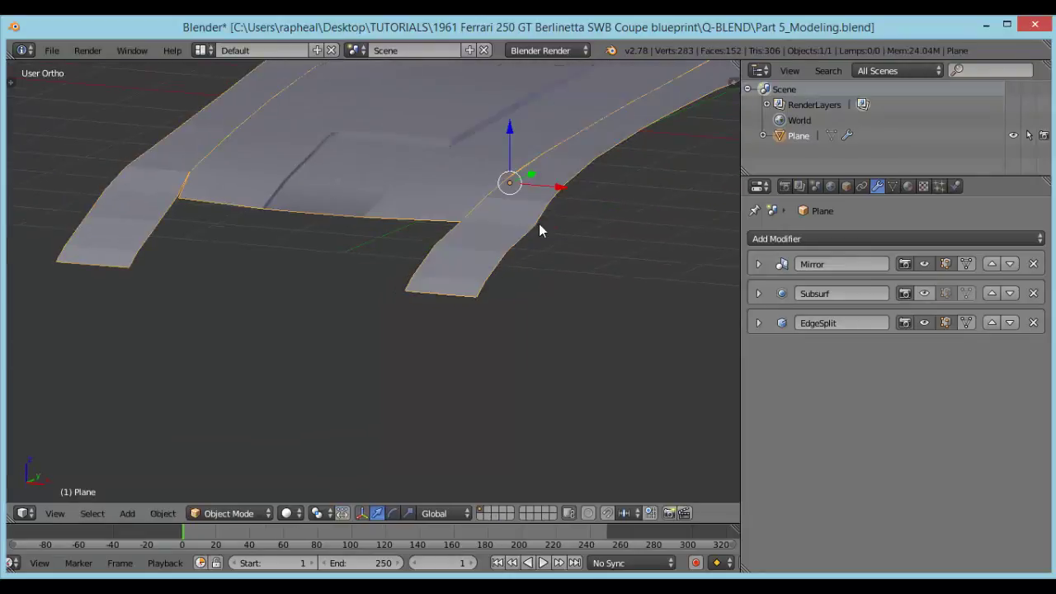
In wireframe top view, move the outer vertex of the first extruded cross edge outward along X onto the blueprint's fender line.
middle_drag(472, 236, 510, 231)
key(KP_7)
scroll(436, 263, up, 2)
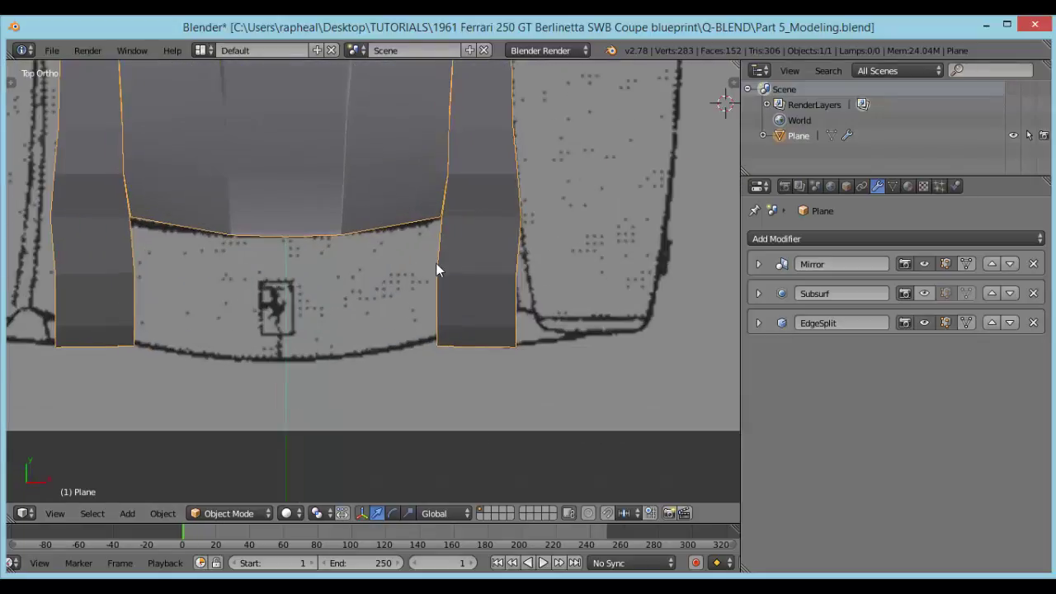
key(z)
scroll(464, 292, up, 3)
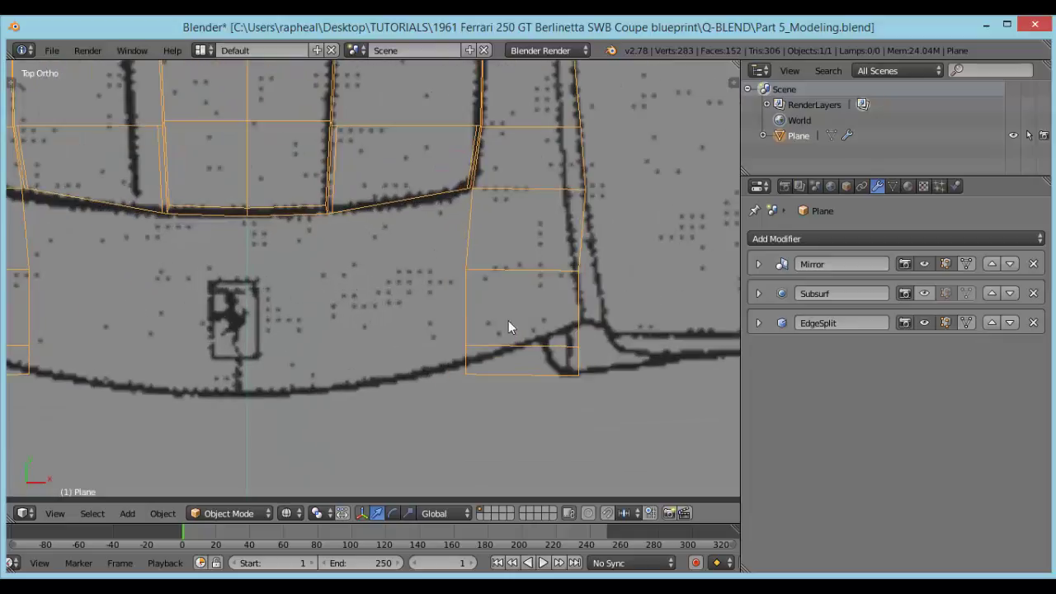
shift+middle_drag(536, 302, 532, 303)
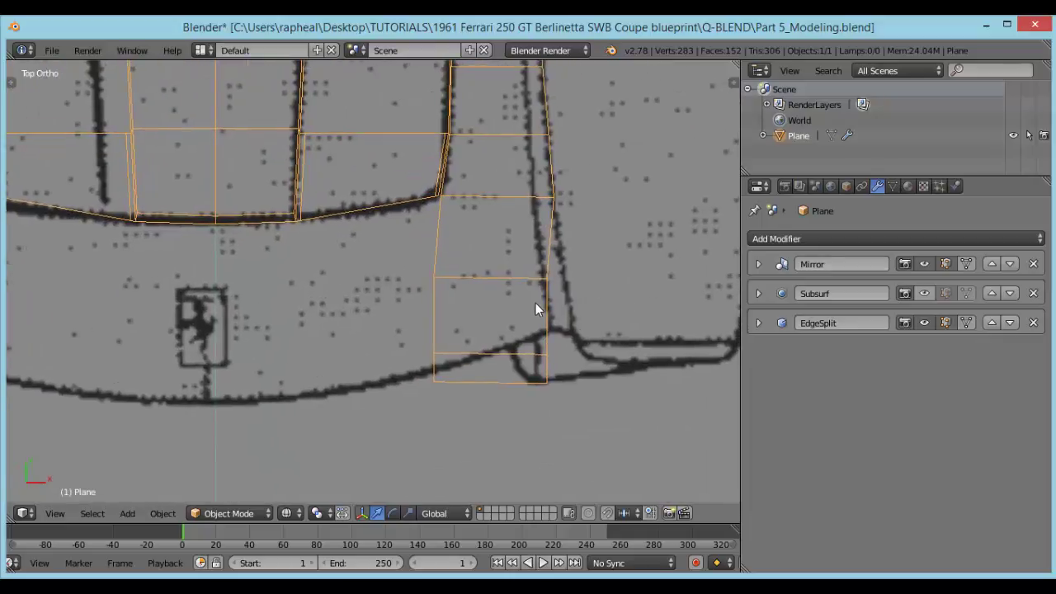
key(Tab)
right_click(545, 277)
key(g)
key(x)
drag(602, 274, 602, 274)
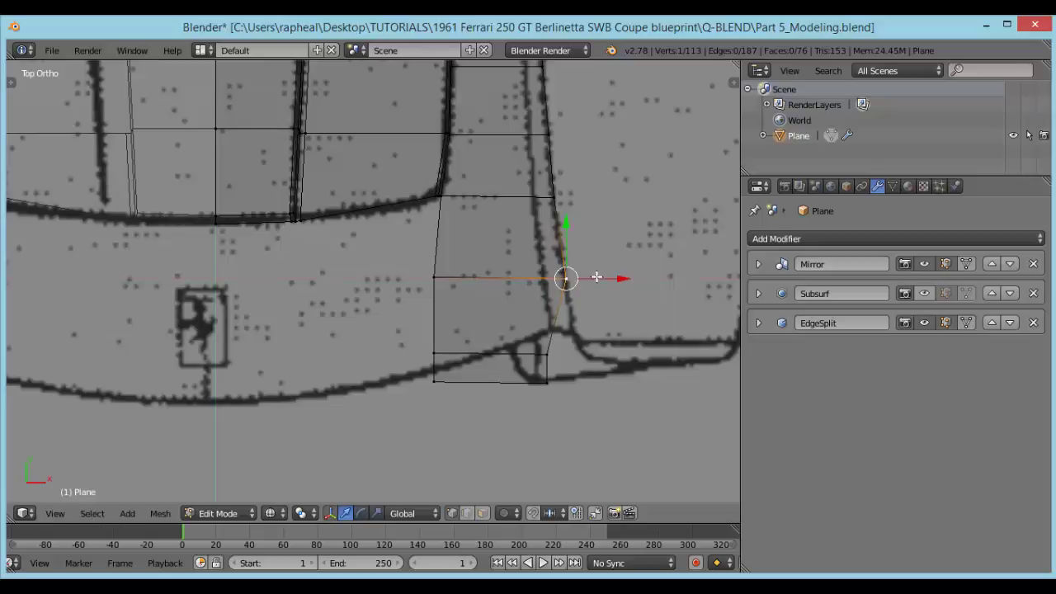
Try moving the second extruded cross edge's outer vertex outward along X, and undo the move.
shift+middle_drag(545, 357, 540, 306)
right_click(540, 306)
drag(593, 299, 616, 293)
right_click(543, 334)
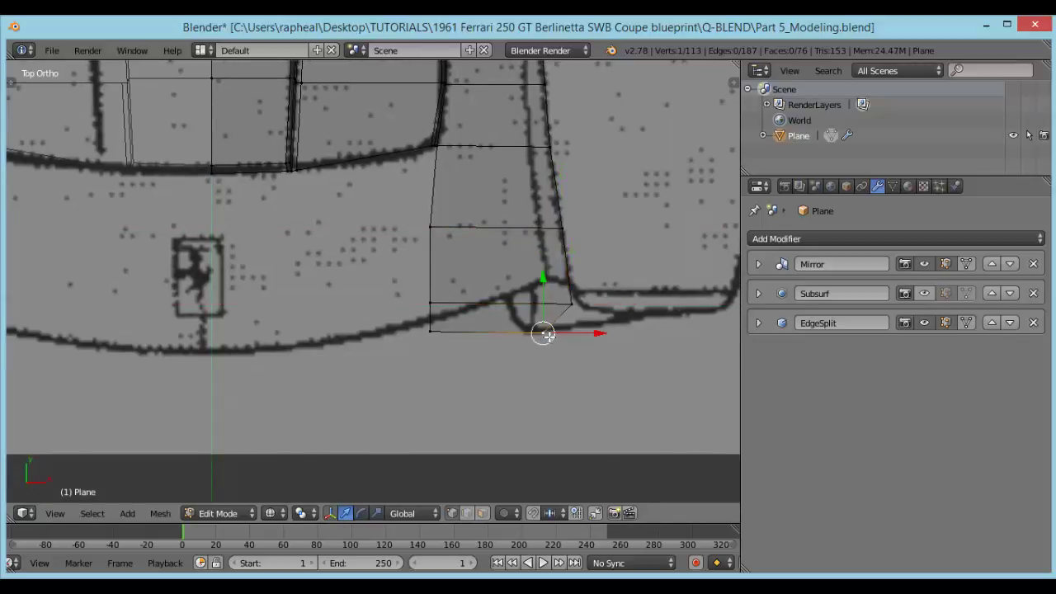
key(ctrl+z)
key(ctrl+z)
Delete the two vertices of the strip's frontmost cross edge at the headlight.
right_click(549, 337)
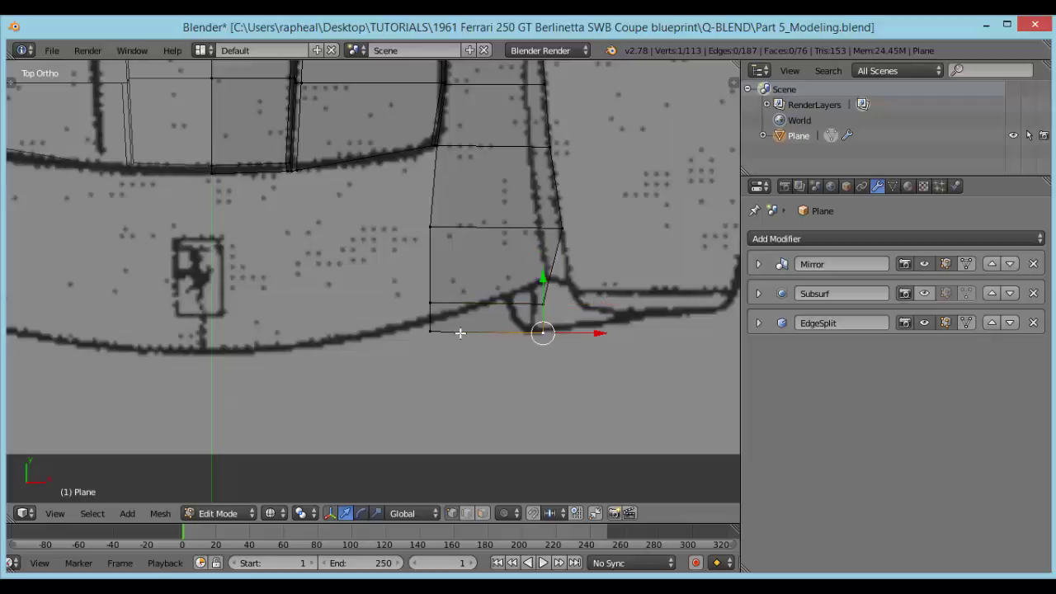
shift+right_click(468, 324)
key(x)
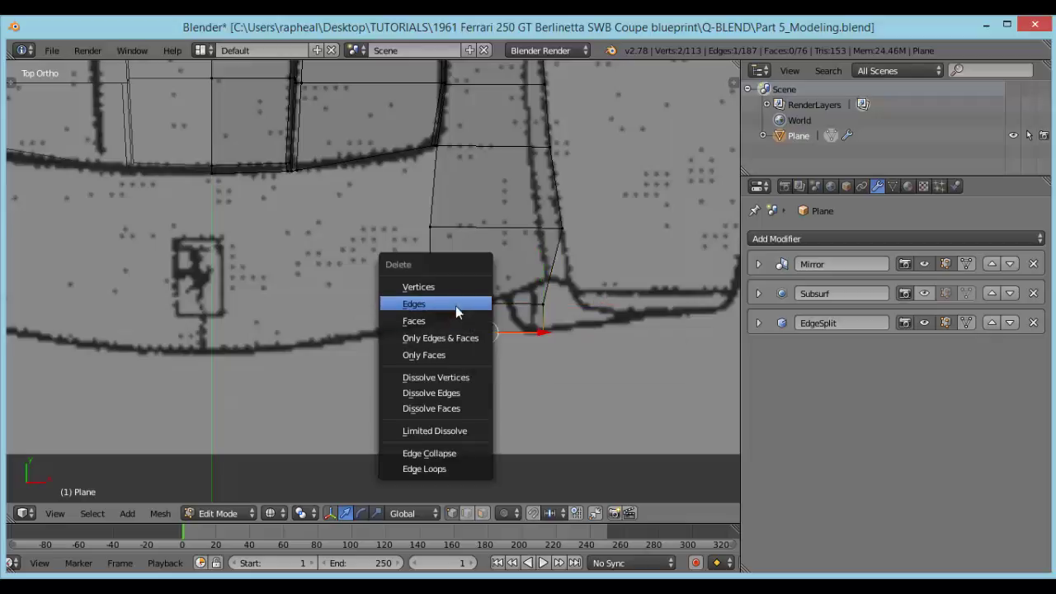
click(459, 285)
Move the strip's new front outer vertex along Y and X to the blueprint corner where the fender line meets the nose.
right_click(553, 309)
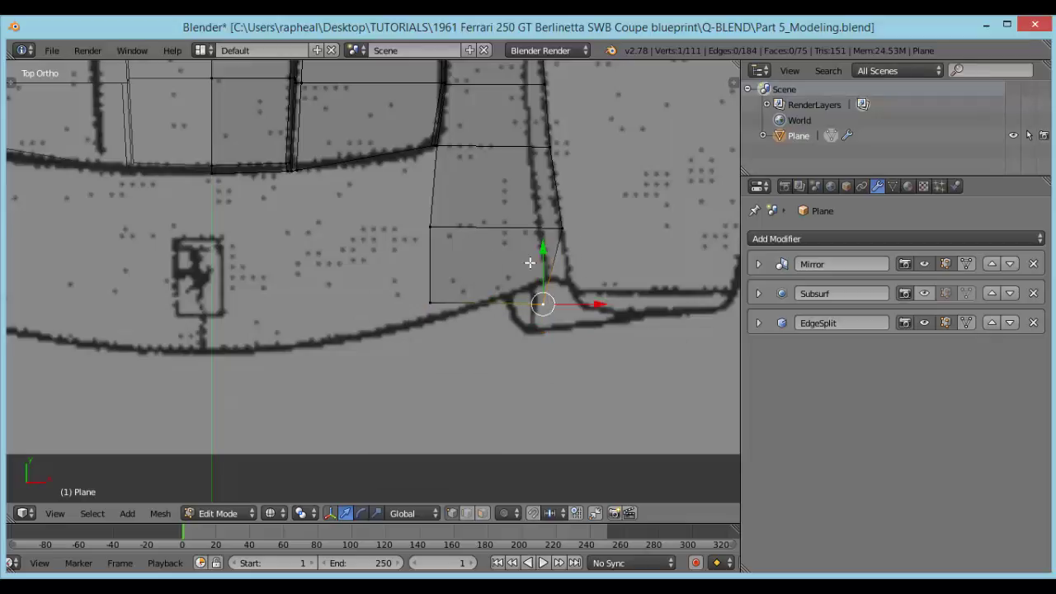
drag(541, 254, 542, 230)
drag(584, 280, 571, 251)
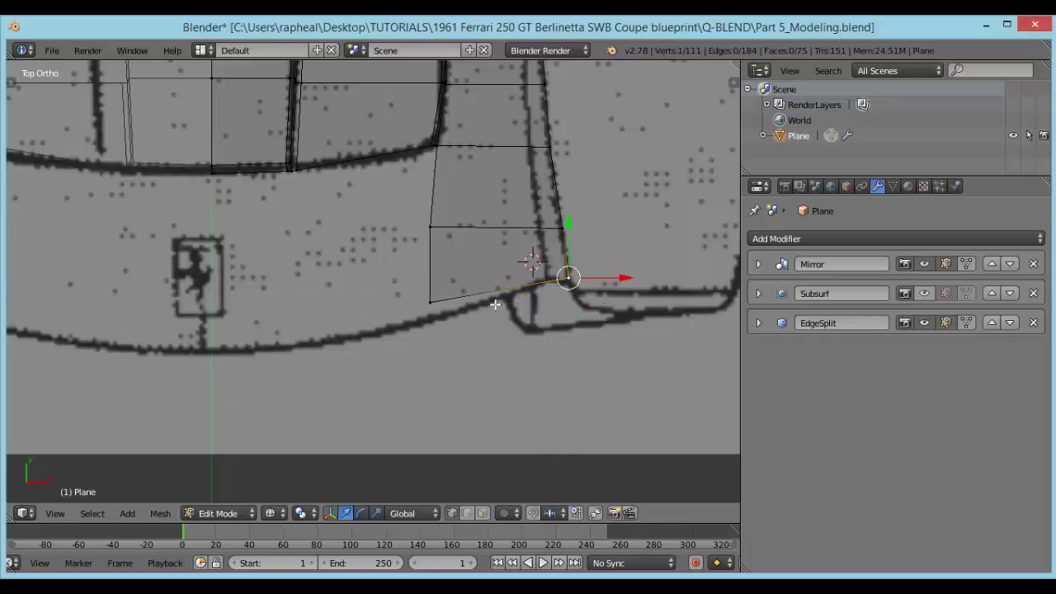
Move the strip's front inner vertex forward along Y onto the blueprint's curved nose line.
shift+middle_drag(479, 278, 474, 267)
right_click(424, 287)
drag(429, 262, 426, 277)
shift+middle_drag(431, 292, 502, 276)
scroll(498, 236, down, 4)
shift+middle_drag(480, 217, 476, 247)
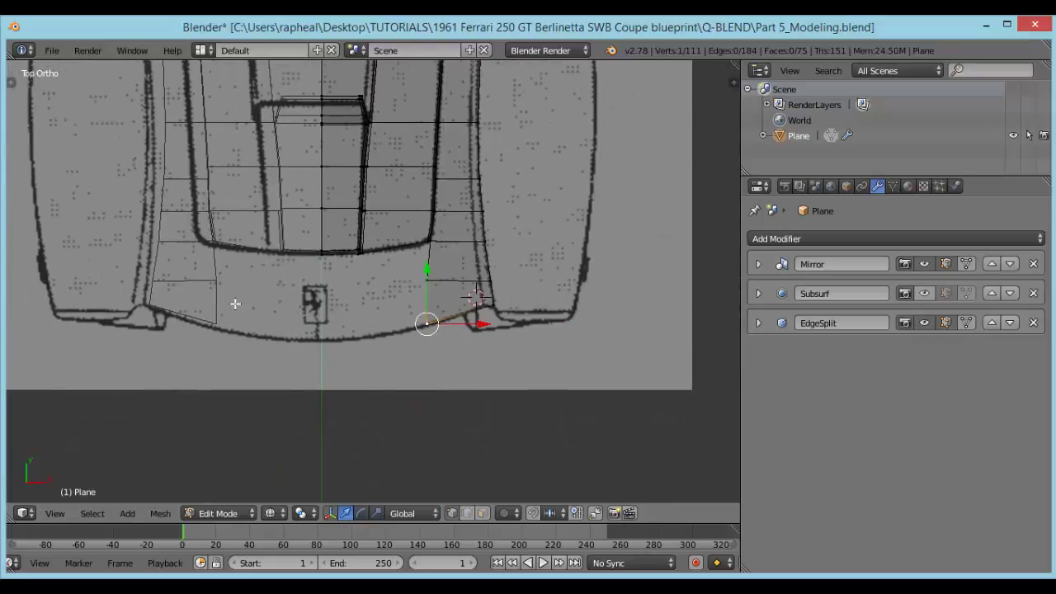
drag(427, 300, 428, 301)
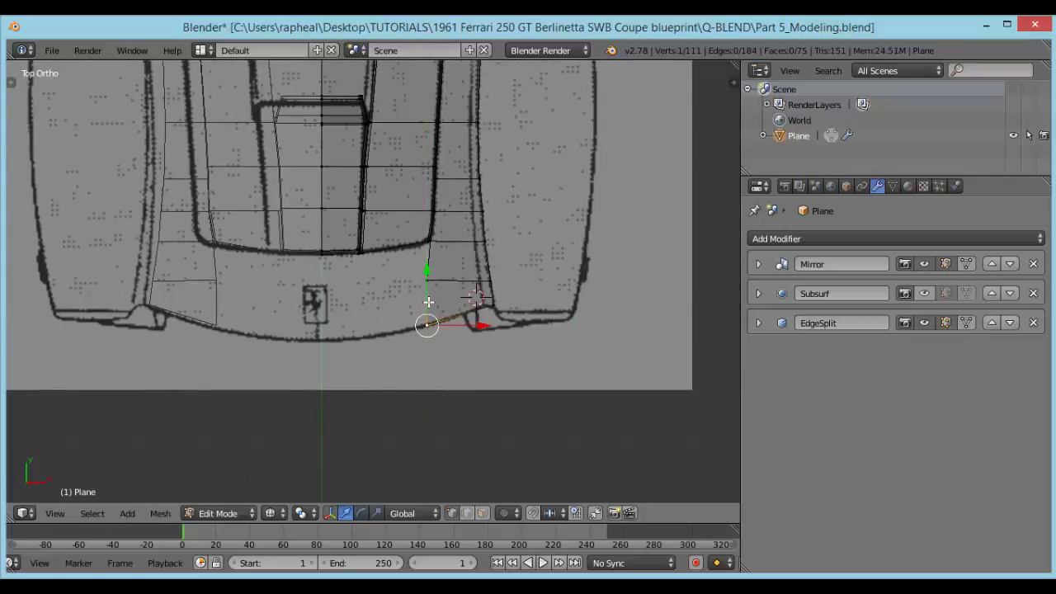
Select the strip's three inner vertices from the bonnet's front corner to the nose line.
scroll(450, 307, up, 2)
scroll(447, 307, up, 2)
shift+middle_drag(460, 290, 510, 169)
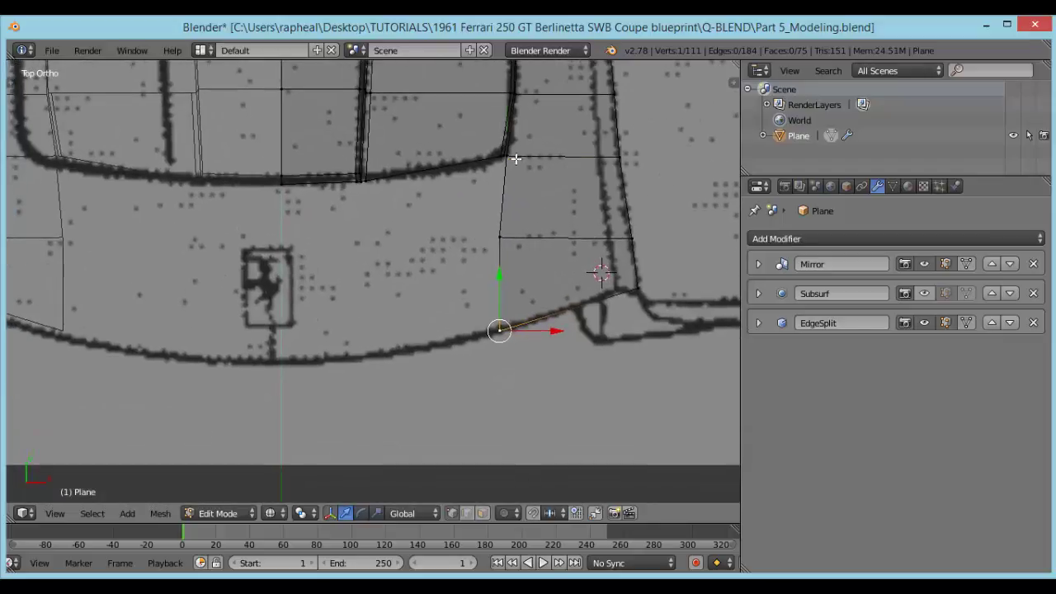
right_click(506, 156)
drag(513, 131, 507, 132)
shift+right_click(500, 236)
shift+right_click(501, 331)
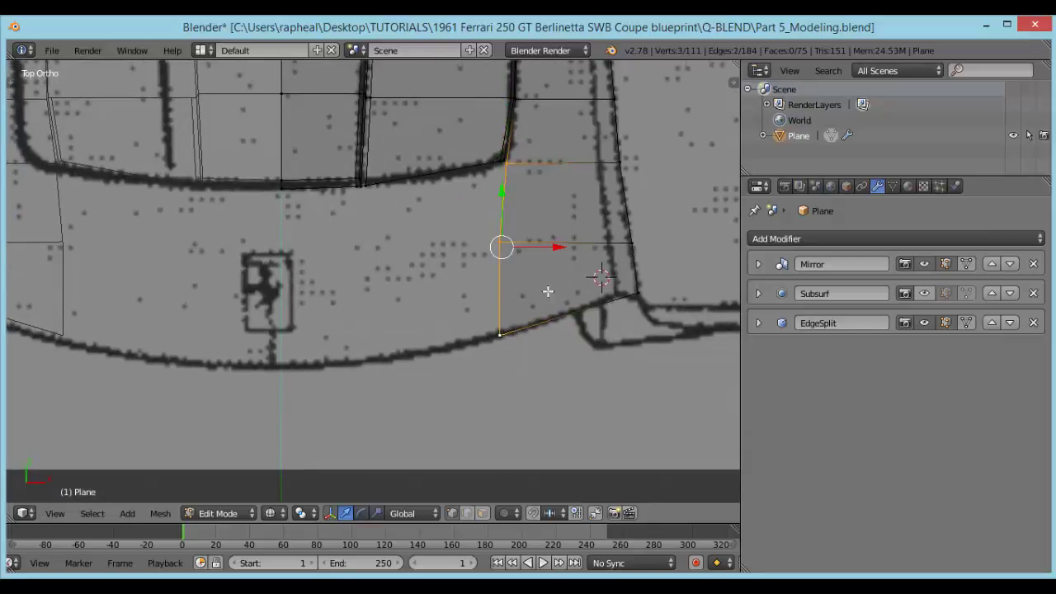
Try extruding the selected inner edges partway toward the car's centre, and undo the extrusions.
key(e)
click(471, 269)
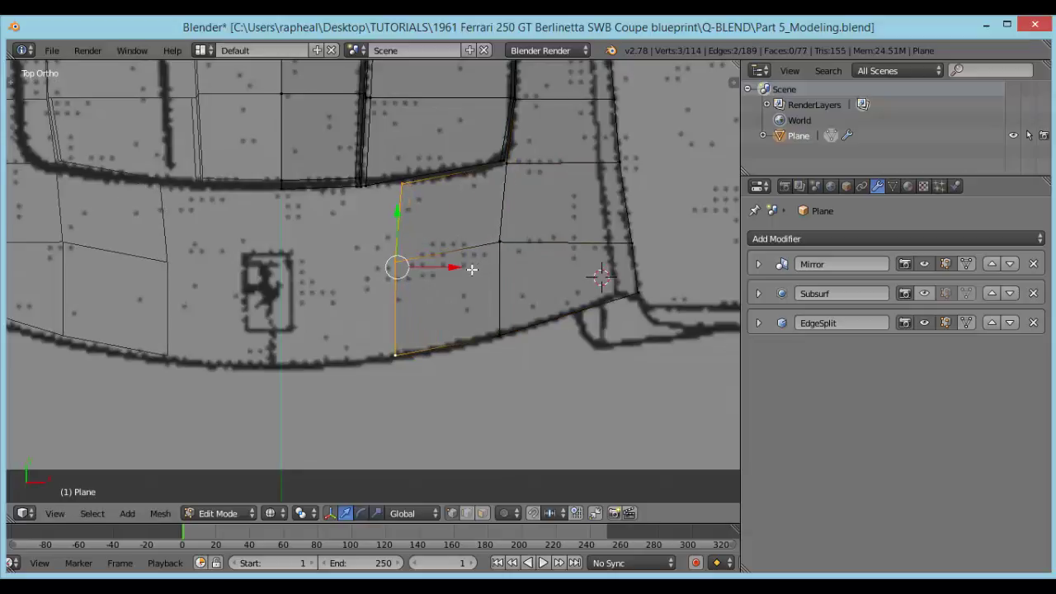
key(g)
right_click(486, 234)
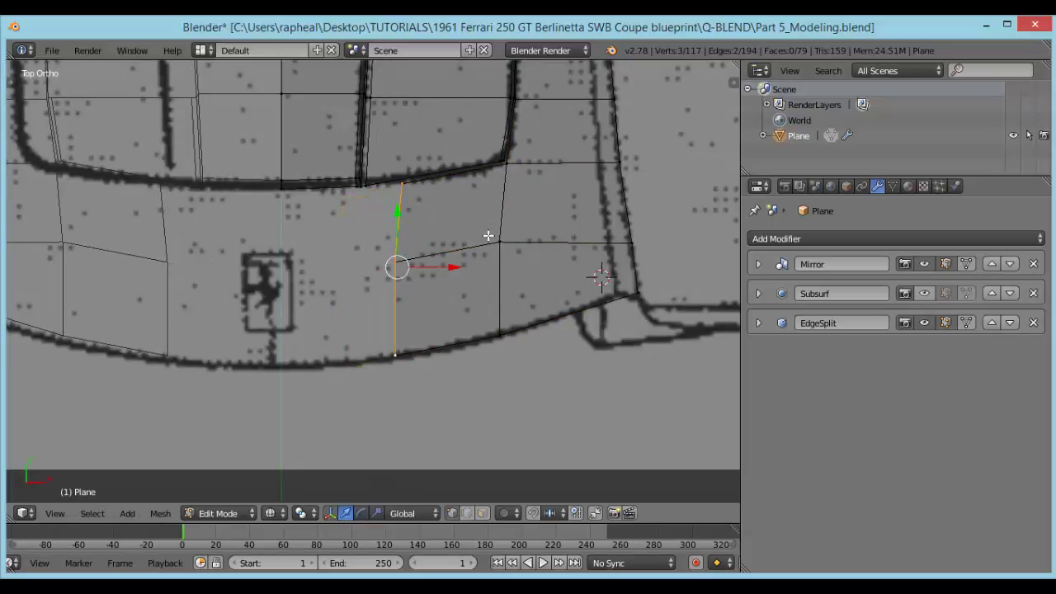
key(ctrl+z)
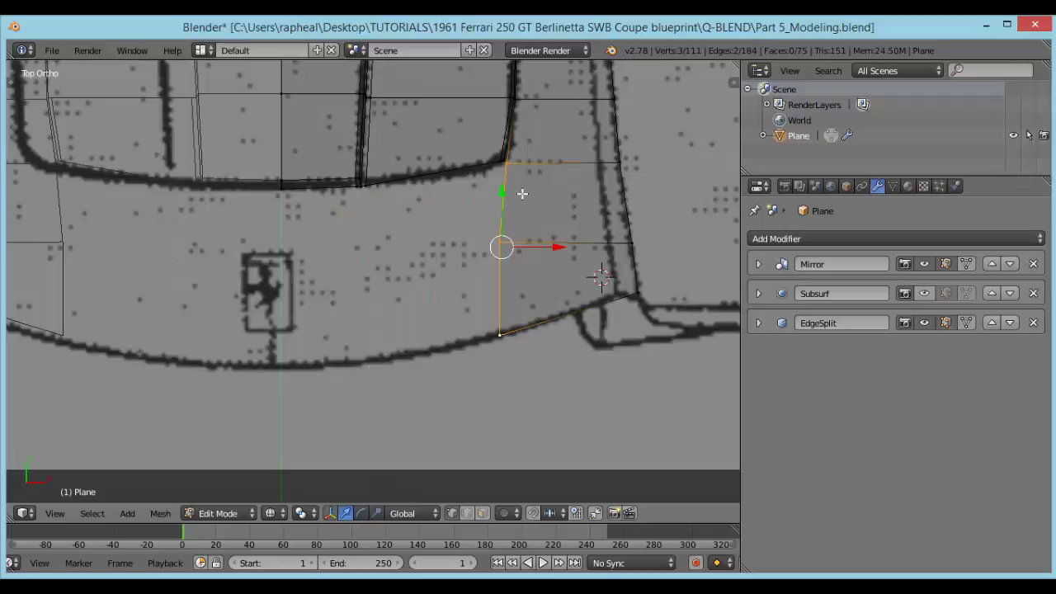
Extrude the selected inner edges toward the centre along the nose curve and flatten the new edges with an X scale of 0.
key(e)
click(173, 288)
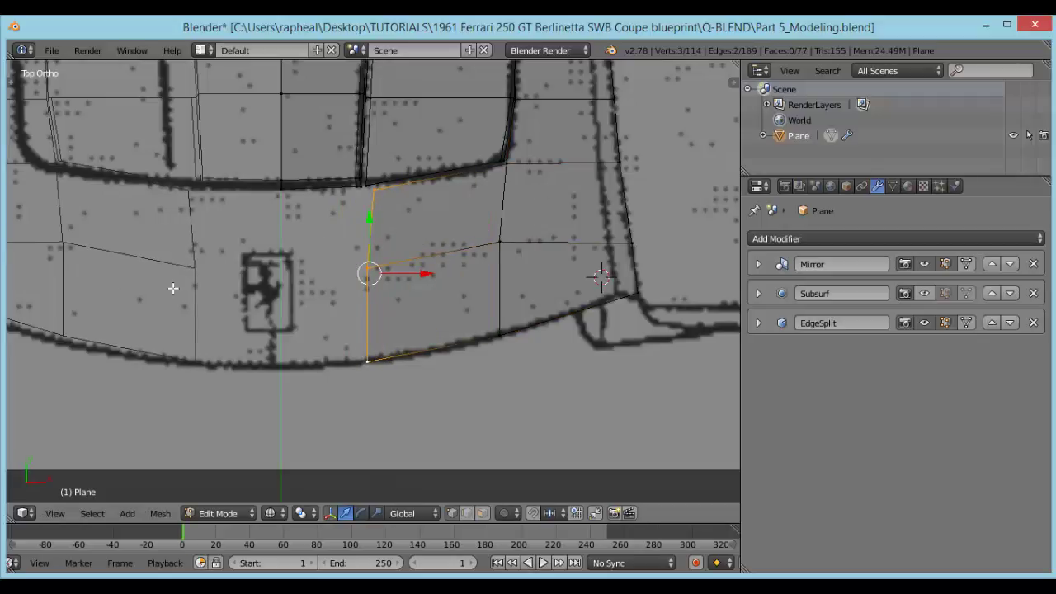
scroll(282, 255, down, 3)
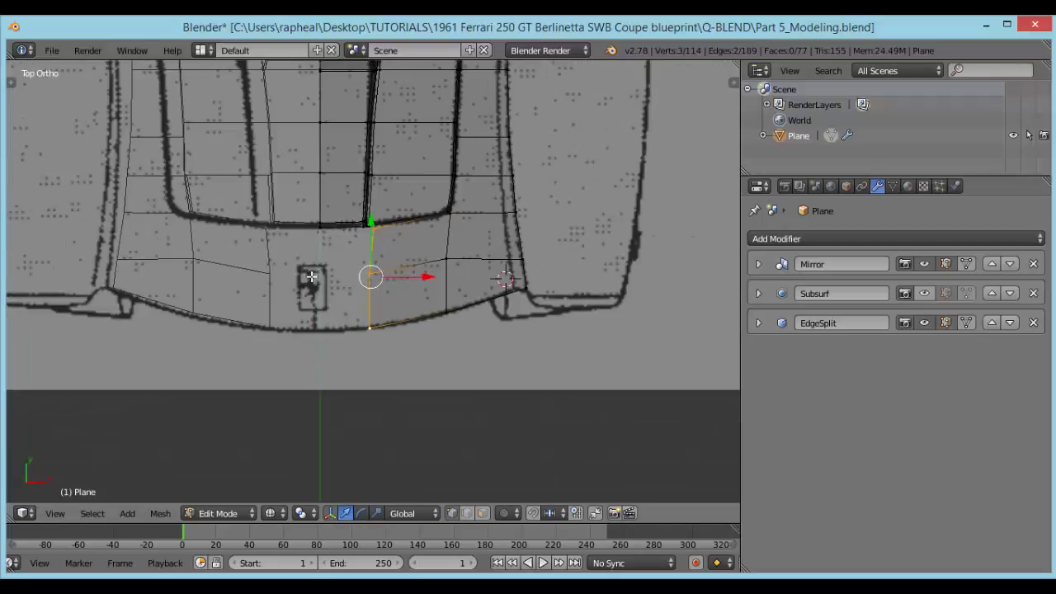
scroll(311, 277, up, 5)
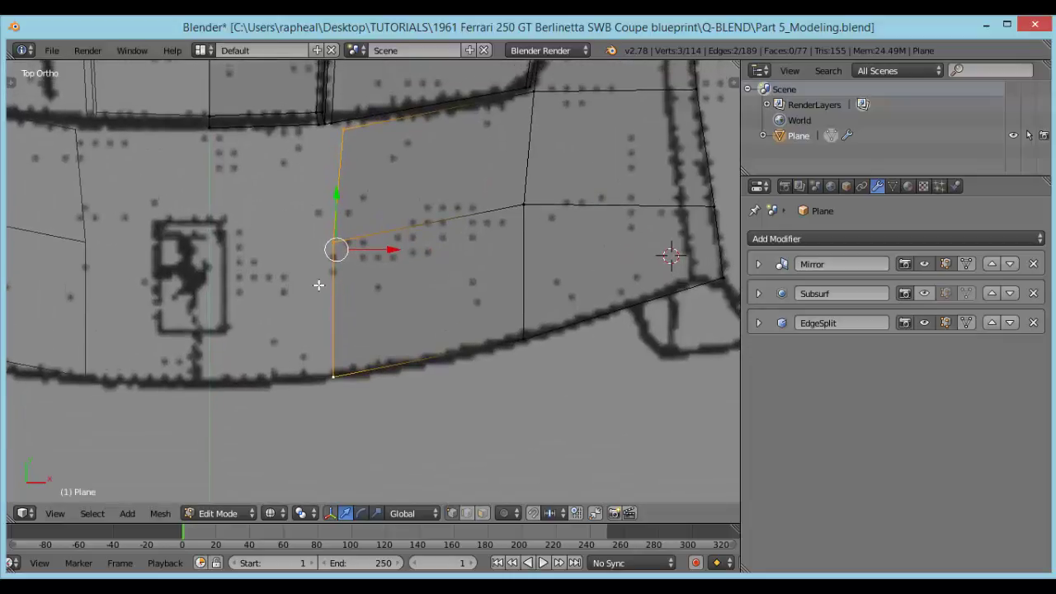
key(s)
key(x)
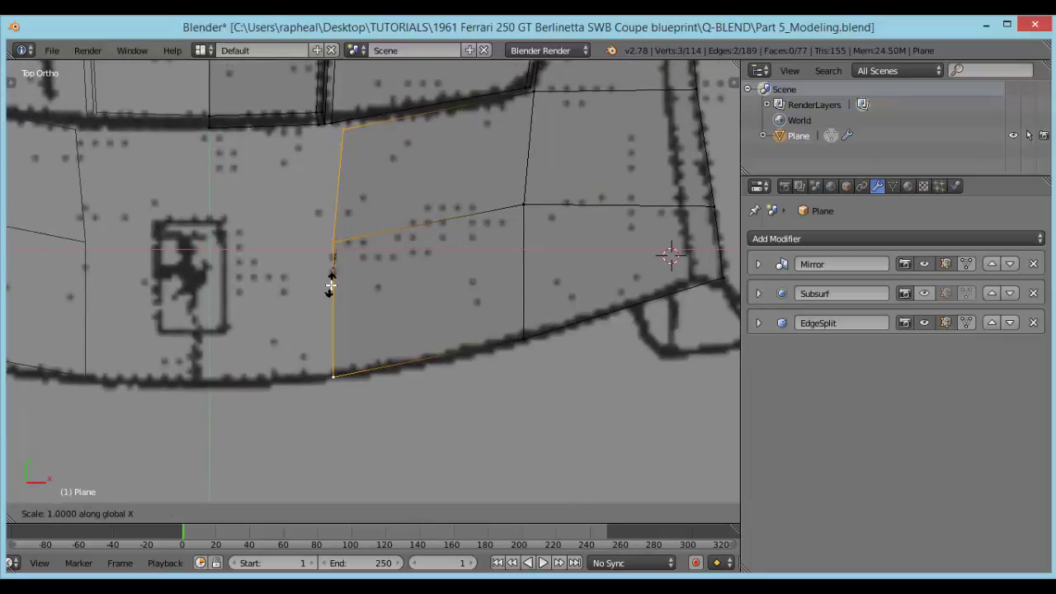
text(0)
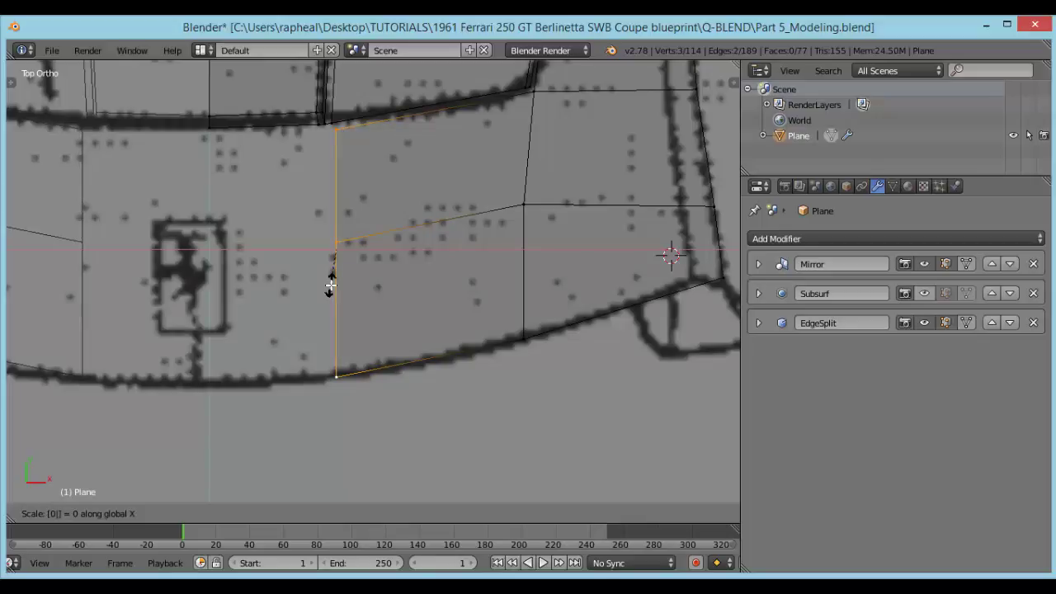
key(Return)
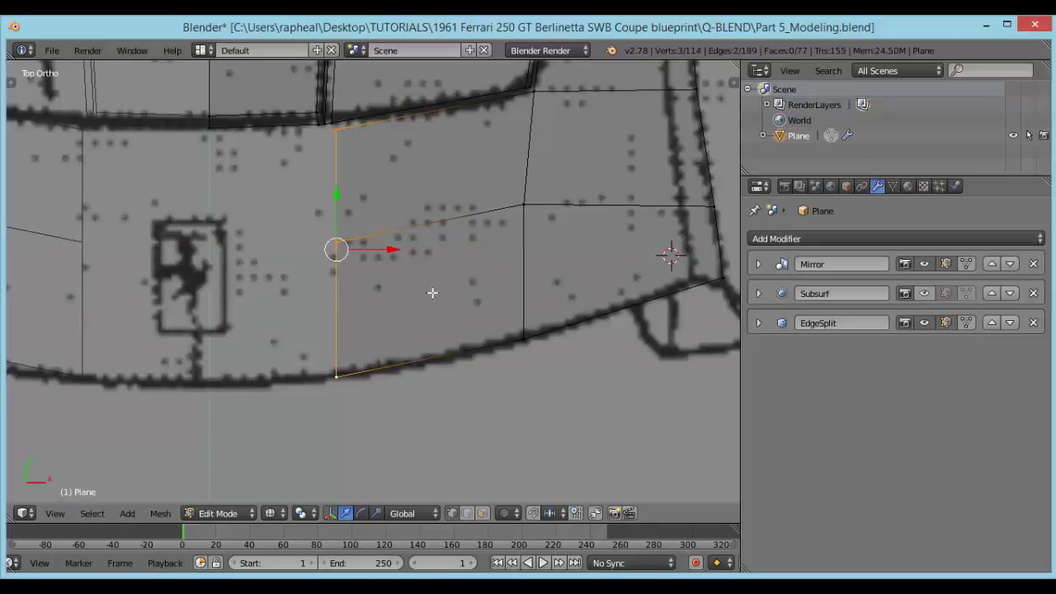
Extrude the flattened edges again to the mirror centreline, following the blueprint's nose curve.
key(e)
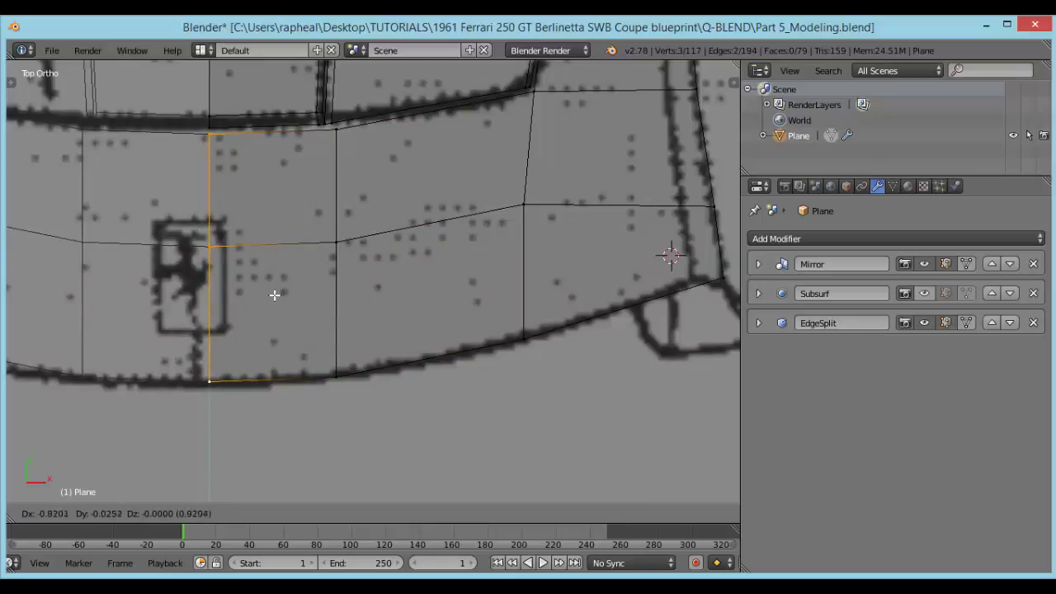
click(248, 295)
scroll(282, 297, down, 6)
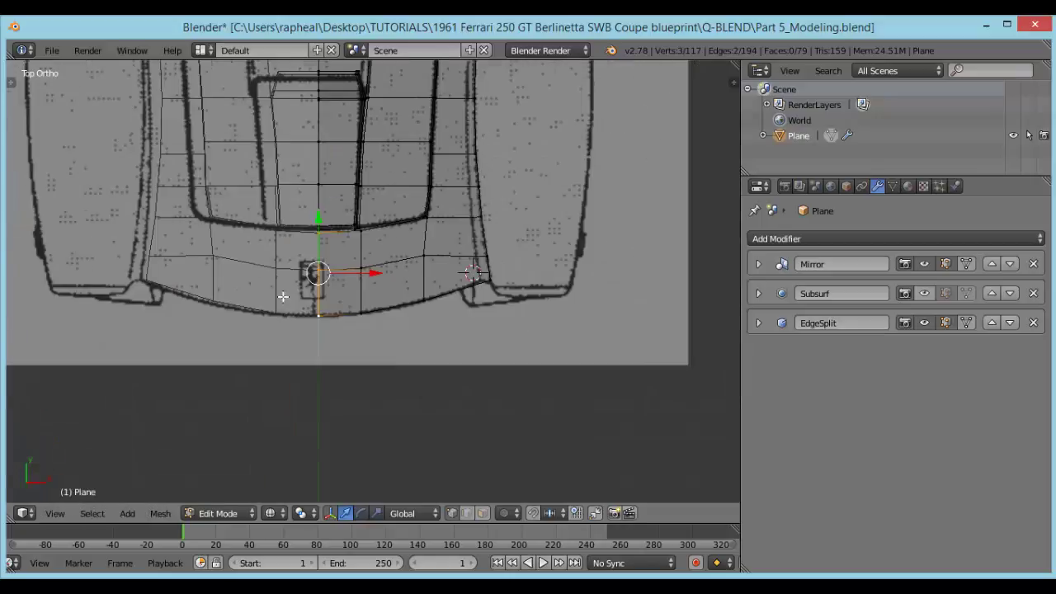
key(z)
mouse_move(306, 313)
middle_down()
mouse_move(212, 242)
mouse_move(247, 152)
mouse_move(431, 146)
mouse_move(366, 167)
mouse_move(319, 162)
mouse_move(294, 228)
mouse_move(323, 273)
mouse_move(344, 280)
middle_up()
key(KP_1)
scroll(298, 230, up, 2)
key(KP_7)
scroll(293, 234, up, 4)
key(z)
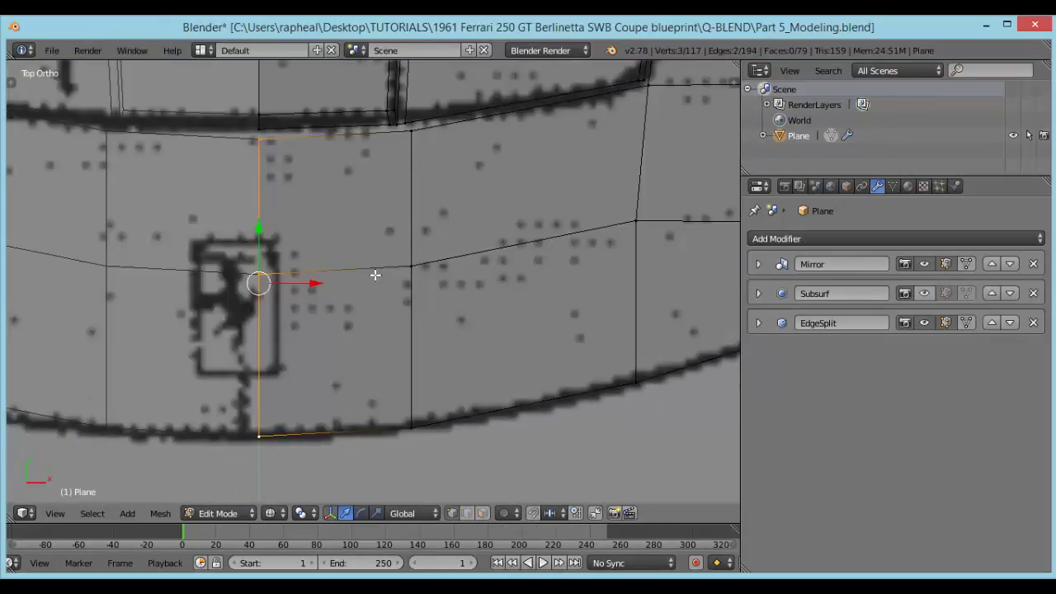
Move the nose panel's vertex at the bonnet's front corner slightly closer to the bonnet edge in top view.
scroll(377, 276, down, 3)
shift+middle_drag(417, 167, 405, 174)
scroll(405, 197, up, 4)
shift+middle_drag(481, 119, 421, 243)
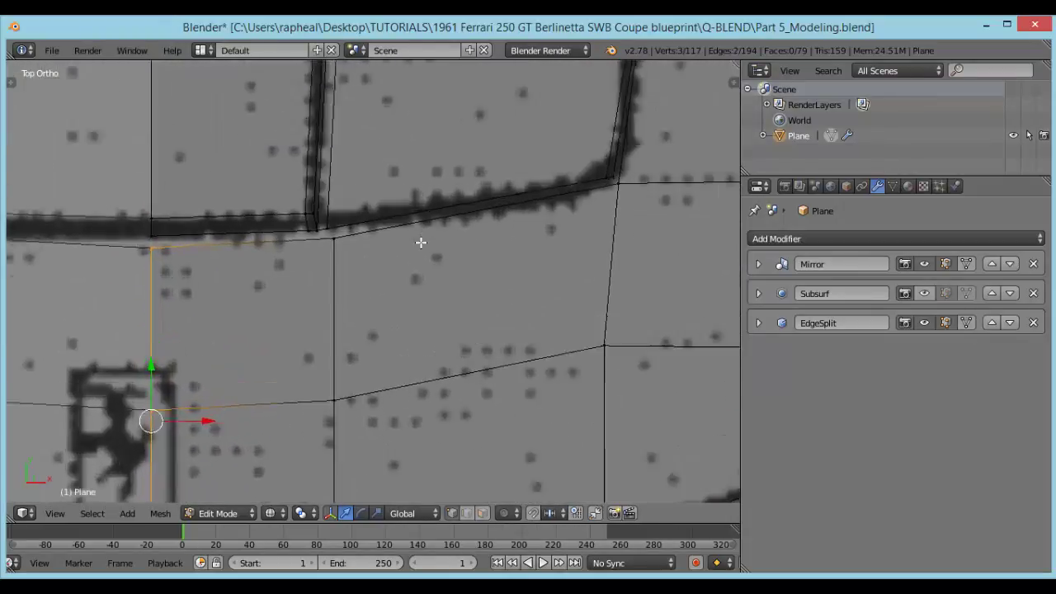
scroll(315, 225, up, 2)
shift+middle_drag(499, 176, 344, 244)
right_click(570, 210)
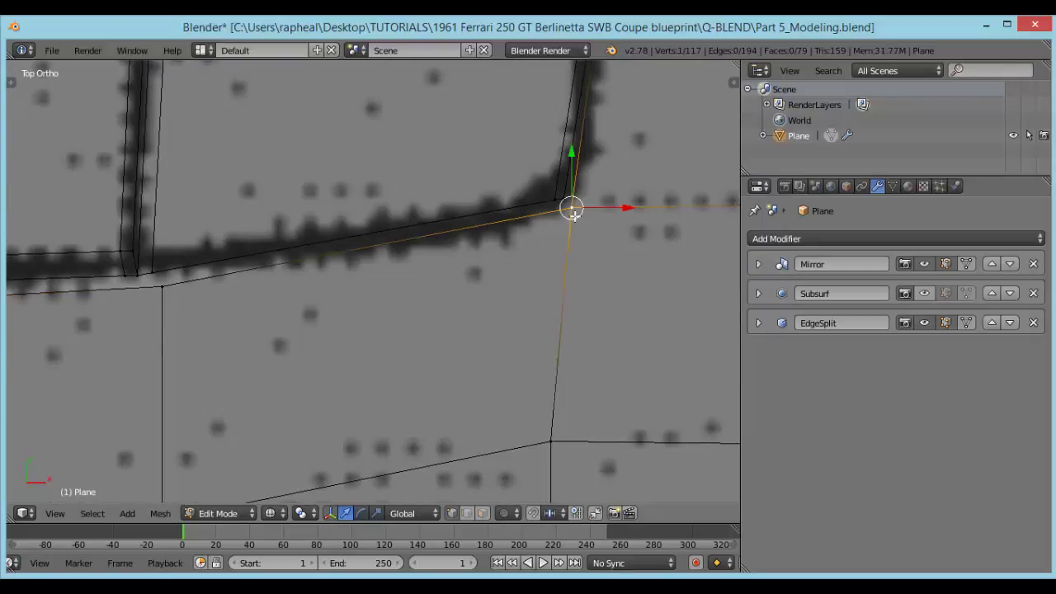
key(g)
click(561, 227)
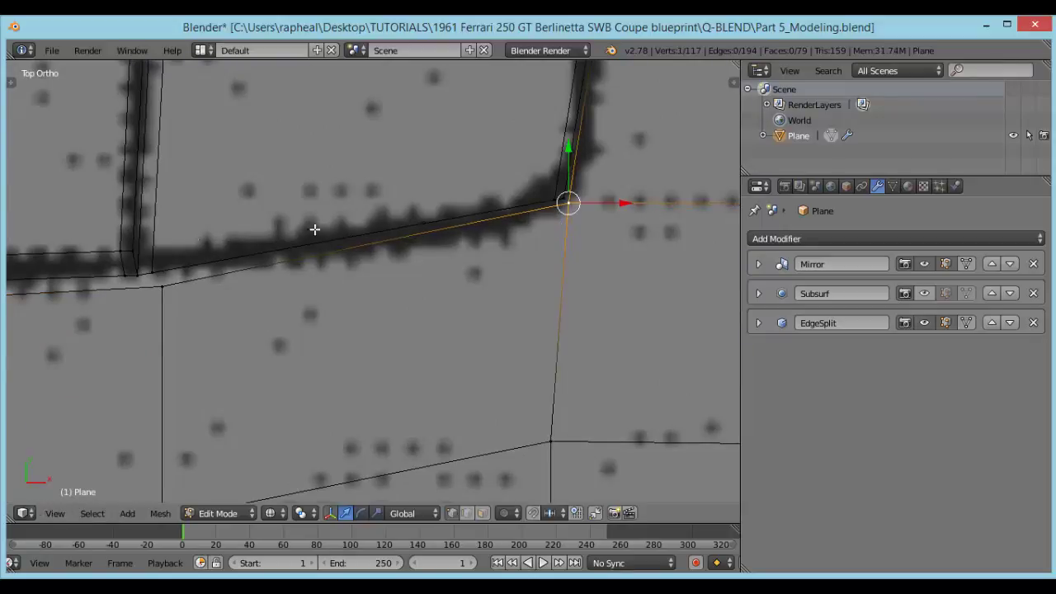
Move the panel's middle upper vertex along Y to the bonnet's front edge and re-nudge the bonnet-corner vertex.
right_click(162, 286)
key(g)
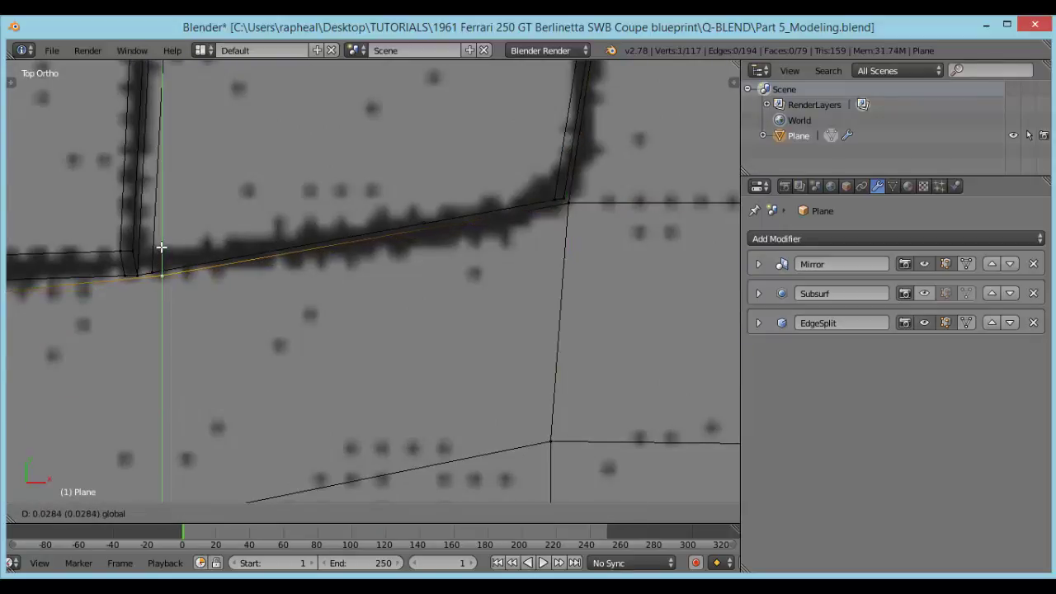
click(160, 248)
right_click(569, 204)
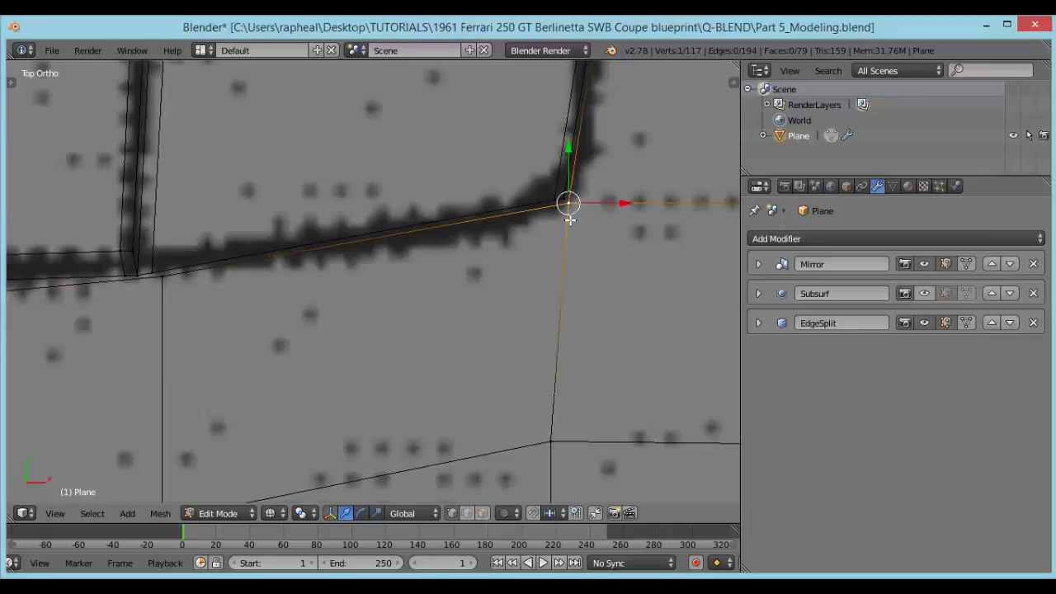
key(g)
click(569, 221)
Move the panel's upper centreline vertex along Y toward the bonnet's front edge.
shift+middle_drag(107, 319, 373, 279)
right_click(157, 267)
drag(165, 233, 168, 227)
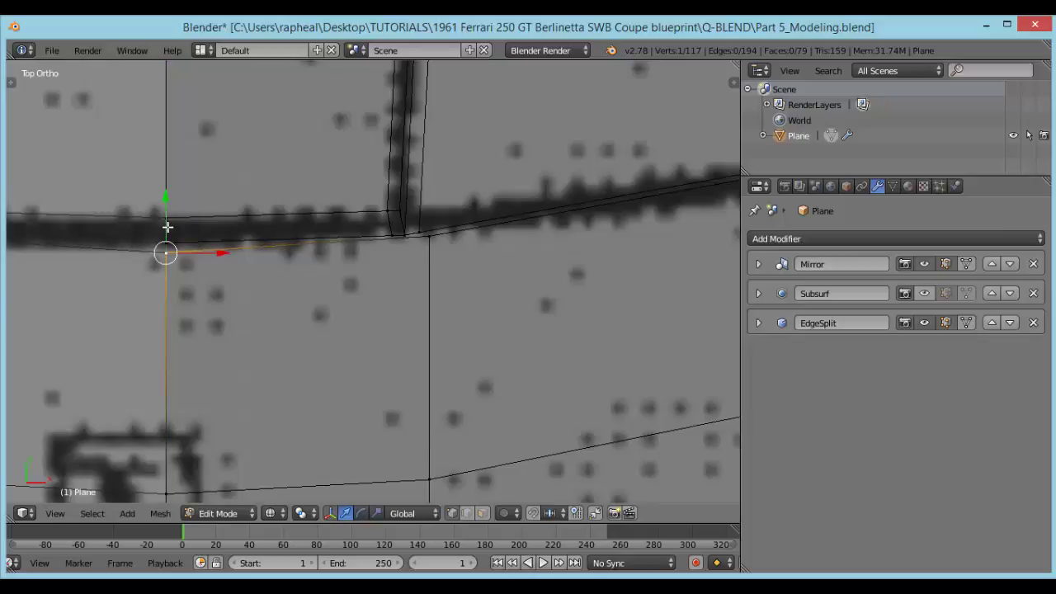
Nudge the nose panel's bonnet-corner vertex and upper centreline vertex closer to the bonnet's front edge in top view.
right_click(446, 239)
key(g)
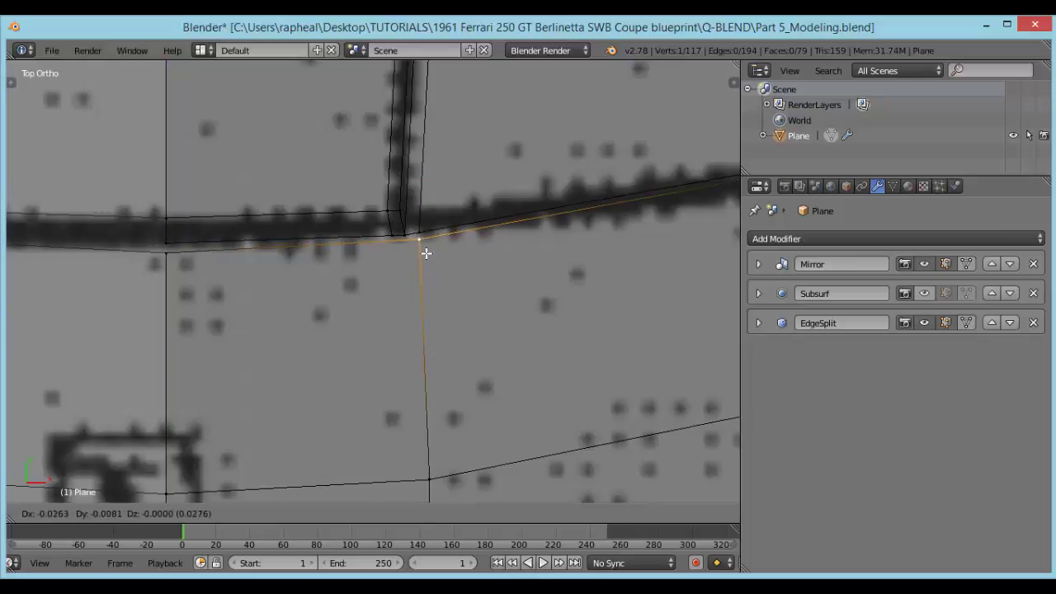
click(426, 251)
key(g)
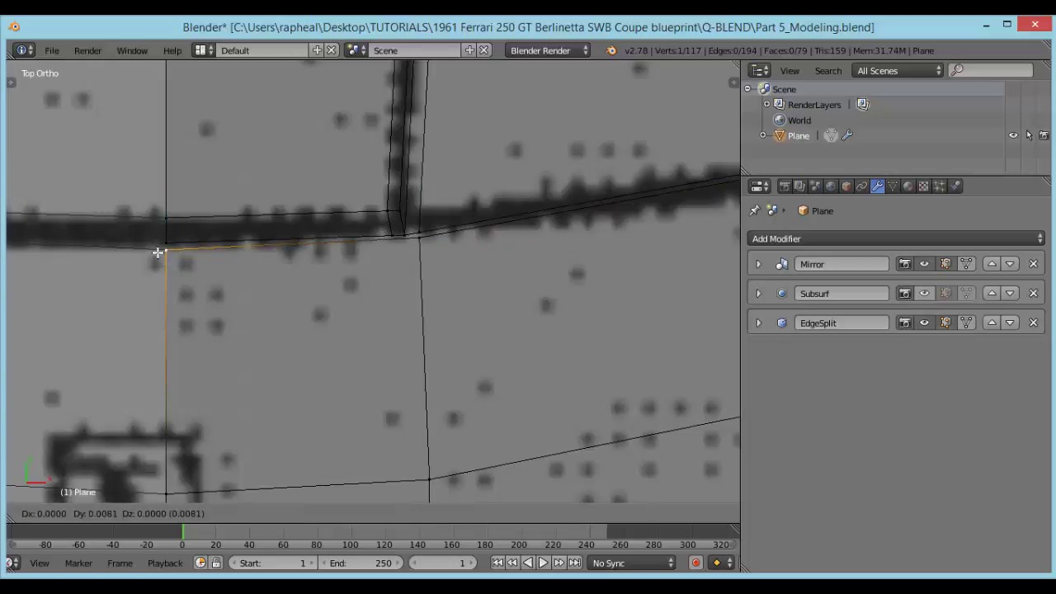
click(157, 252)
Lower the nose panel's three centreline vertices slightly along Z in the right side view.
scroll(285, 321, down, 4)
shift+middle_drag(269, 415, 265, 300)
scroll(283, 284, down, 3)
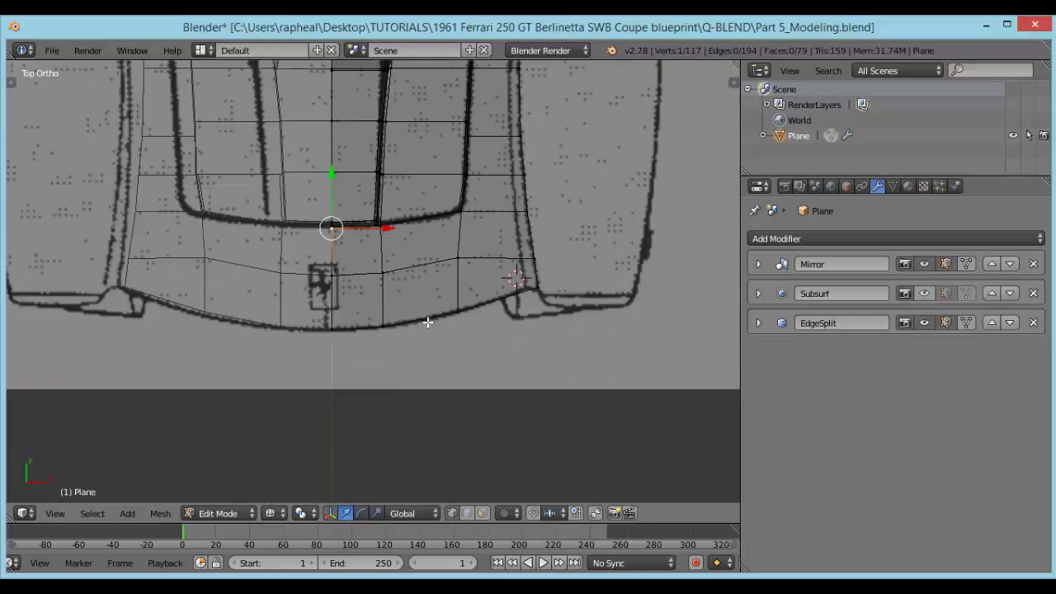
middle_drag(429, 316, 340, 238)
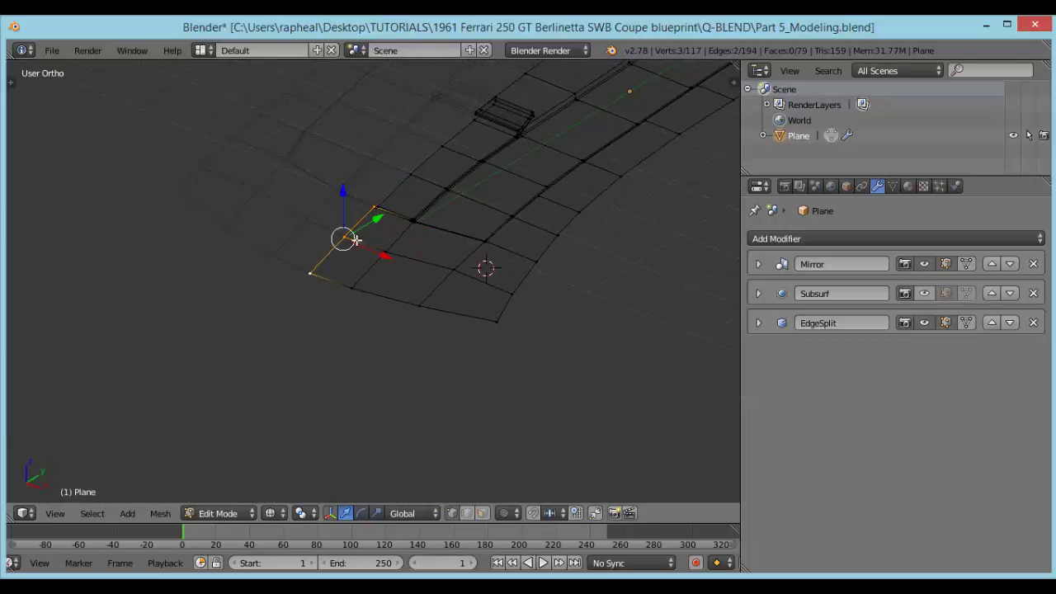
key(KP_3)
scroll(330, 267, up, 6)
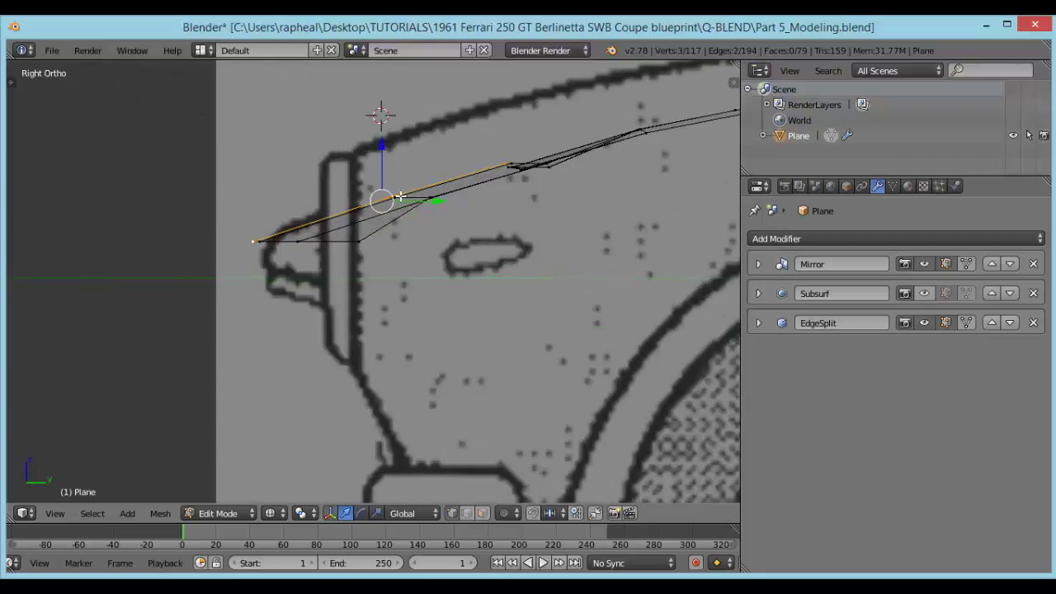
scroll(345, 203, up, 2)
shift+middle_drag(372, 144, 352, 174)
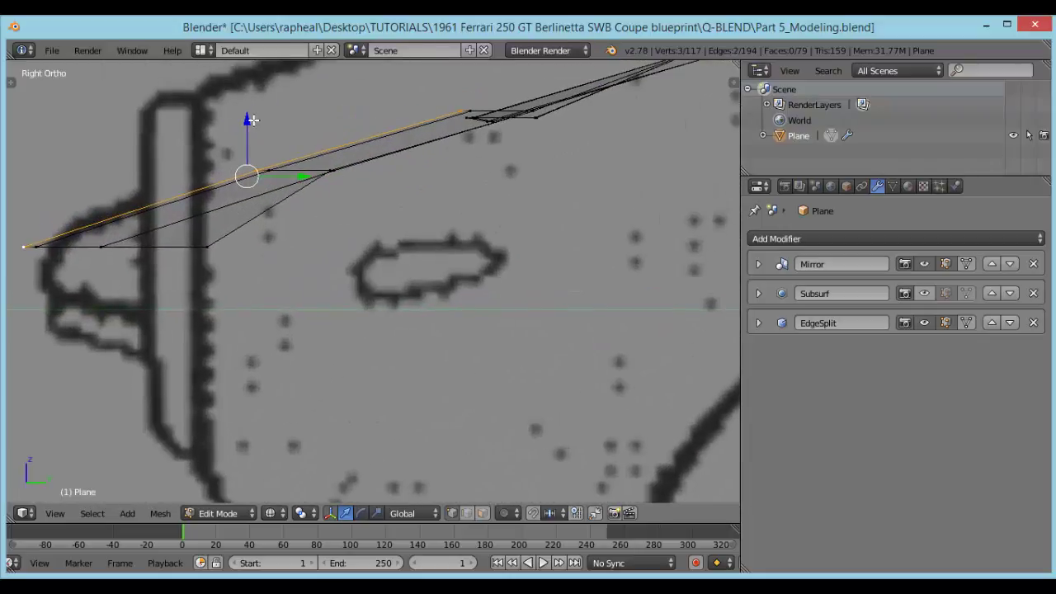
key(g)
key(z)
click(254, 130)
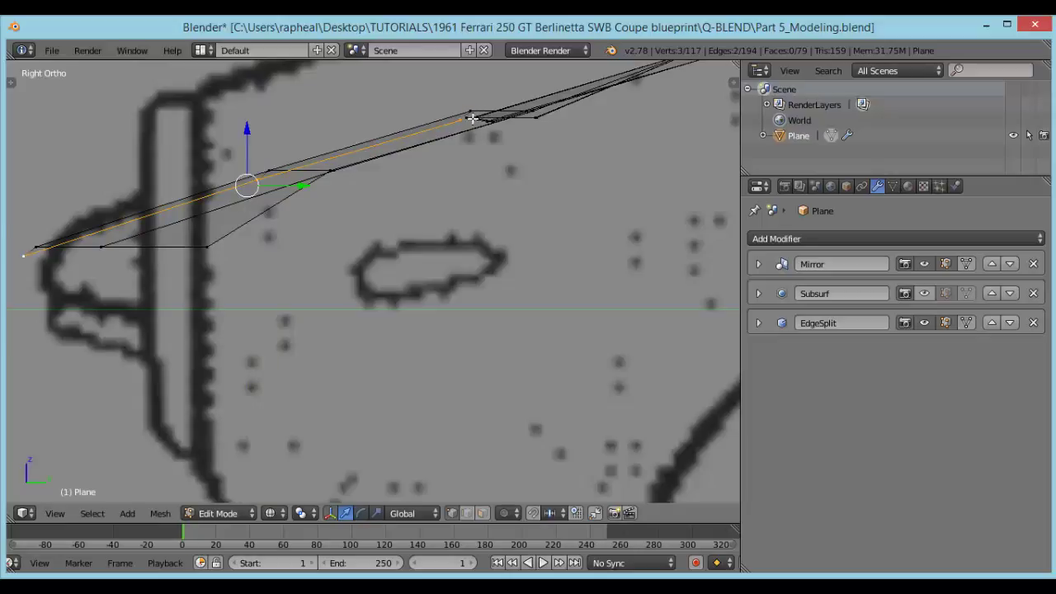
drag(248, 129, 249, 130)
Reselect the nose panel's three centreline vertices in solid shading and raise them slightly along Z.
middle_drag(248, 130, 371, 174)
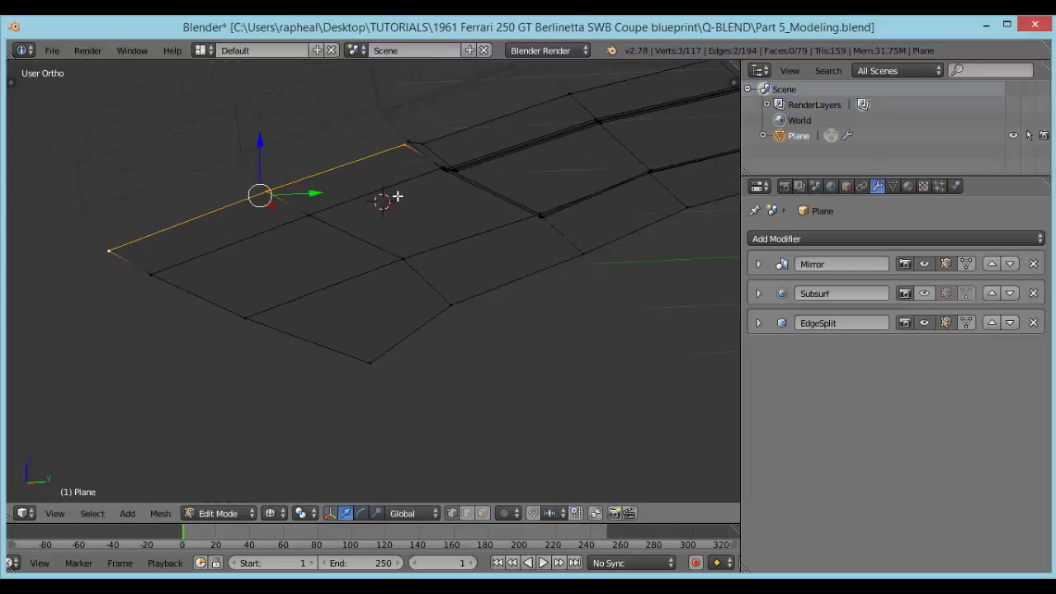
key(z)
mouse_move(336, 207)
middle_down()
mouse_move(401, 188)
mouse_move(455, 206)
mouse_move(270, 127)
mouse_move(253, 207)
mouse_move(145, 198)
middle_up()
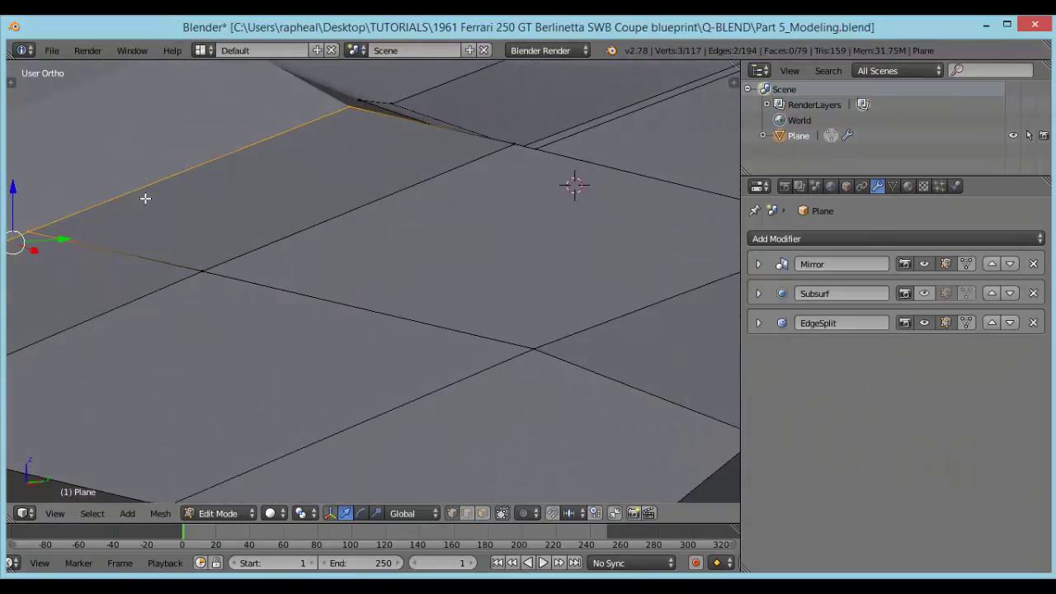
right_click(355, 104)
right_click(358, 101)
right_click(357, 101)
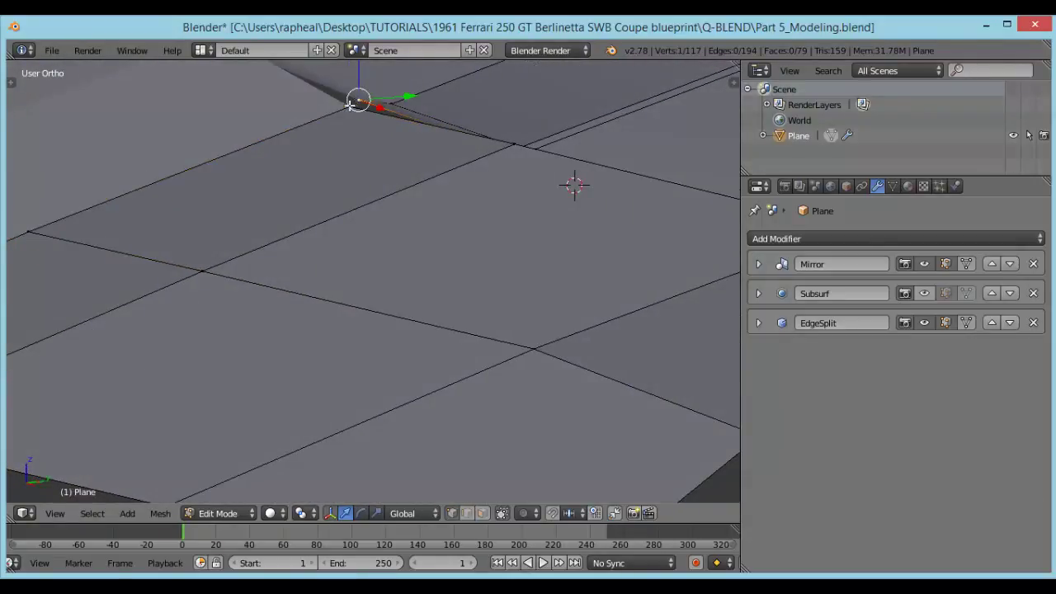
right_click(350, 105)
right_click(350, 104)
middle_drag(350, 105, 303, 118)
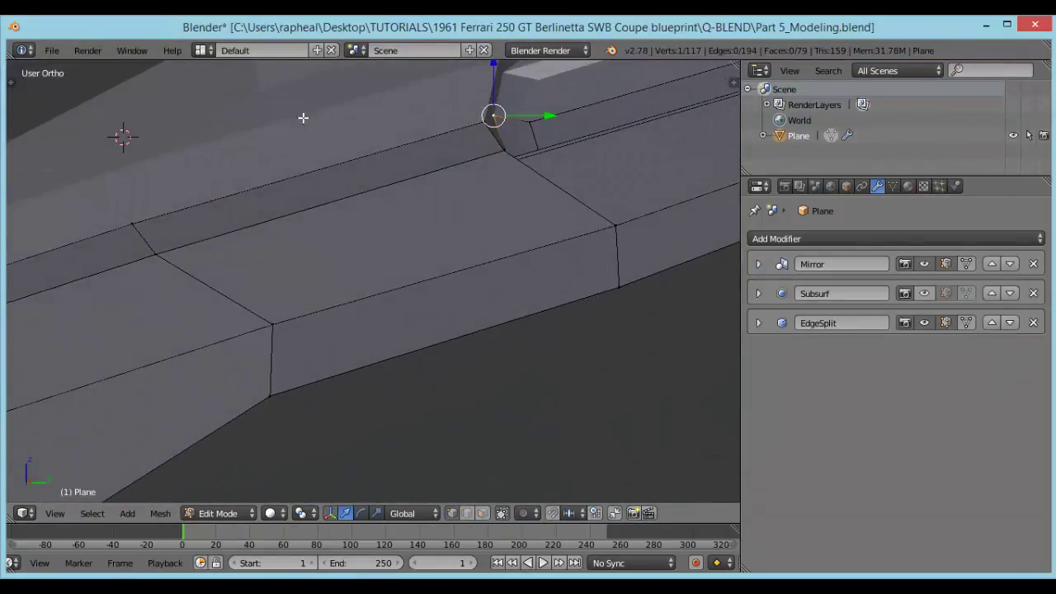
shift+middle_drag(154, 225, 259, 197)
shift+right_click(237, 200)
mouse_move(82, 249)
shift+middle_down()
mouse_move(209, 209)
mouse_move(201, 217)
mouse_move(247, 220)
mouse_move(198, 165)
shift+middle_up()
key(g)
key(z)
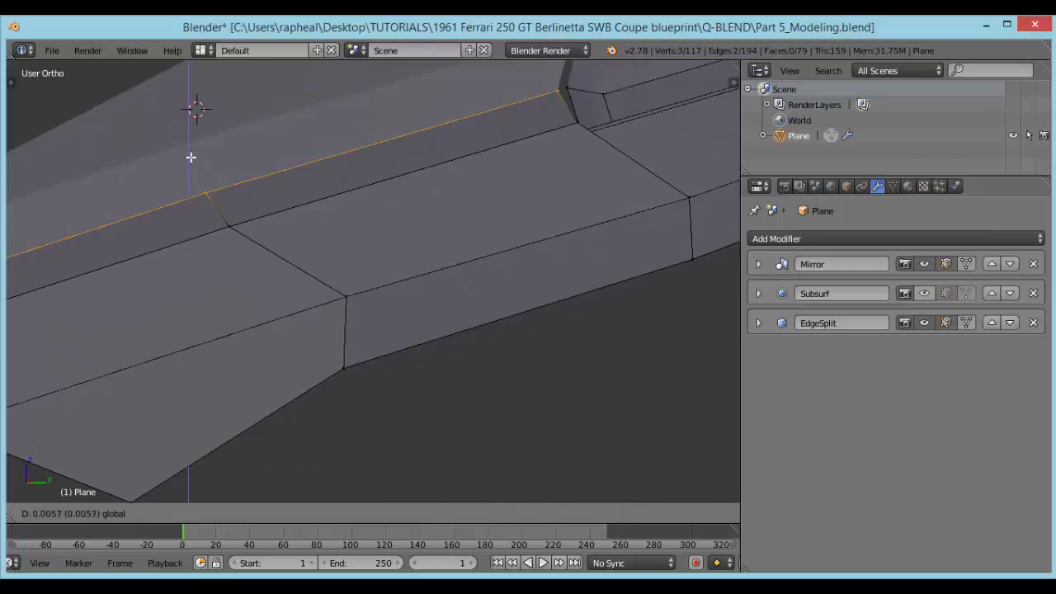
drag(190, 158, 191, 156)
Move the nose panel's upper centreline vertex slightly along Y toward the bonnet's front edge.
shift+middle_drag(347, 137, 261, 168)
right_click(469, 121)
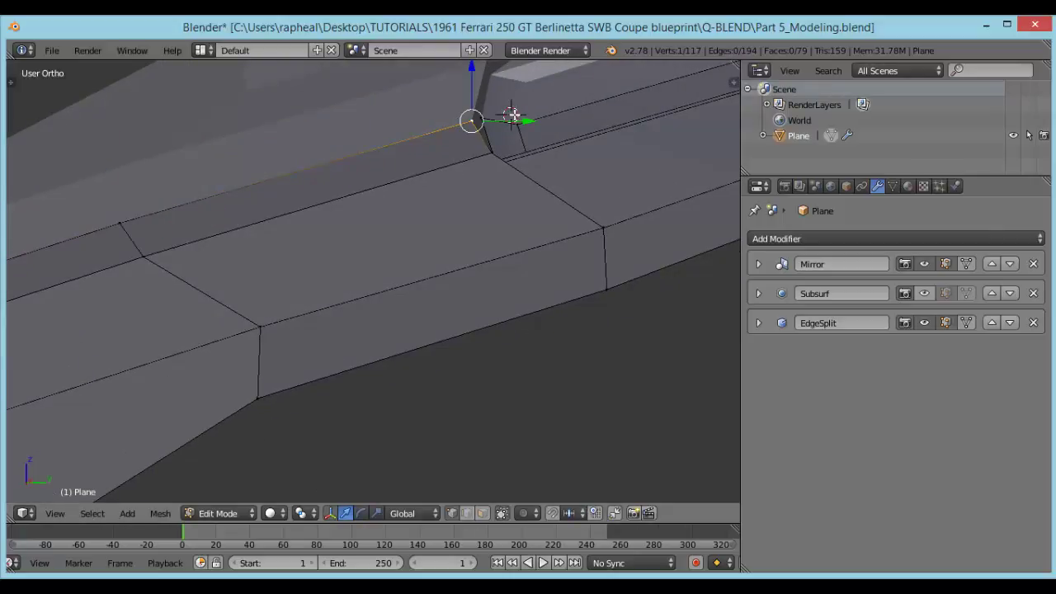
drag(514, 119, 519, 119)
shift+middle_drag(504, 127, 547, 188)
scroll(547, 186, down, 1)
Add a lengthwise loop cut through the nose panel between the centreline and the bonnet-corner edge column.
key(KP_7)
scroll(431, 211, up, 2)
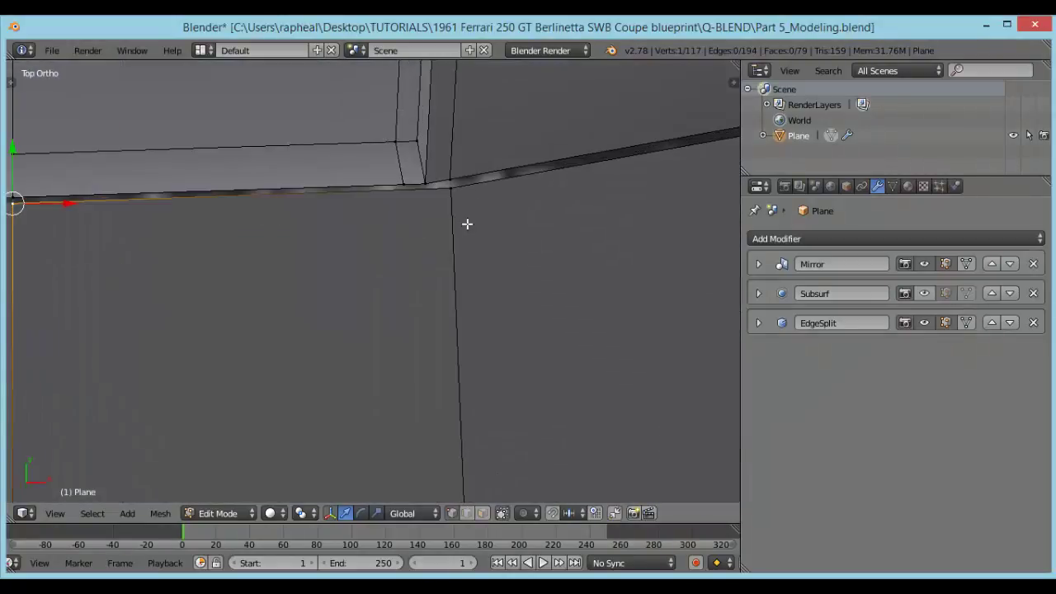
right_click(461, 200)
scroll(462, 201, down, 3)
shift+middle_drag(348, 305, 371, 212)
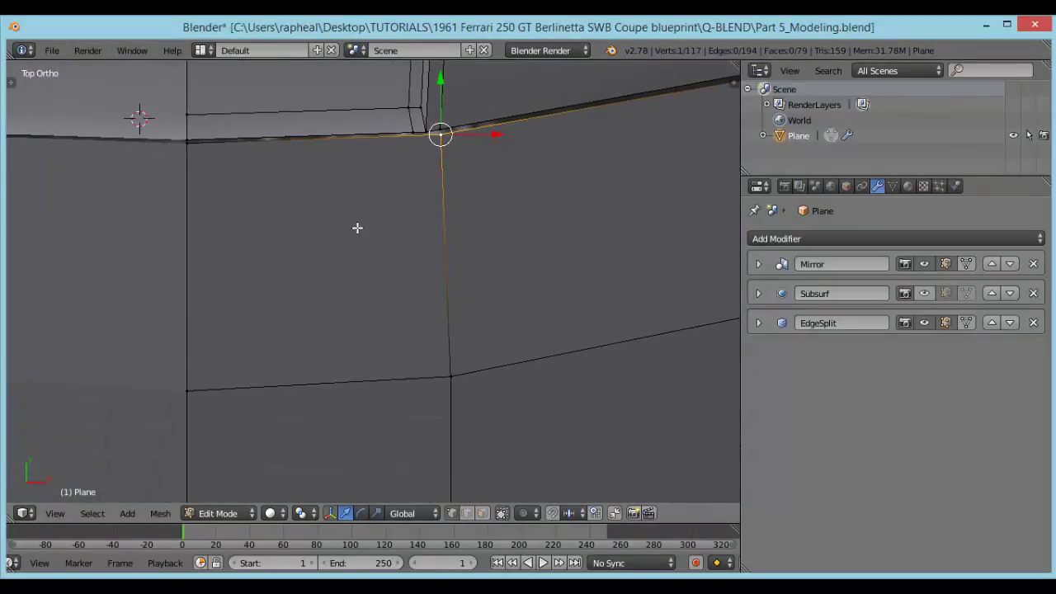
key(ctrl+r)
click(347, 140)
click(363, 144)
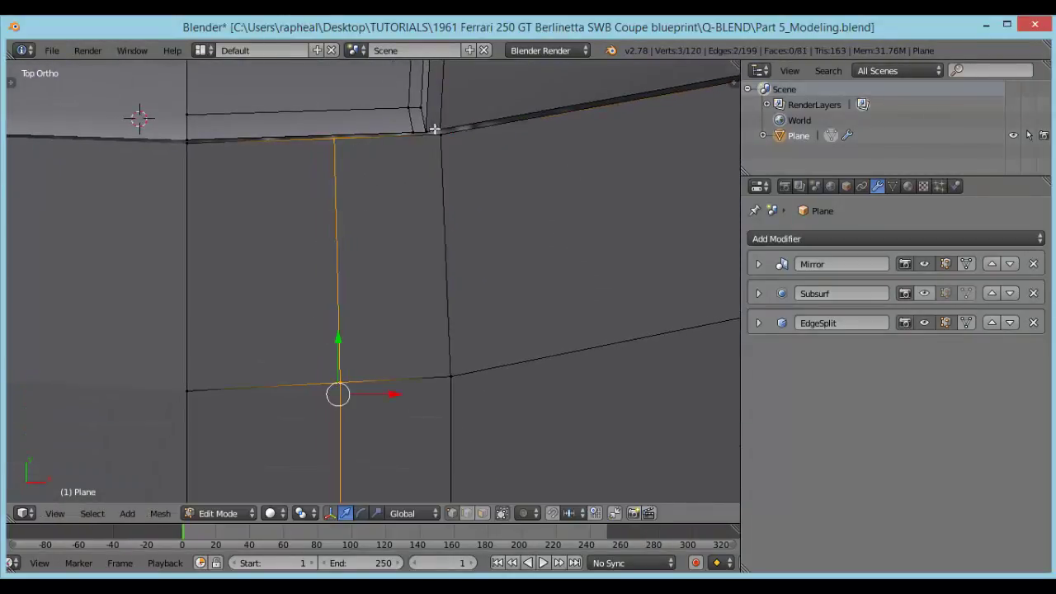
Select the bonnet-corner edge column of the nose panel and edge-slide it outward toward the fender.
right_click(442, 133)
alt+right_click(450, 346)
shift+middle_drag(457, 453, 401, 253)
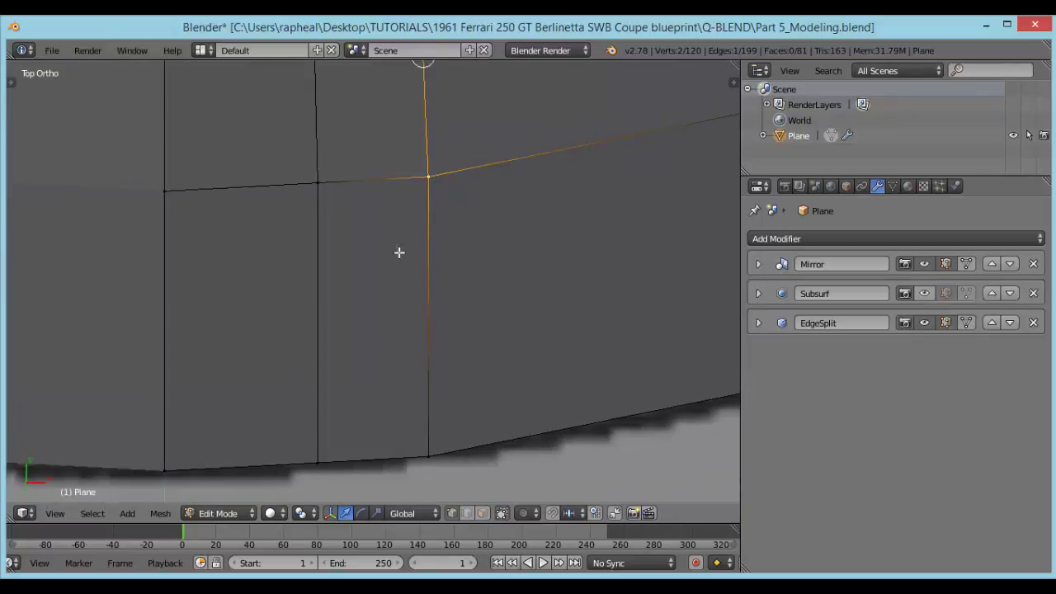
scroll(453, 427, down, 9)
shift+middle_drag(422, 327, 376, 342)
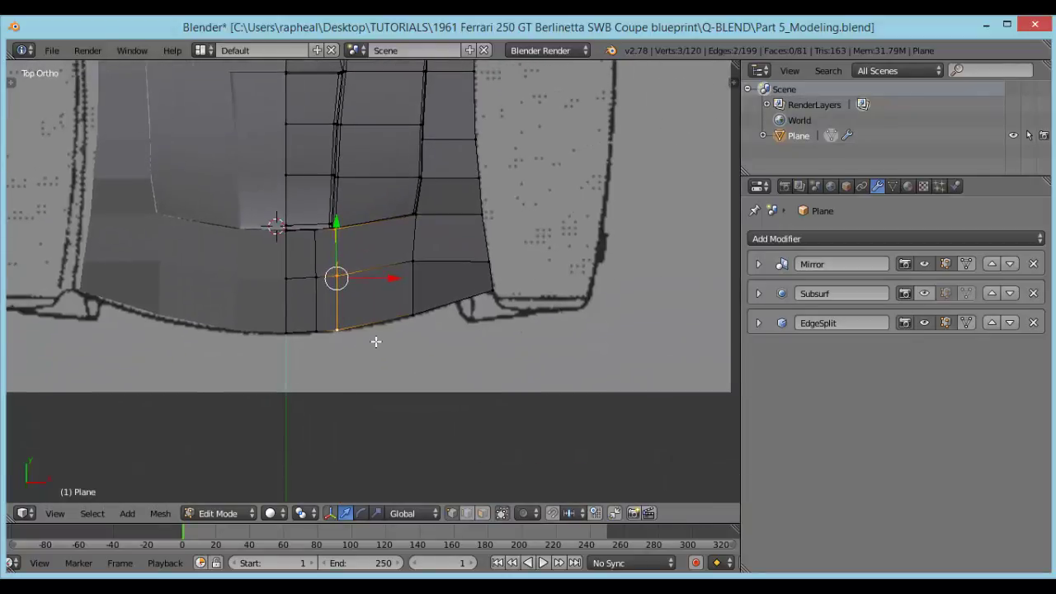
key(ctrl+e)
click(372, 393)
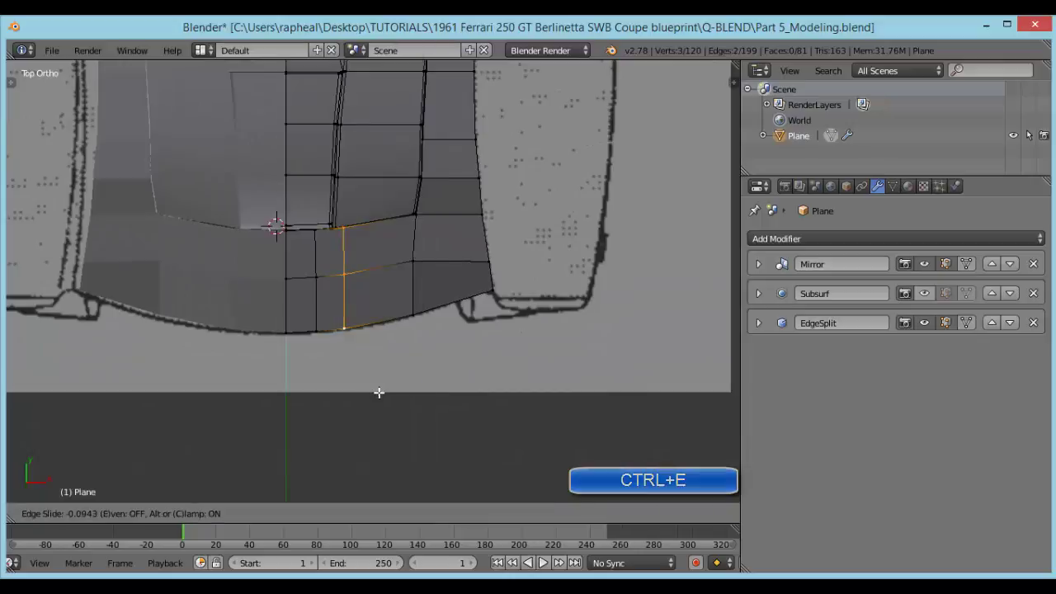
click(386, 392)
Shift the slid edge column slightly along Y to follow the blueprint's nose curve.
scroll(346, 276, up, 4)
shift+middle_drag(332, 174, 329, 210)
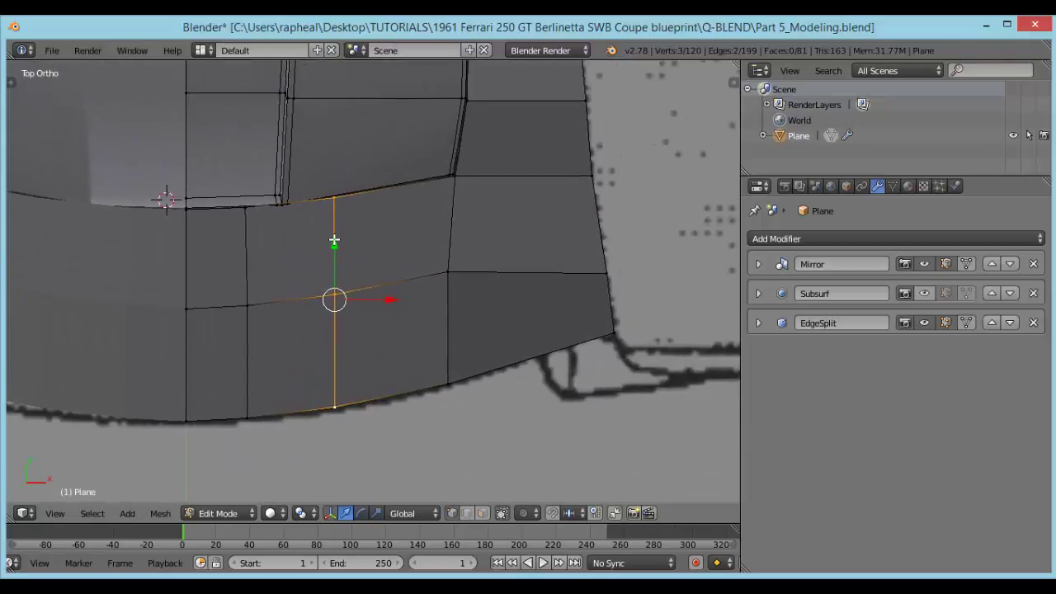
drag(334, 243, 334, 246)
scroll(327, 247, up, 2)
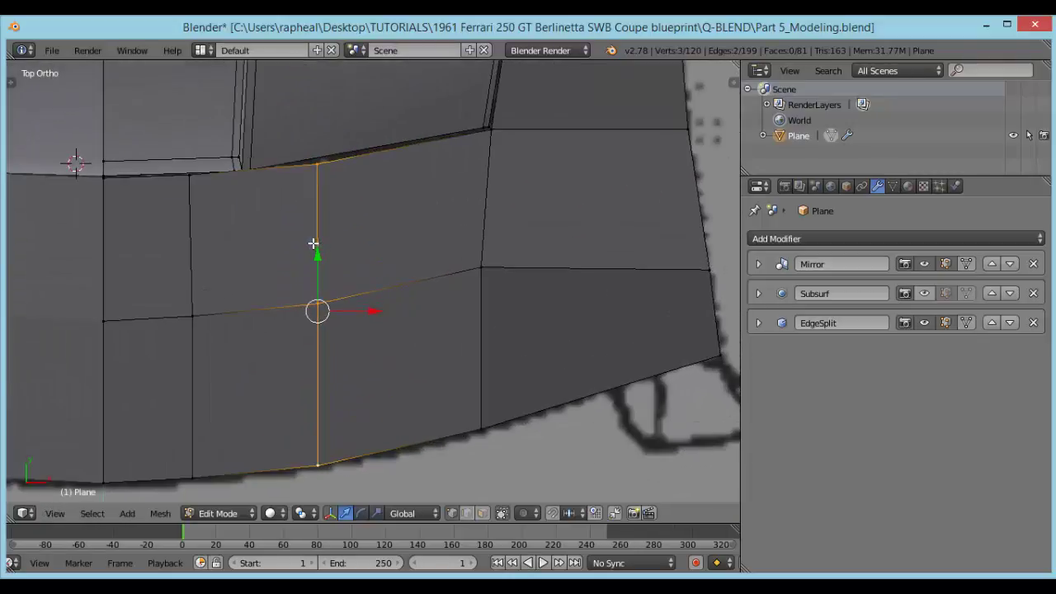
Edge-slide the newly cut column outward to line up with the inner bonnet strip's front corner in wireframe.
key(z)
mouse_move(257, 210)
middle_down()
mouse_move(248, 207)
mouse_move(276, 204)
middle_up()
key(KP_7)
alt+right_click(276, 238)
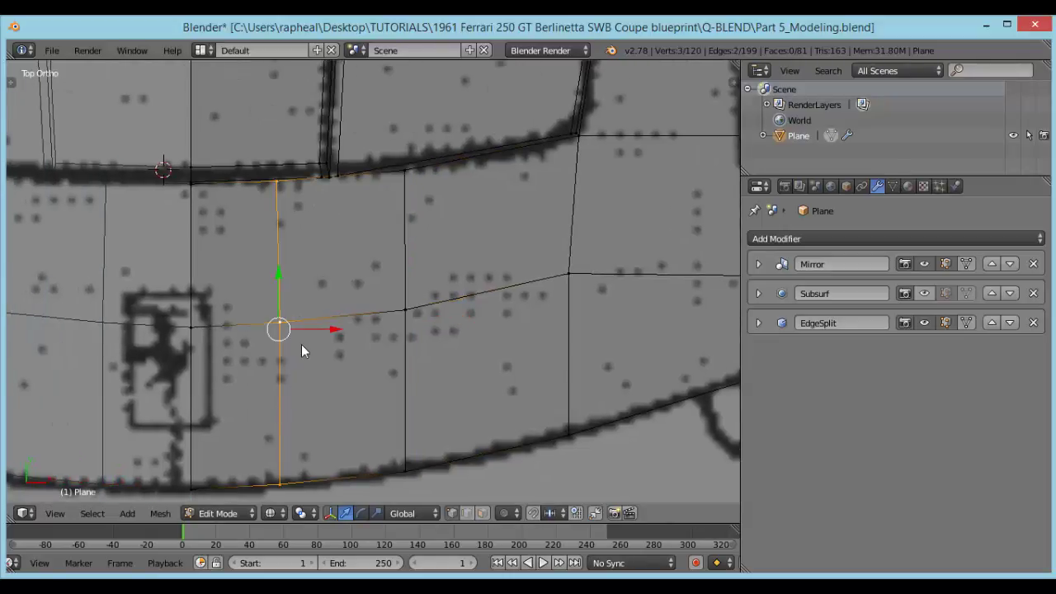
key(ctrl+e)
click(277, 392)
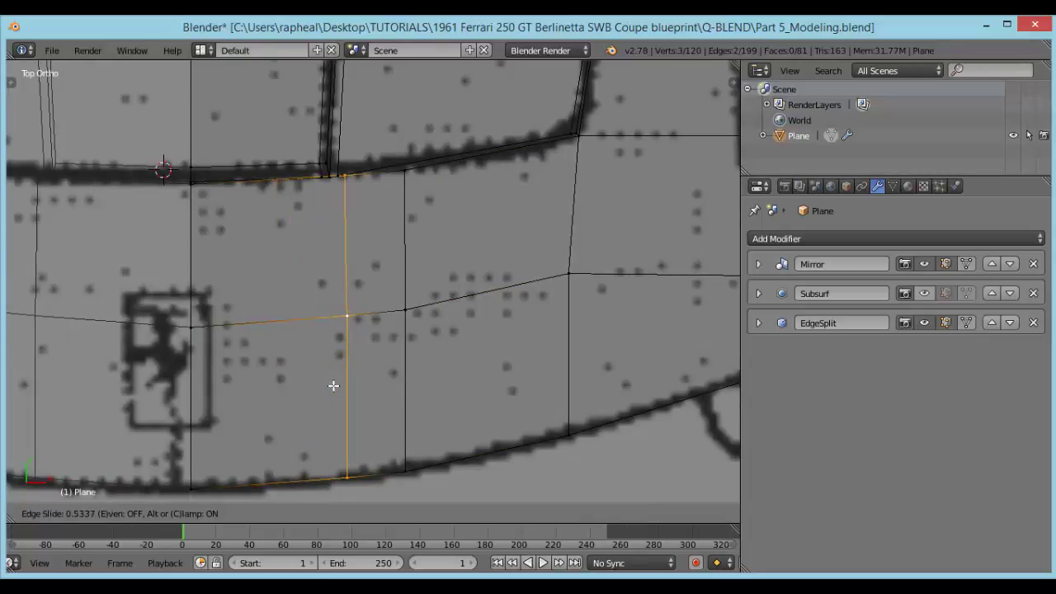
click(325, 388)
Adjust the new column's upper vertex and the upper centreline vertex along Y to follow the bonnet's front edge.
scroll(313, 189, up, 2)
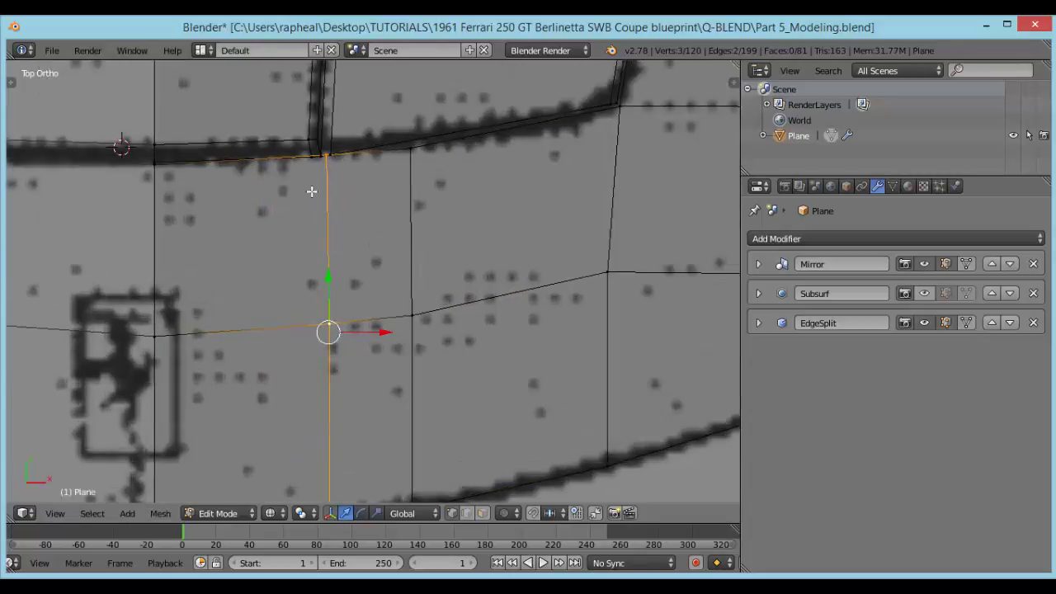
right_click(318, 130)
key(g)
key(y)
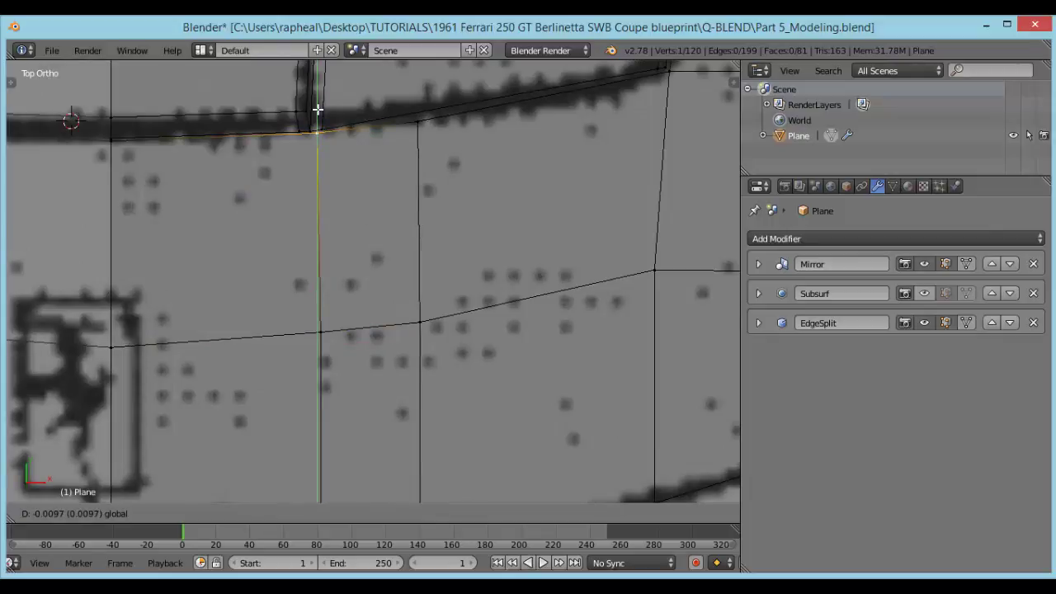
click(318, 109)
right_click(110, 147)
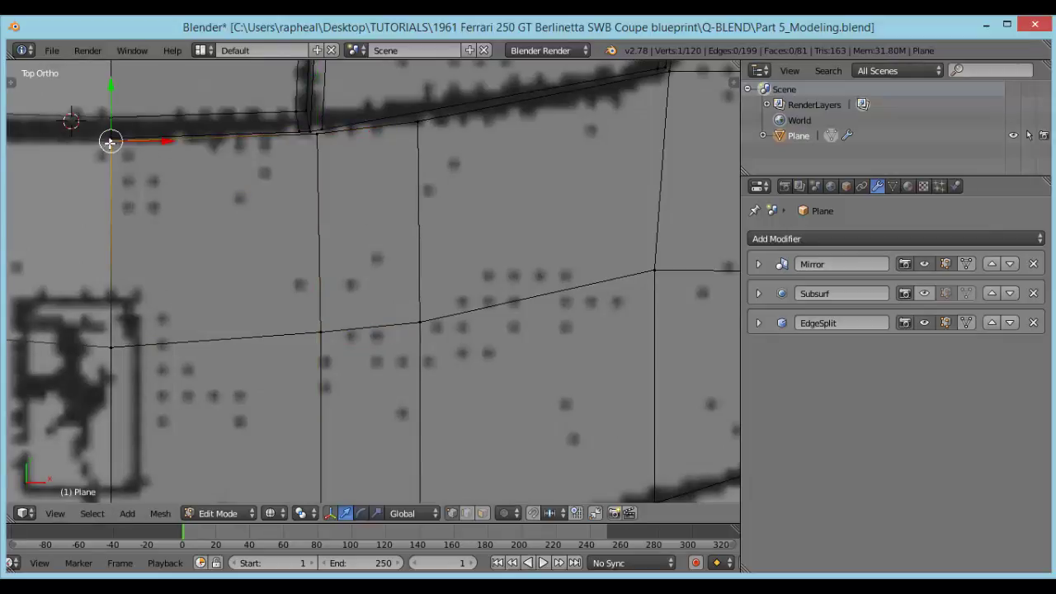
key(g)
key(y)
click(109, 126)
Select the new column's three vertices and fine-tune their height along Z in the right side view.
shift+middle_drag(173, 350, 210, 216)
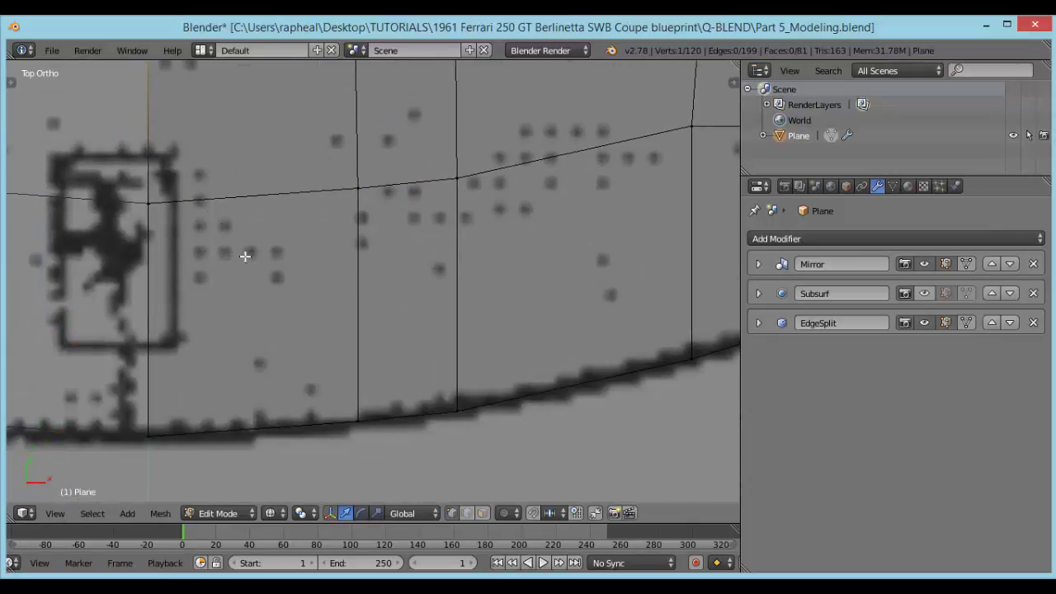
scroll(247, 257, down, 4)
mouse_move(354, 289)
middle_down()
mouse_move(275, 264)
mouse_move(278, 248)
mouse_move(259, 219)
mouse_move(302, 181)
mouse_move(382, 186)
mouse_move(379, 198)
middle_up()
scroll(278, 248, down, 3)
key(z)
scroll(360, 250, up, 4)
middle_drag(361, 250, 286, 258)
right_click(559, 231)
shift+right_click(423, 291)
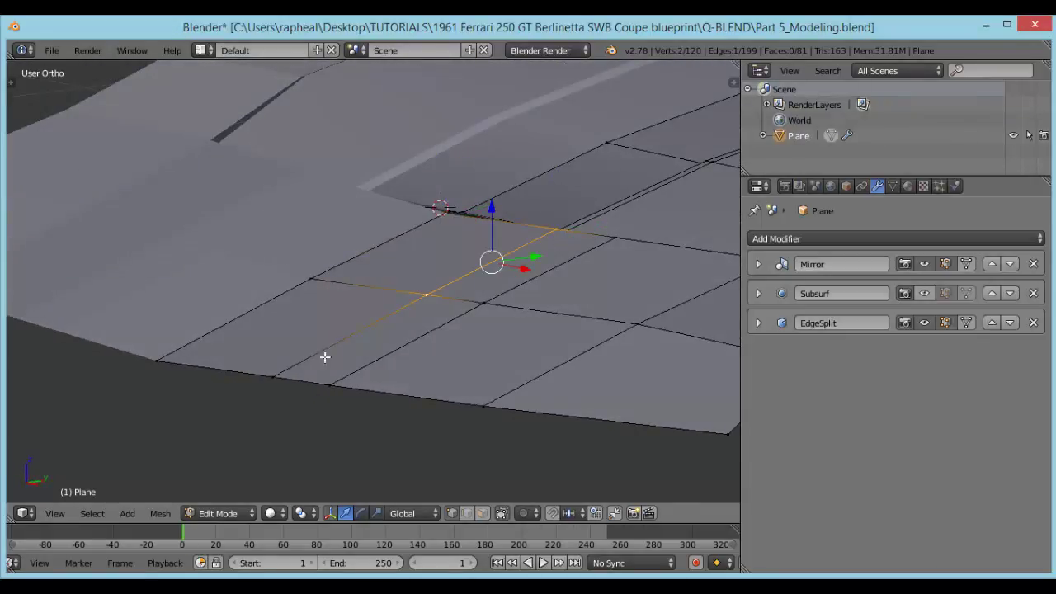
middle_drag(375, 347, 573, 288)
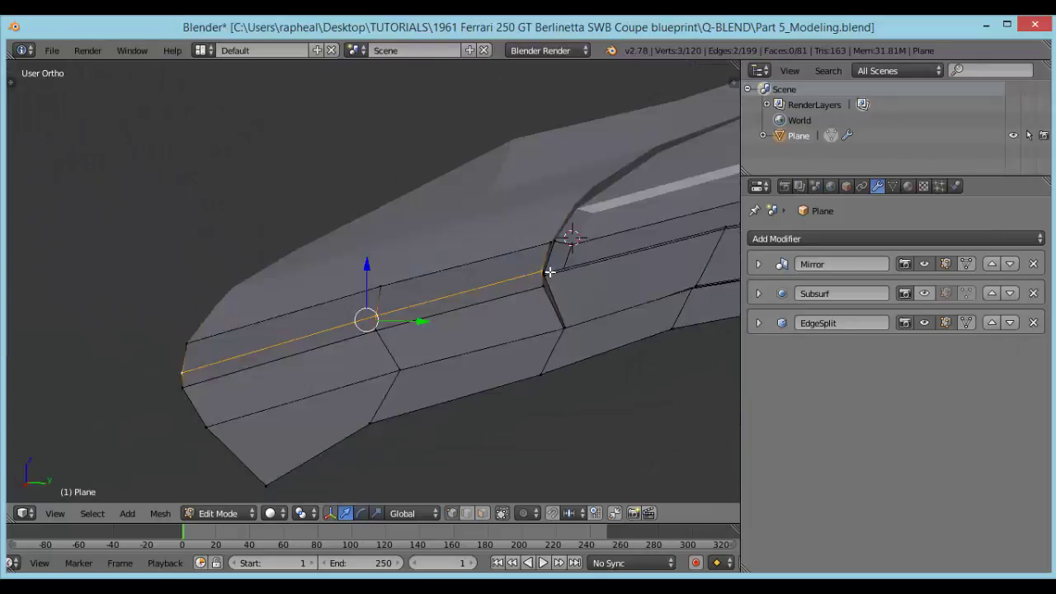
key(KP_3)
scroll(528, 293, up, 4)
shift+middle_drag(516, 305, 466, 266)
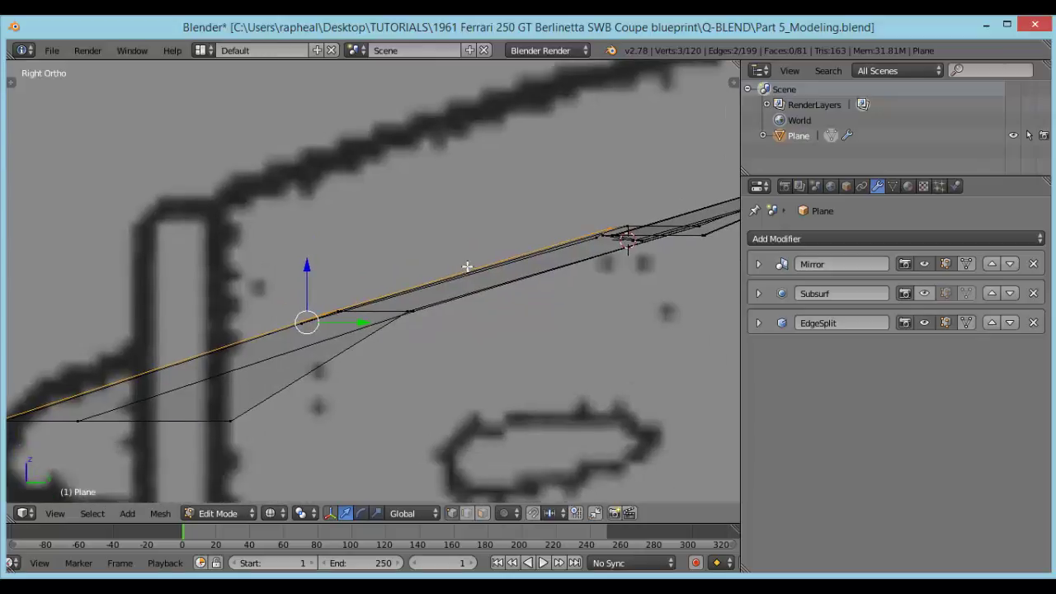
drag(306, 274, 306, 275)
middle_drag(314, 316, 391, 337)
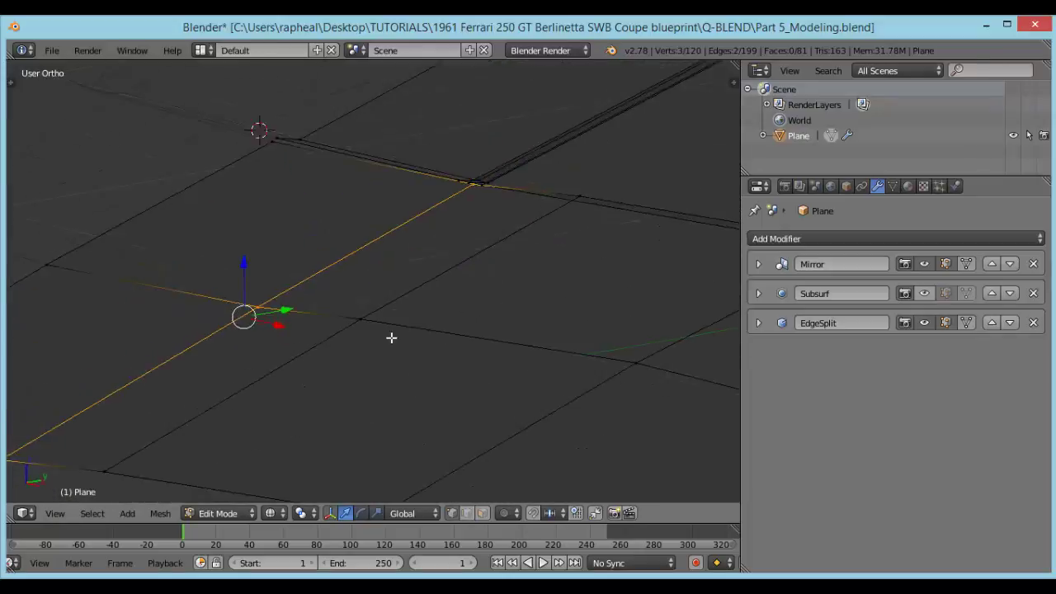
Select the next column outward on the nose panel and lower it slightly along Z to smooth the nose's curvature.
scroll(391, 338, down, 3)
right_click(492, 227)
shift+right_click(332, 332)
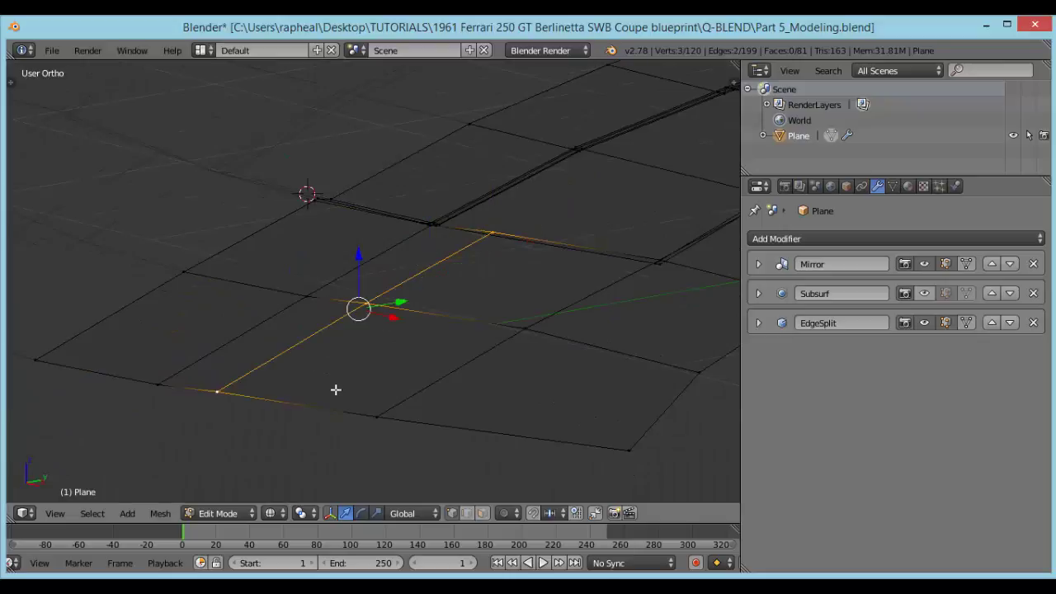
key(KP_3)
drag(344, 250, 349, 256)
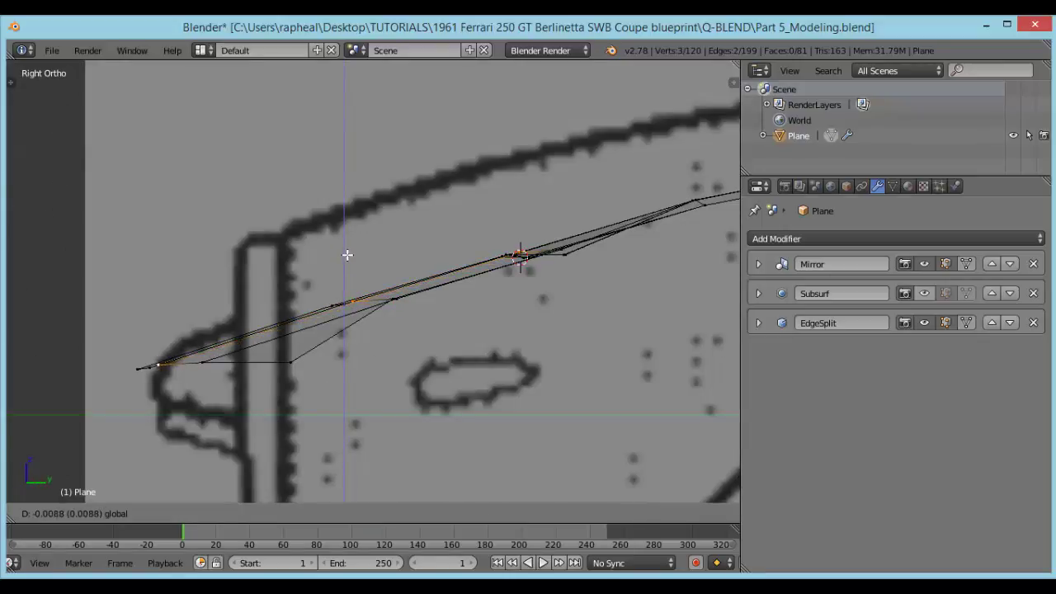
drag(348, 258, 347, 260)
scroll(347, 263, up, 4)
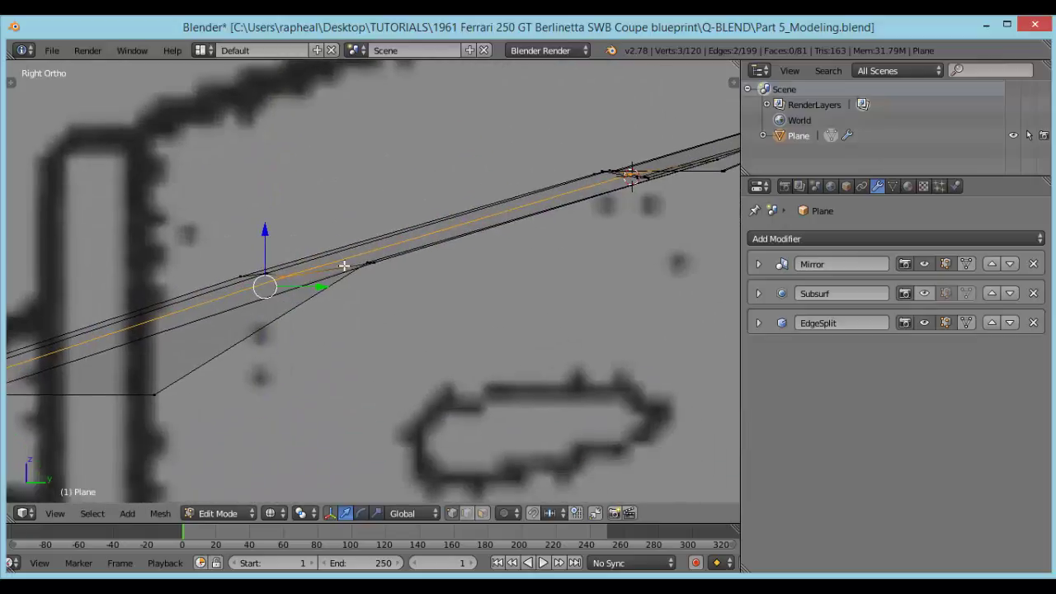
drag(271, 244, 266, 240)
scroll(339, 227, down, 3)
middle_drag(347, 229, 481, 247)
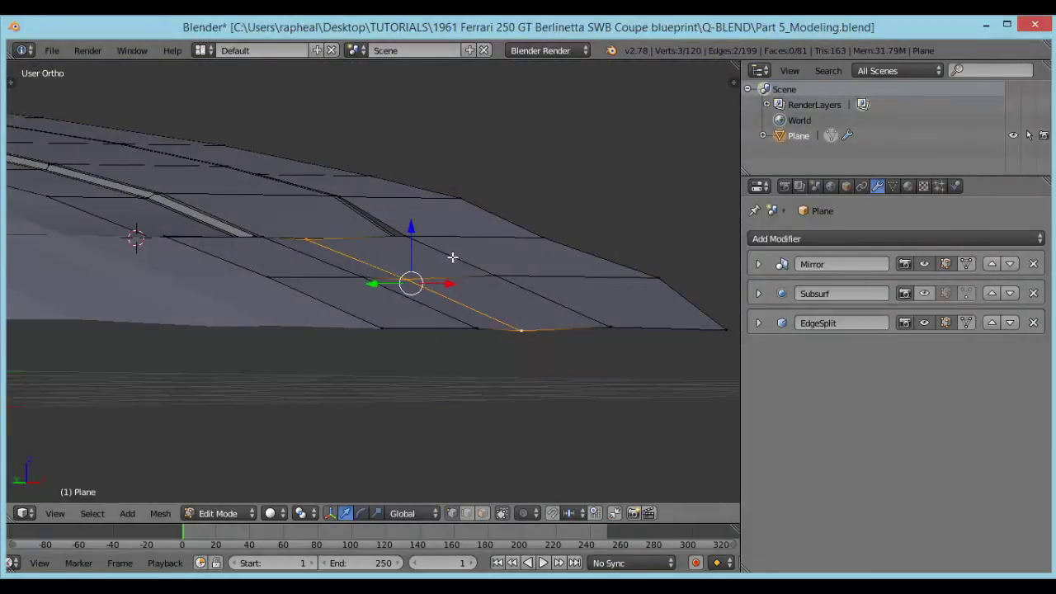
Select the three nose vertices running forward from the bonnet's outer front corner and lower them slightly along Z in the right side view.
middle_drag(452, 258, 510, 240)
right_click(500, 218)
shift+right_click(527, 260)
shift+right_click(584, 331)
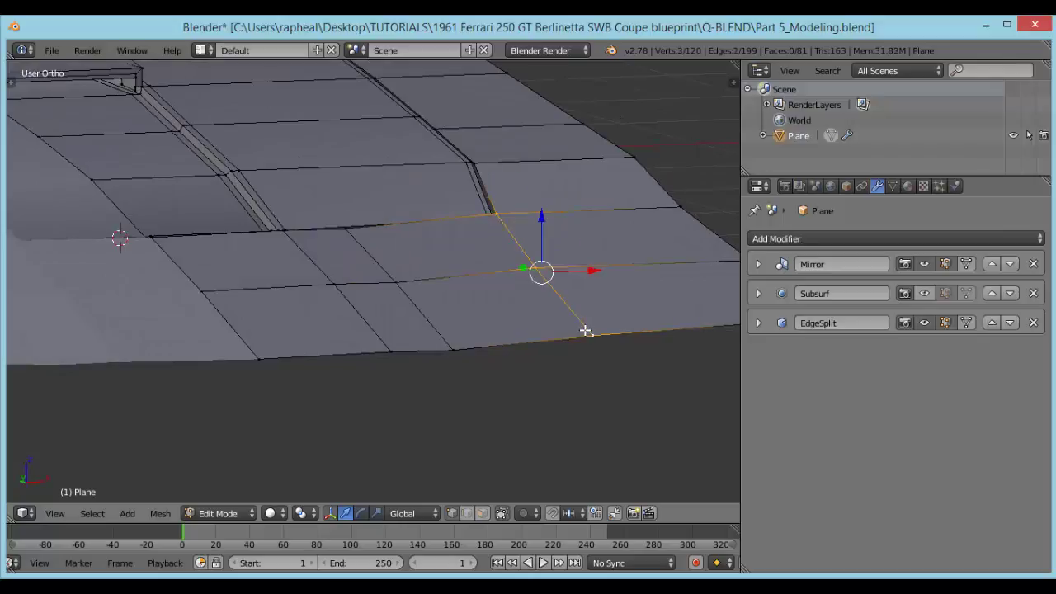
key(KP_3)
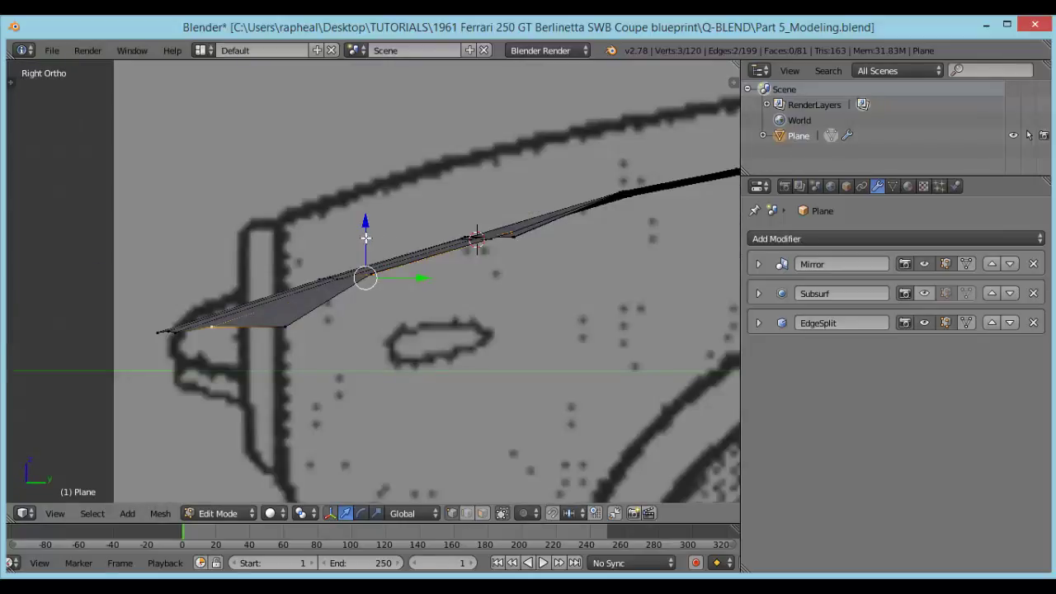
key(z)
drag(365, 231, 366, 239)
key(Tab)
mouse_move(366, 239)
middle_down()
mouse_move(364, 278)
mouse_move(405, 276)
mouse_move(486, 333)
mouse_move(580, 313)
mouse_move(487, 294)
middle_up()
key(z)
key(Tab)
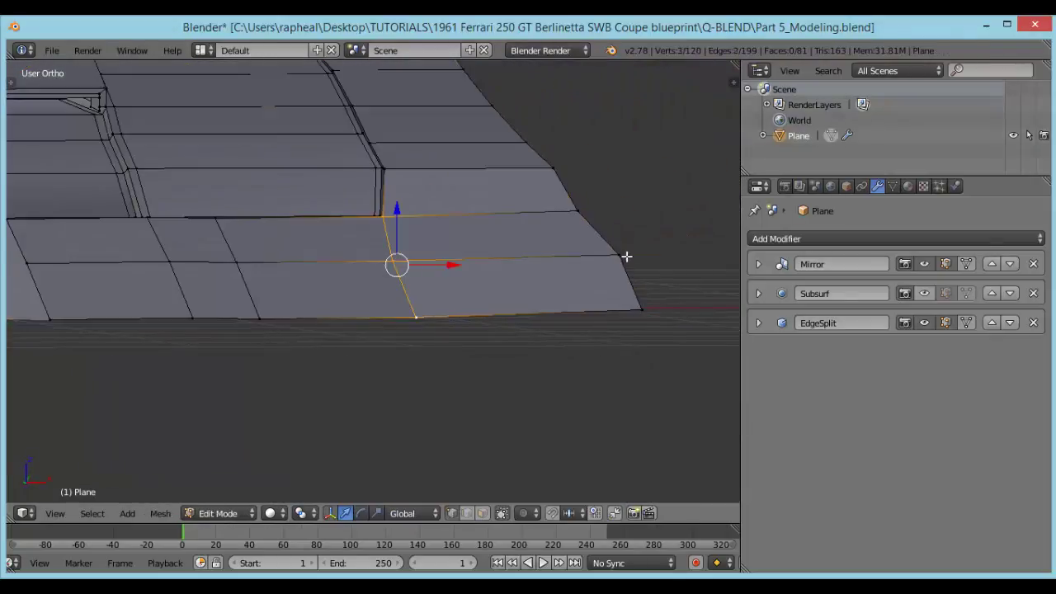
Lower the nose panel's outer side vertex in the middle row along Z in the right side view.
right_click(623, 254)
key(KP_3)
drag(391, 211, 400, 223)
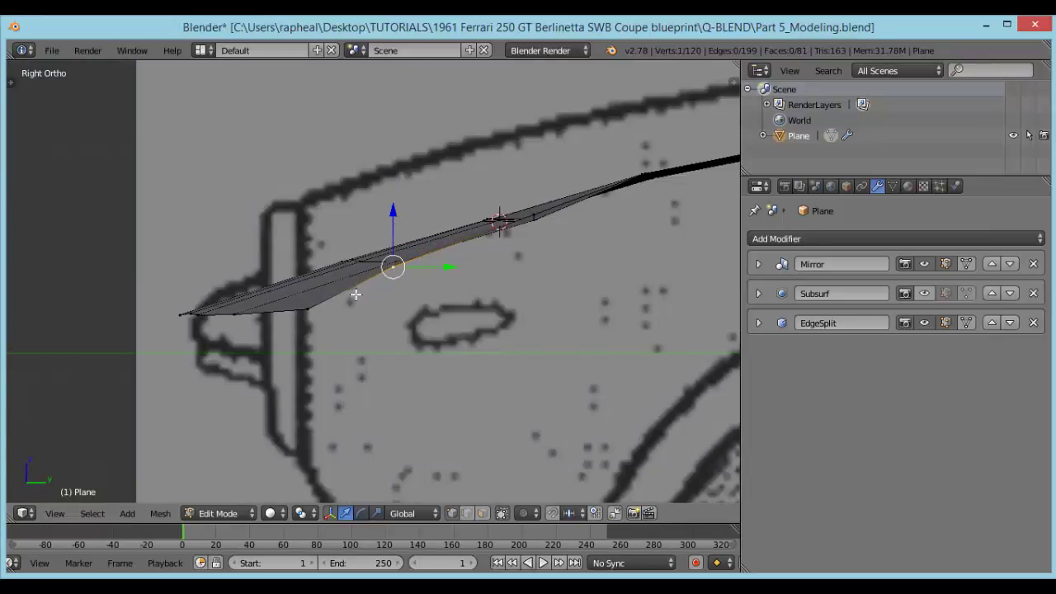
Cut a new edge loop across the front row of the nose panel and raise it slightly along Z.
shift+middle_drag(290, 334, 325, 276)
scroll(214, 257, up, 4)
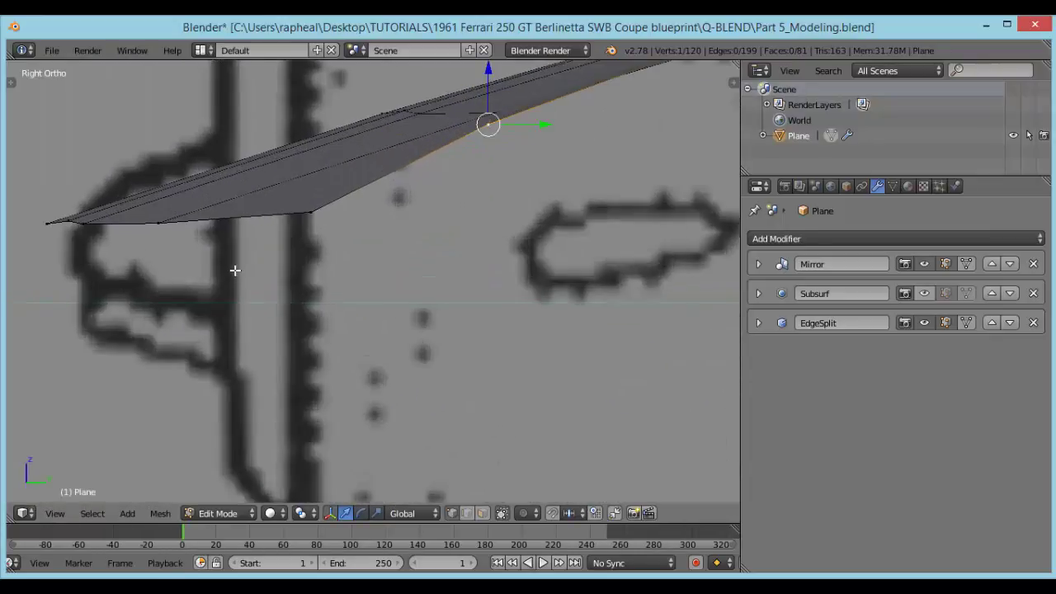
shift+middle_drag(252, 242, 265, 270)
key(ctrl+r)
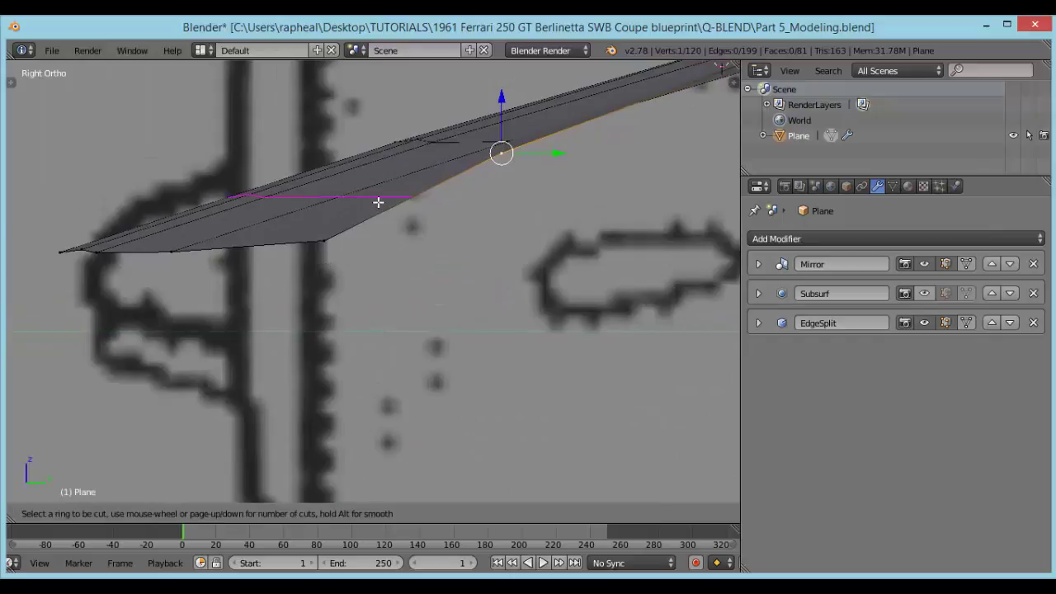
click(377, 203)
click(377, 204)
drag(300, 141, 295, 133)
Select the nose panel's front boundary edge loop and lower it slightly along Z.
alt+right_click(64, 249)
alt+right_click(87, 252)
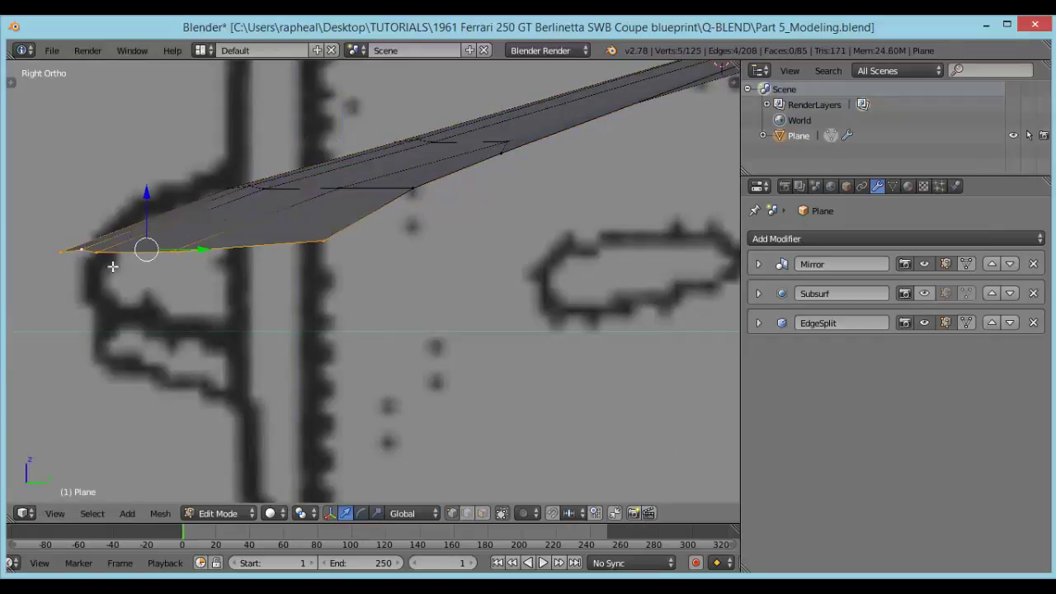
drag(146, 224, 153, 237)
Preview the body with the Subsurf modifier shown, examine the nose and bonnet curvature, and hide the subdivision again.
key(Tab)
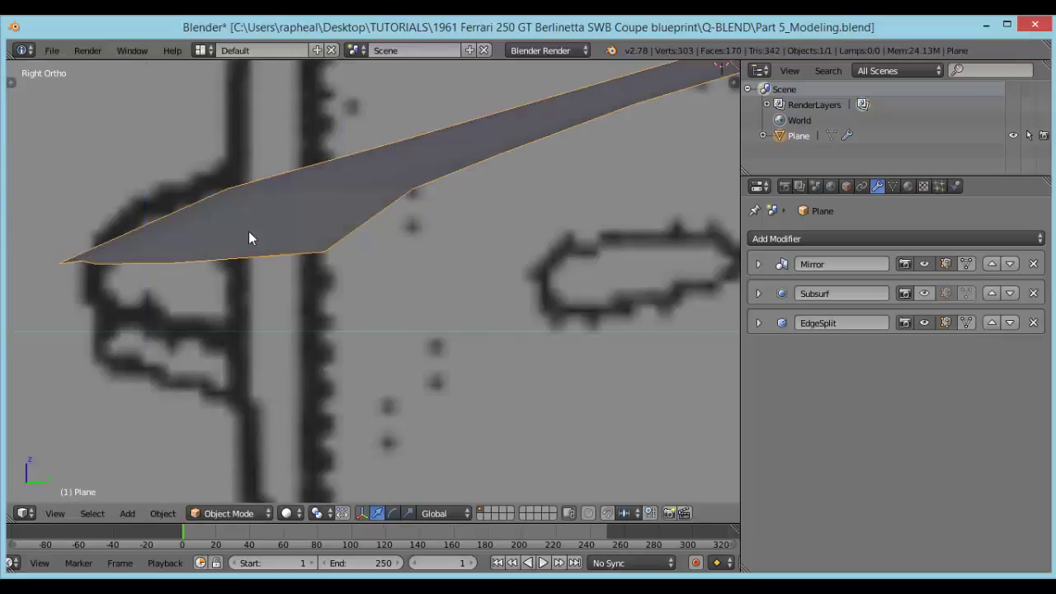
middle_drag(205, 246, 323, 260)
click(925, 293)
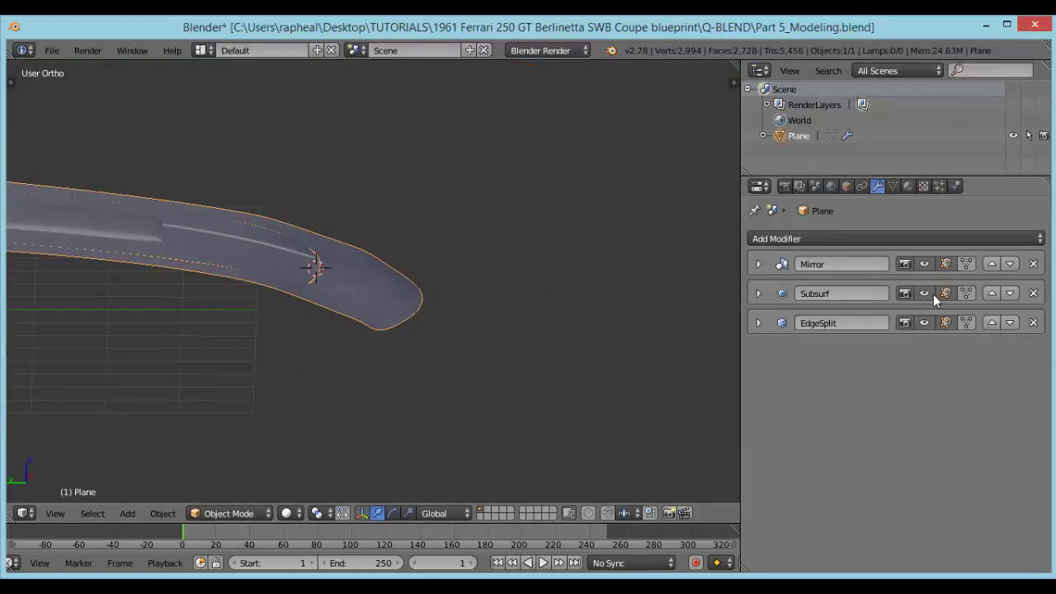
middle_drag(464, 205, 448, 229)
scroll(443, 235, down, 2)
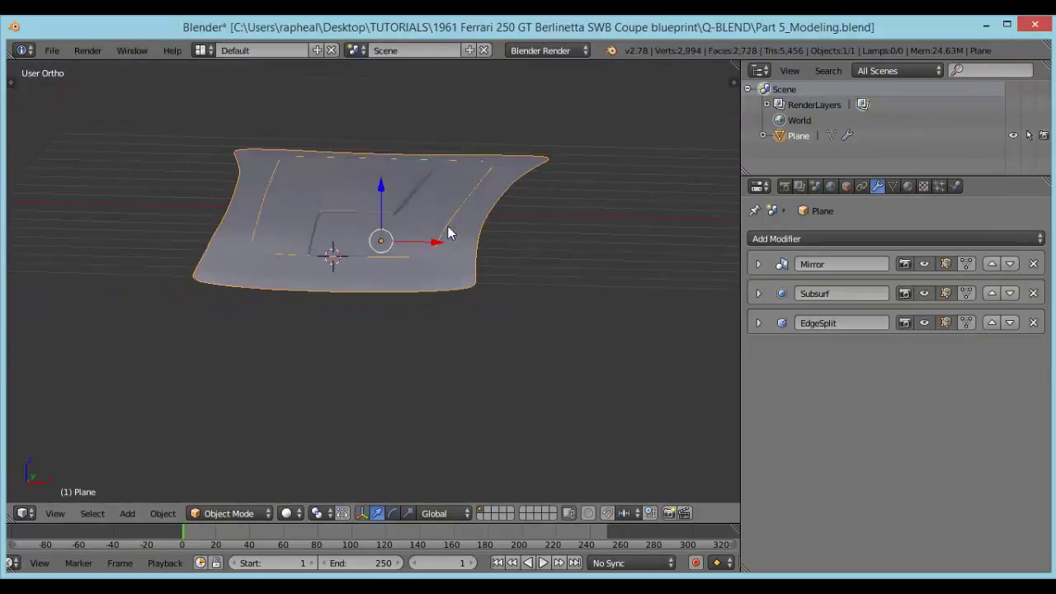
key(Tab)
key(Tab)
key(a)
middle_drag(436, 240, 411, 277)
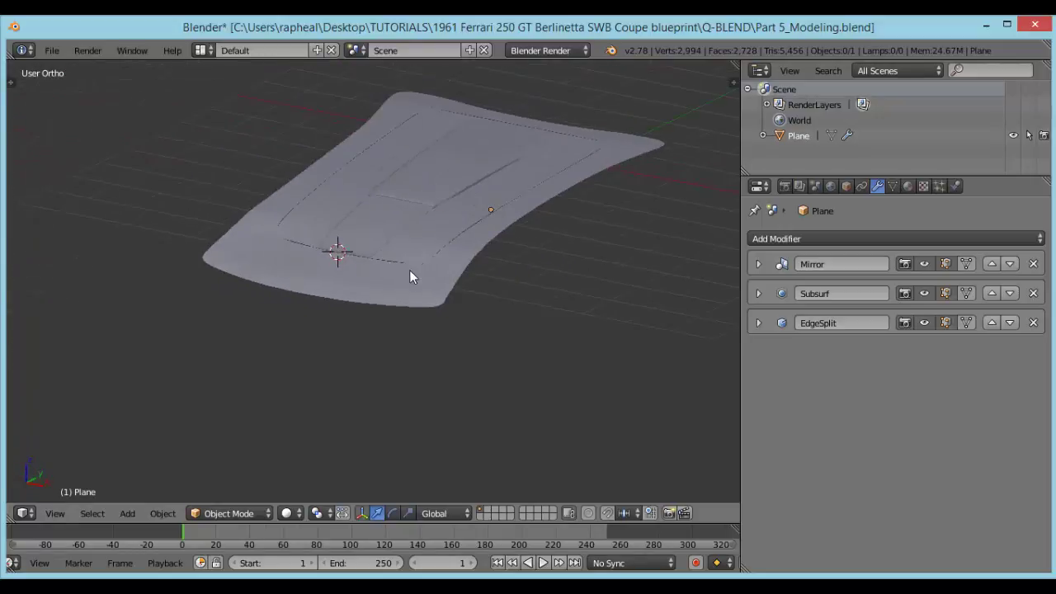
scroll(409, 269, up, 3)
key(Tab)
click(924, 294)
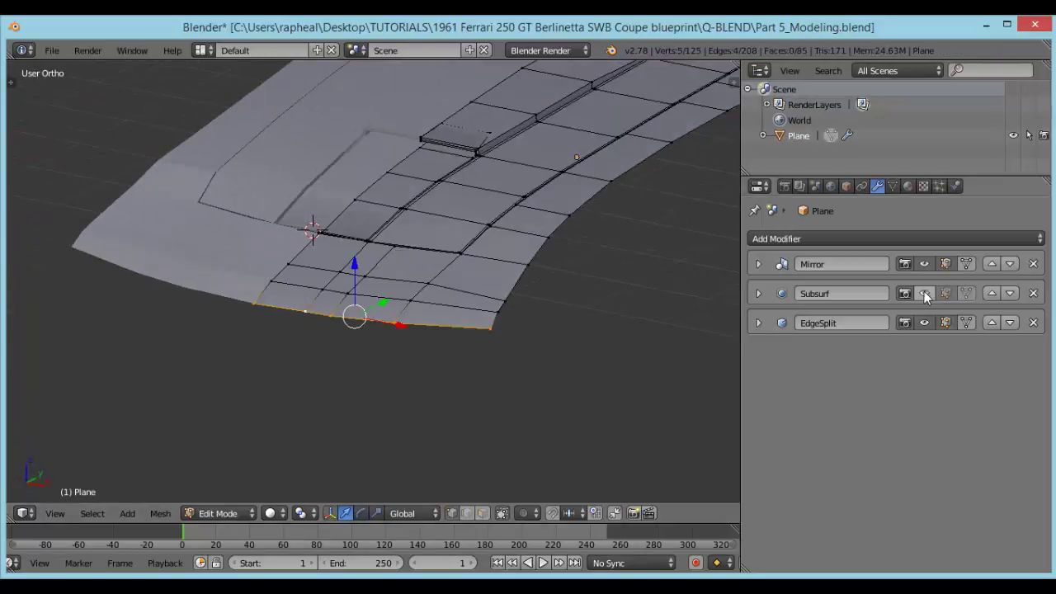
Move the added column's upper vertex and the bonnet's outer front corner vertex along Y to tighten the front bonnet gap.
scroll(416, 249, up, 5)
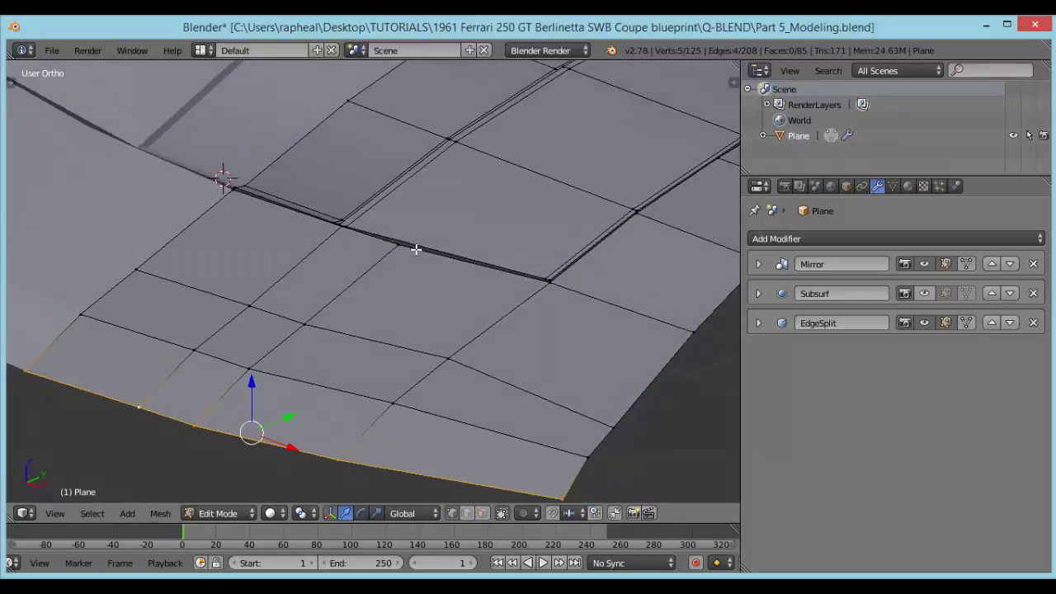
scroll(416, 249, up, 4)
right_click(350, 225)
key(g)
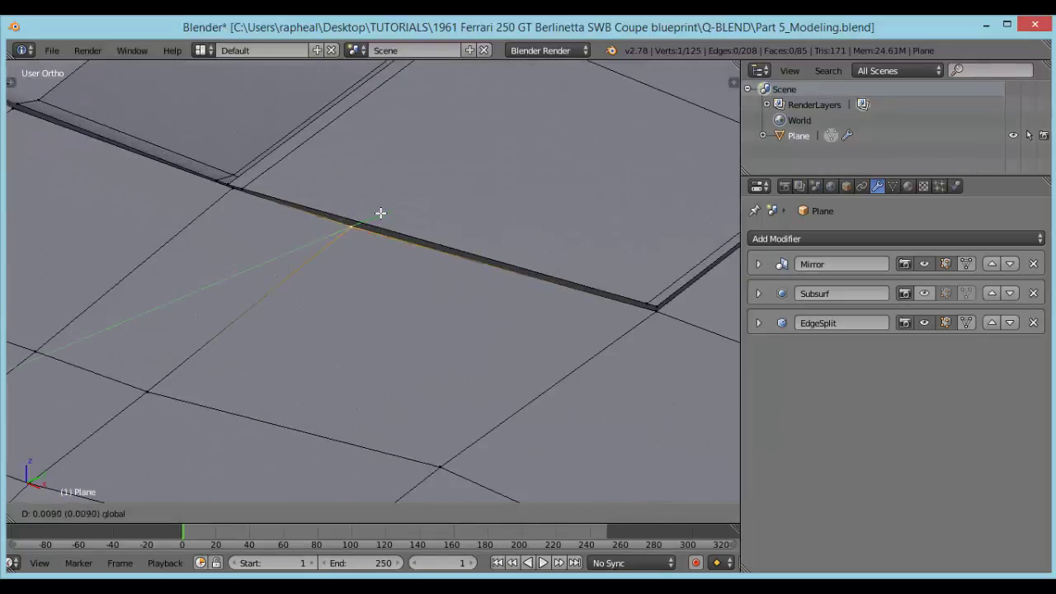
drag(381, 211, 383, 212)
middle_drag(385, 216, 308, 216)
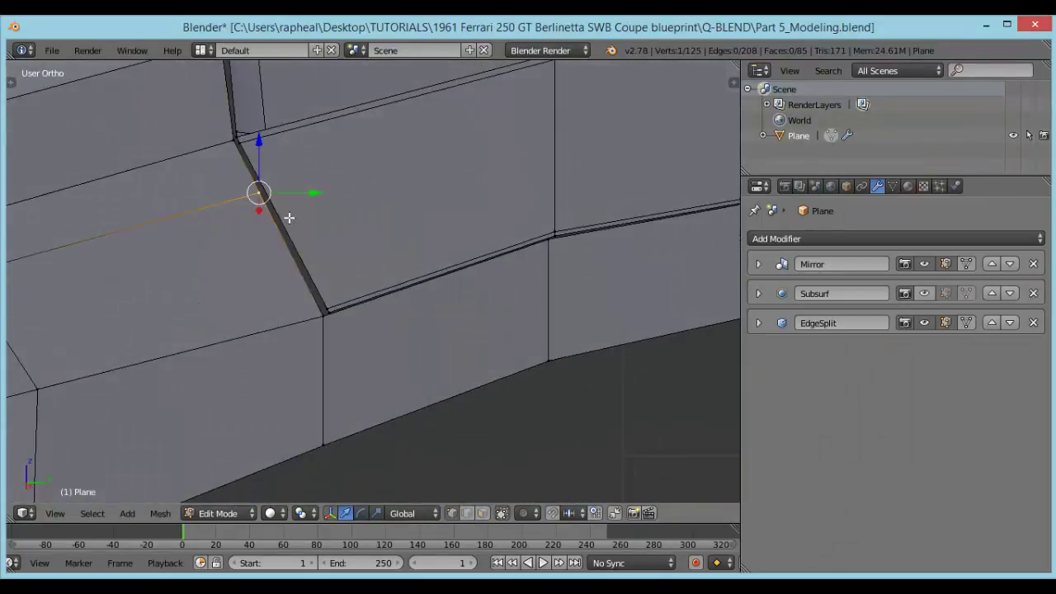
right_click(325, 313)
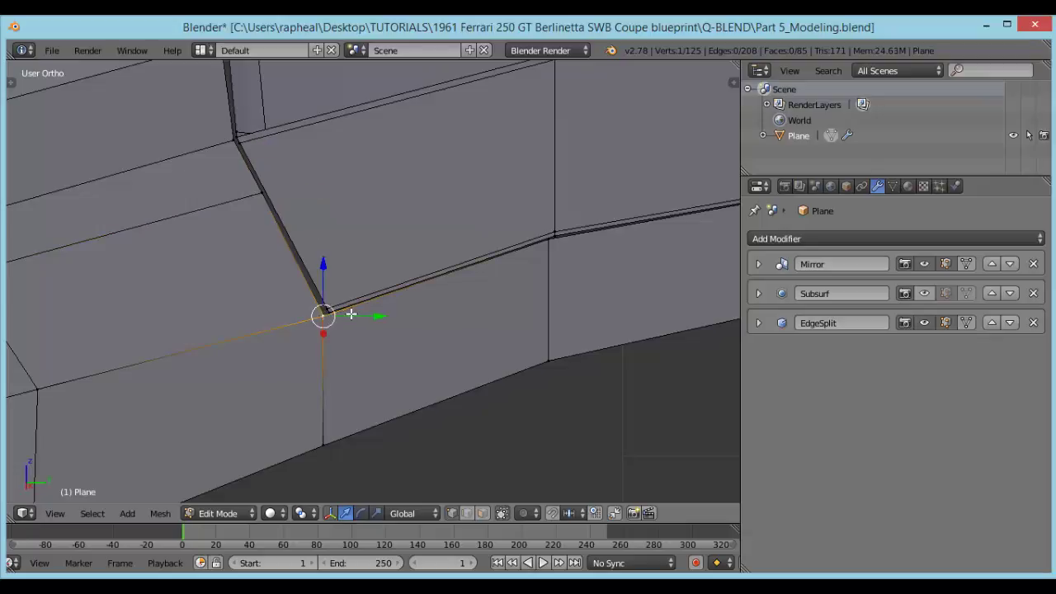
drag(351, 314, 355, 315)
Move the nose panel's upper centreline vertex along Y towards the bonnet's front edge.
scroll(331, 287, down, 3)
shift+middle_drag(207, 92, 249, 204)
scroll(307, 246, up, 2)
right_click(307, 245)
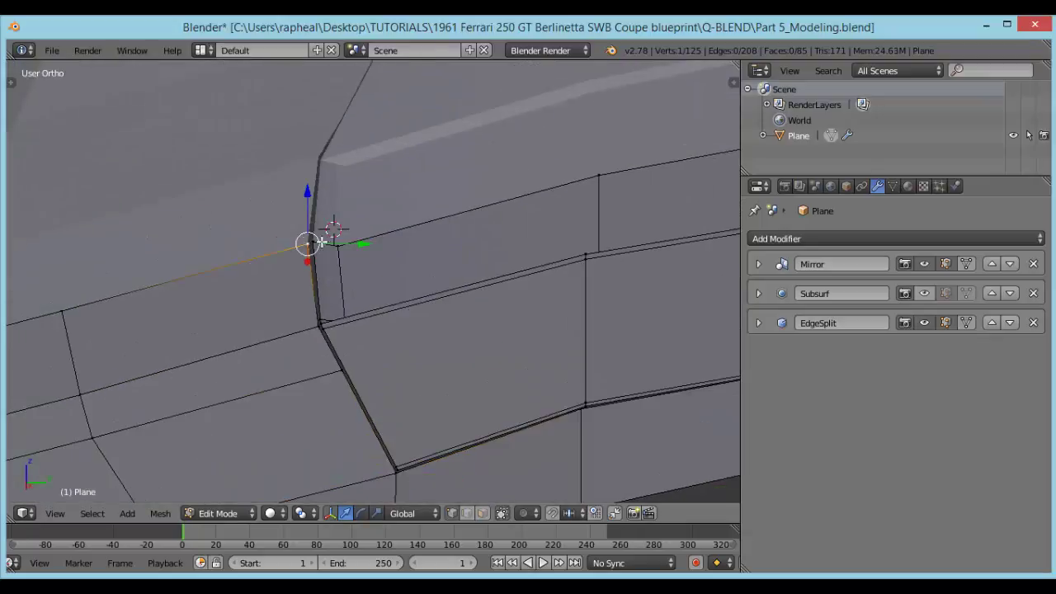
key(g)
key(y)
click(334, 239)
middle_drag(338, 238, 344, 216)
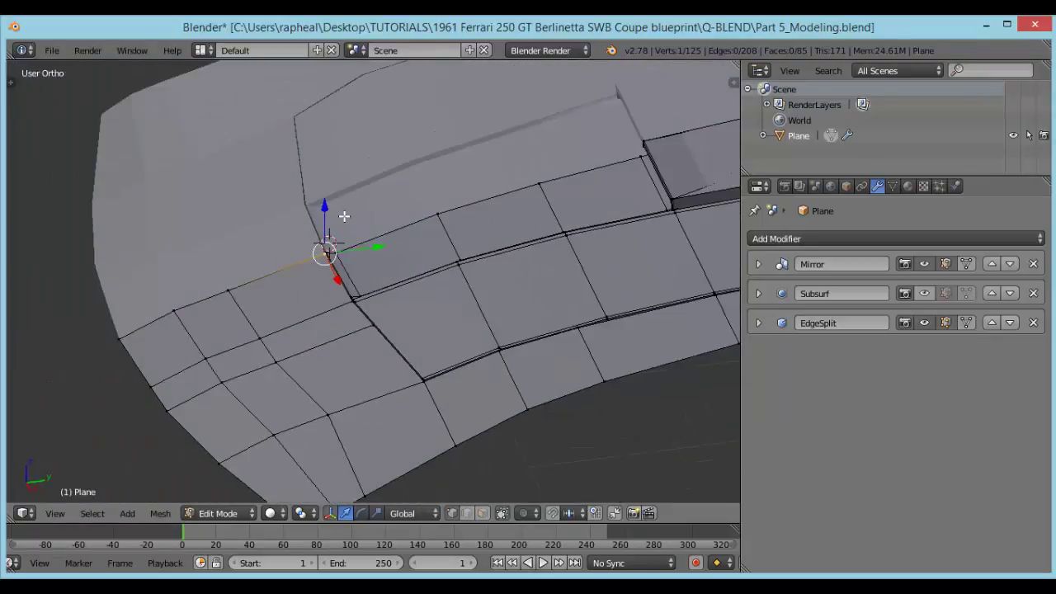
Fine-tune the upper centreline vertex and the added column's upper vertex along Y to even out the front bonnet gap.
scroll(379, 313, up, 5)
right_click(374, 388)
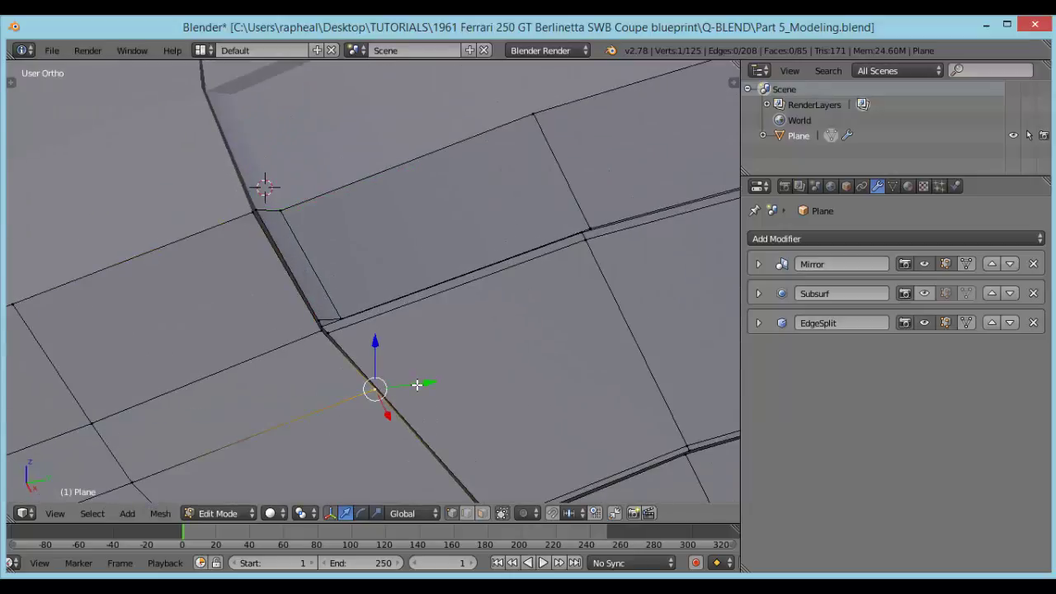
middle_drag(314, 244, 293, 237)
right_click(288, 210)
key(g)
key(y)
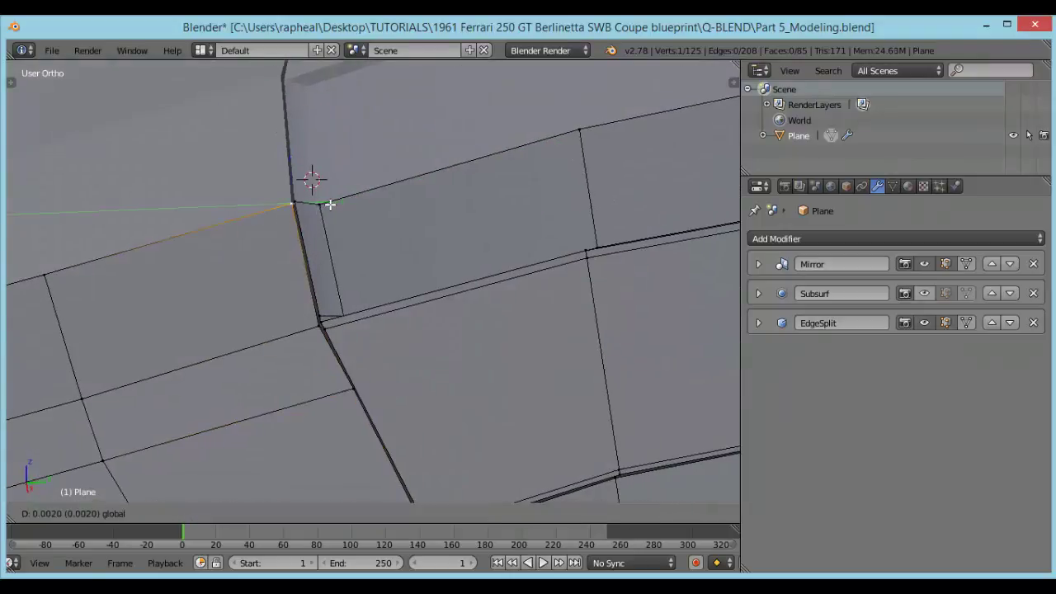
click(330, 206)
scroll(341, 288, down, 3)
scroll(341, 289, down, 2)
mouse_move(340, 289)
shift+middle_down()
mouse_move(296, 213)
mouse_move(387, 339)
mouse_move(325, 280)
shift+middle_up()
drag(370, 267, 373, 269)
scroll(373, 299, down, 4)
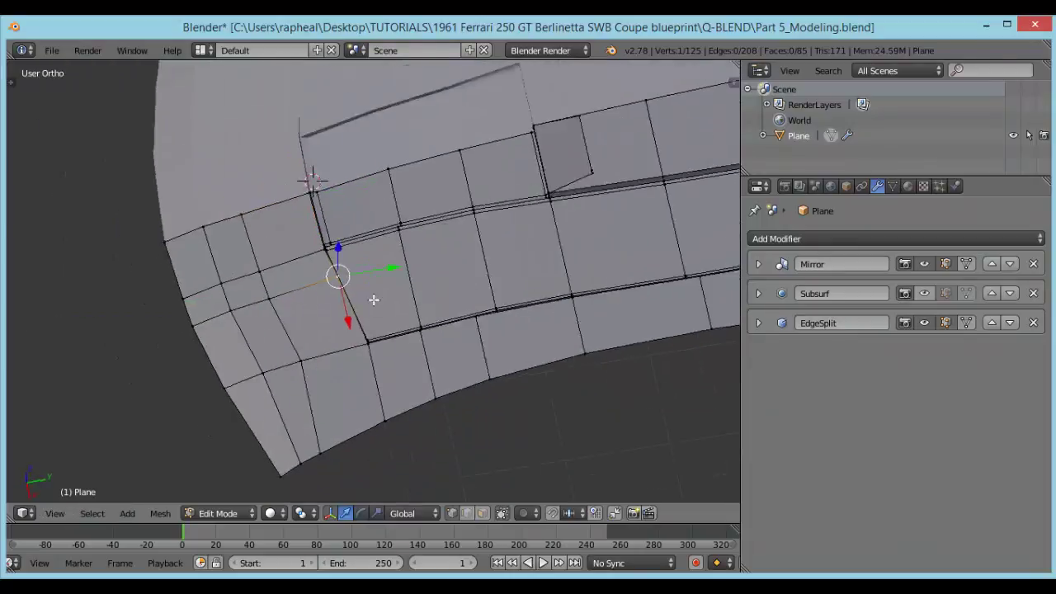
Adjust the side panel's corner vertex and the next vertex behind it along X to even the bonnet's side gap.
shift+middle_drag(375, 328, 360, 283)
scroll(363, 282, up, 5)
drag(340, 155, 339, 157)
scroll(377, 240, up, 5)
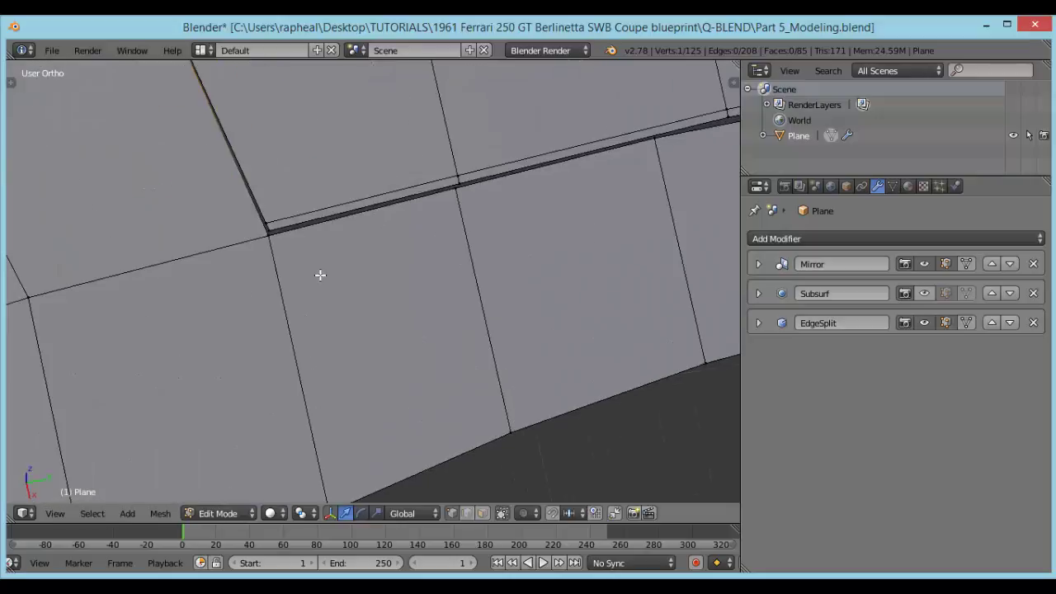
drag(282, 280, 284, 276)
right_click(445, 193)
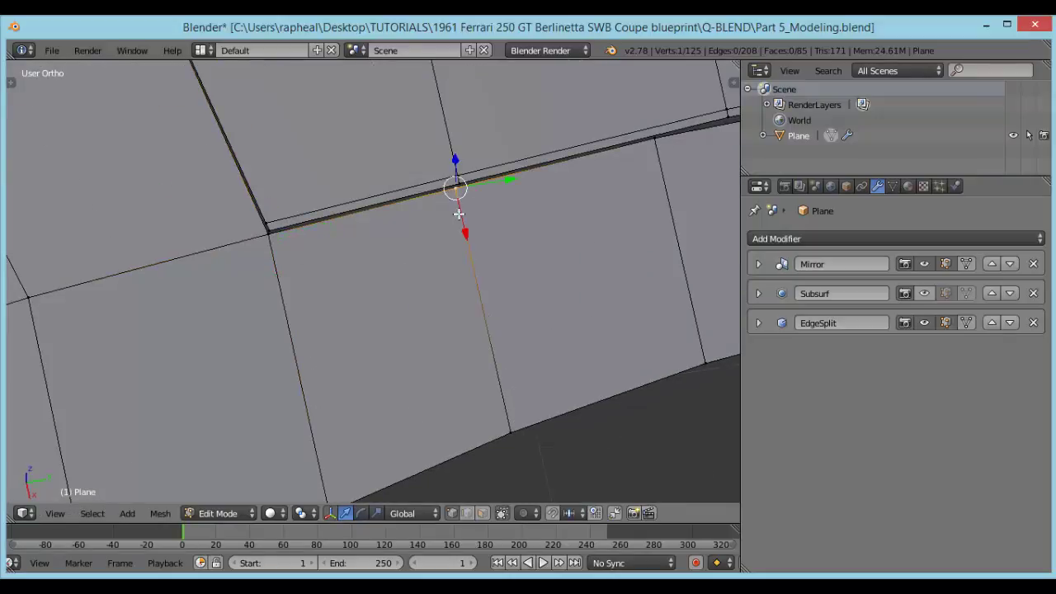
drag(458, 214, 455, 215)
Select the nose edge loop nearest the bonnet's front edge, raise it slightly along Z and check the shading in Object Mode.
scroll(454, 215, down, 4)
middle_drag(331, 252, 396, 258)
scroll(361, 232, down, 6)
scroll(361, 234, down, 1)
key(a)
scroll(373, 259, up, 6)
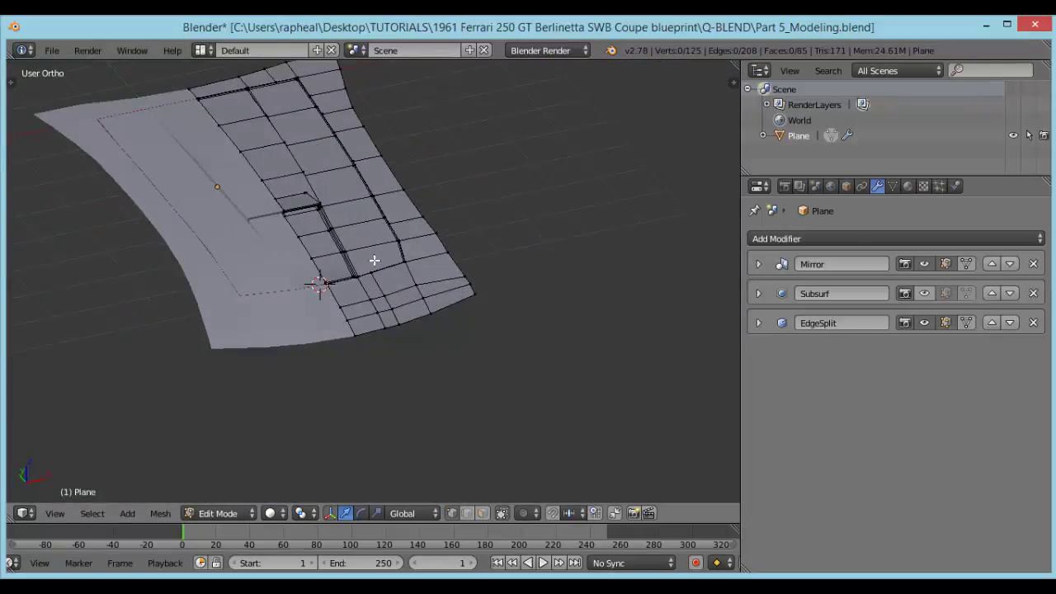
shift+middle_drag(303, 288, 528, 252)
scroll(481, 259, up, 5)
middle_drag(547, 211, 521, 216)
alt+right_click(523, 198)
drag(523, 154, 523, 151)
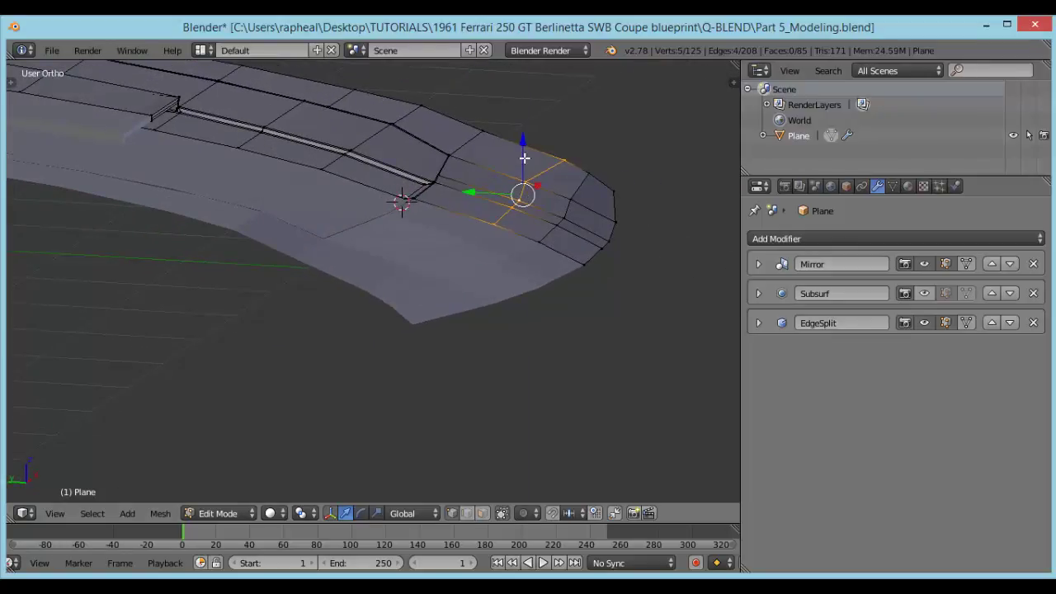
key(Tab)
middle_drag(536, 200, 599, 231)
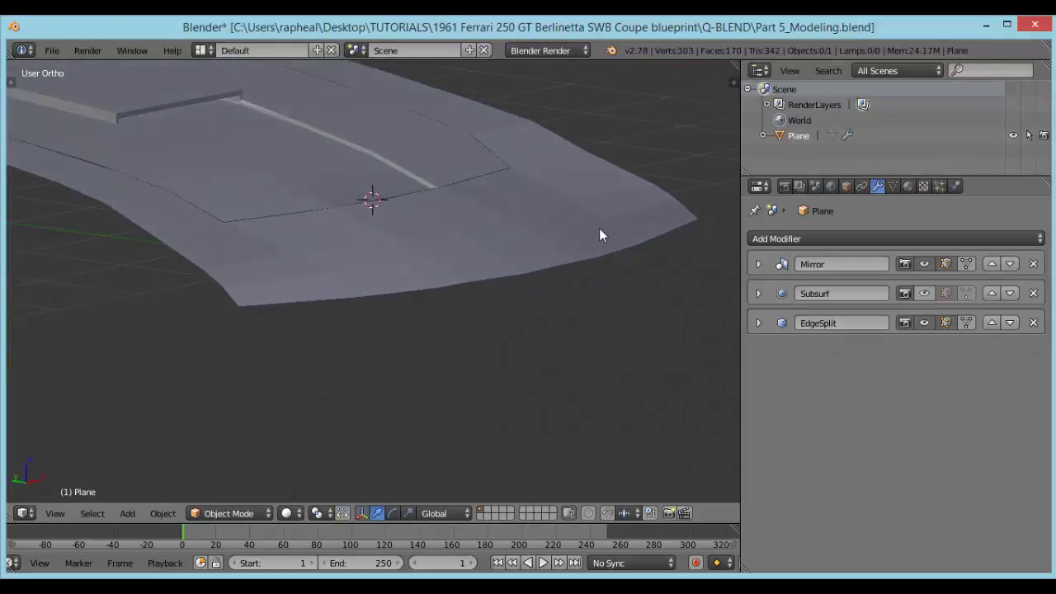
Shift that loop's outer side vertex rearward along the panel's side edge in the right side view and check the resulting curvature.
key(Tab)
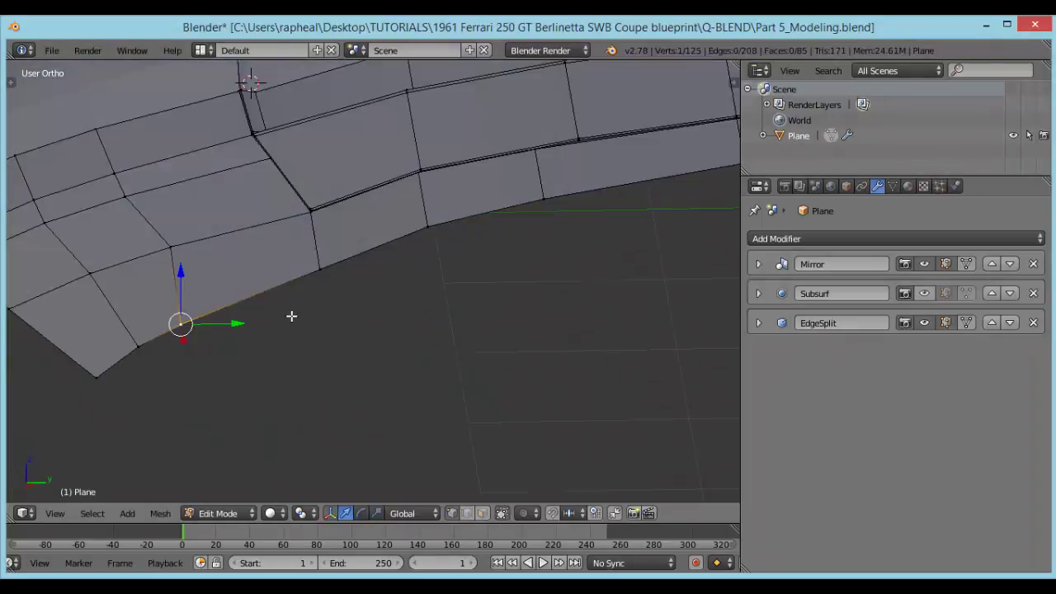
key(KP_3)
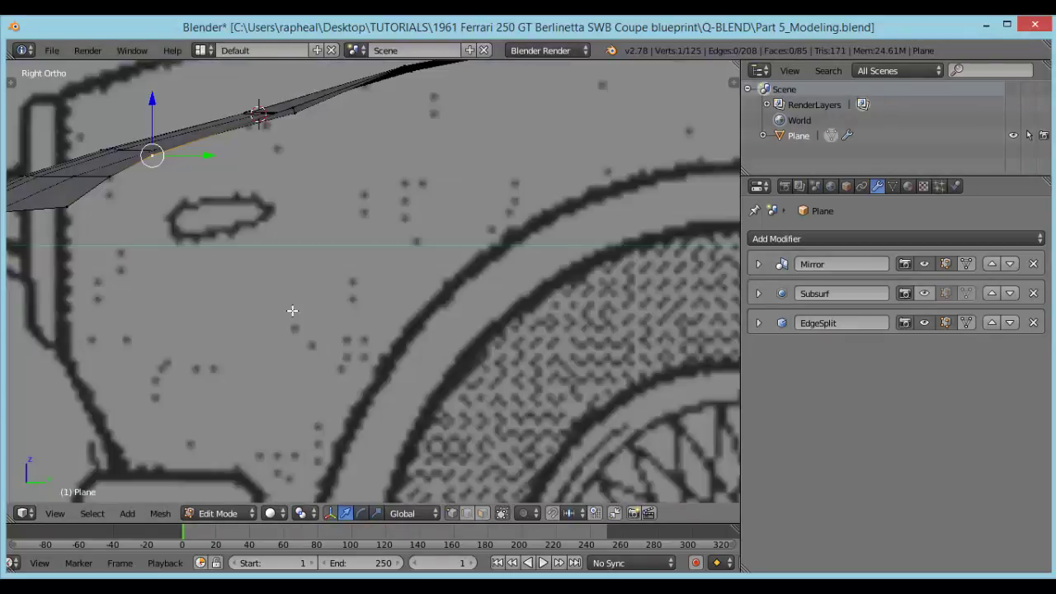
shift+middle_drag(180, 206, 192, 240)
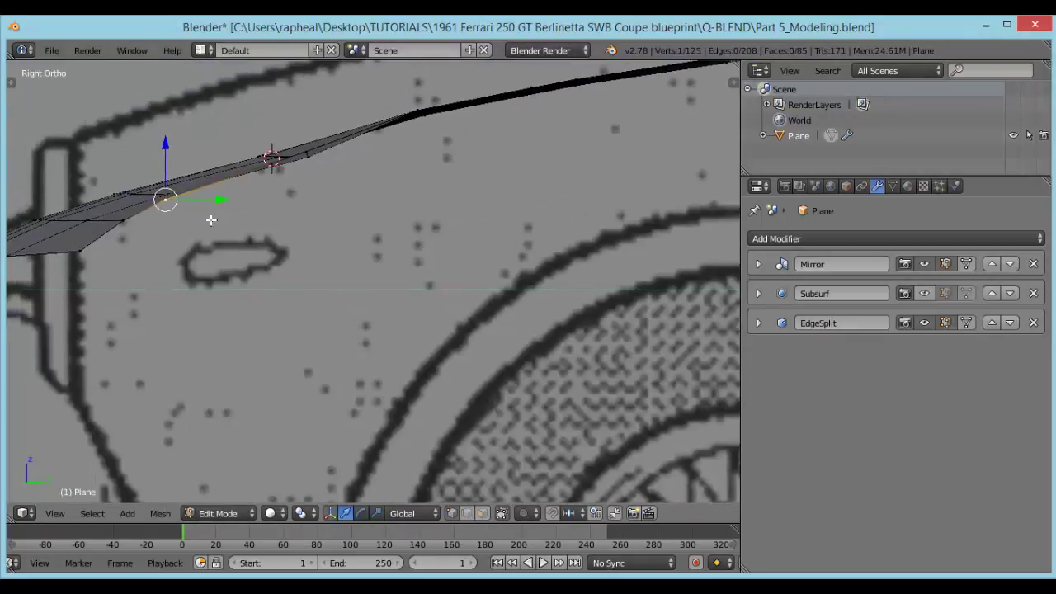
key(e)
click(242, 217)
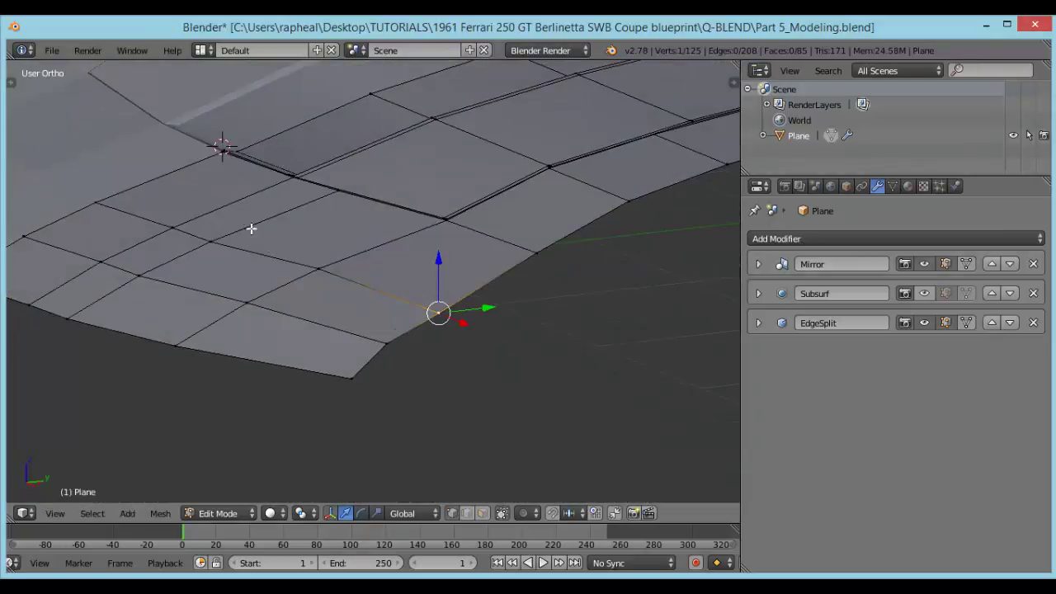
key(KP_3)
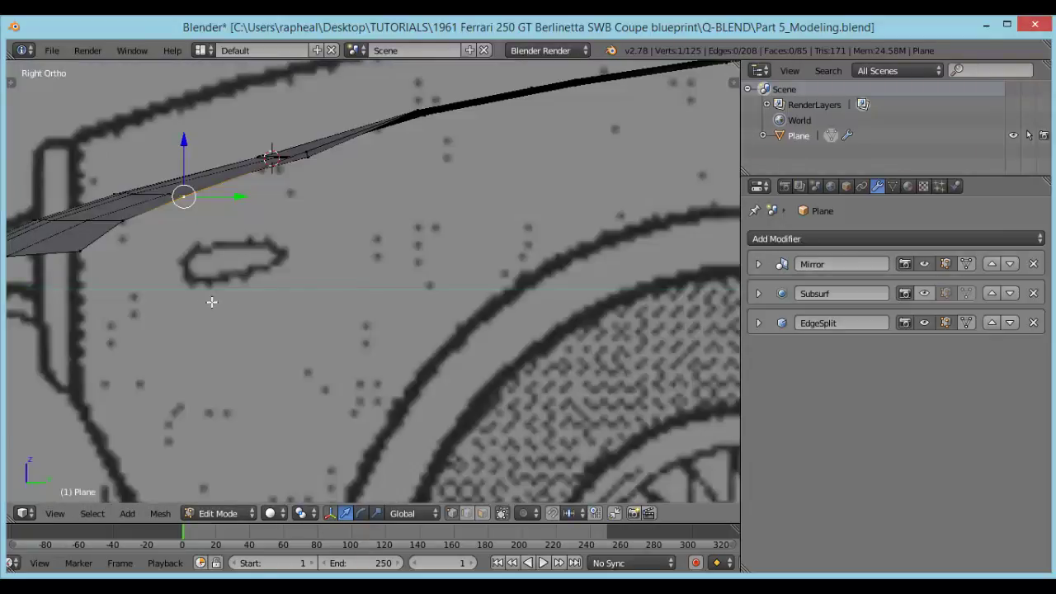
key(g)
click(242, 298)
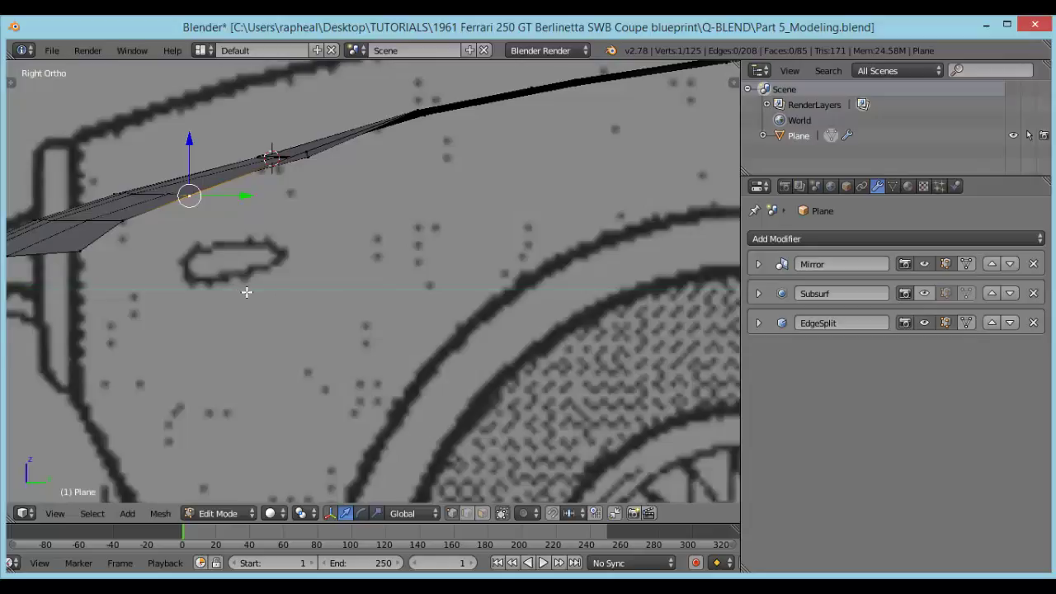
key(g)
click(247, 290)
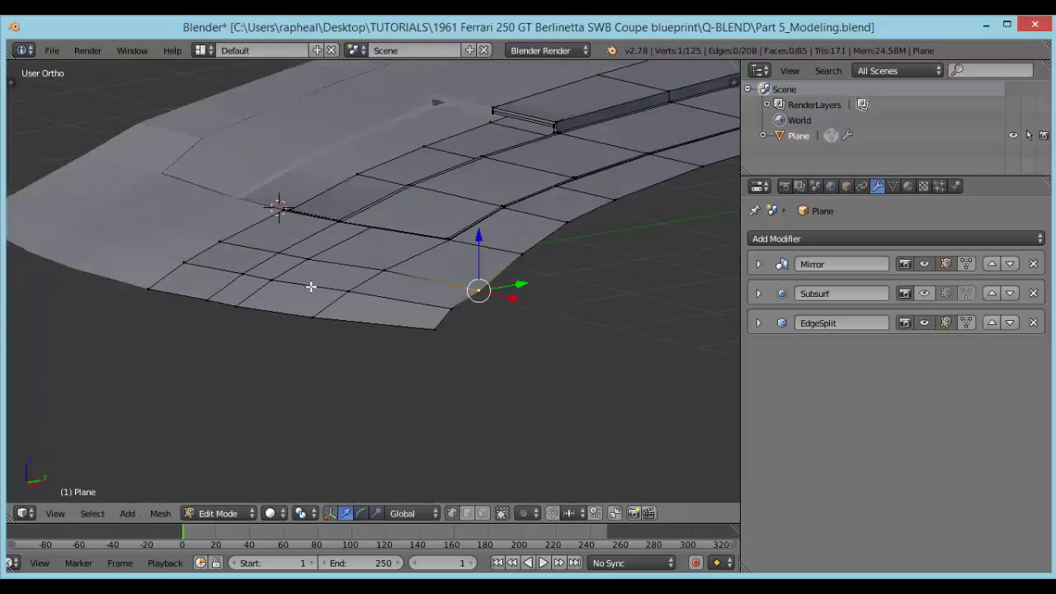
key(Tab)
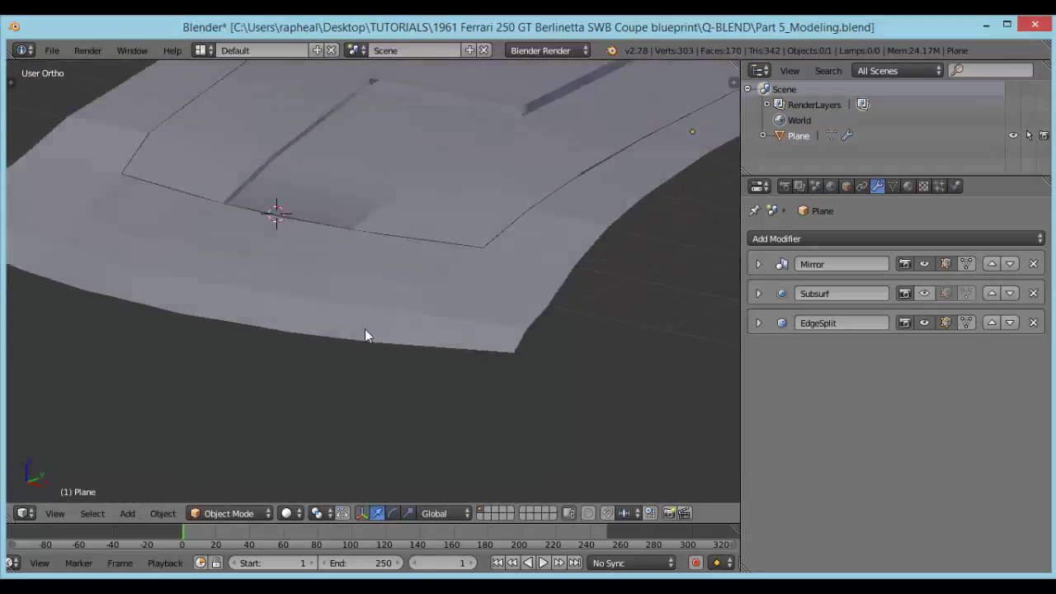
middle_drag(365, 330, 571, 298)
key(Tab)
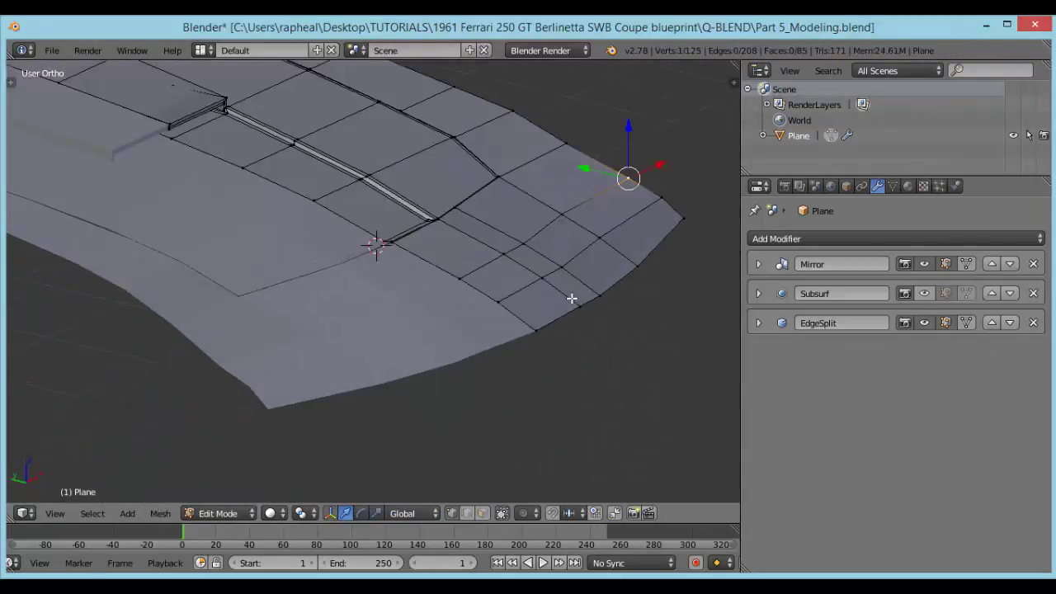
Enable the Subsurf modifier's viewport display and inspect the smoothed nose panel in Object Mode from several angles.
key(KP_3)
scroll(273, 245, up, 2)
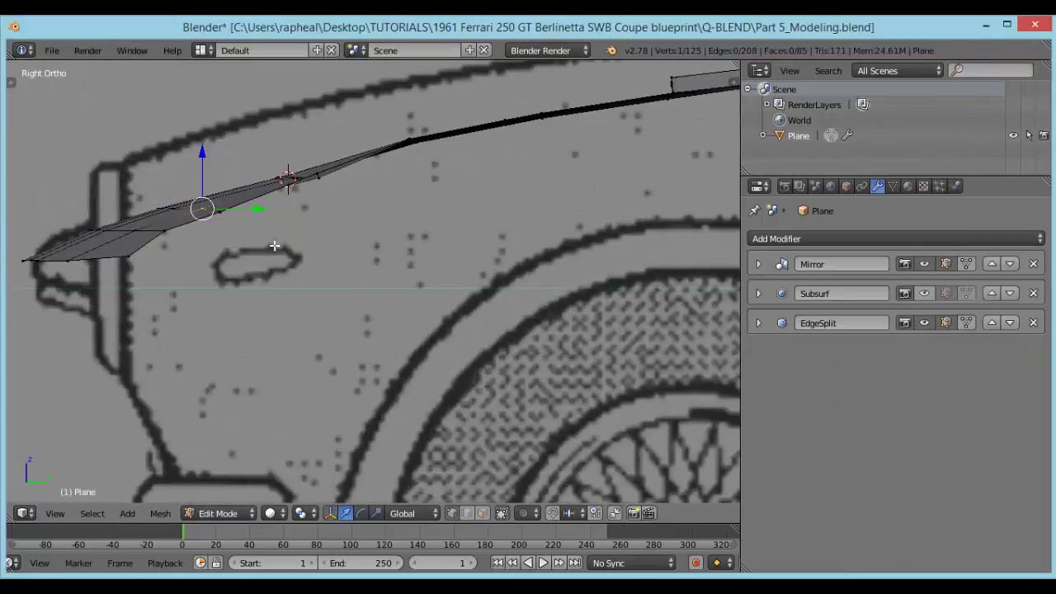
shift+middle_drag(232, 245, 347, 246)
click(350, 234)
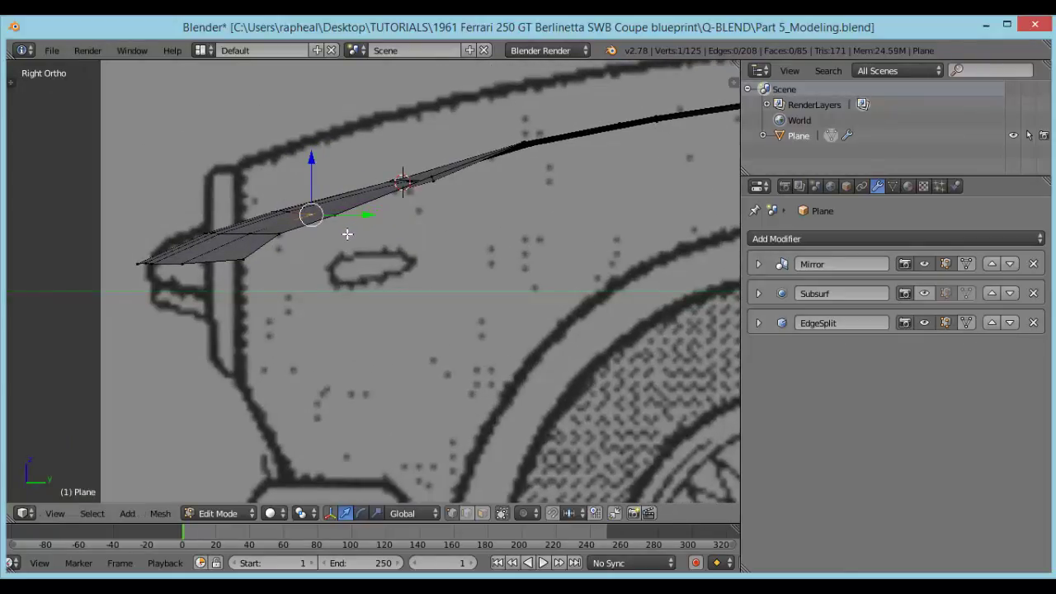
key(Tab)
middle_drag(347, 234, 579, 249)
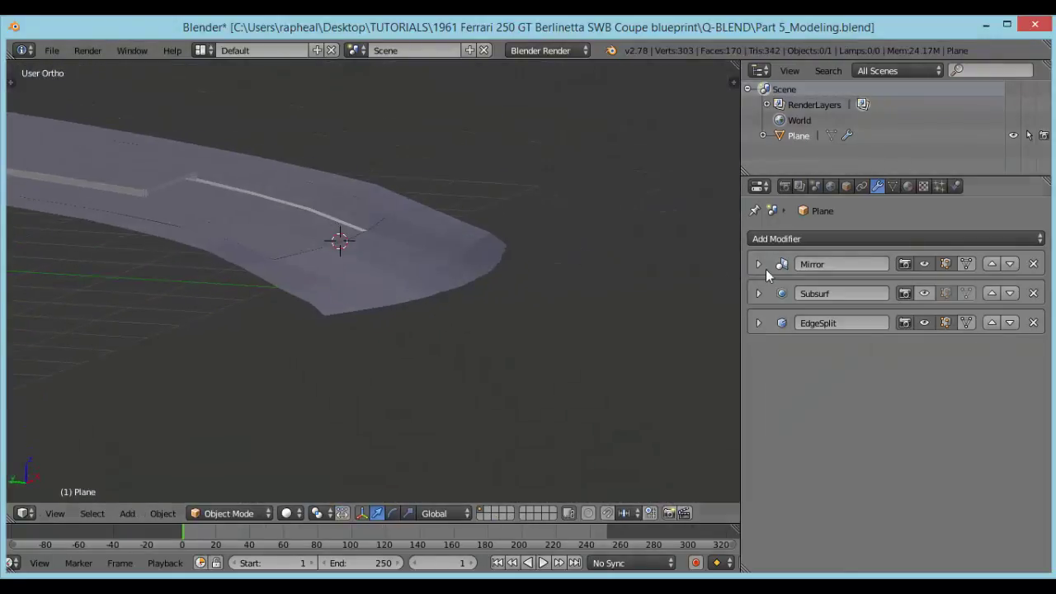
click(925, 294)
middle_drag(546, 282, 438, 264)
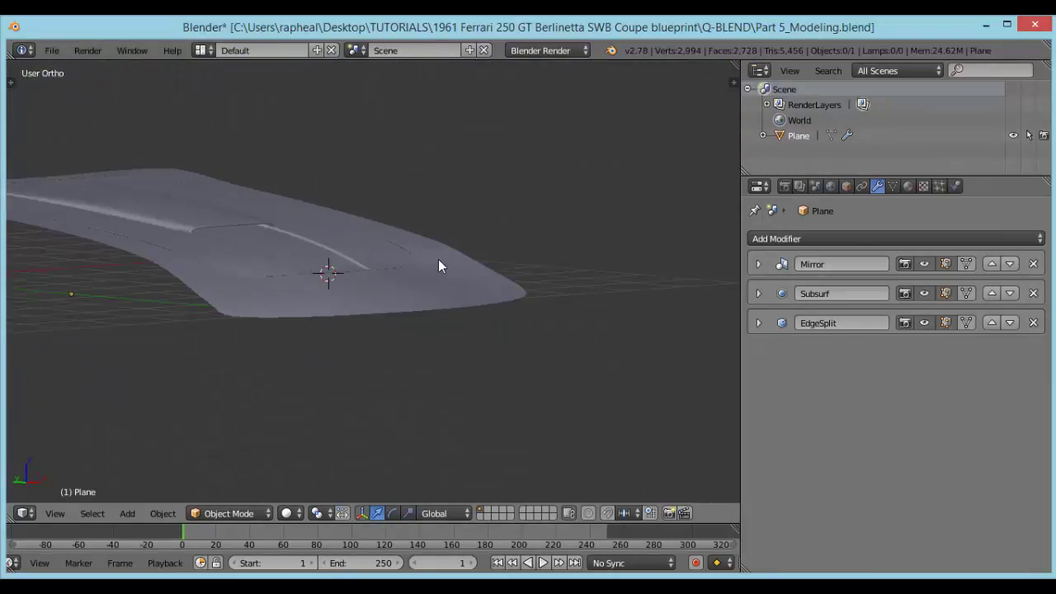
In the wireframe front view, lower the front-edge vertex above the grille light and its inner neighbour along Z onto the grille's upper outline.
key(KP_1)
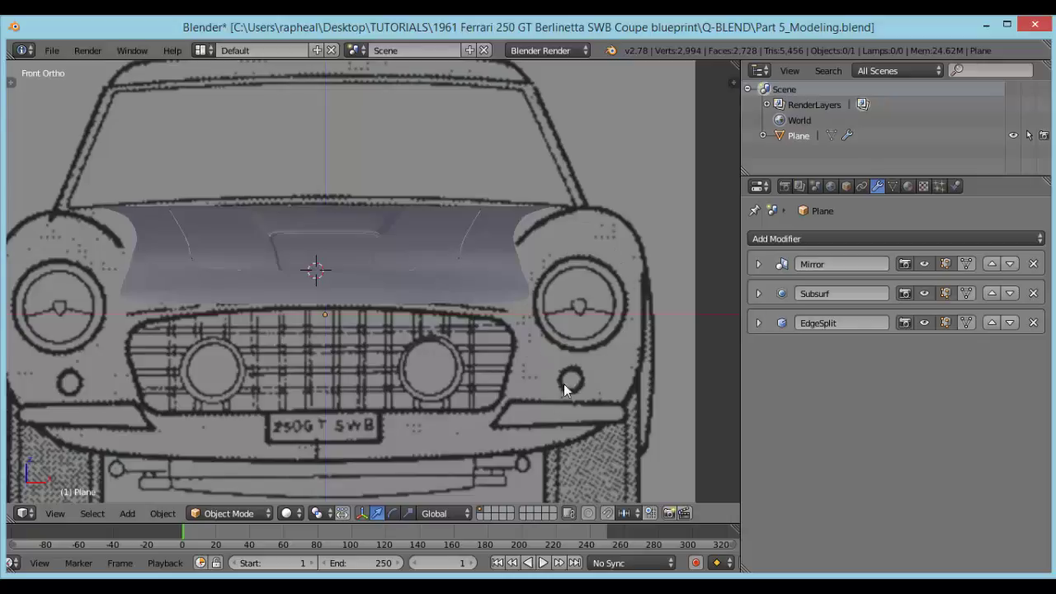
shift+middle_drag(145, 353, 202, 270)
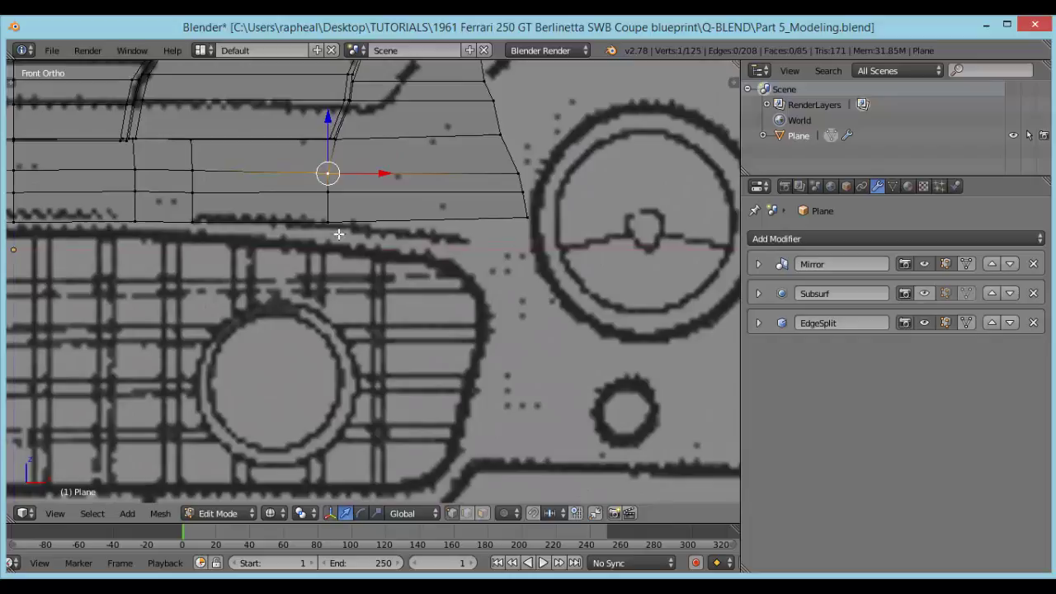
right_click(327, 223)
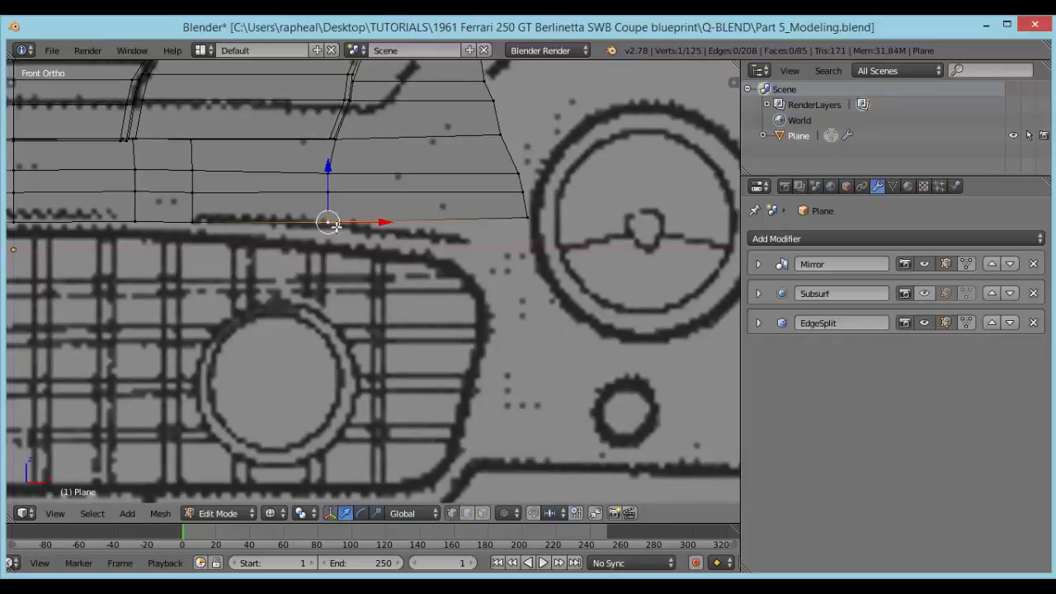
scroll(338, 196, up, 2)
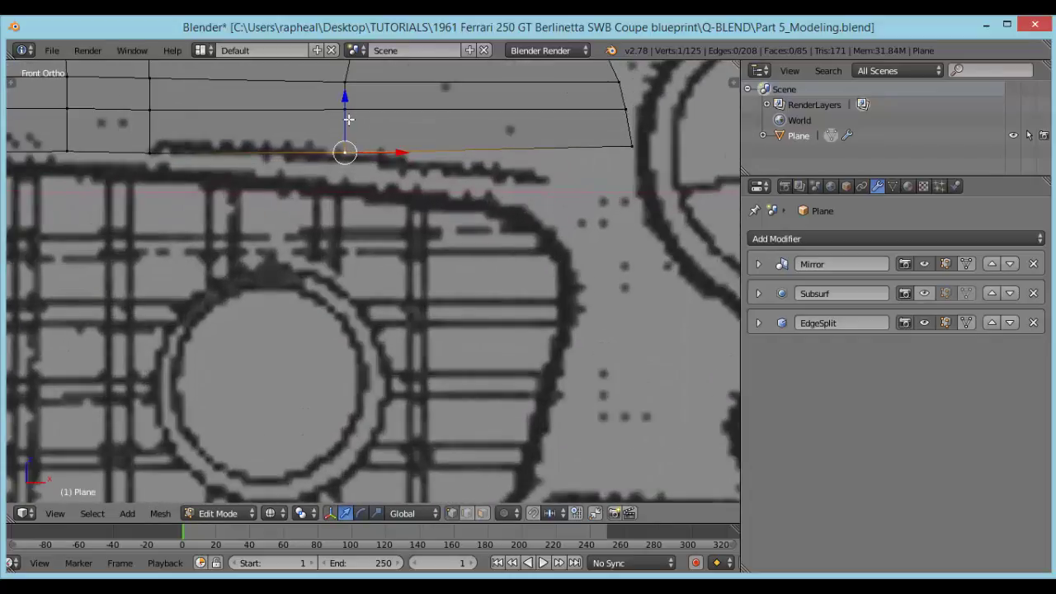
key(g)
key(z)
click(346, 148)
shift+middle_drag(229, 192, 392, 168)
right_click(313, 125)
key(g)
key(z)
click(317, 116)
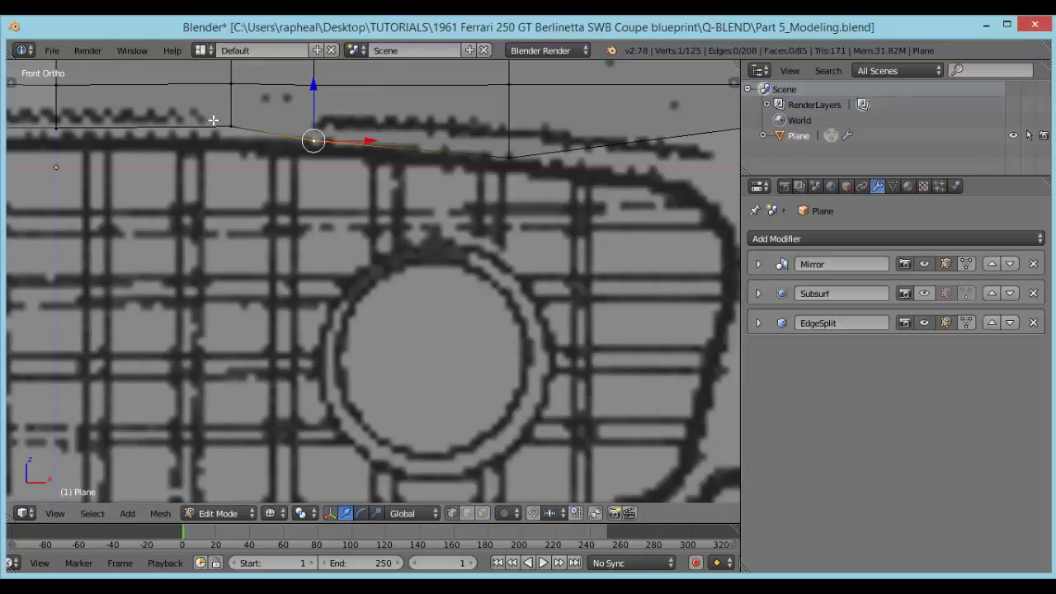
Lower the next inner front-edge vertex and the centreline vertex along Z to follow the grille's upper outline.
right_click(232, 123)
drag(234, 107, 232, 123)
shift+middle_drag(49, 136, 143, 138)
right_click(138, 131)
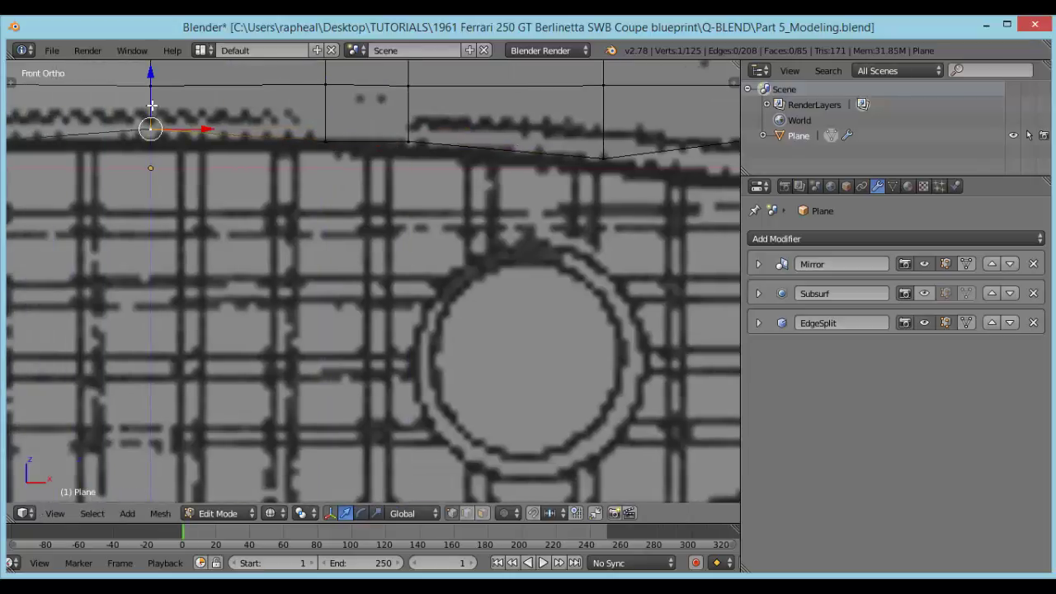
drag(152, 106, 152, 119)
click(154, 121)
scroll(155, 122, down, 6)
shift+middle_drag(293, 254, 293, 232)
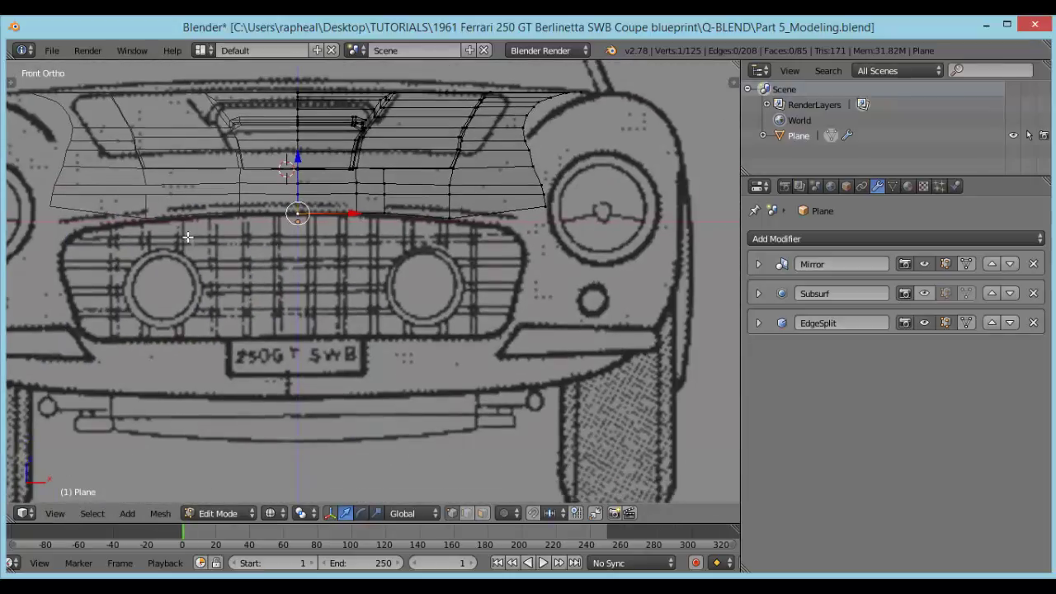
Fine-tune the height of the front-edge vertex above the grille light along Z against the grille outline.
scroll(325, 257, up, 4)
right_click(514, 147)
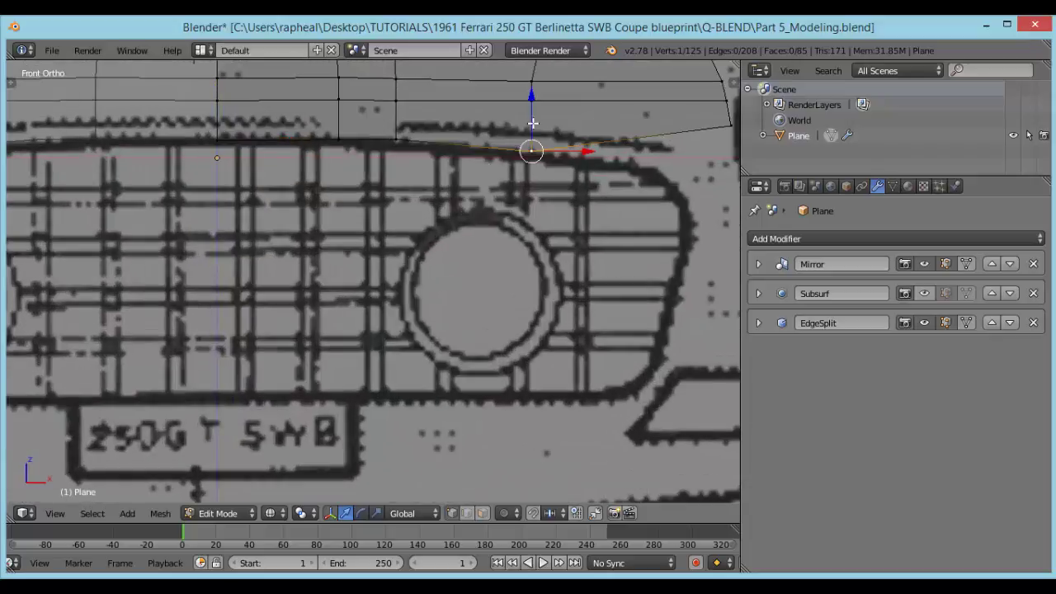
drag(534, 121, 537, 124)
shift+middle_drag(584, 222, 363, 243)
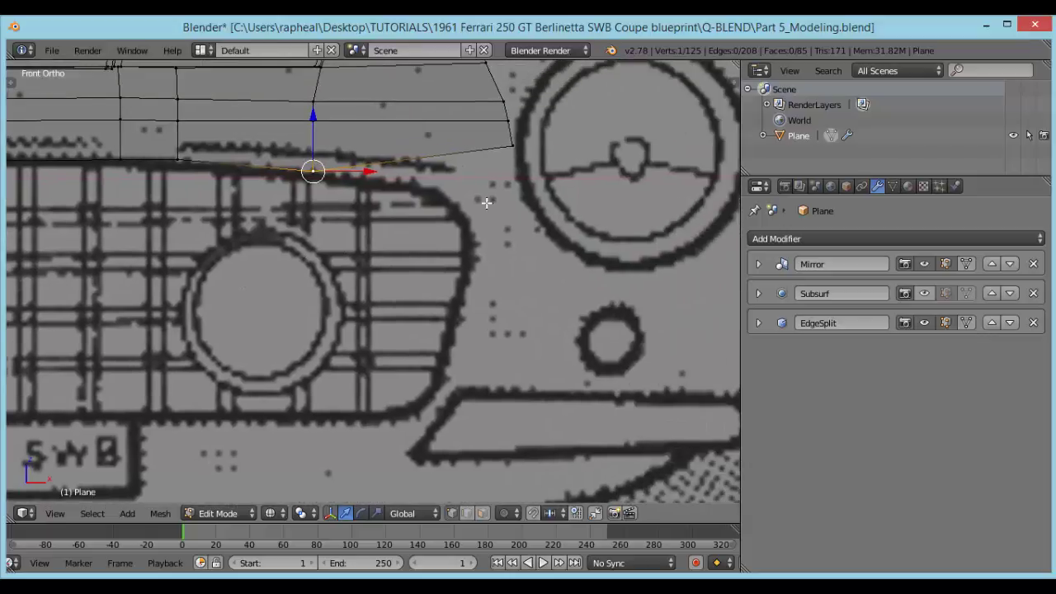
Move the nose panel's outer corner vertex down and the vertex above it outward to meet the headlight's outer ring.
scroll(486, 203, up, 2)
shift+middle_drag(519, 144, 372, 202)
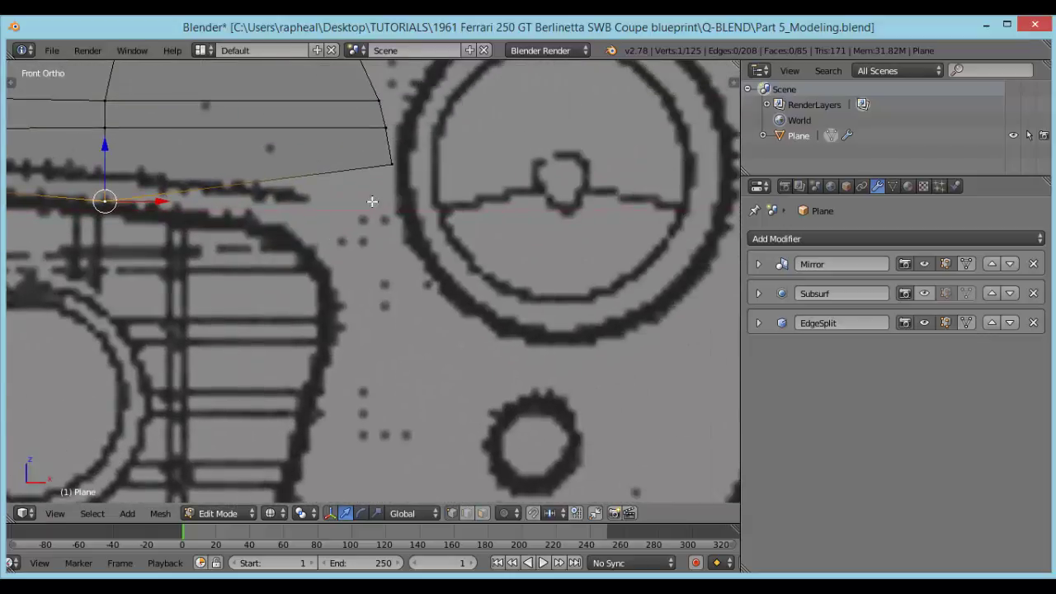
right_click(399, 168)
key(g)
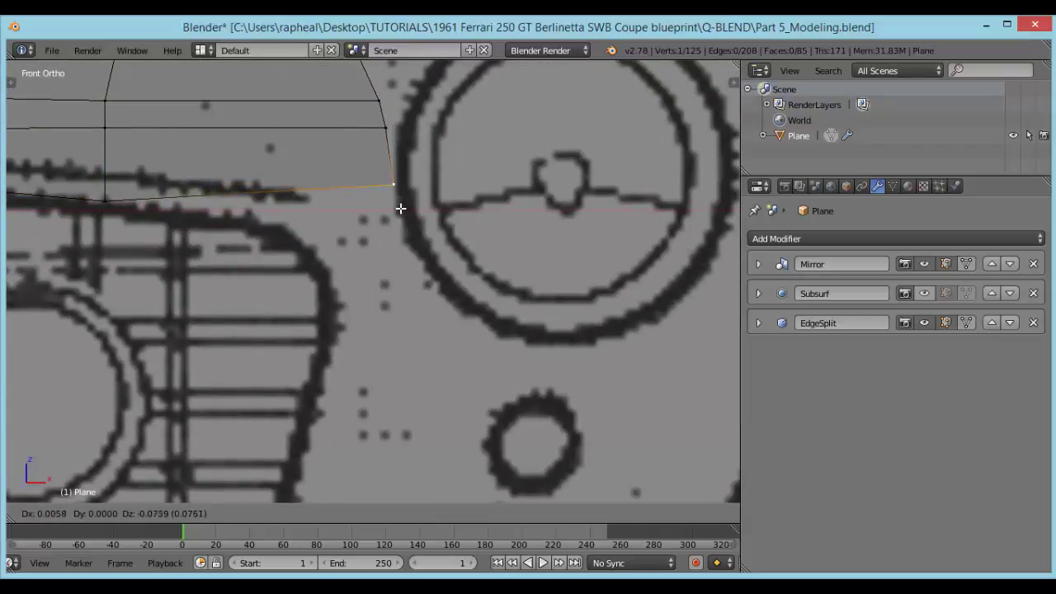
click(403, 206)
key(g)
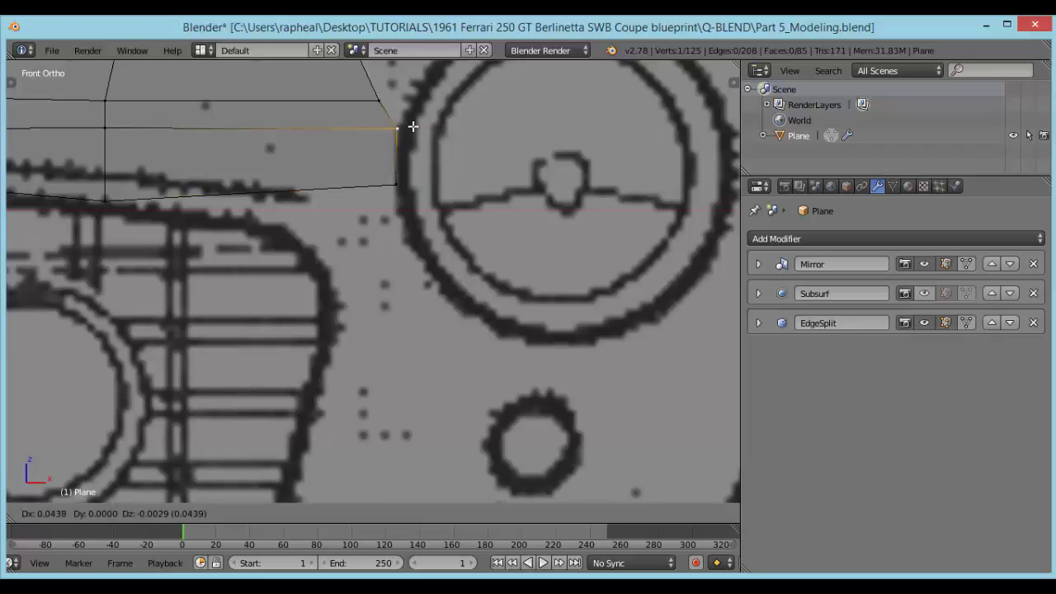
click(410, 129)
Extrude four vertices from the front-edge vertex above the grille light around the grille's upper corner and down its side.
scroll(410, 168, down, 4)
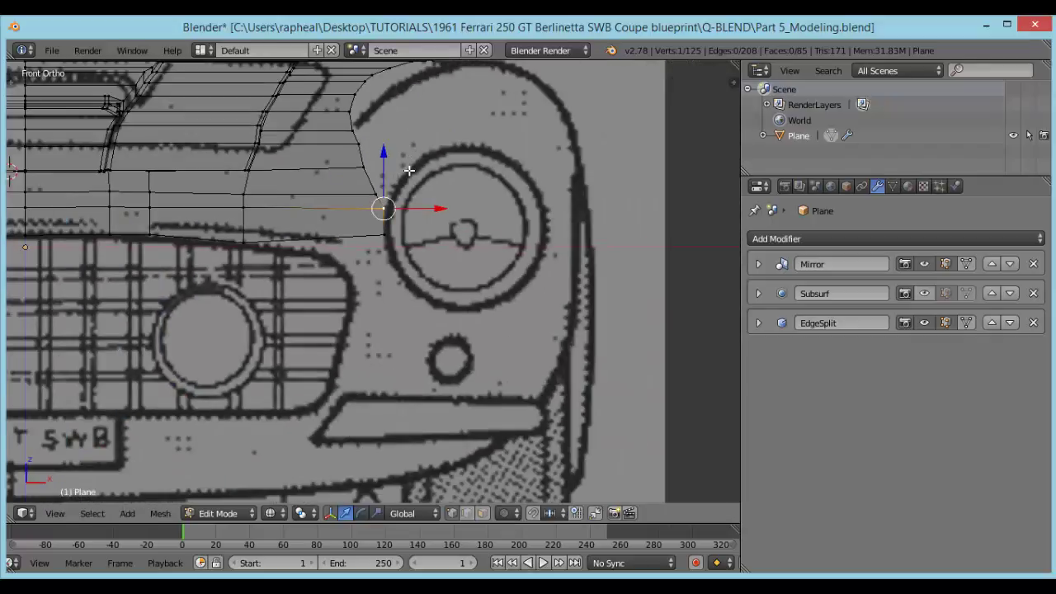
scroll(409, 170, down, 3)
scroll(405, 178, up, 8)
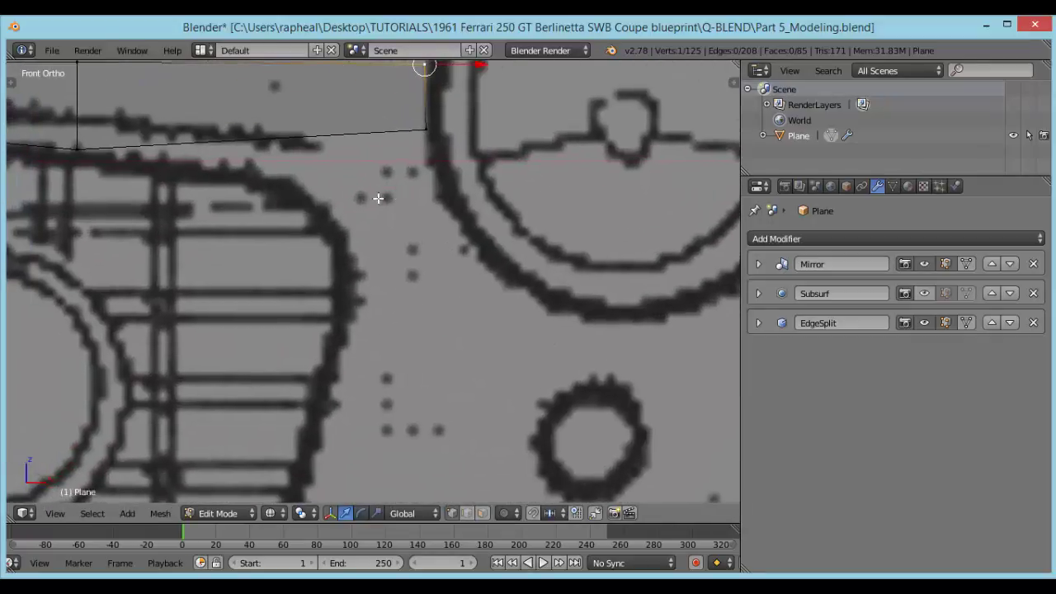
right_click(81, 150)
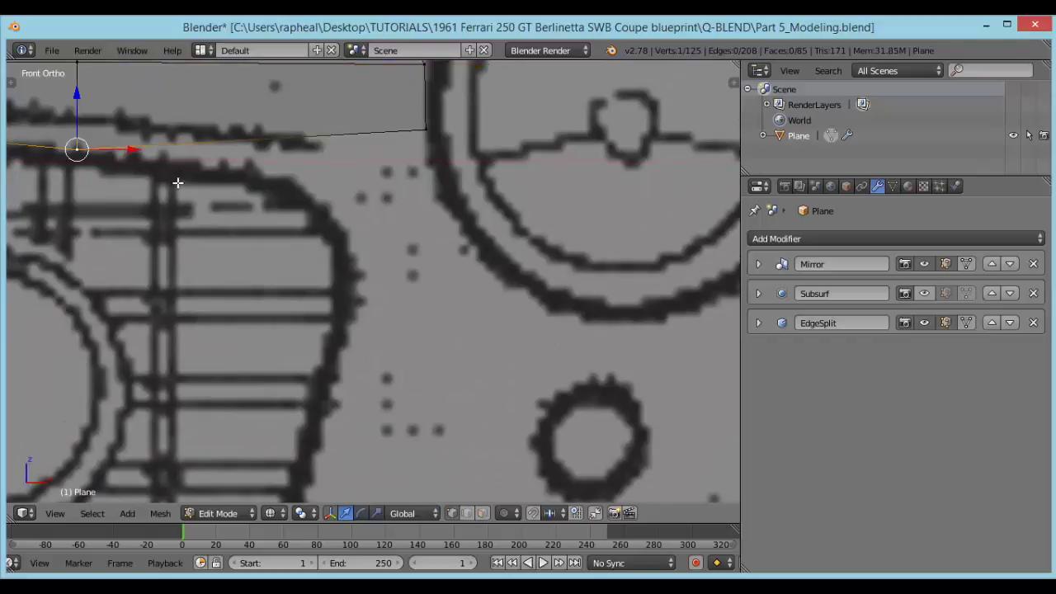
shift+middle_drag(178, 183, 274, 188)
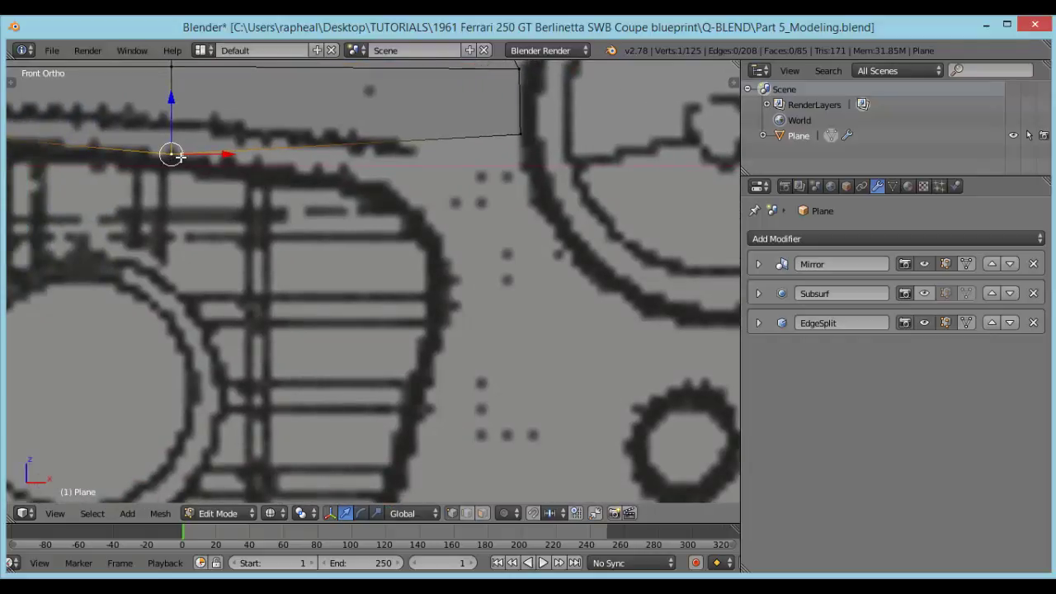
key(e)
click(318, 179)
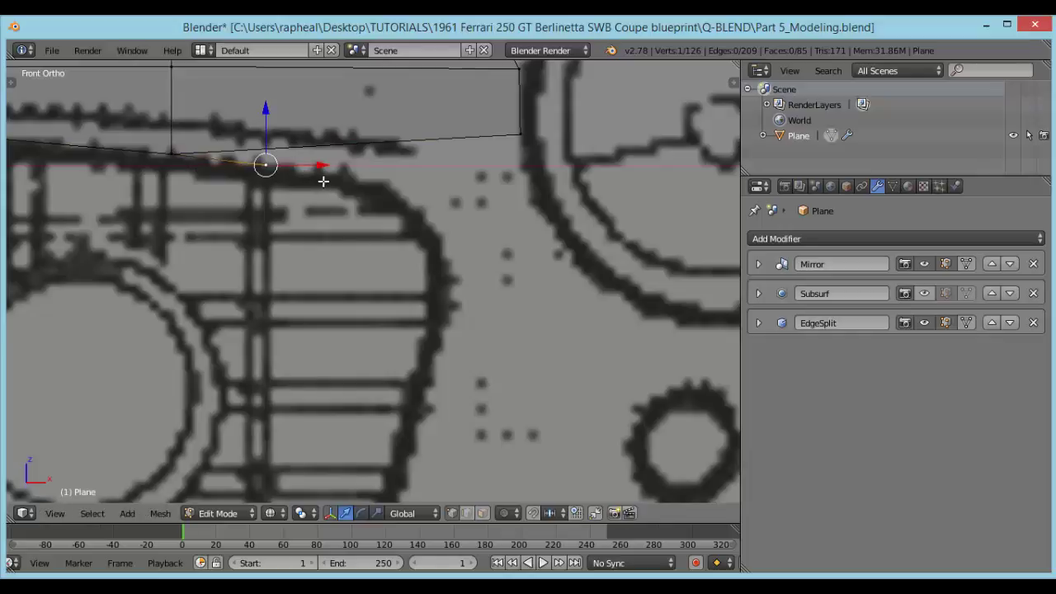
key(e)
click(442, 201)
key(e)
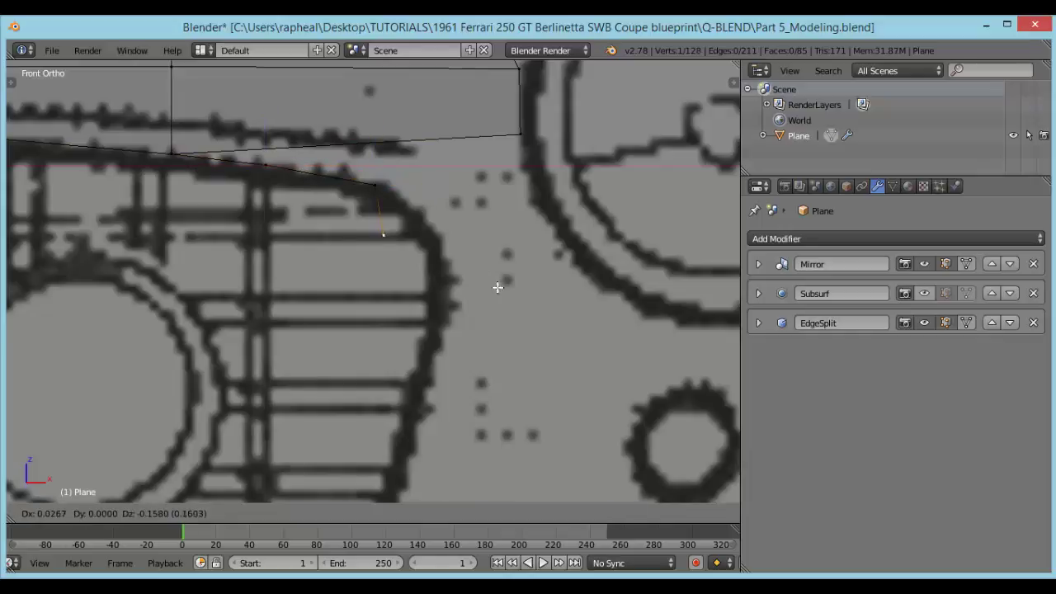
click(544, 296)
key(e)
click(501, 467)
Extrude three more vertices down the grille's lower side and around its lower corner.
scroll(443, 365, down, 3)
shift+middle_drag(443, 365, 504, 215)
key(e)
click(517, 268)
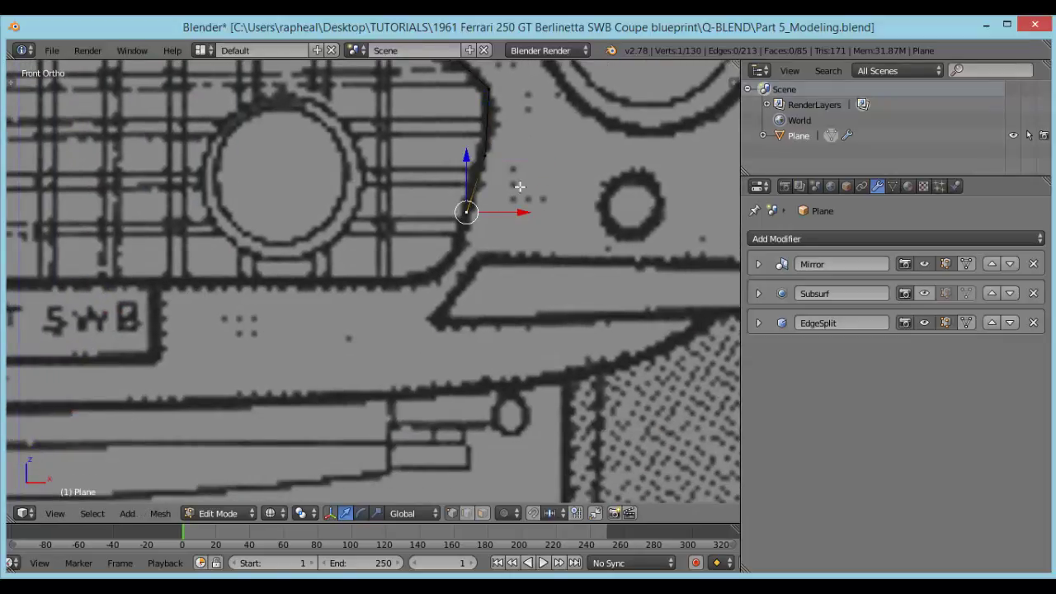
key(e)
click(496, 207)
key(e)
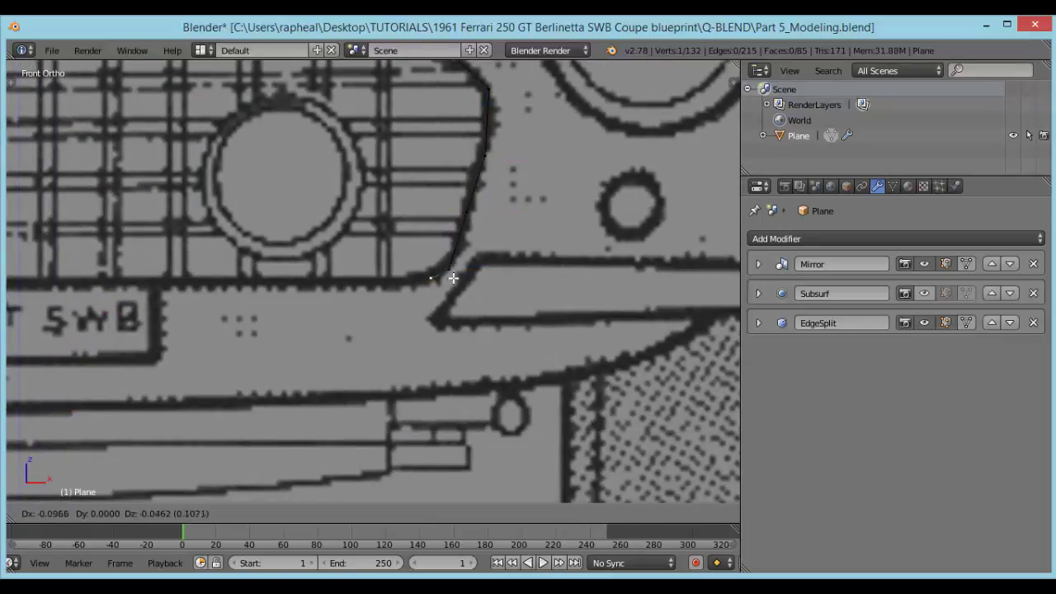
click(434, 281)
Extrude four vertices along the grille's bottom edge to the centreline.
key(e)
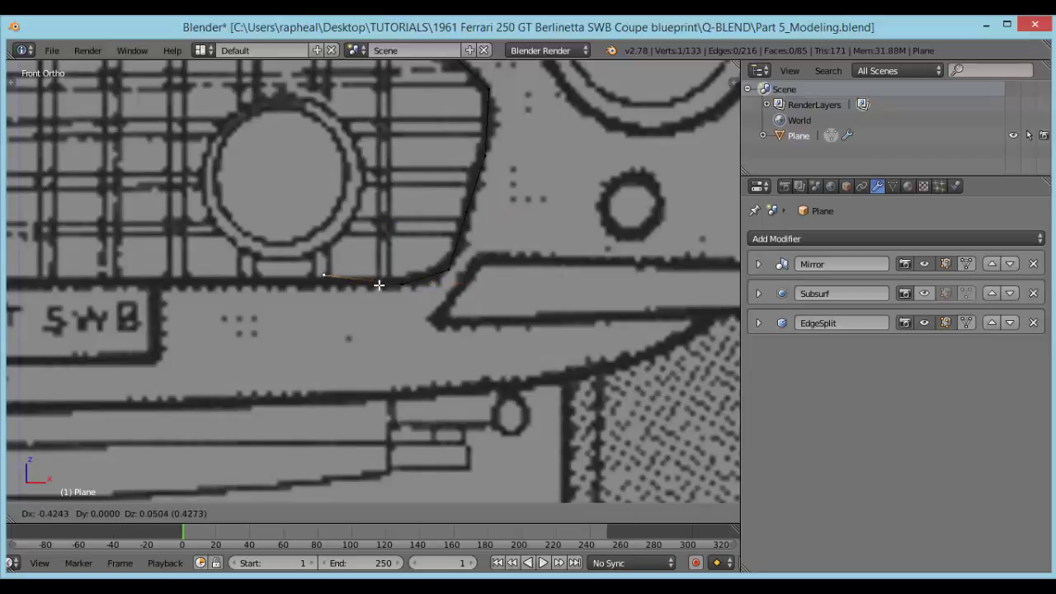
click(373, 294)
key(e)
click(312, 265)
shift+middle_drag(306, 267, 504, 279)
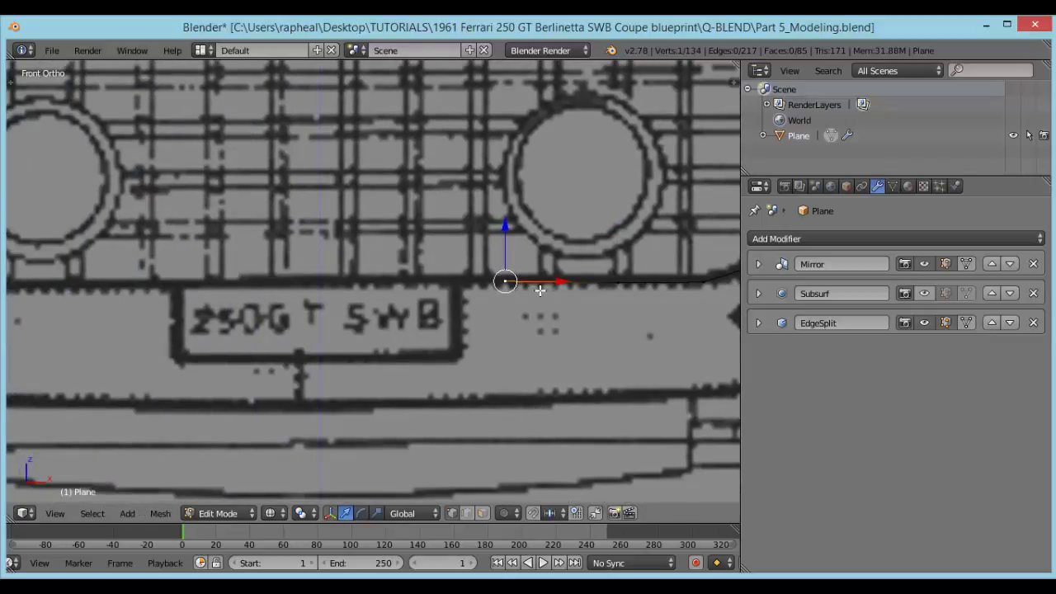
key(e)
click(387, 297)
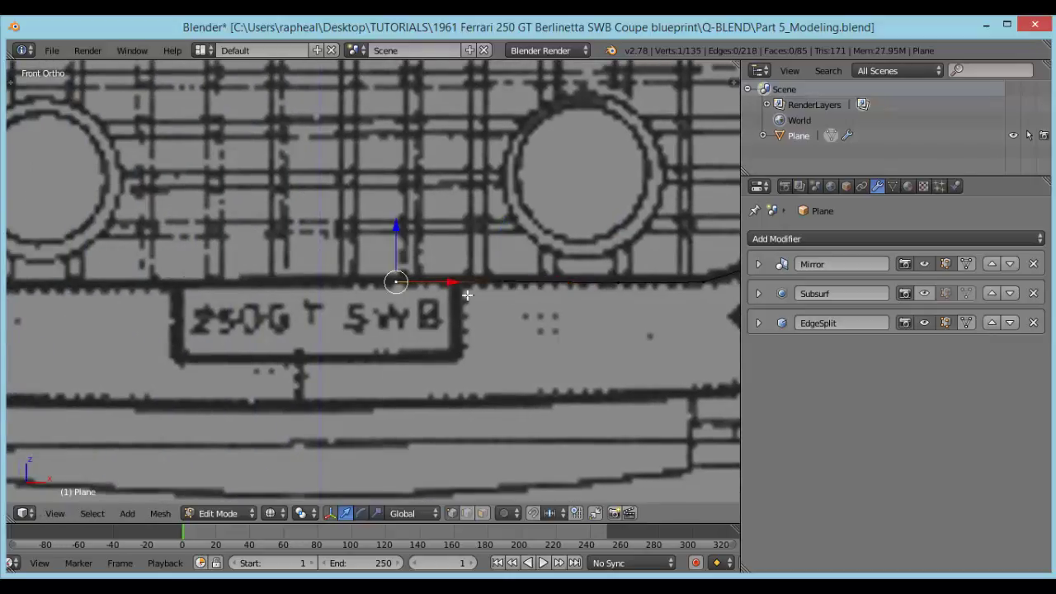
key(e)
click(433, 285)
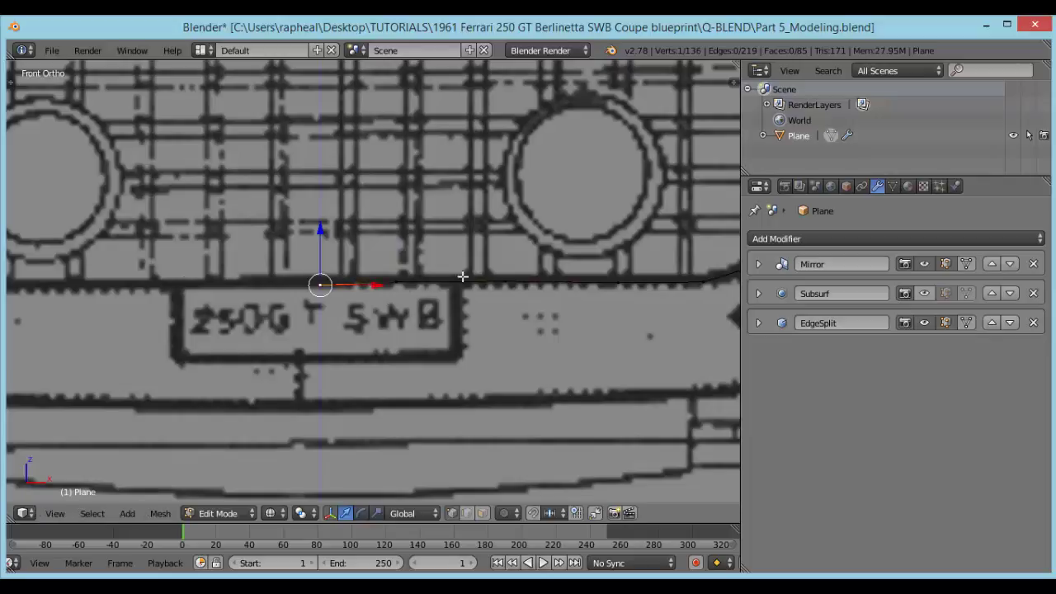
Extrude three vertices from the nose panel's outer corner vertex along the headlight ring's lower inner side to its lowest point.
scroll(478, 266, down, 3)
shift+middle_drag(500, 242, 403, 256)
shift+middle_drag(534, 245, 418, 254)
scroll(418, 254, up, 3)
shift+middle_drag(526, 66, 379, 231)
right_click(328, 237)
scroll(385, 234, up, 2)
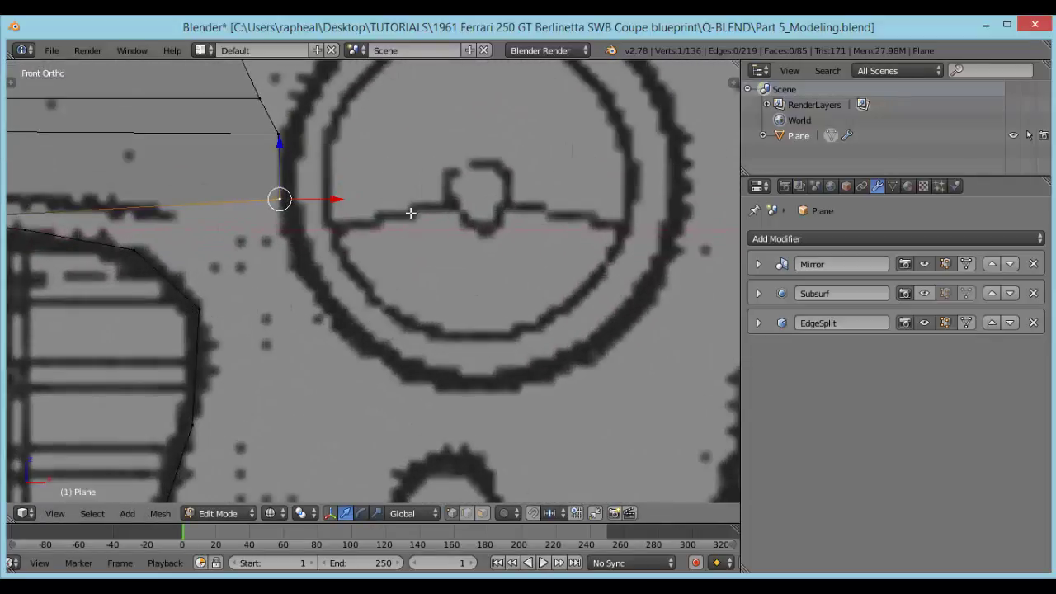
scroll(377, 240, down, 11)
middle_drag(471, 215, 334, 237)
key(KP_7)
scroll(464, 309, up, 3)
key(KP_1)
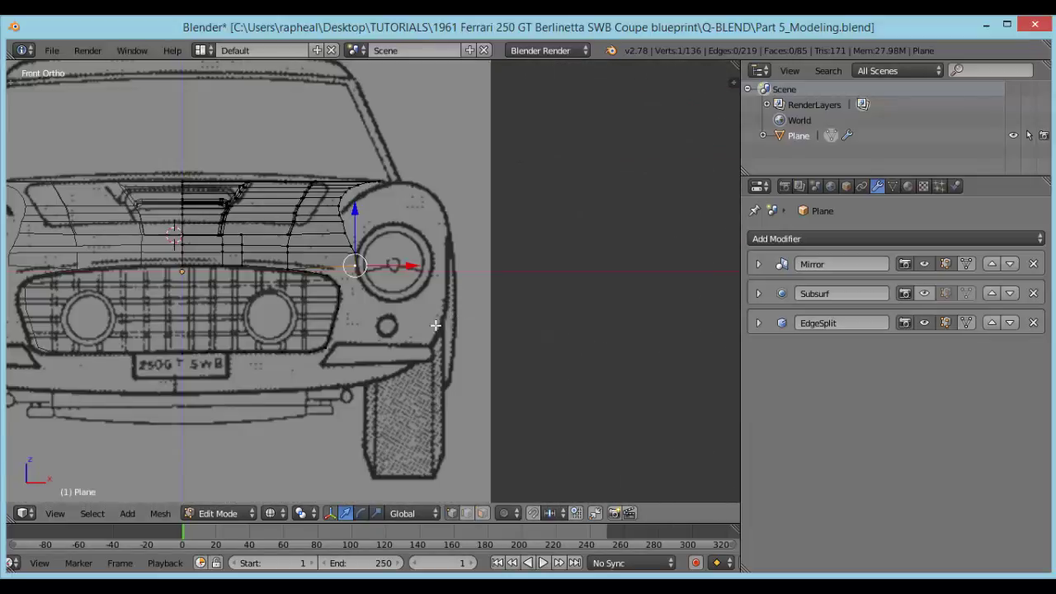
scroll(436, 325, up, 7)
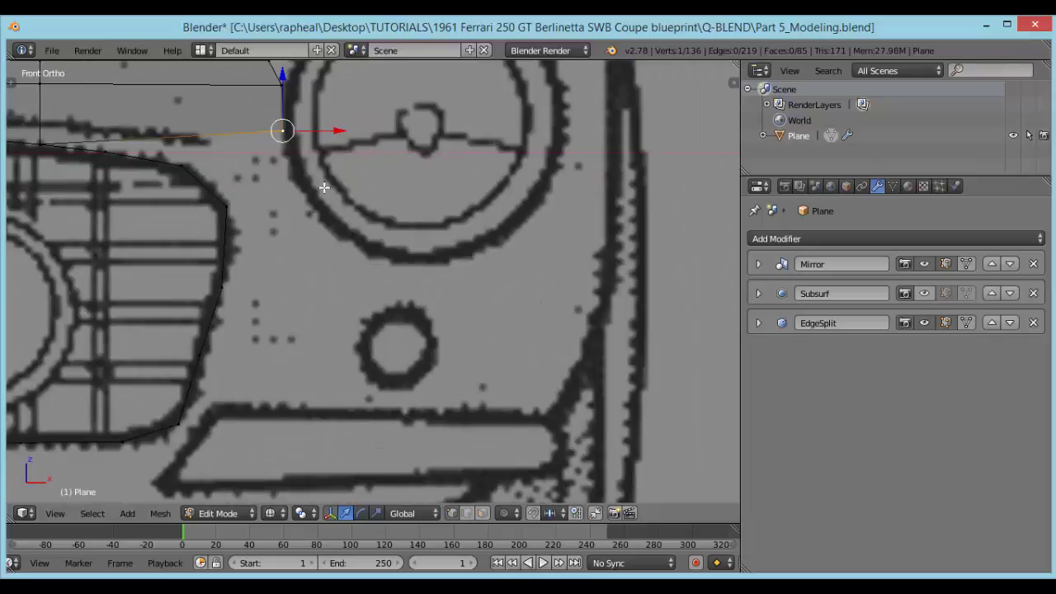
key(e)
click(349, 256)
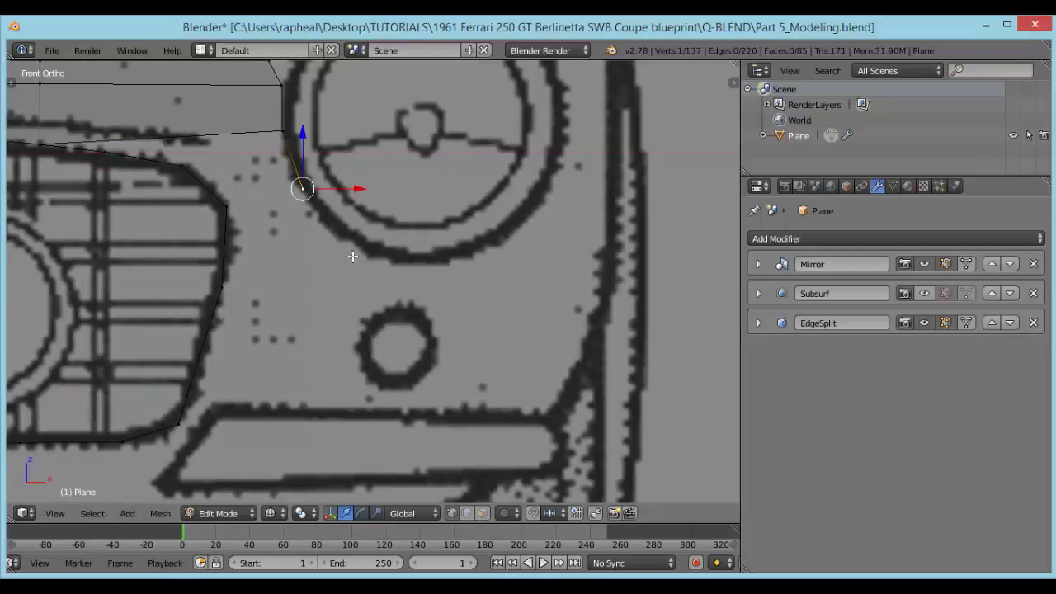
key(e)
click(364, 274)
key(e)
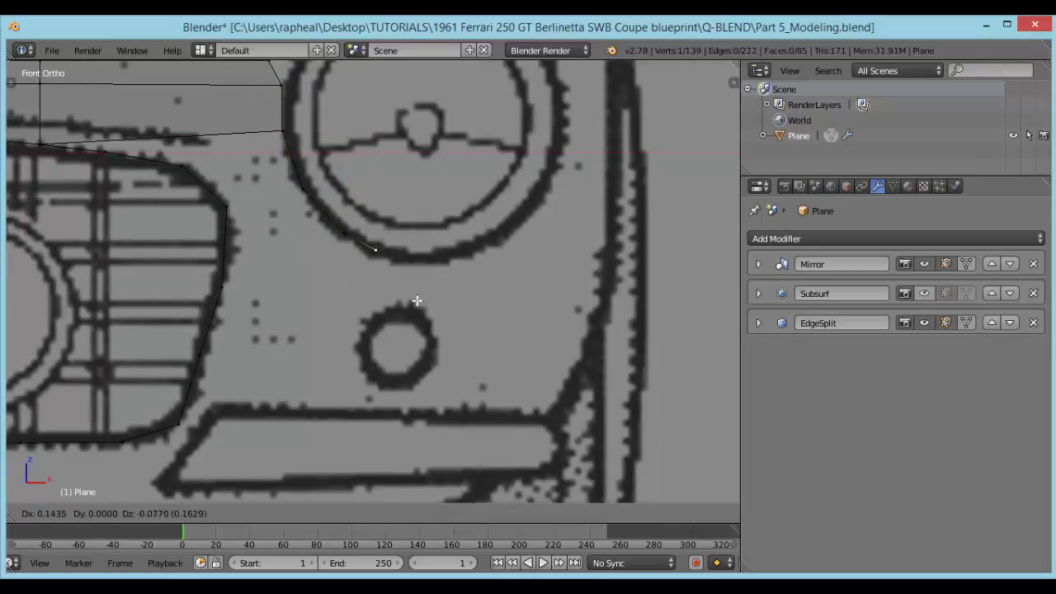
click(427, 300)
Extrude three more vertices from the headlight ring's lowest point around its lower outer side.
key(e)
click(500, 279)
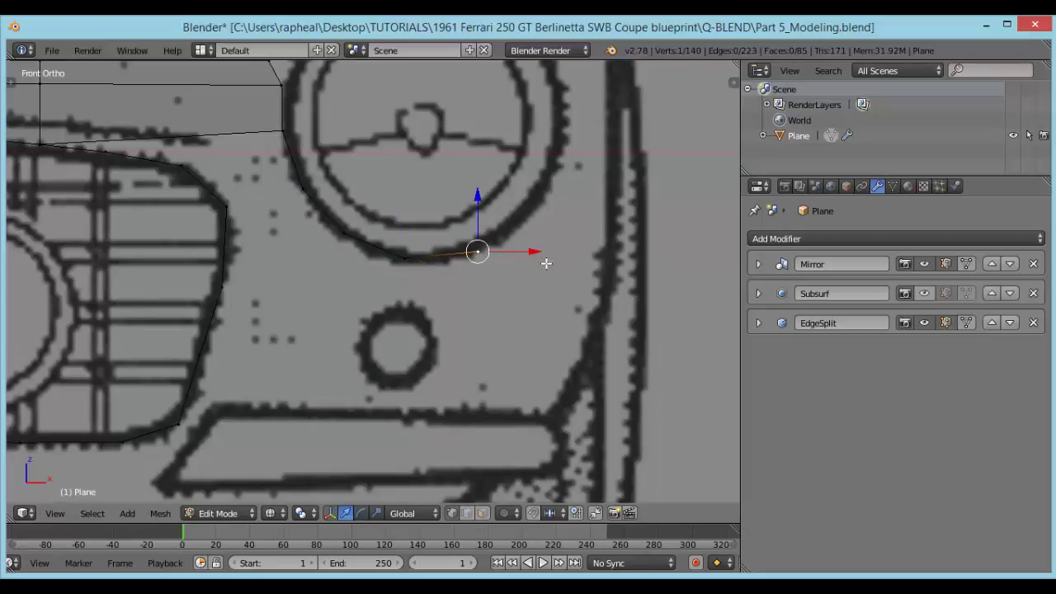
key(e)
click(590, 208)
key(e)
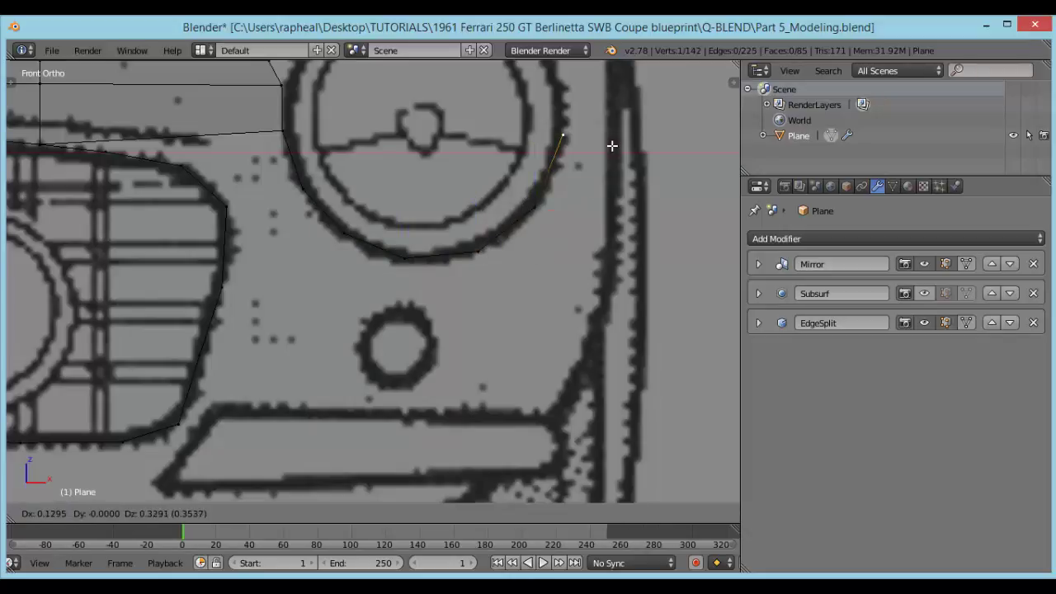
click(611, 142)
Extrude three vertices up the headlight ring's outer side and around its upper outer curve.
shift+middle_drag(587, 117, 528, 231)
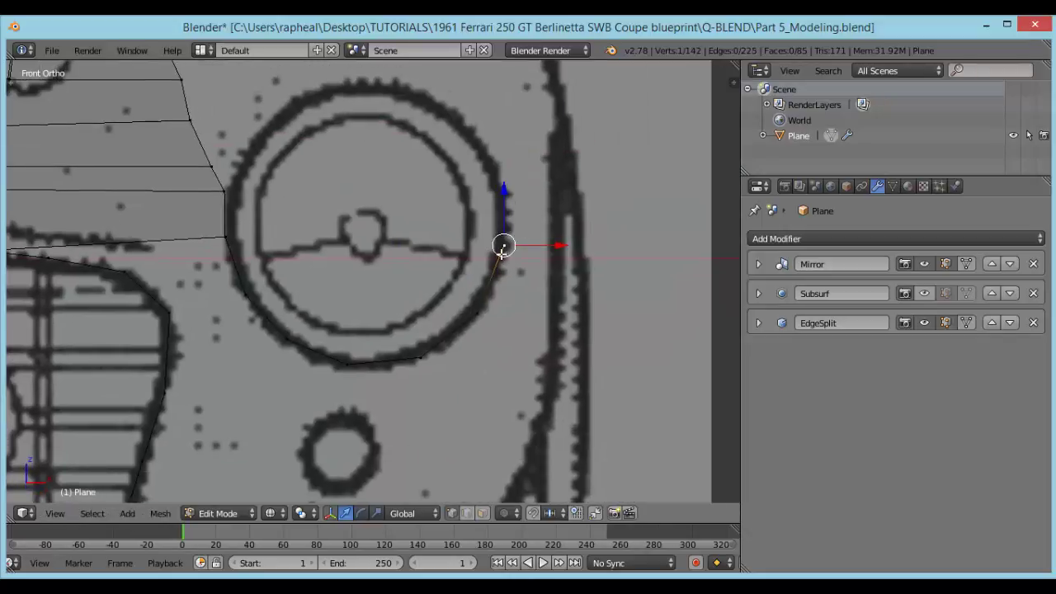
key(e)
click(540, 191)
key(e)
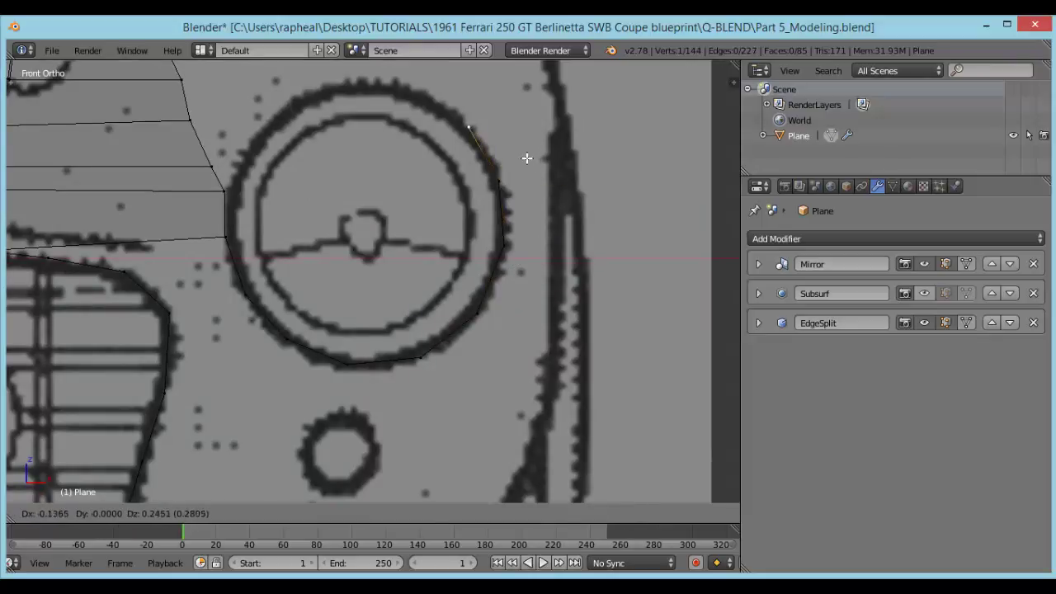
click(527, 158)
key(e)
click(497, 137)
Extrude four vertices across the headlight ring's top and down its upper inner side towards the nose panel.
key(e)
click(432, 137)
key(e)
click(418, 147)
key(e)
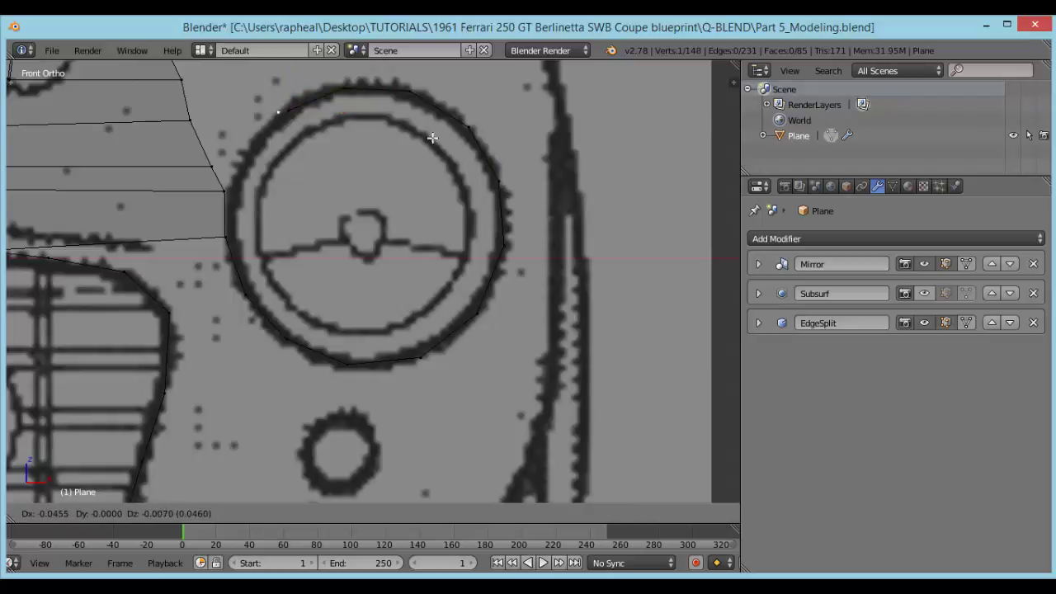
click(407, 181)
key(e)
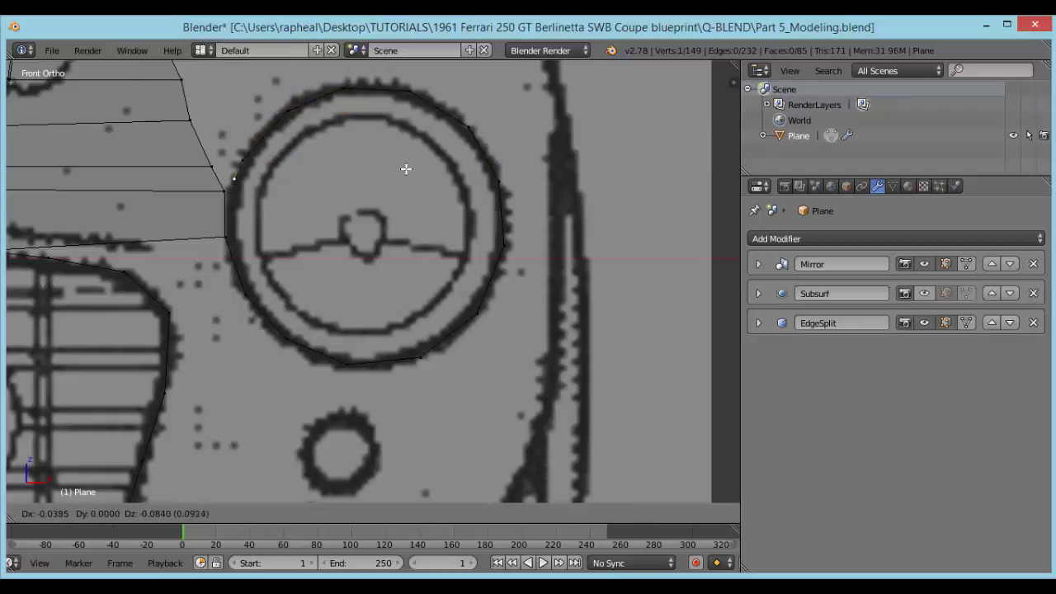
click(406, 170)
Close the headlight outline by merging its end vertex with the nearest nose panel edge vertex, using At Last.
scroll(305, 155, up, 2)
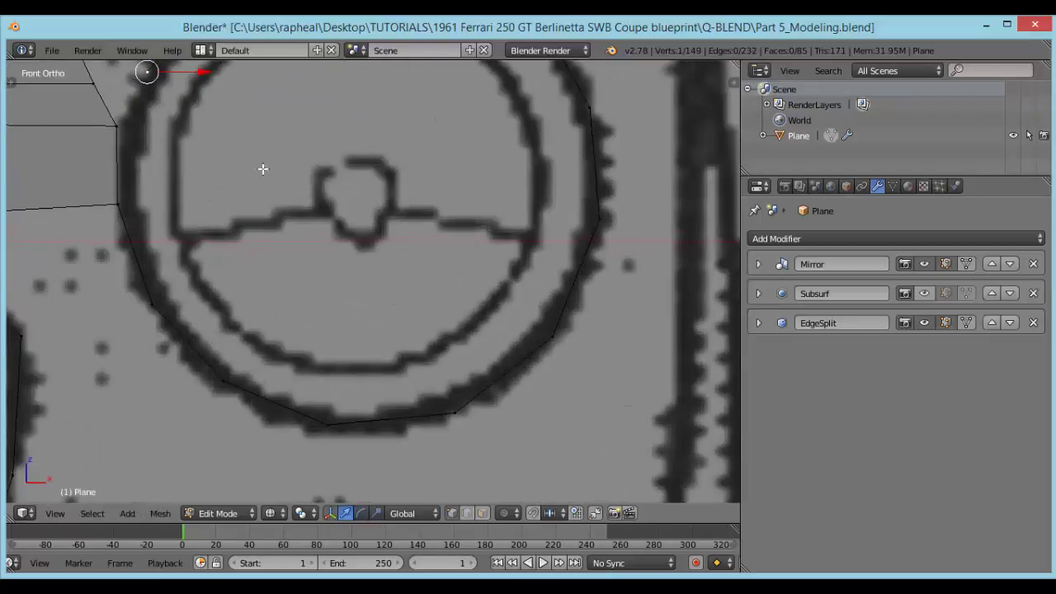
shift+middle_drag(261, 170, 405, 217)
key(e)
click(396, 212)
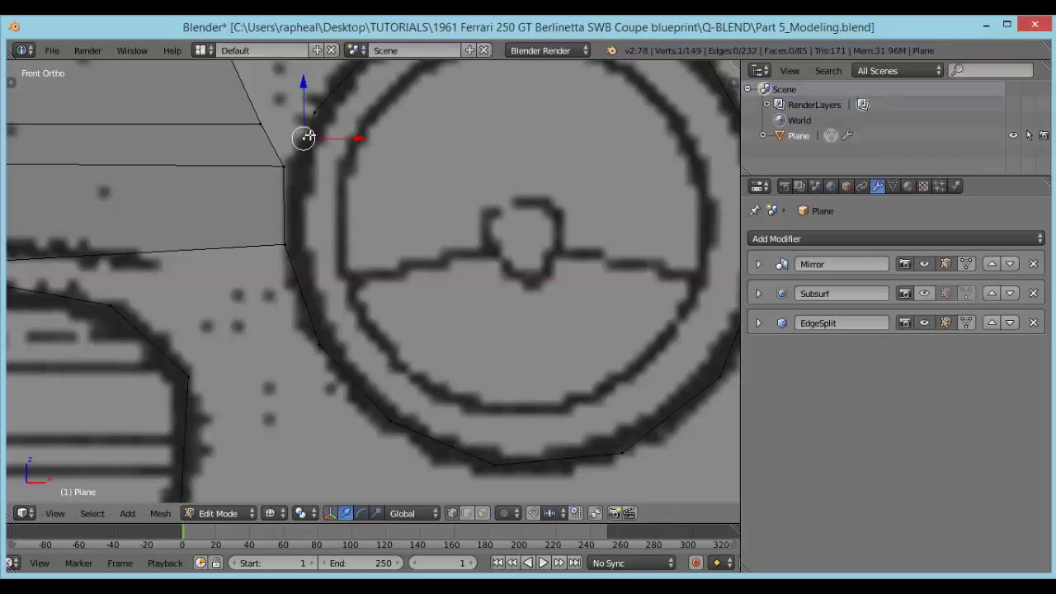
shift+right_click(284, 168)
shift+middle_drag(300, 197, 306, 207)
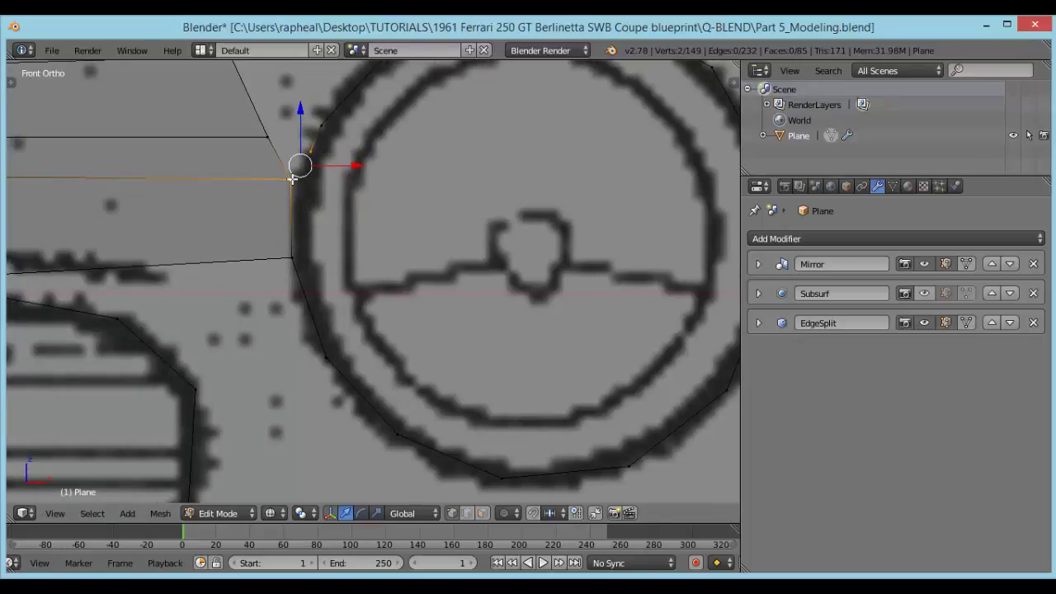
key(alt+m)
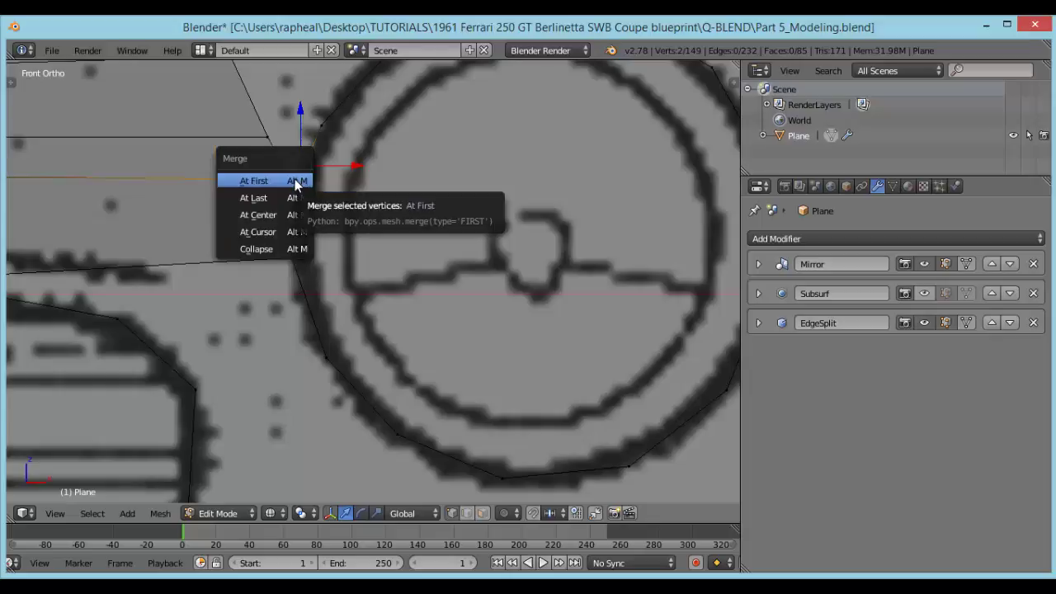
click(297, 196)
Move the merged vertex about 0.02 along X onto the headlight ring's outline.
scroll(339, 180, down, 1)
scroll(347, 233, up, 2)
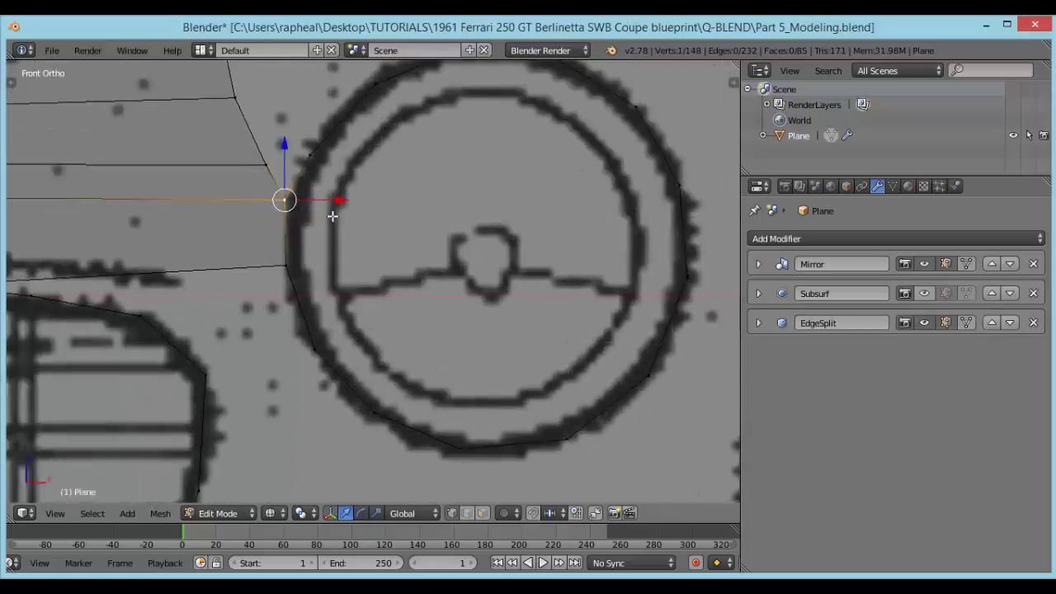
key(g)
key(x)
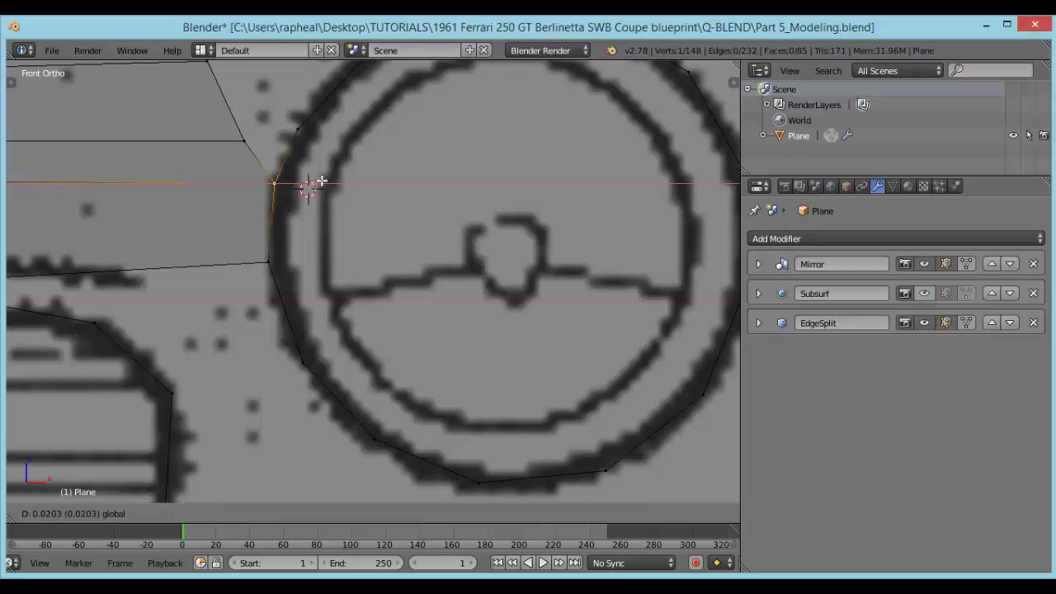
click(318, 180)
Move the nose panel's outer corner vertex beside the headlight along Y and Z to smooth the front edge.
right_click(311, 259)
scroll(389, 251, down, 3)
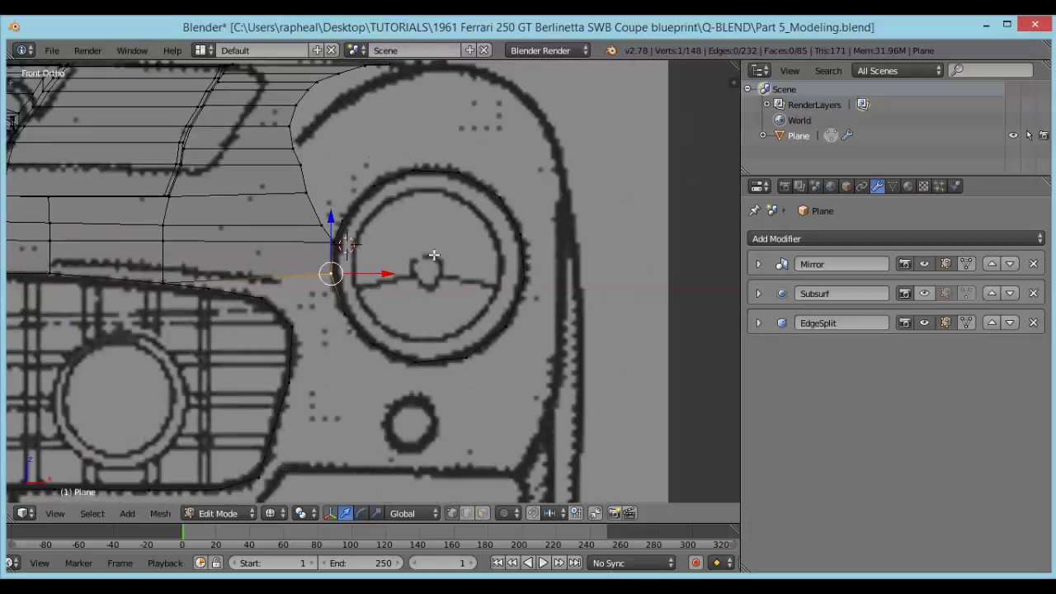
scroll(435, 255, down, 2)
middle_drag(431, 255, 384, 274)
middle_drag(199, 256, 266, 266)
key(g)
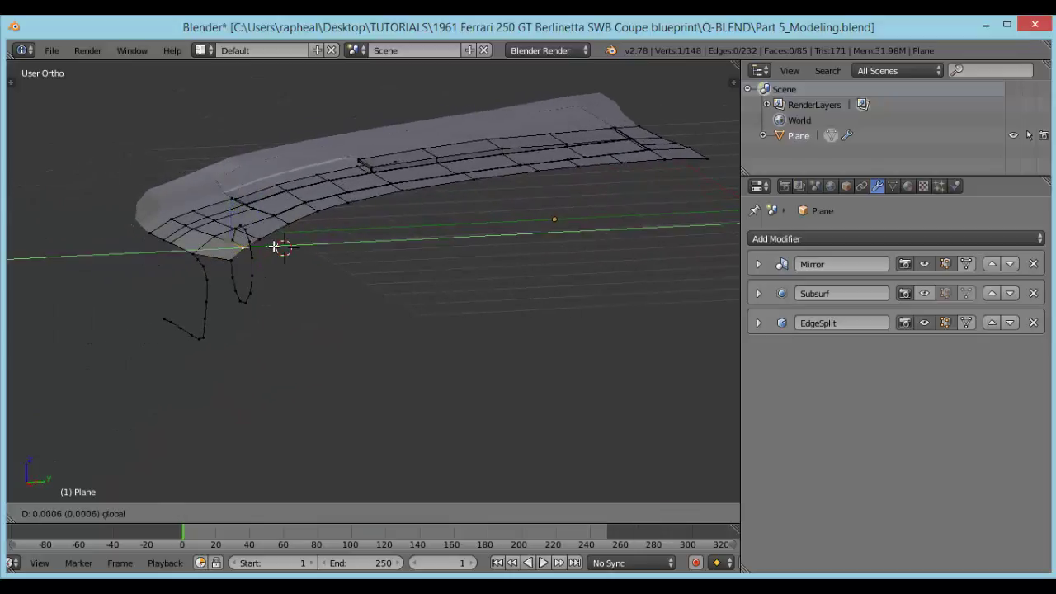
click(239, 236)
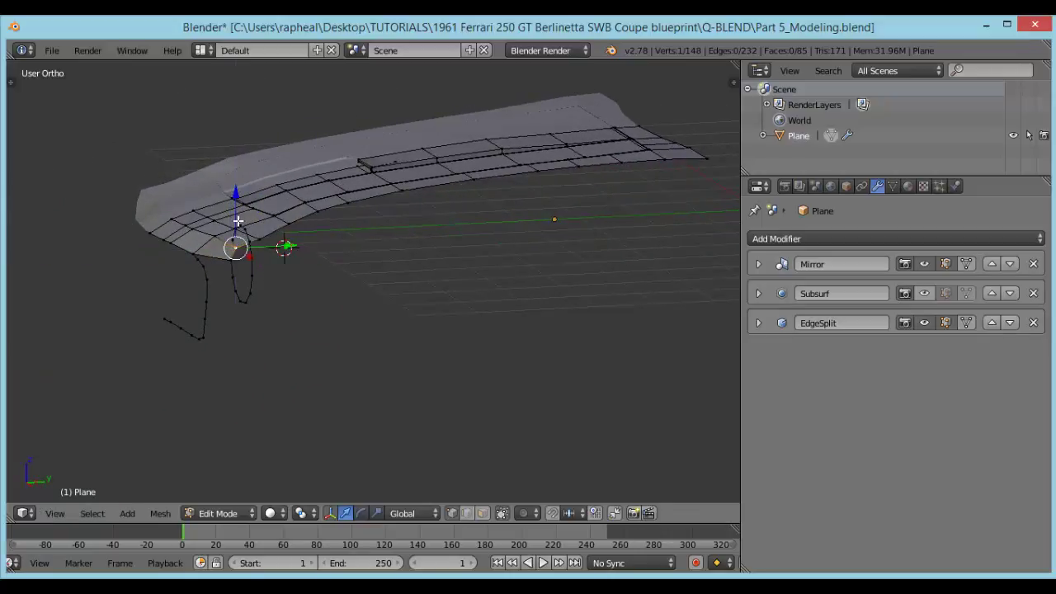
key(g)
key(z)
click(238, 224)
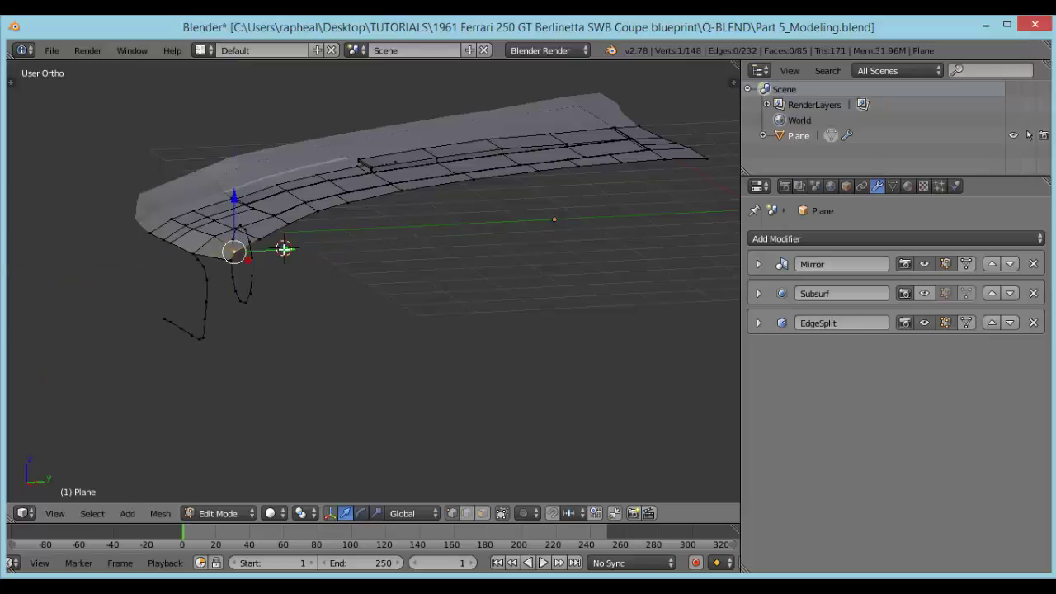
drag(235, 224, 236, 223)
Adjust the position of the selected headlight-side corner vertex along X.
middle_drag(237, 231, 552, 238)
key(g)
key(x)
click(464, 266)
Switch to Object Mode and inspect the nose panel with the grille and headlight outlines in solid shading.
mouse_move(456, 319)
middle_down()
mouse_move(441, 300)
mouse_move(314, 311)
mouse_move(371, 309)
mouse_move(355, 299)
mouse_move(479, 338)
mouse_move(438, 330)
mouse_move(461, 331)
middle_up()
key(z)
key(Tab)
key(z)
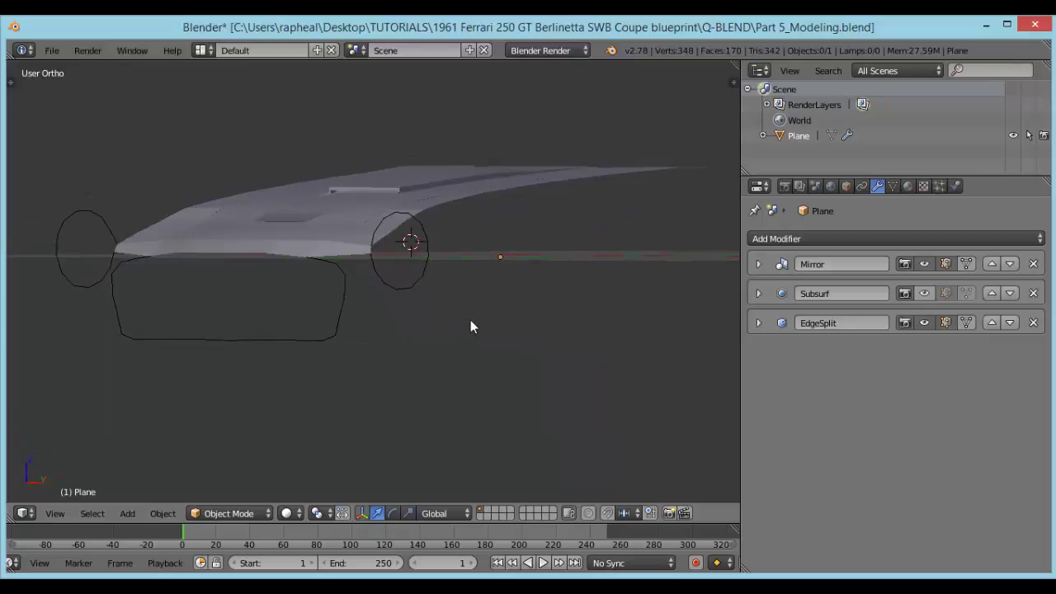